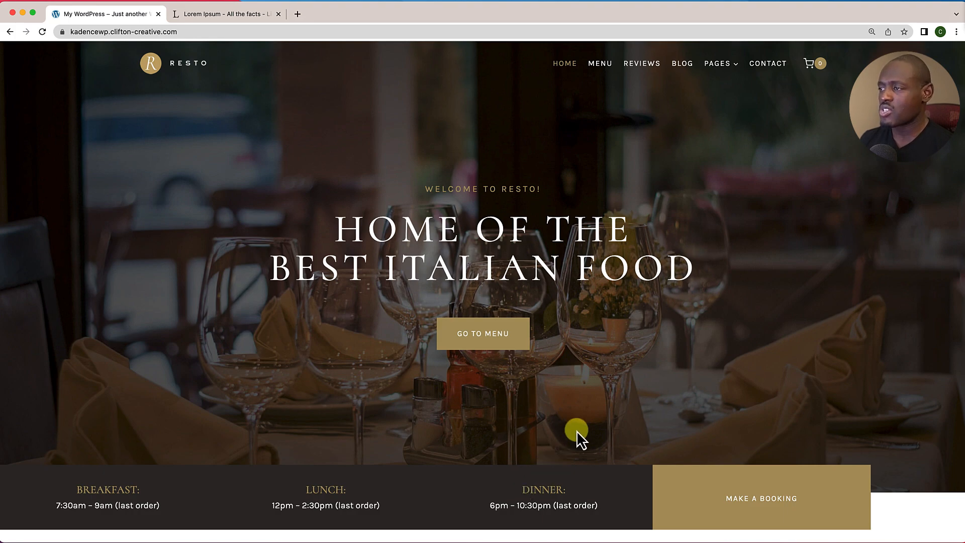
Step: Scroll down through the Resto demo homepage sections to the bottom, then partway back up
{"action": "scroll", "coordinate": [577, 433], "scroll_direction": "down", "scroll_amount": 5}
{"action": "scroll", "coordinate": [577, 432], "scroll_direction": "down", "scroll_amount": 1}
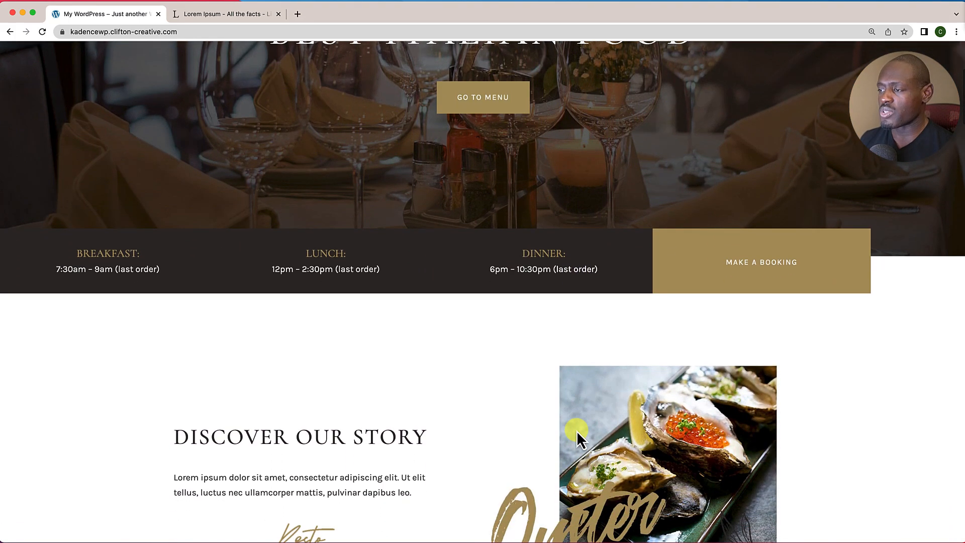
{"action": "scroll", "coordinate": [578, 401], "scroll_direction": "down", "scroll_amount": 2}
{"action": "scroll", "coordinate": [577, 397], "scroll_direction": "down", "scroll_amount": 3}
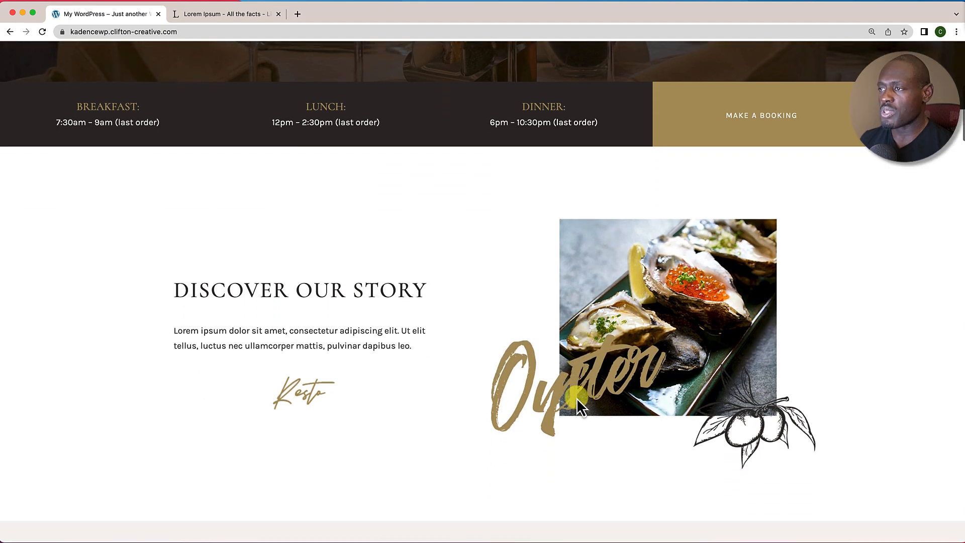
{"action": "scroll", "coordinate": [577, 397], "scroll_direction": "down", "scroll_amount": 1}
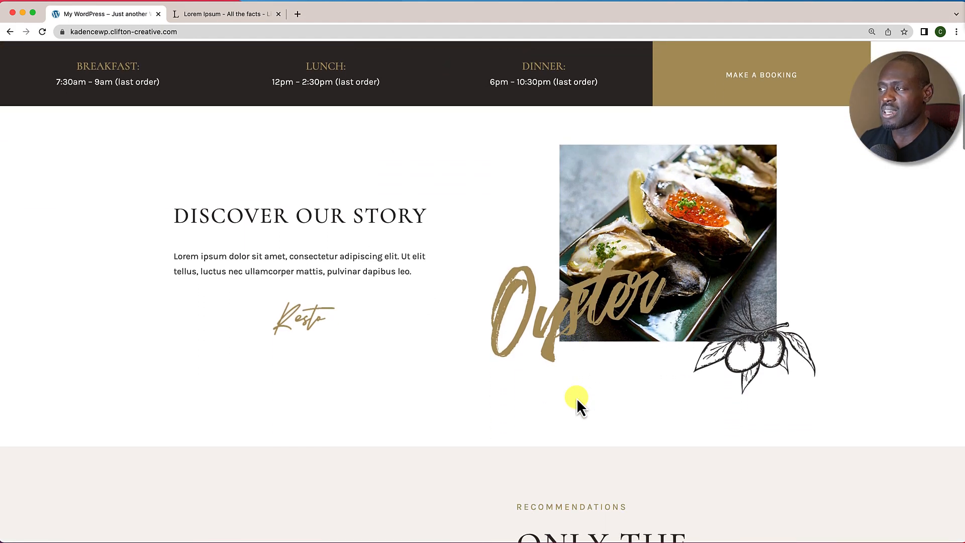
{"action": "scroll", "coordinate": [577, 397], "scroll_direction": "down", "scroll_amount": 4}
{"action": "scroll", "coordinate": [577, 398], "scroll_direction": "down", "scroll_amount": 12}
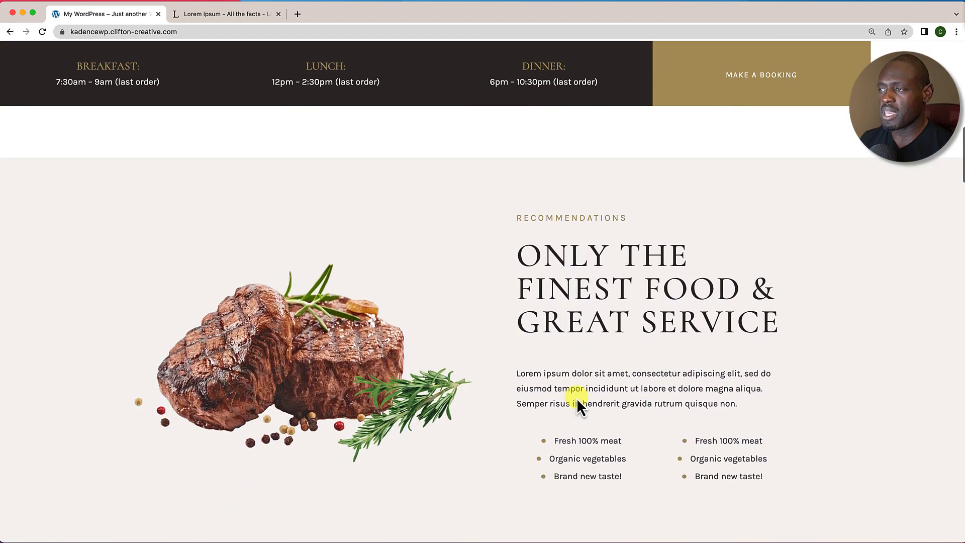
{"action": "scroll", "coordinate": [577, 398], "scroll_direction": "down", "scroll_amount": 6}
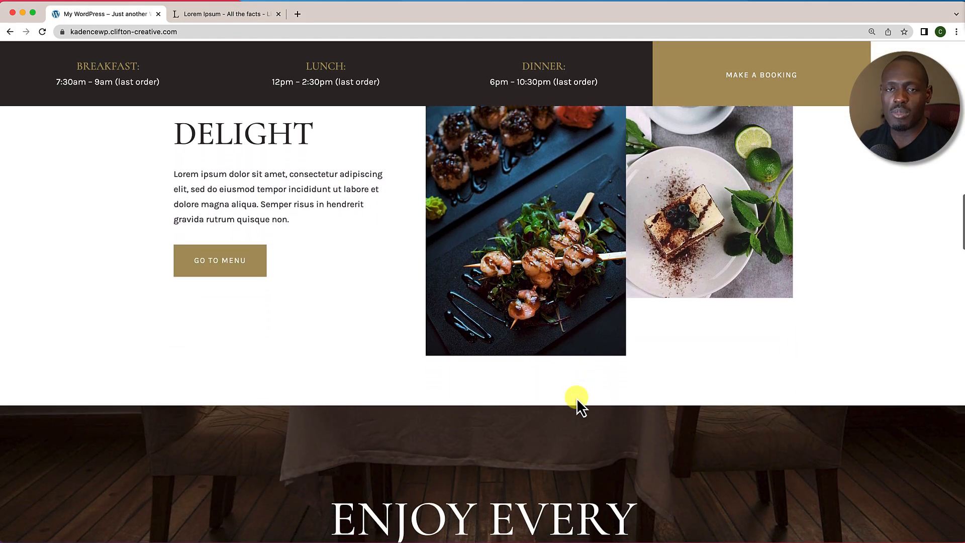
{"action": "scroll", "coordinate": [577, 397], "scroll_direction": "up", "scroll_amount": 20}
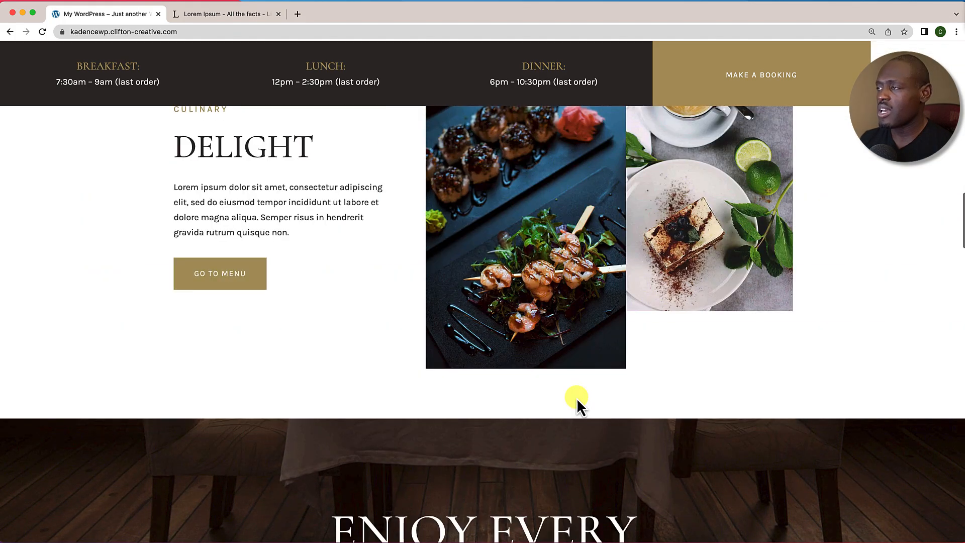
{"action": "scroll", "coordinate": [577, 397], "scroll_direction": "up", "scroll_amount": 2}
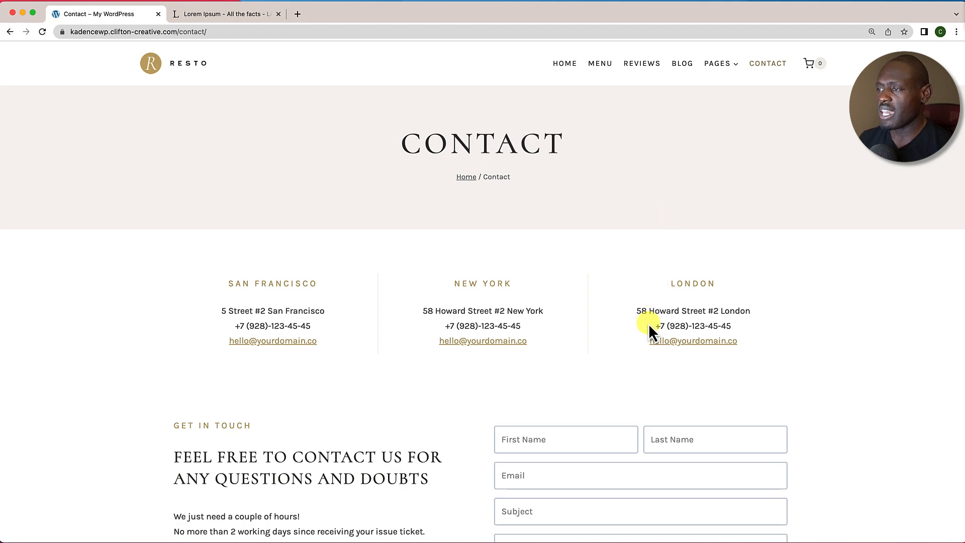
Step: Scroll down the Contact page and expand the FAQ answers to Question 1 and Question 2
{"action": "scroll", "coordinate": [650, 327], "scroll_direction": "down", "scroll_amount": 5}
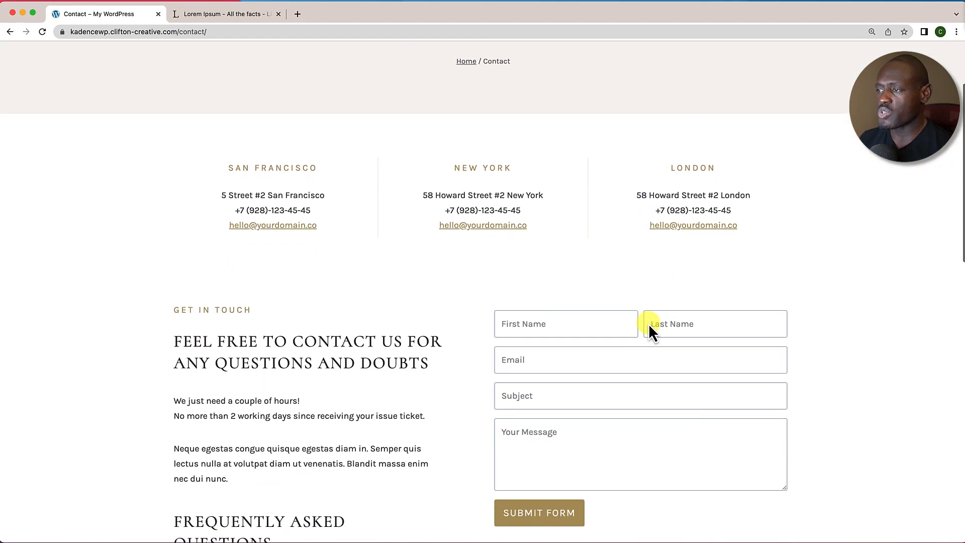
{"action": "scroll", "coordinate": [578, 252], "scroll_direction": "down", "scroll_amount": 5}
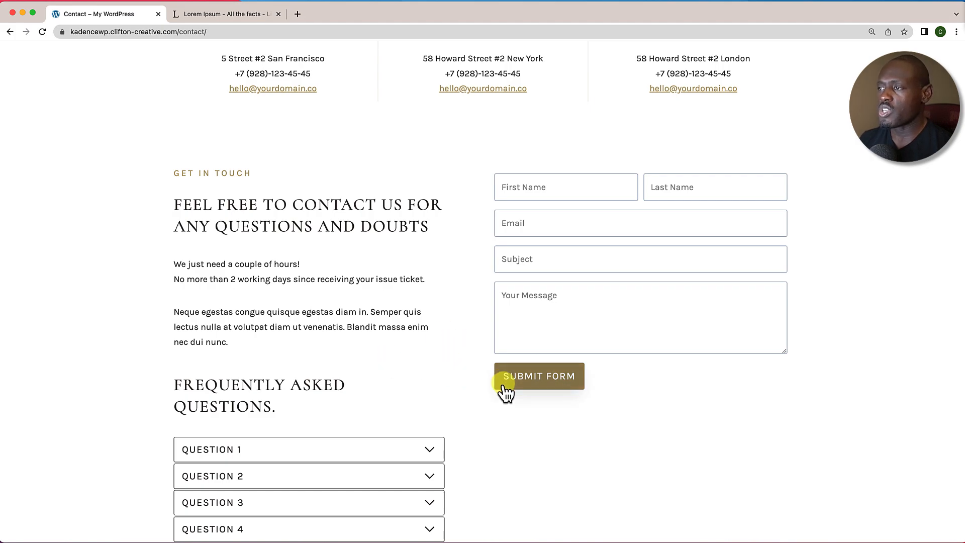
{"action": "scroll", "coordinate": [505, 387], "scroll_direction": "down", "scroll_amount": 5}
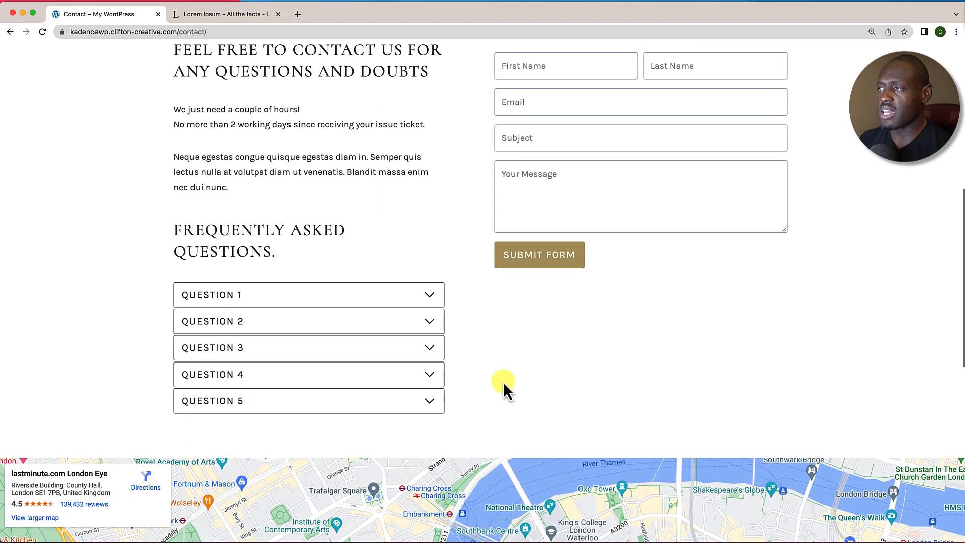
{"action": "scroll", "coordinate": [535, 335], "scroll_direction": "down", "scroll_amount": 1}
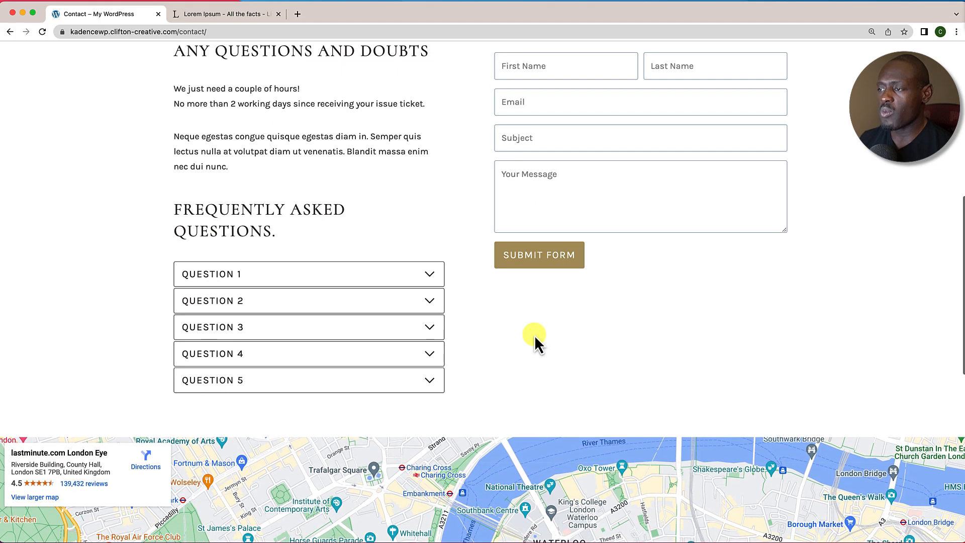
{"action": "scroll", "coordinate": [489, 341], "scroll_direction": "down", "scroll_amount": 2}
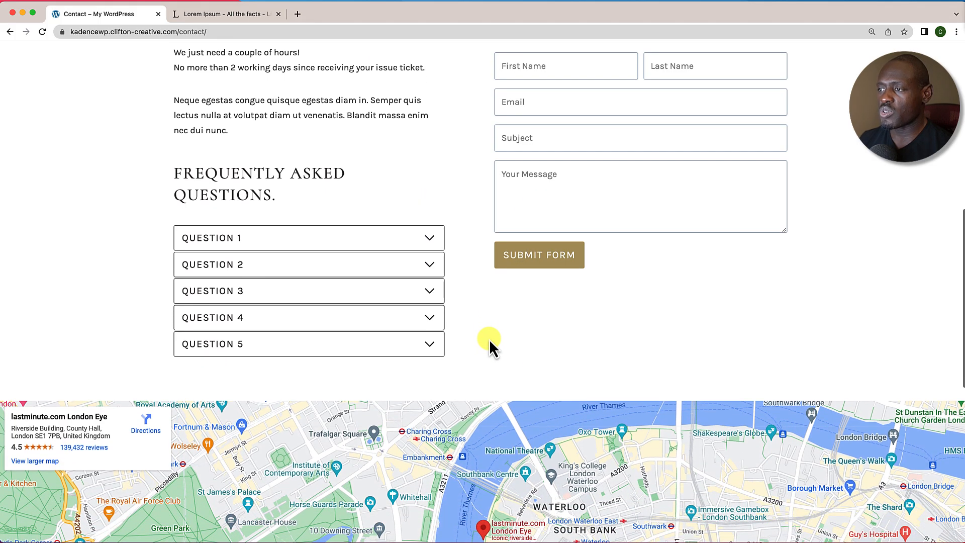
{"action": "scroll", "coordinate": [490, 339], "scroll_direction": "down", "scroll_amount": 2}
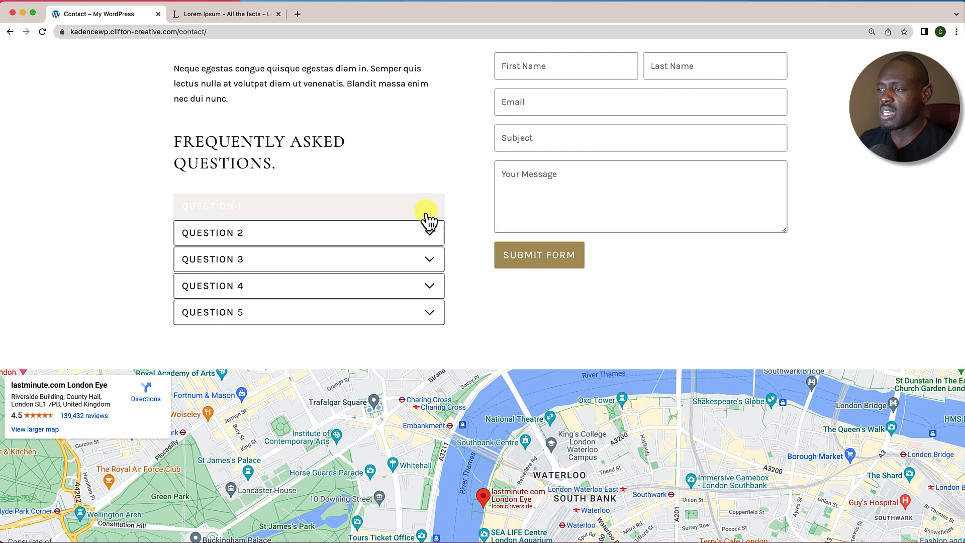
{"action": "left_click", "coordinate": [426, 212]}
{"action": "scroll", "coordinate": [446, 355], "scroll_direction": "down", "scroll_amount": 3}
{"action": "left_click", "coordinate": [435, 392]}
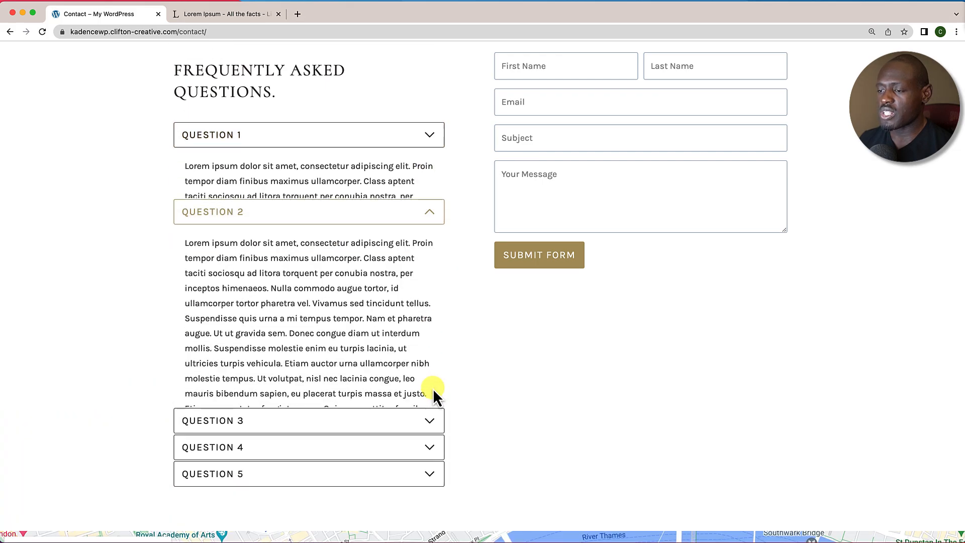
Step: Scroll to the Contact page footer and back up, then return home via the RESTO logo
{"action": "scroll", "coordinate": [434, 393], "scroll_direction": "down", "scroll_amount": 5}
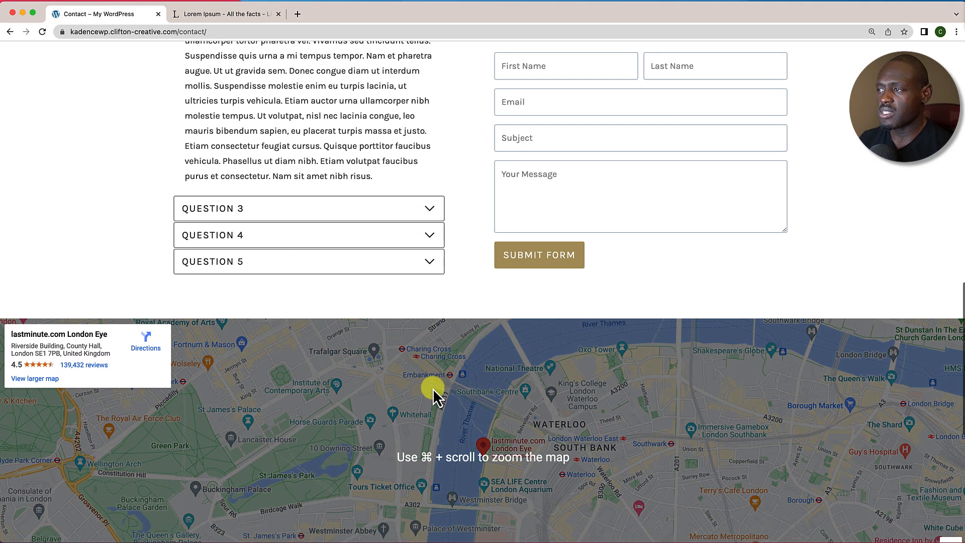
{"action": "scroll", "coordinate": [433, 389], "scroll_direction": "down", "scroll_amount": 2}
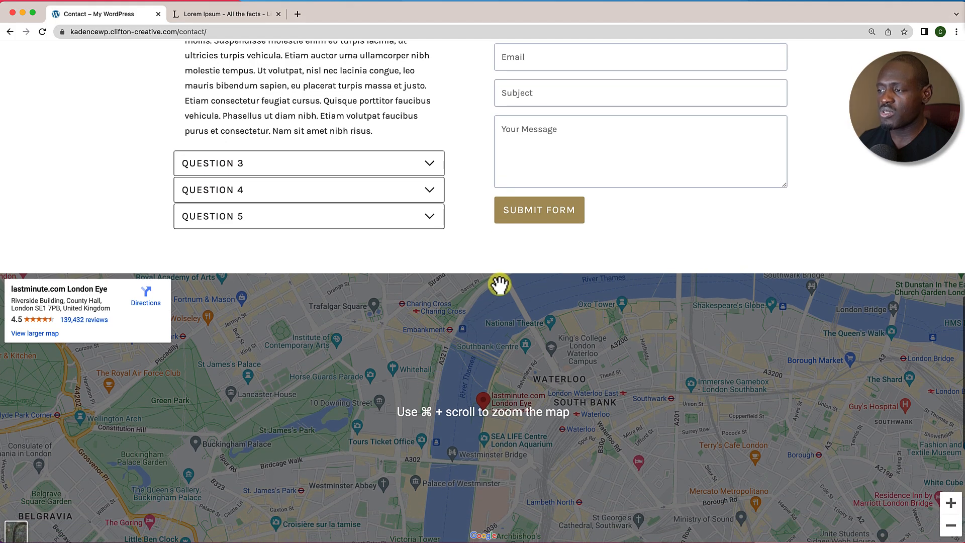
{"action": "scroll", "coordinate": [491, 362], "scroll_direction": "down", "scroll_amount": 3}
{"action": "scroll", "coordinate": [491, 362], "scroll_direction": "up", "scroll_amount": 2}
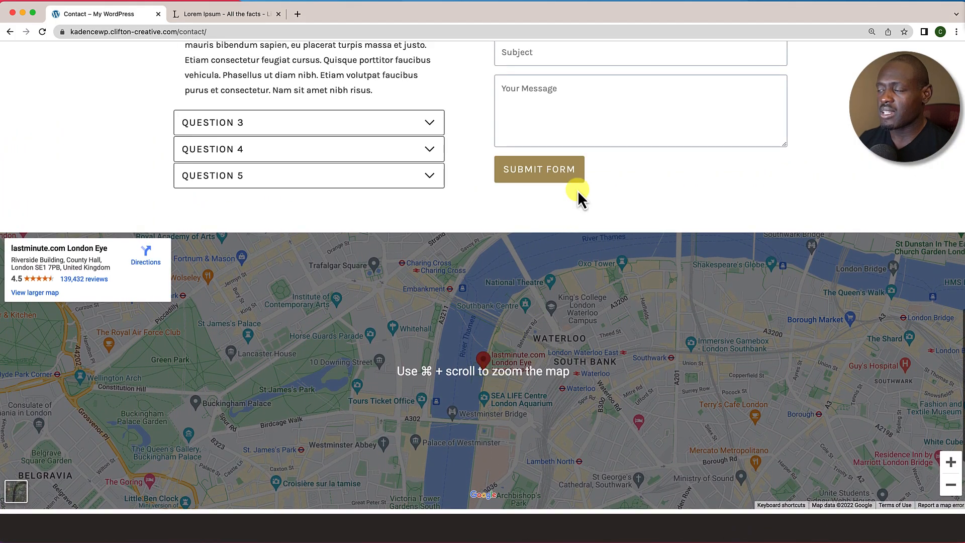
{"action": "scroll", "coordinate": [539, 332], "scroll_direction": "down", "scroll_amount": 5}
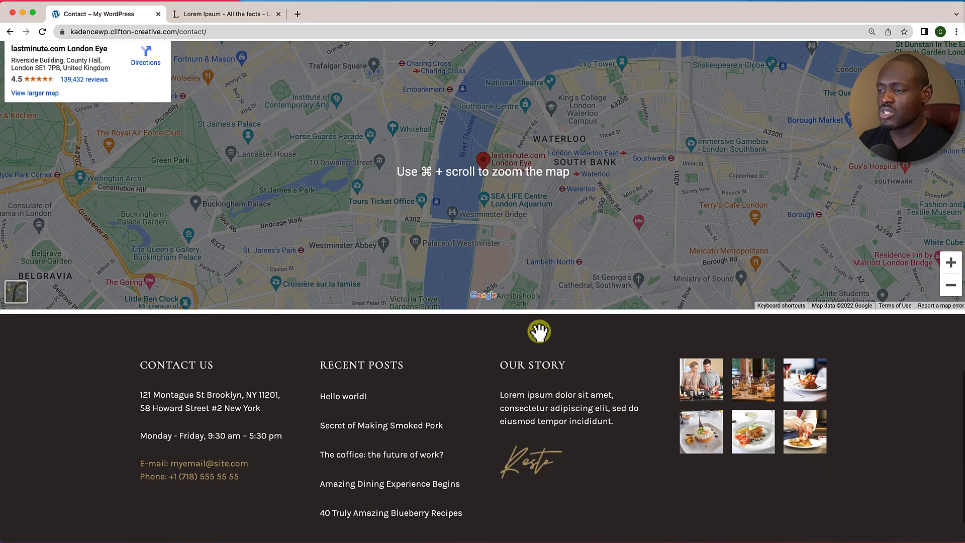
{"action": "scroll", "coordinate": [540, 331], "scroll_direction": "down", "scroll_amount": 3}
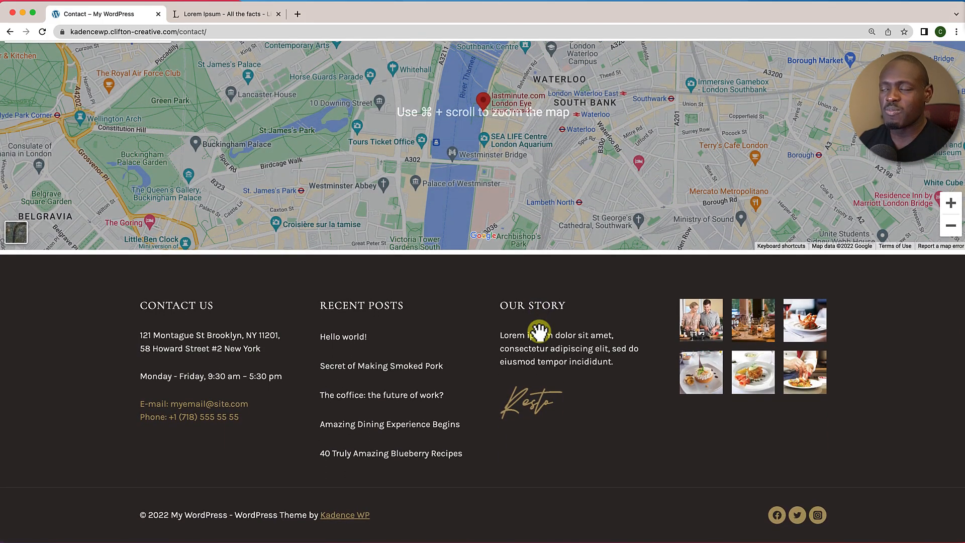
{"action": "scroll", "coordinate": [540, 332], "scroll_direction": "up", "scroll_amount": 15}
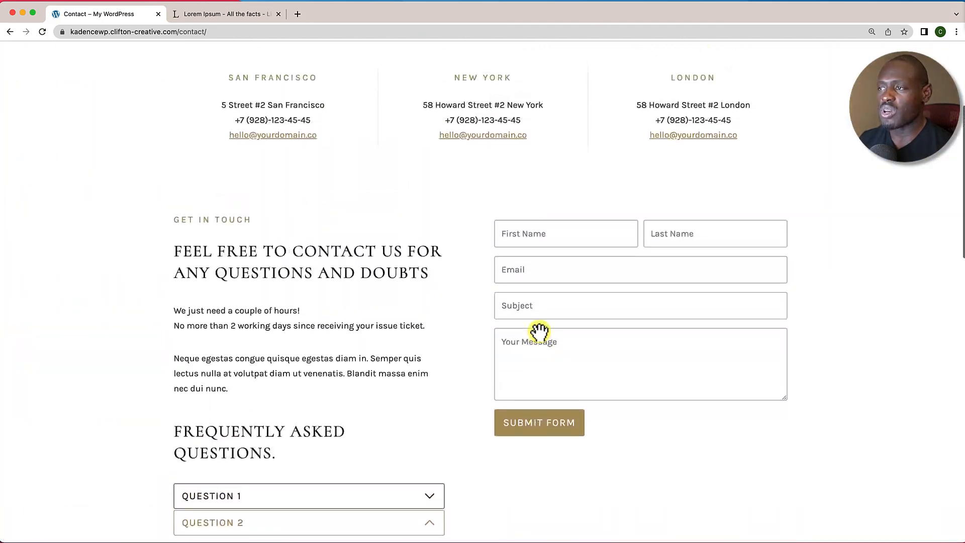
{"action": "scroll", "coordinate": [539, 332], "scroll_direction": "up", "scroll_amount": 5}
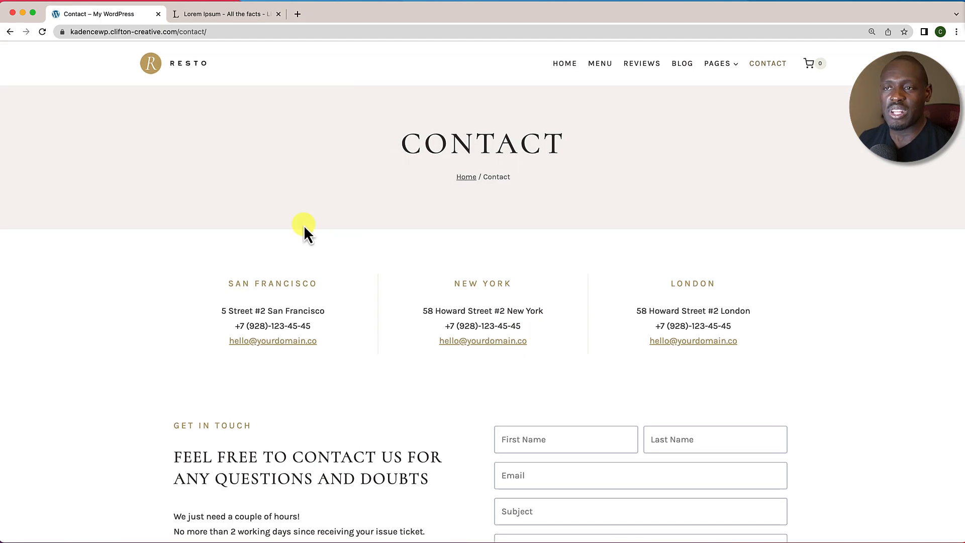
{"action": "left_click", "coordinate": [184, 72]}
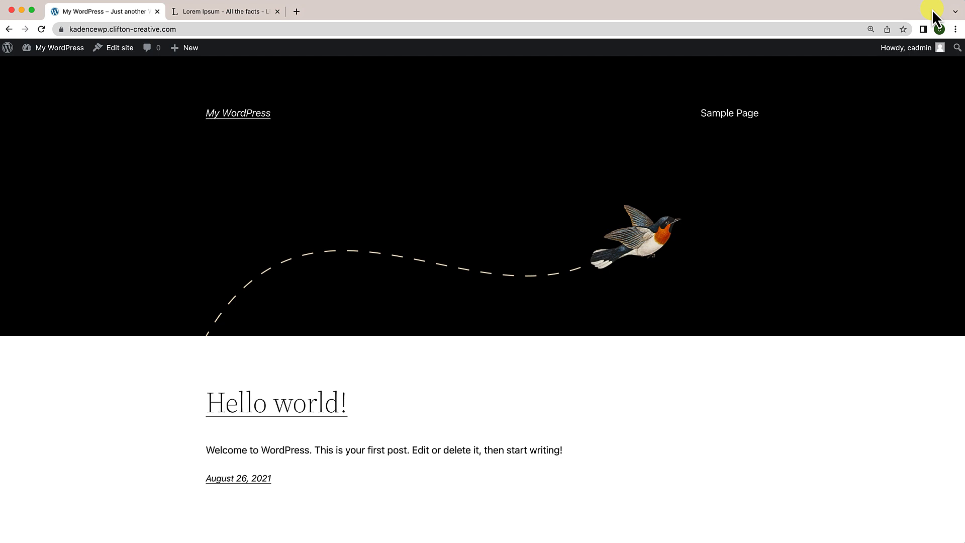
Step: Scroll the plain Hello world! front page down and back up
{"action": "scroll", "coordinate": [501, 281], "scroll_direction": "down", "scroll_amount": 4}
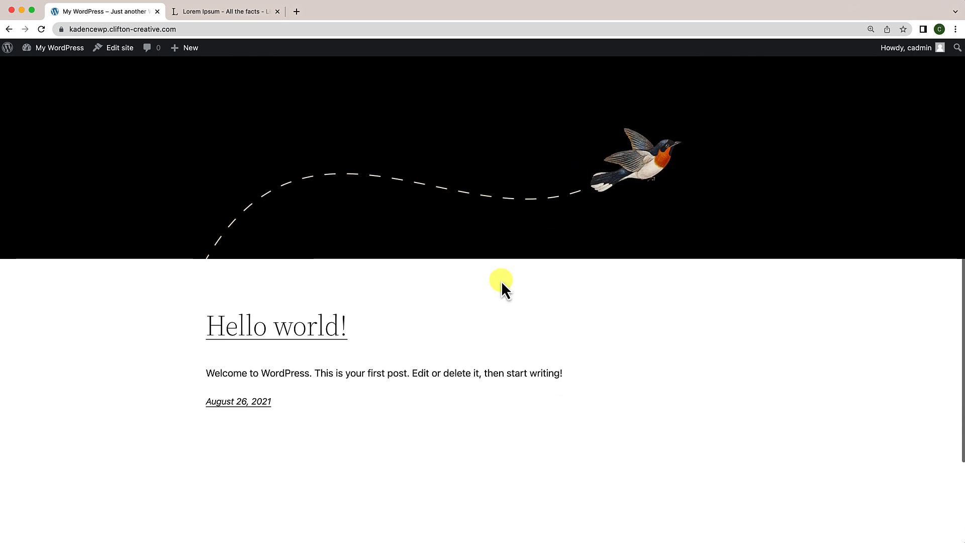
{"action": "scroll", "coordinate": [502, 283], "scroll_direction": "up", "scroll_amount": 4}
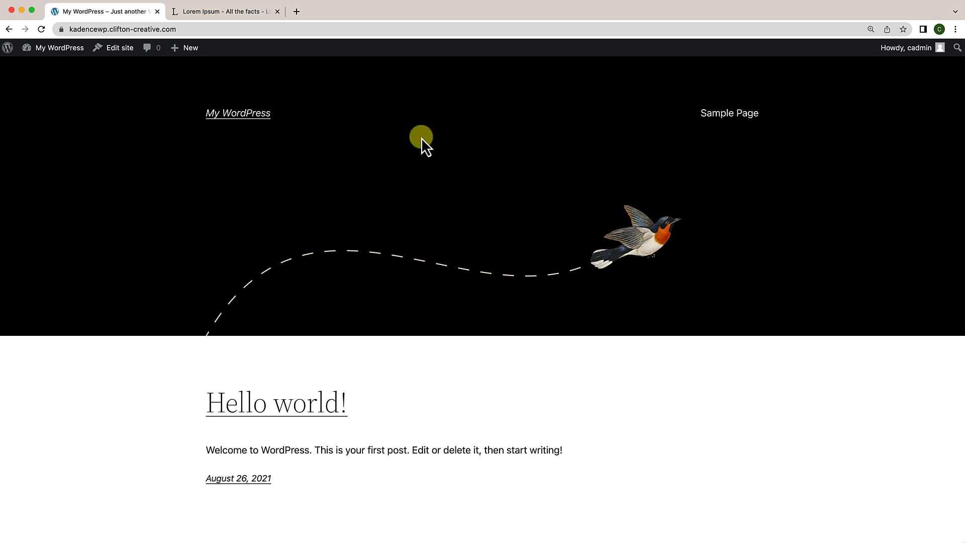
{"action": "mouse_move", "coordinate": [46, 54]}
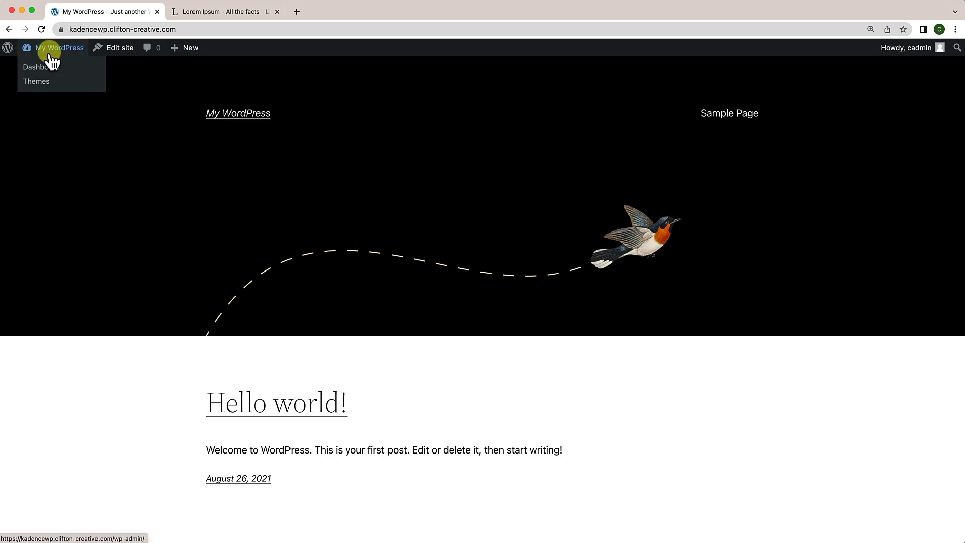
Step: From the Dashboard go to Themes > Add New, search 'K', then install and activate Kadence
{"action": "left_click", "coordinate": [37, 69]}
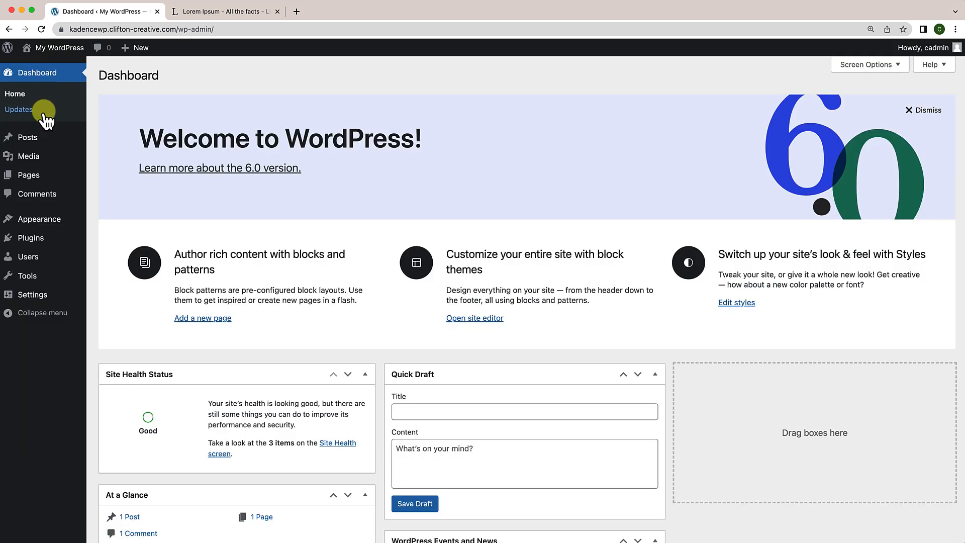
{"action": "mouse_move", "coordinate": [43, 218]}
{"action": "left_click", "coordinate": [101, 222]}
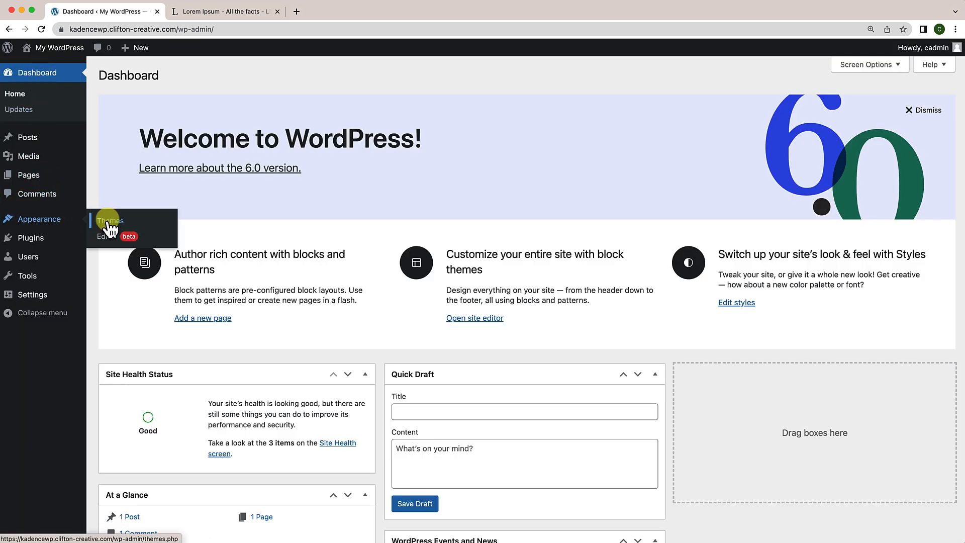
{"action": "left_click", "coordinate": [211, 76]}
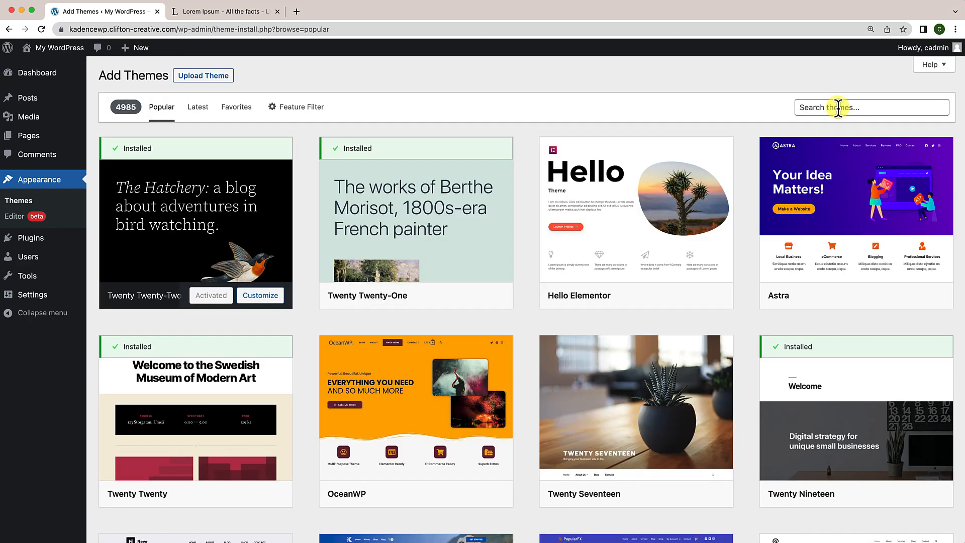
{"action": "left_click", "coordinate": [839, 107]}
{"action": "type", "text": "Kadence"}
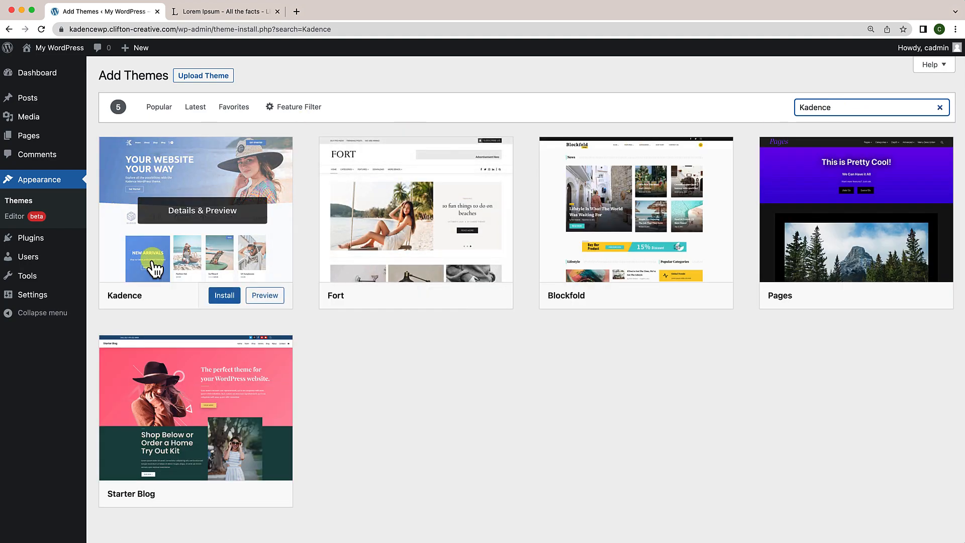
{"action": "left_click", "coordinate": [224, 296]}
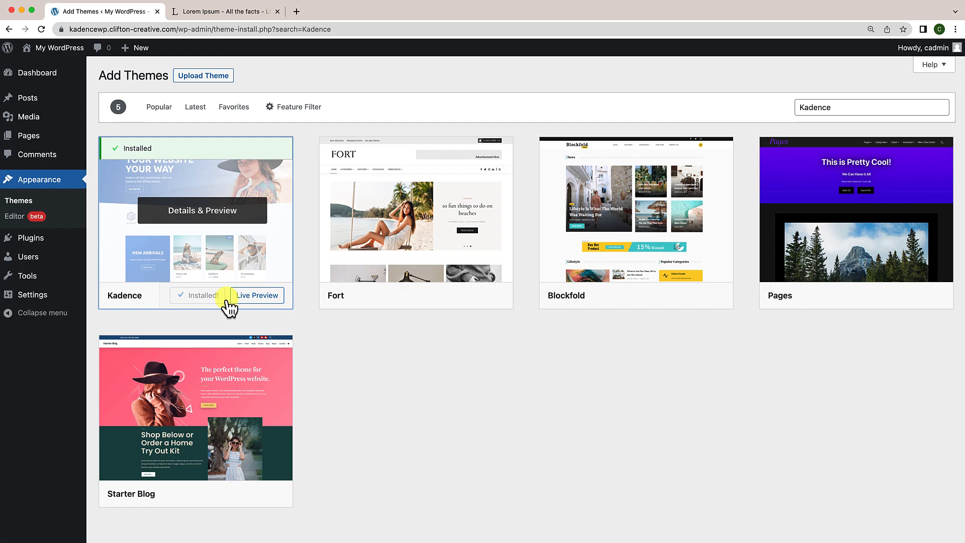
{"action": "left_click", "coordinate": [222, 295]}
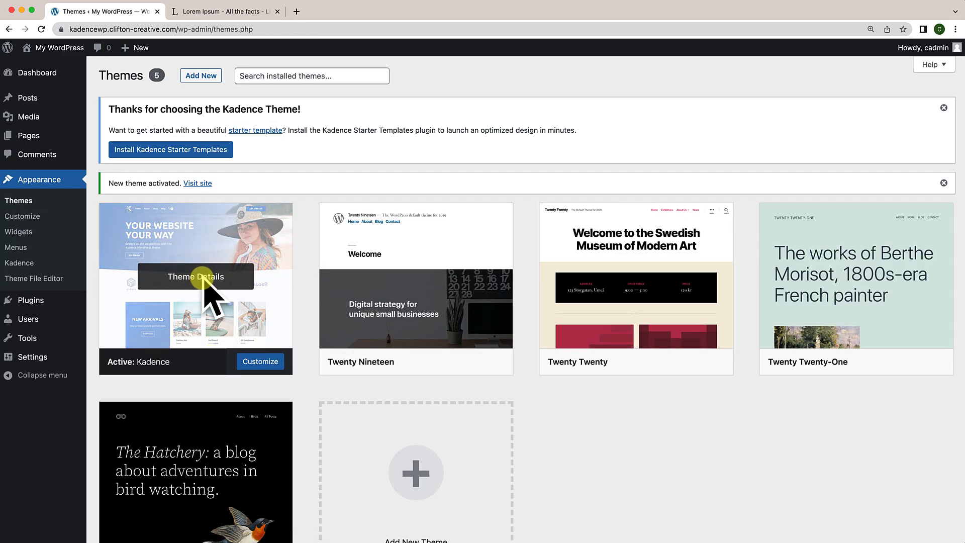
Step: View the live site with the Kadence theme, then go back to the admin Dashboard
{"action": "left_click", "coordinate": [199, 184]}
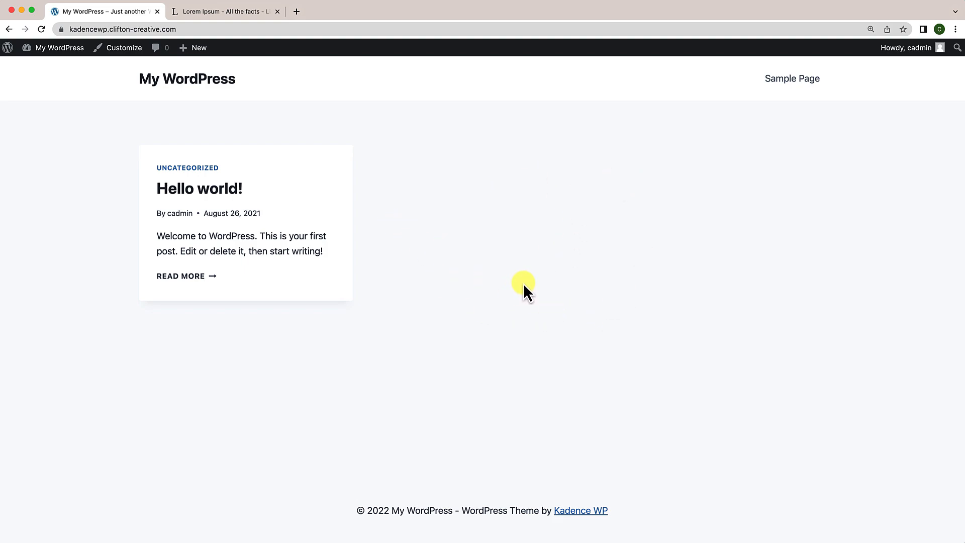
{"action": "mouse_move", "coordinate": [47, 51]}
{"action": "left_click", "coordinate": [42, 67]}
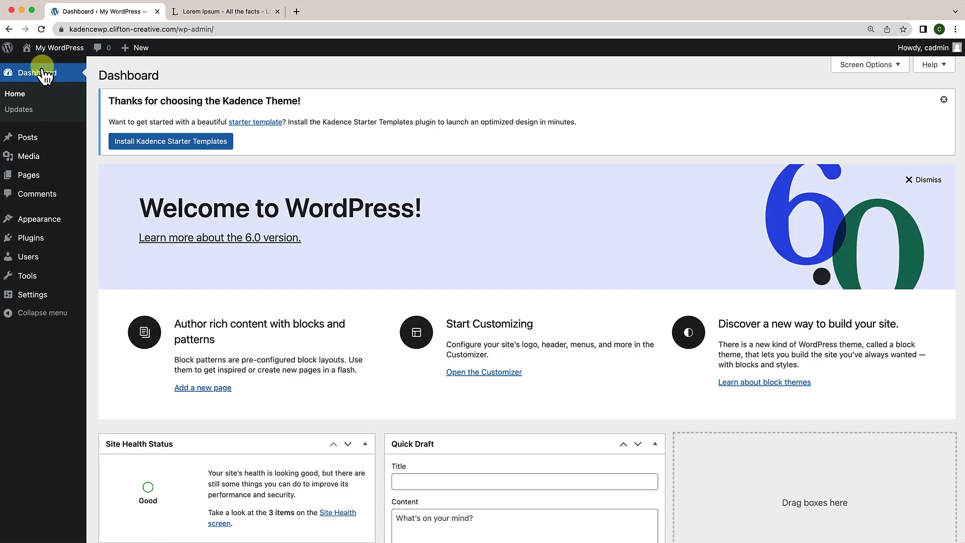
{"action": "mouse_move", "coordinate": [43, 244]}
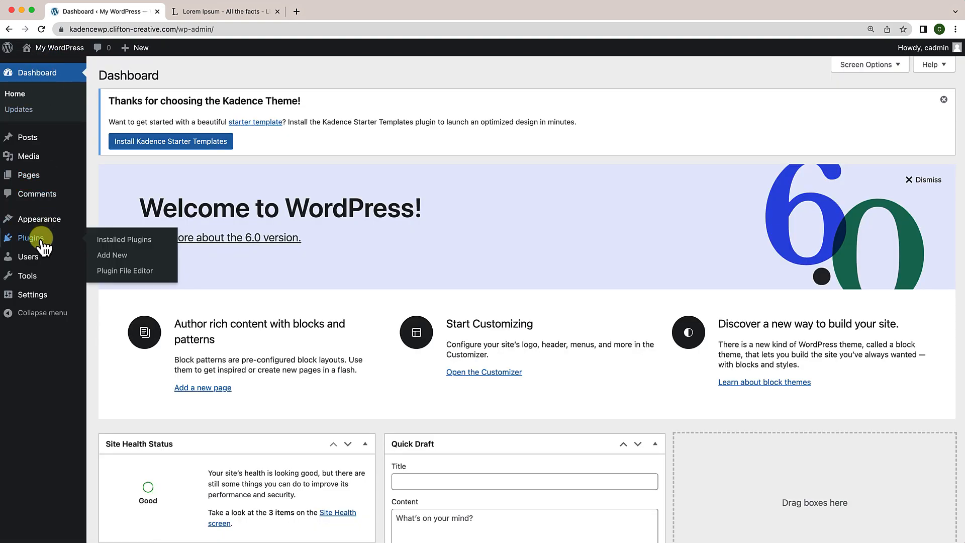
Step: Search plugins for 'Kad', install and activate Kadence Blocks, and scroll its settings page
{"action": "left_click", "coordinate": [125, 257]}
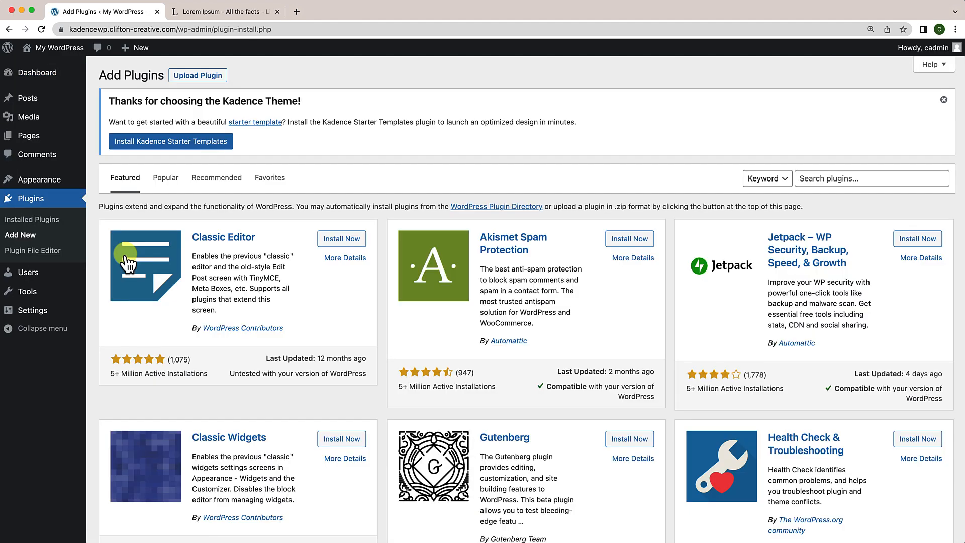
{"action": "left_click", "coordinate": [838, 180]}
{"action": "type", "text": "Kadence Blocks"}
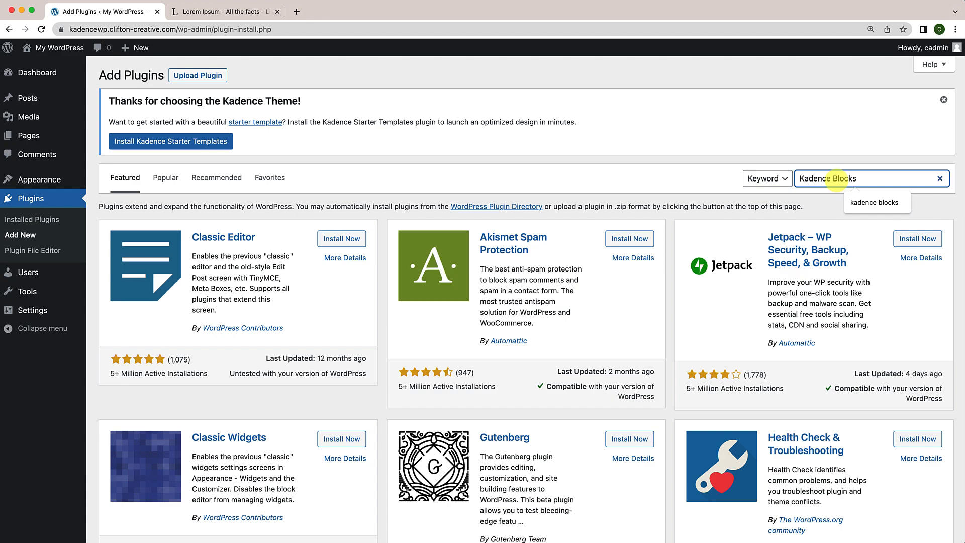
{"action": "key", "text": "Return"}
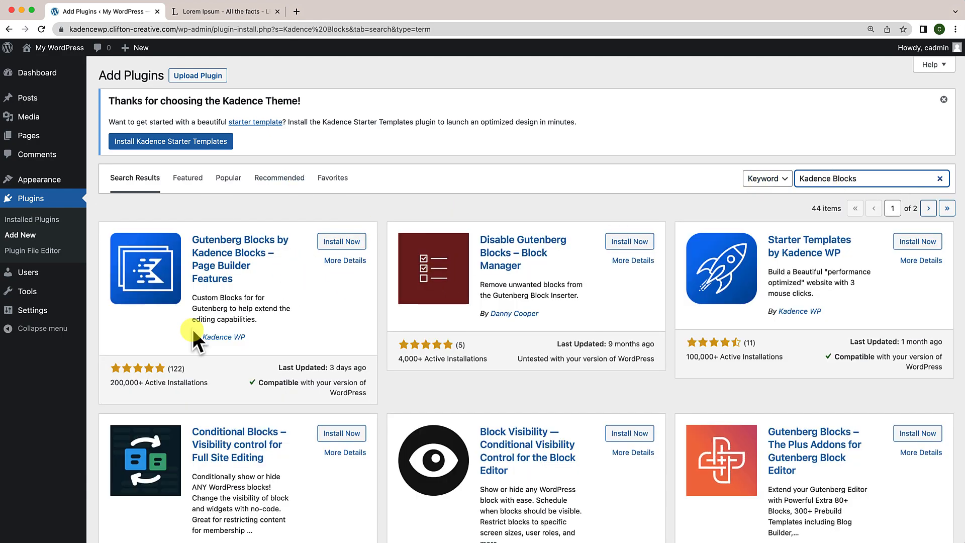
{"action": "left_click", "coordinate": [348, 244]}
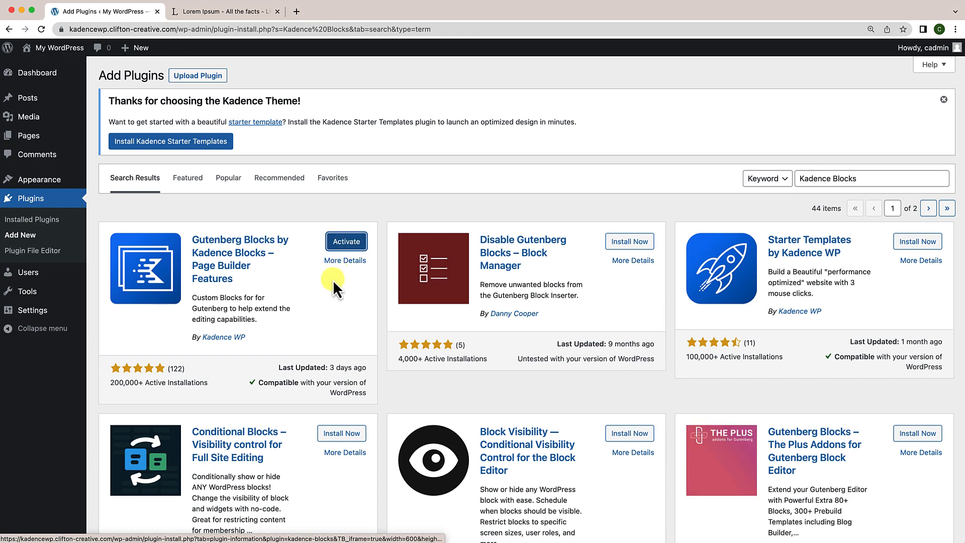
{"action": "left_click", "coordinate": [348, 244]}
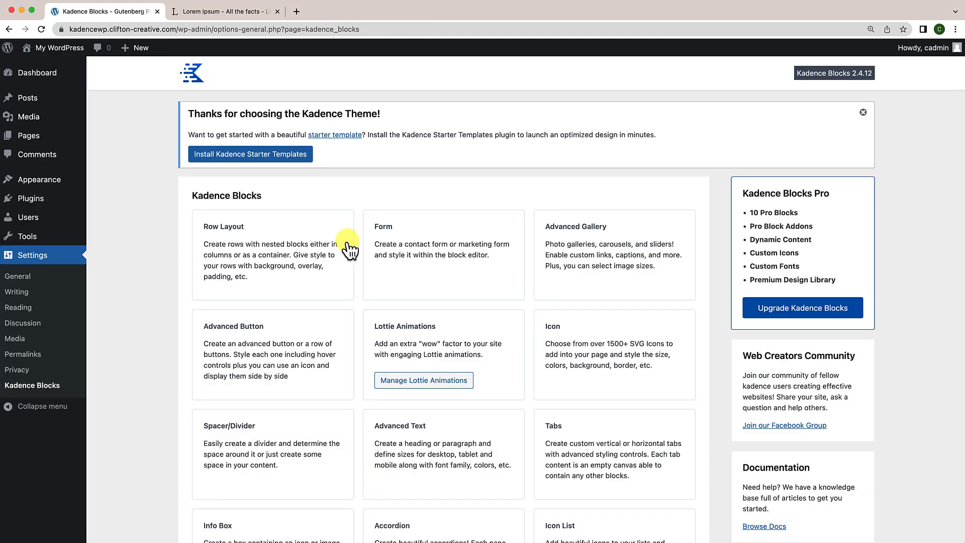
{"action": "scroll", "coordinate": [332, 341], "scroll_direction": "down", "scroll_amount": 5}
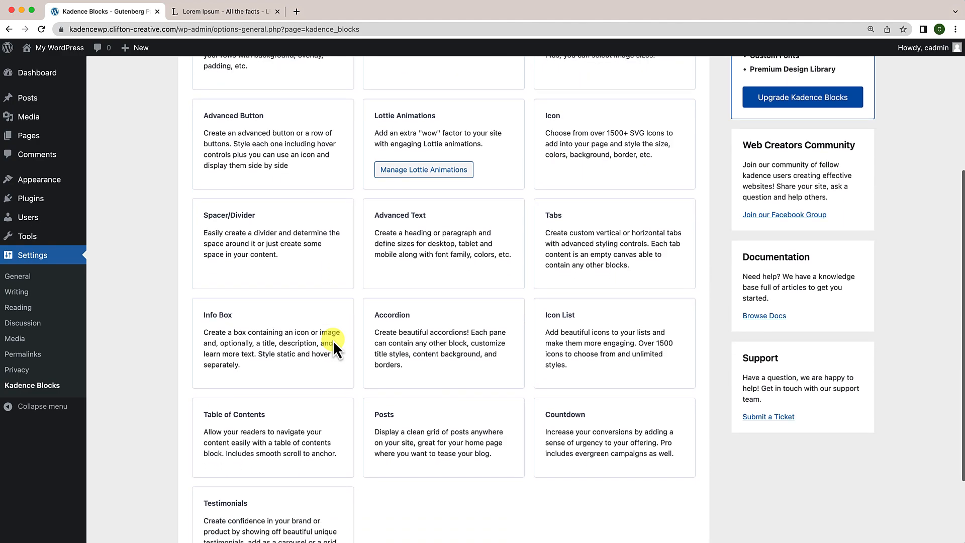
{"action": "scroll", "coordinate": [333, 340], "scroll_direction": "down", "scroll_amount": 3}
{"action": "scroll", "coordinate": [333, 339], "scroll_direction": "up", "scroll_amount": 6}
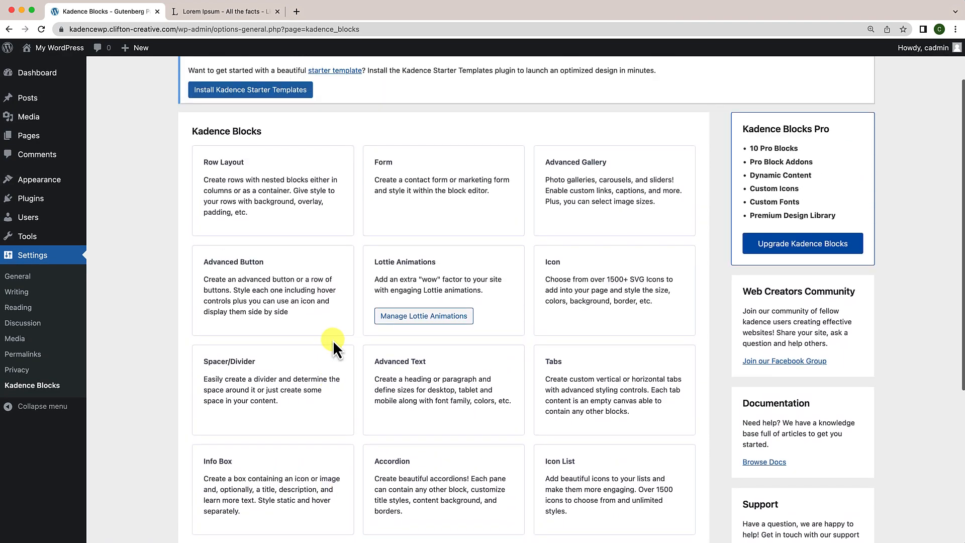
{"action": "scroll", "coordinate": [352, 327], "scroll_direction": "up", "scroll_amount": 2}
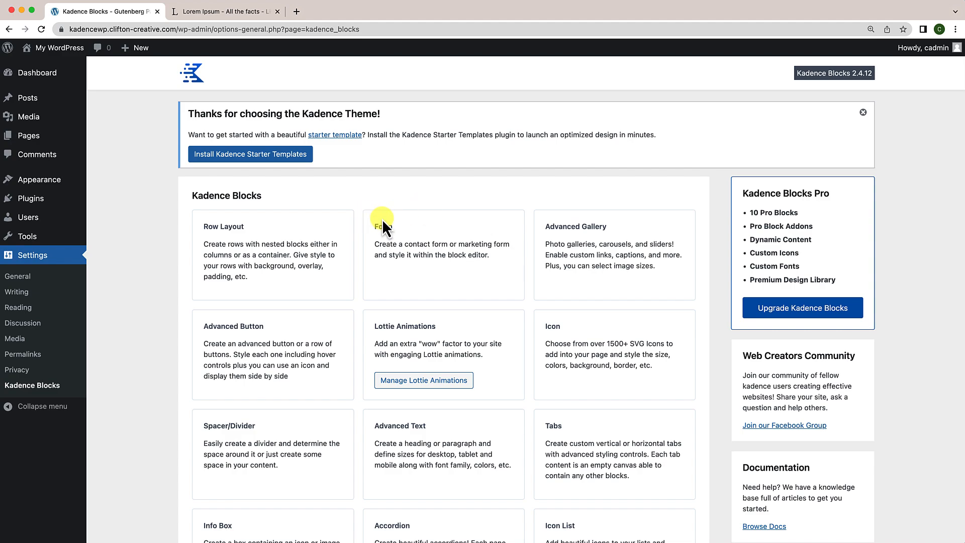
Step: Open cliftonwp.com/kadence in a new browser tab
{"action": "left_click", "coordinate": [295, 15]}
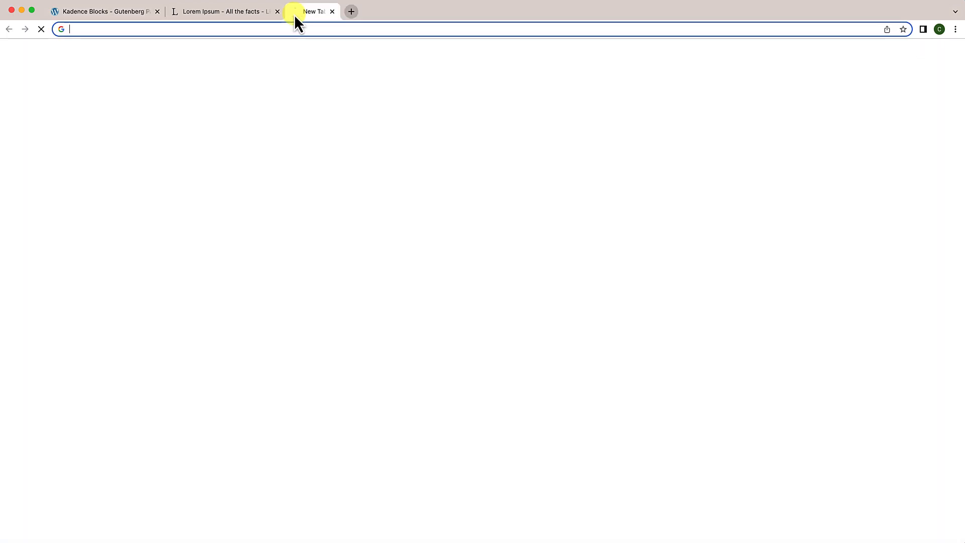
{"action": "type", "text": "cliftonw"}
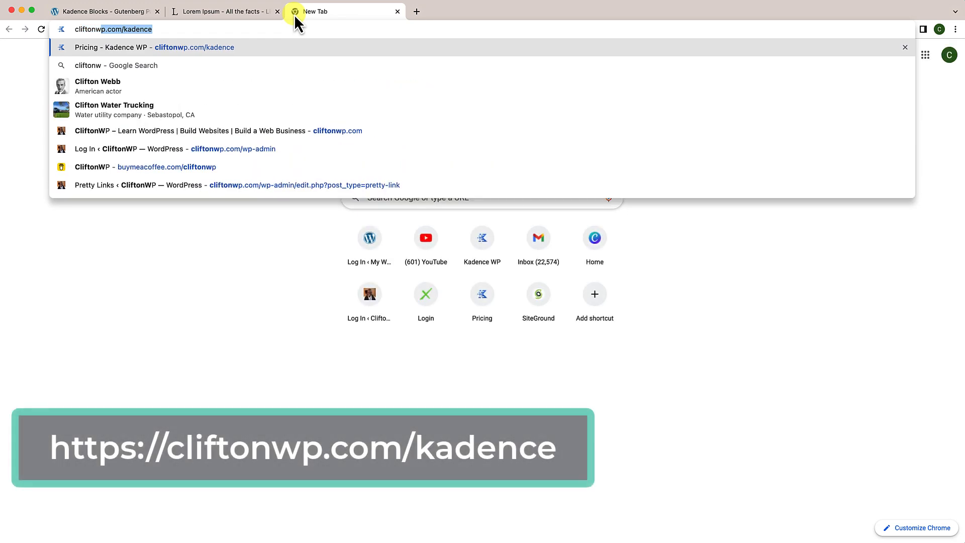
{"action": "key", "text": "Return"}
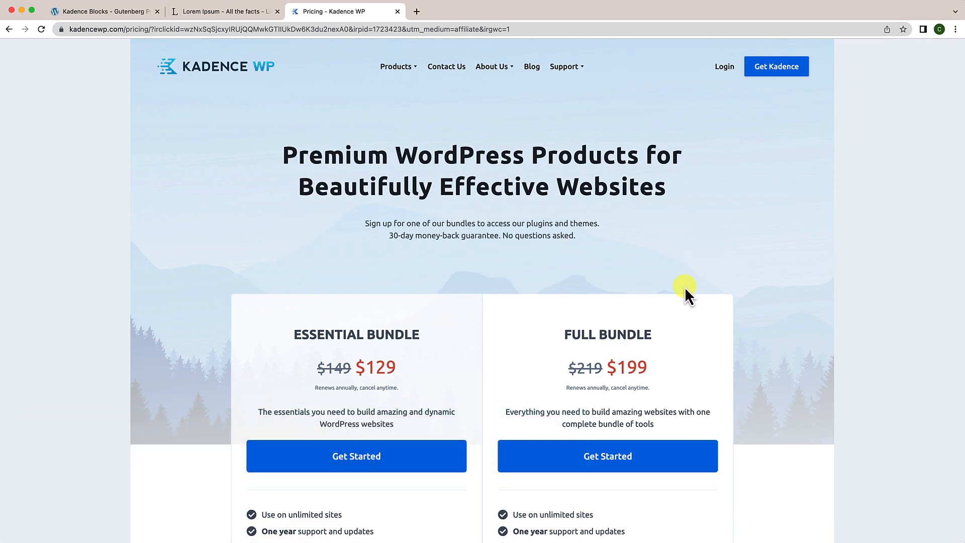
Step: Scroll through the pricing page comparing the Essential ($129), Full ($199) and Lifetime ($649) bundles
{"action": "scroll", "coordinate": [685, 289], "scroll_direction": "down", "scroll_amount": 4}
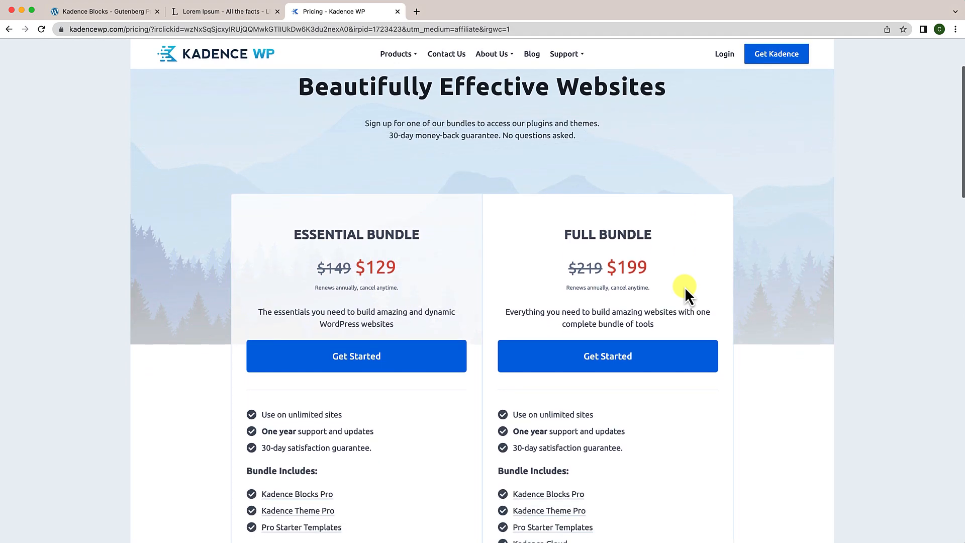
{"action": "scroll", "coordinate": [684, 287], "scroll_direction": "up", "scroll_amount": 4}
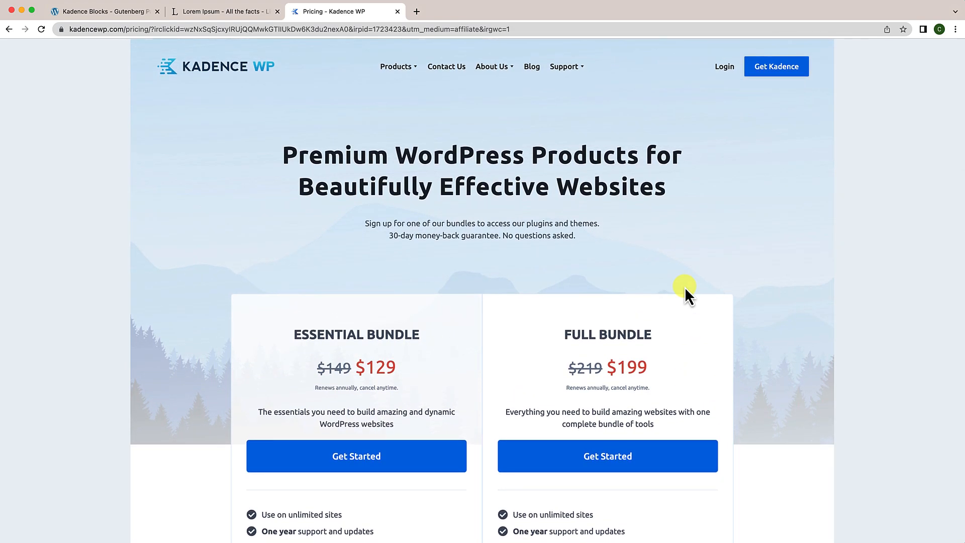
{"action": "scroll", "coordinate": [685, 289], "scroll_direction": "down", "scroll_amount": 4}
{"action": "scroll", "coordinate": [685, 290], "scroll_direction": "up", "scroll_amount": 4}
{"action": "scroll", "coordinate": [696, 299], "scroll_direction": "down", "scroll_amount": 2}
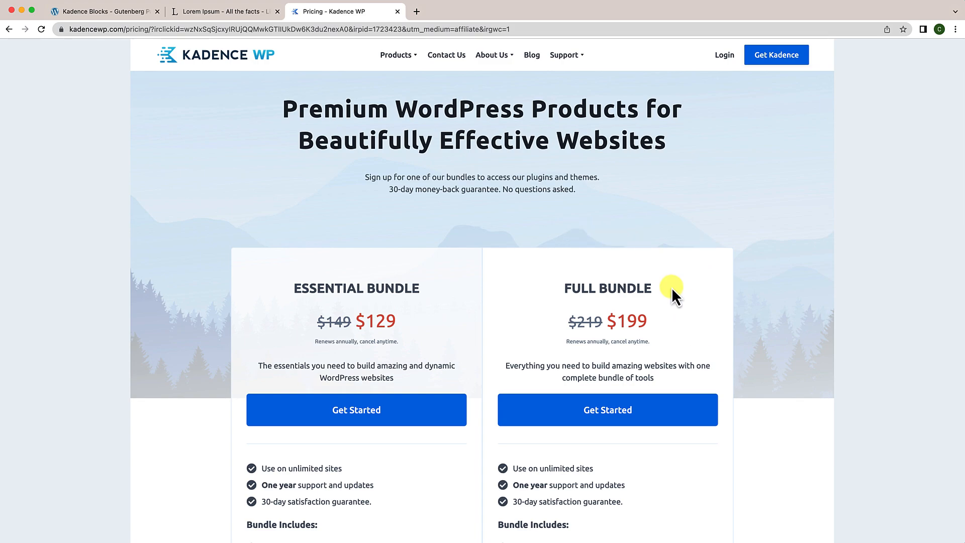
{"action": "scroll", "coordinate": [686, 325], "scroll_direction": "up", "scroll_amount": 2}
{"action": "scroll", "coordinate": [686, 324], "scroll_direction": "down", "scroll_amount": 5}
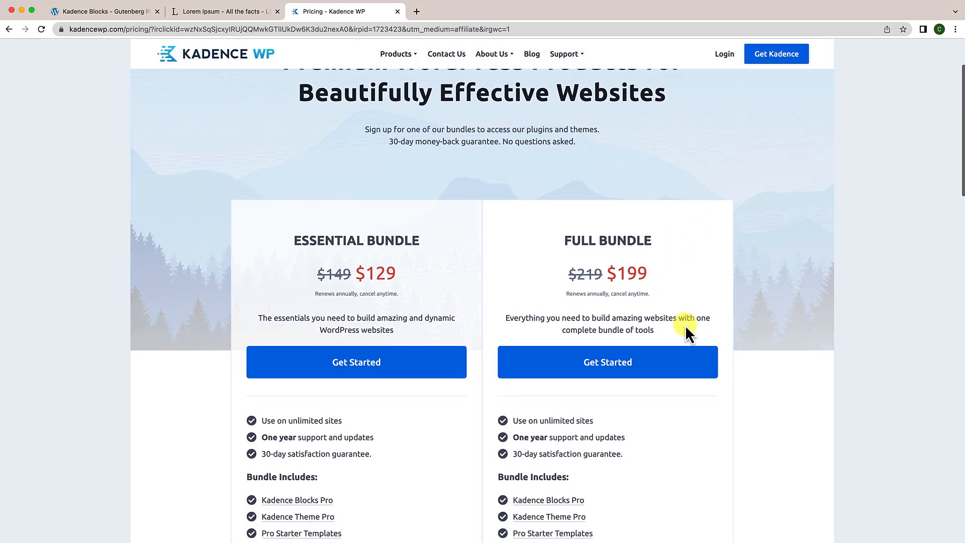
{"action": "scroll", "coordinate": [685, 325], "scroll_direction": "down", "scroll_amount": 3}
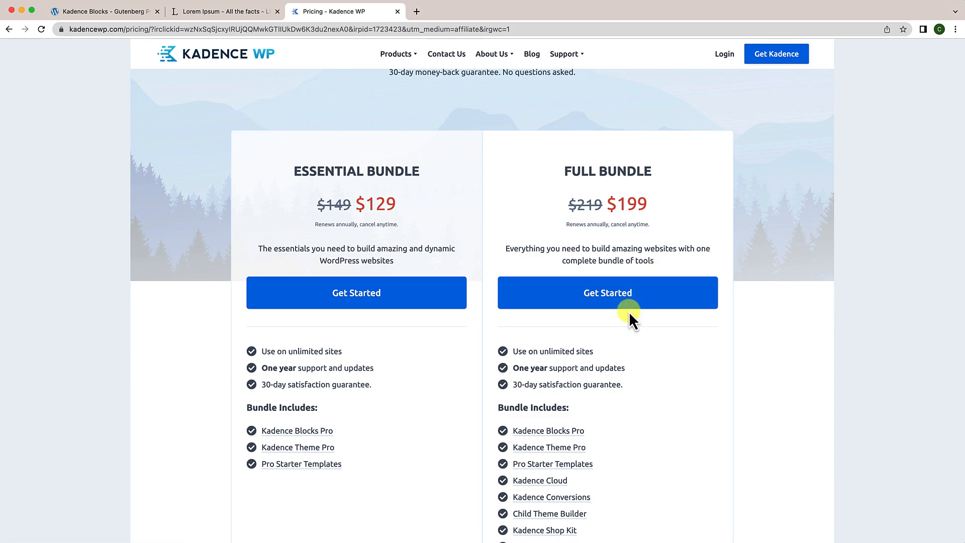
{"action": "scroll", "coordinate": [616, 302], "scroll_direction": "down", "scroll_amount": 1}
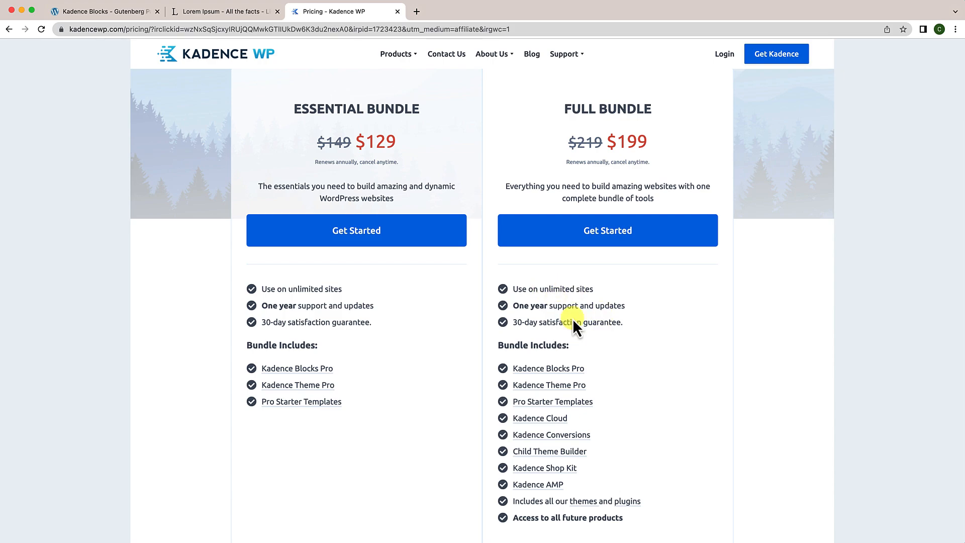
{"action": "scroll", "coordinate": [584, 343], "scroll_direction": "down", "scroll_amount": 3}
{"action": "scroll", "coordinate": [586, 327], "scroll_direction": "up", "scroll_amount": 1}
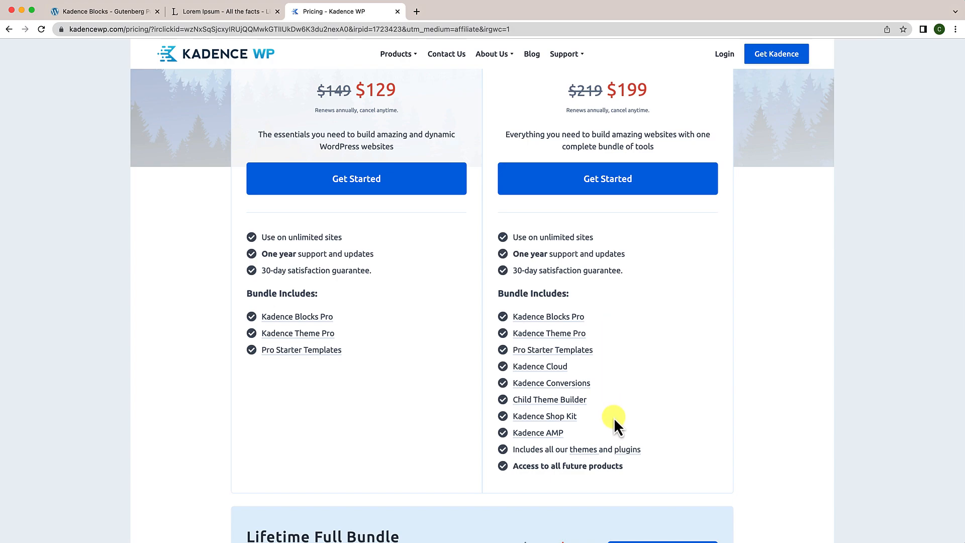
{"action": "scroll", "coordinate": [614, 418], "scroll_direction": "down", "scroll_amount": 5}
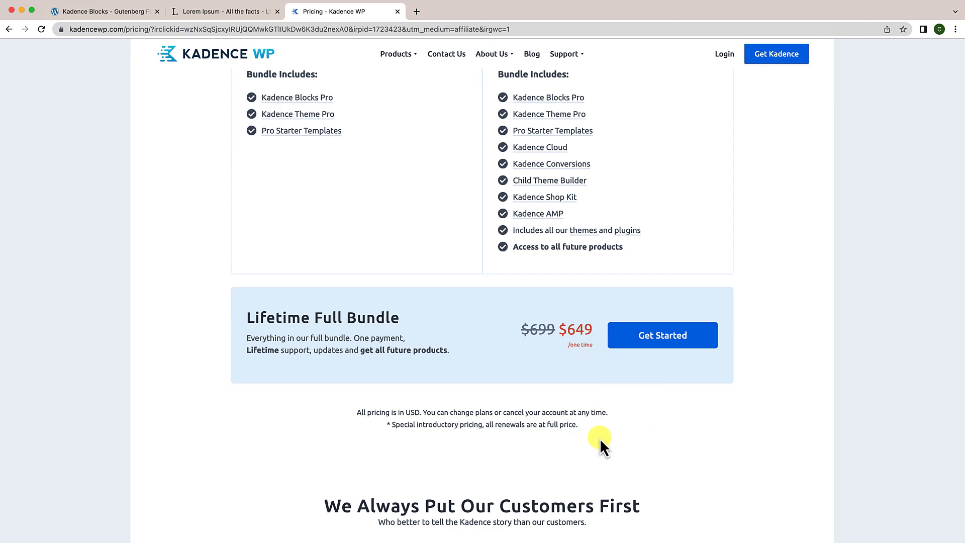
{"action": "scroll", "coordinate": [600, 441], "scroll_direction": "down", "scroll_amount": 1}
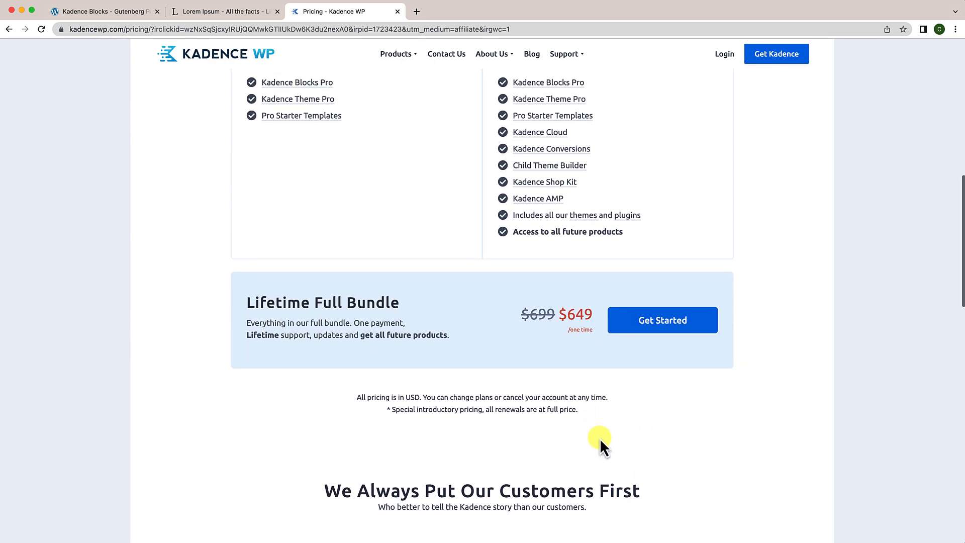
{"action": "scroll", "coordinate": [601, 441], "scroll_direction": "up", "scroll_amount": 8}
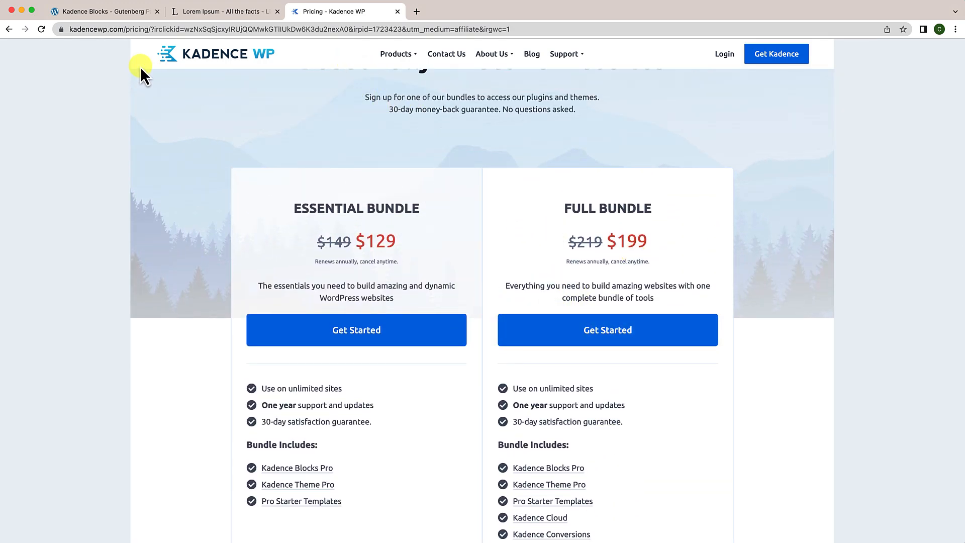
Step: Close the pricing tab and scroll over the Kadence Blocks settings page
{"action": "left_click", "coordinate": [397, 11]}
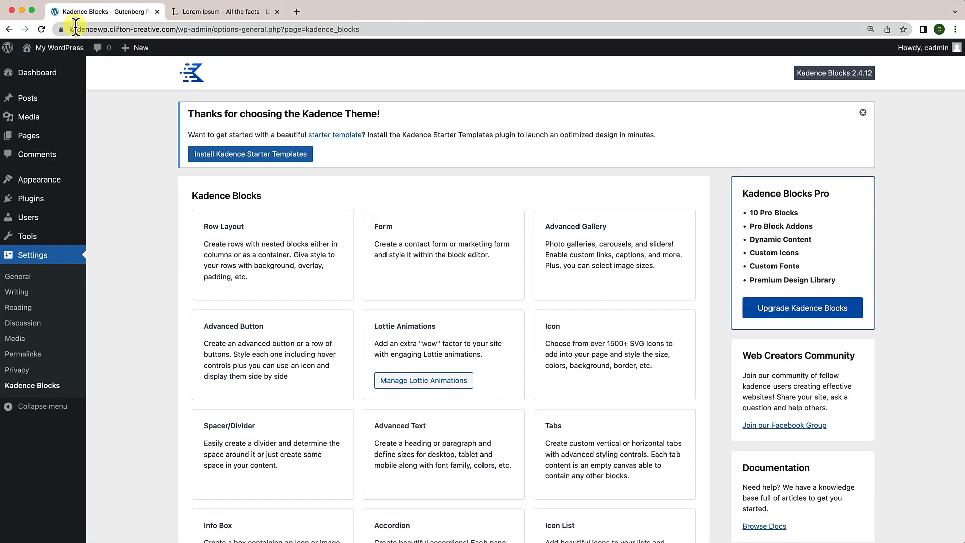
{"action": "scroll", "coordinate": [246, 207], "scroll_direction": "down", "scroll_amount": 2}
{"action": "scroll", "coordinate": [246, 207], "scroll_direction": "up", "scroll_amount": 2}
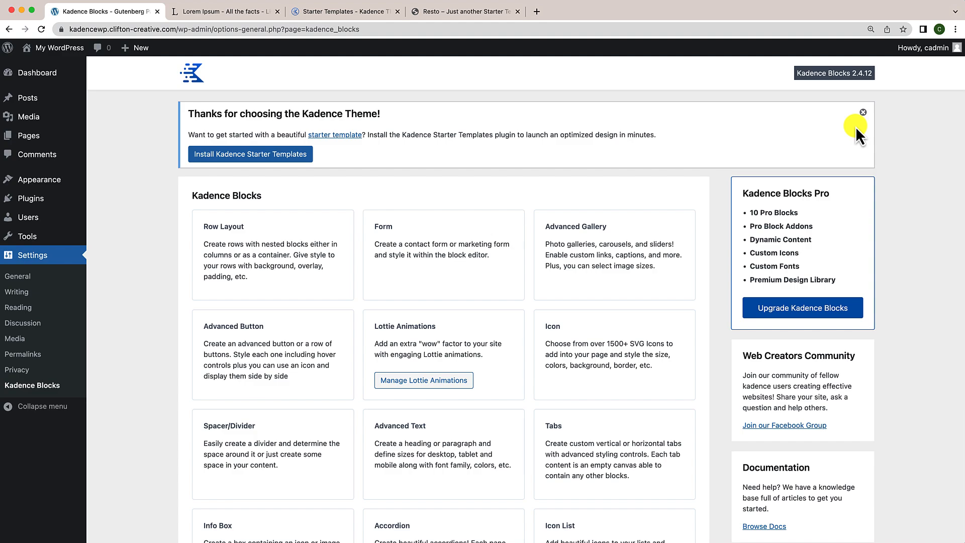
Step: Browse the Resto demo's Recommendations, Delight and Enjoy Every Moment sections, then return to the Kadence Blocks tab
{"action": "left_click", "coordinate": [454, 12]}
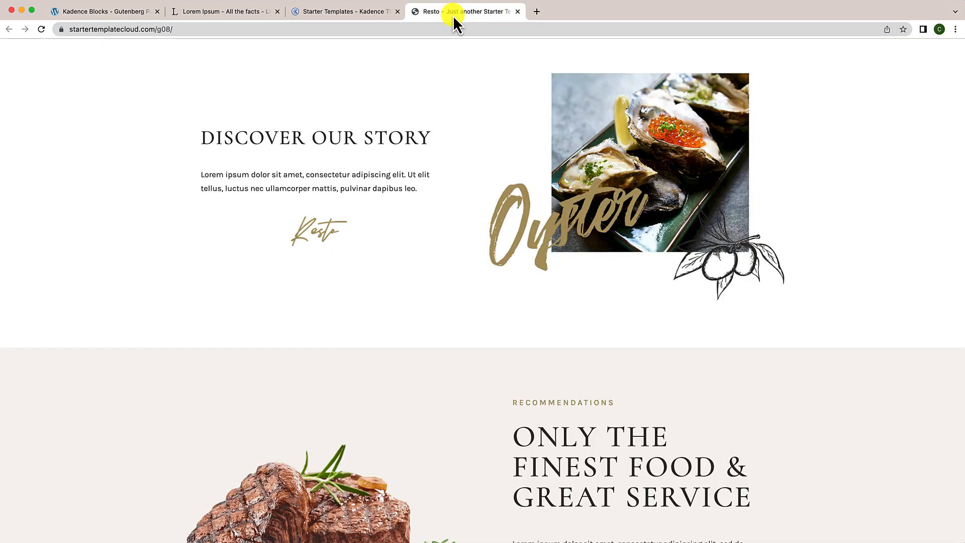
{"action": "scroll", "coordinate": [442, 214], "scroll_direction": "up", "scroll_amount": 10}
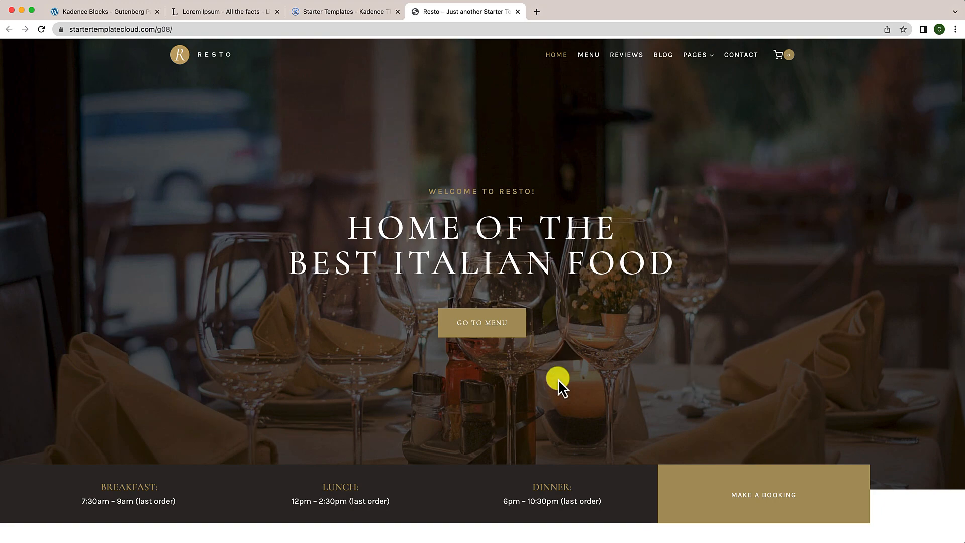
{"action": "scroll", "coordinate": [558, 379], "scroll_direction": "down", "scroll_amount": 6}
{"action": "scroll", "coordinate": [558, 378], "scroll_direction": "down", "scroll_amount": 5}
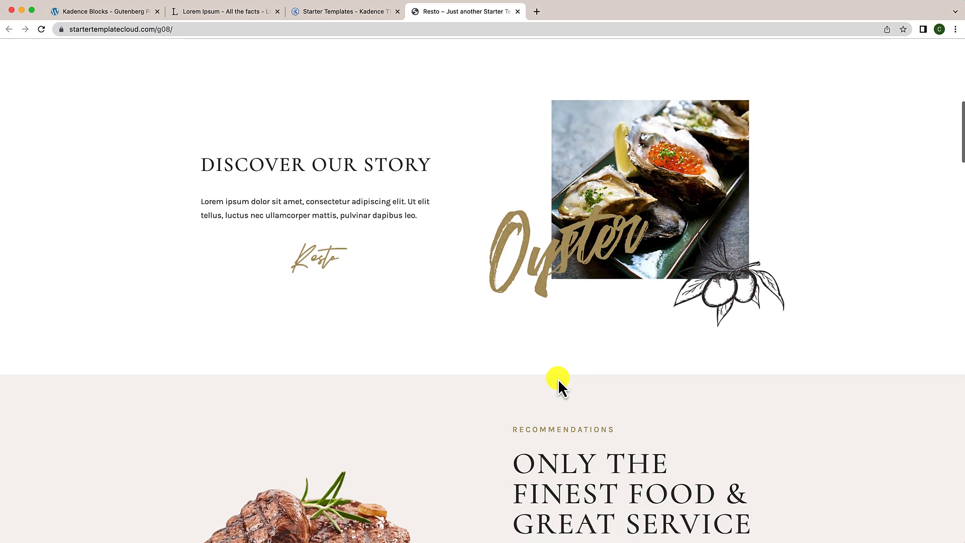
{"action": "scroll", "coordinate": [558, 378], "scroll_direction": "up", "scroll_amount": 2}
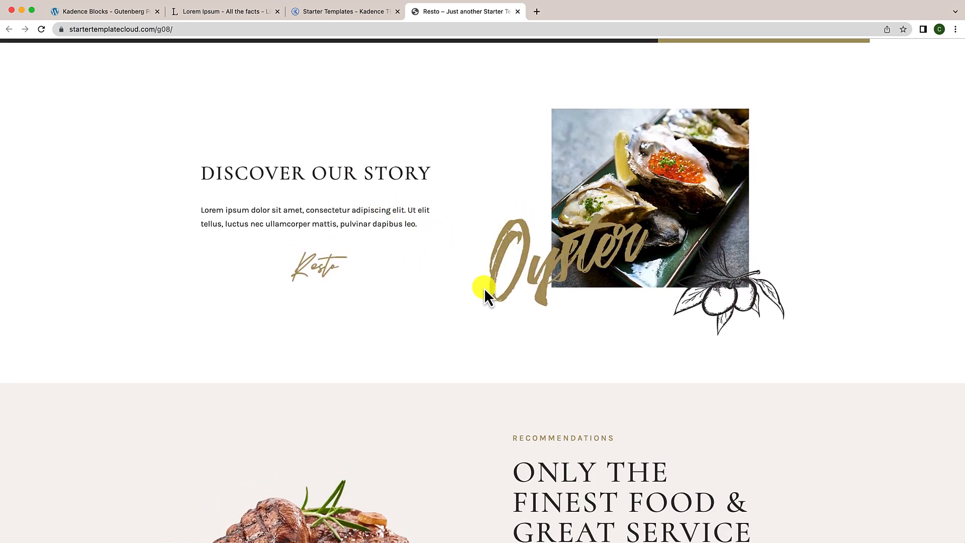
{"action": "scroll", "coordinate": [535, 267], "scroll_direction": "down", "scroll_amount": 8}
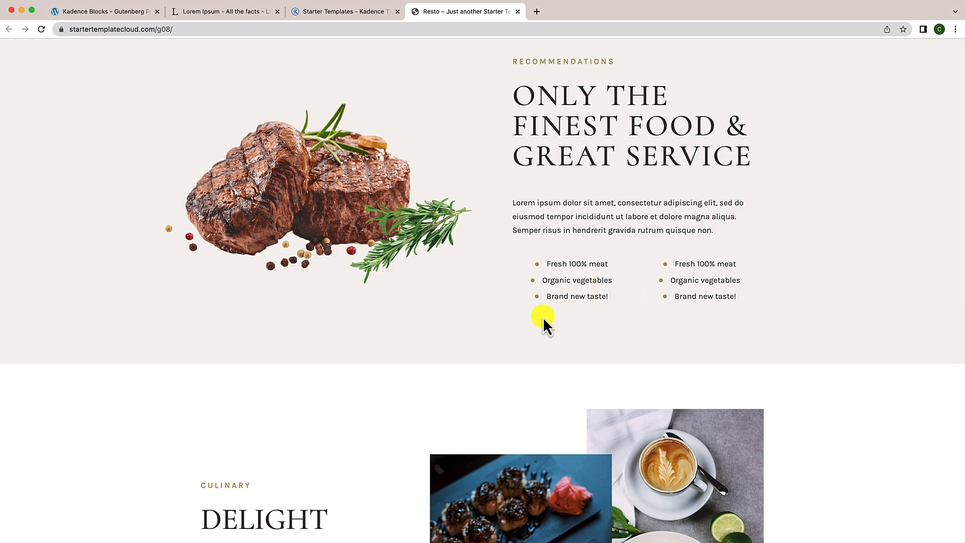
{"action": "scroll", "coordinate": [543, 316], "scroll_direction": "down", "scroll_amount": 4}
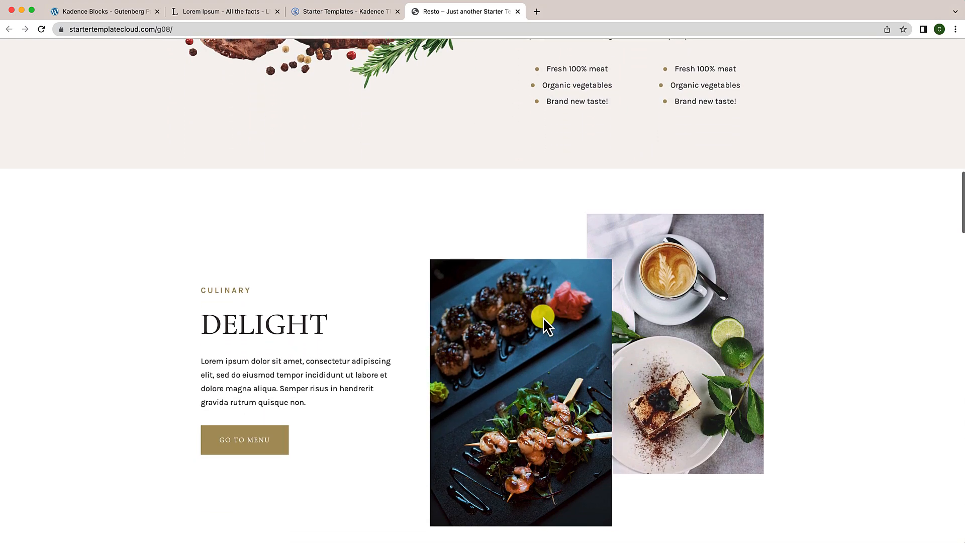
{"action": "scroll", "coordinate": [543, 317], "scroll_direction": "down", "scroll_amount": 3}
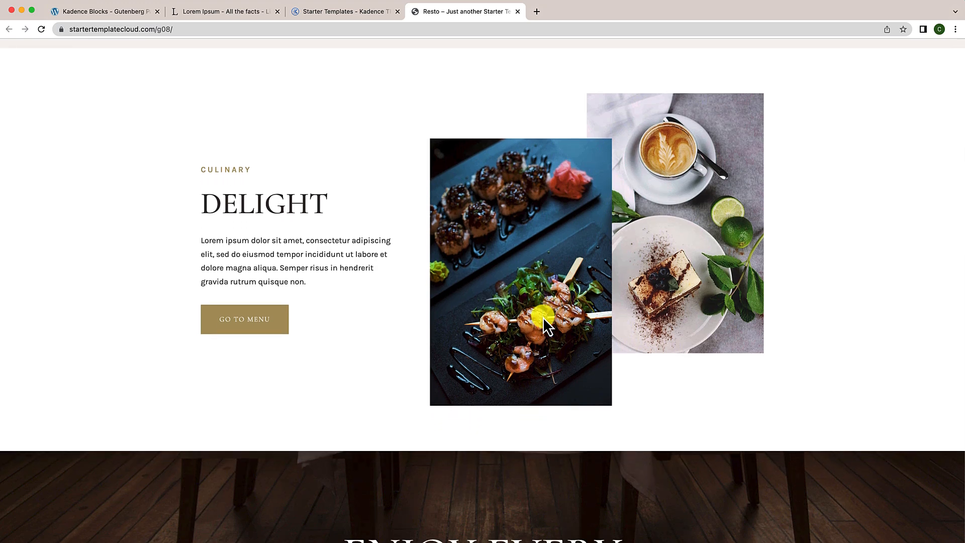
{"action": "scroll", "coordinate": [543, 317], "scroll_direction": "up", "scroll_amount": 1}
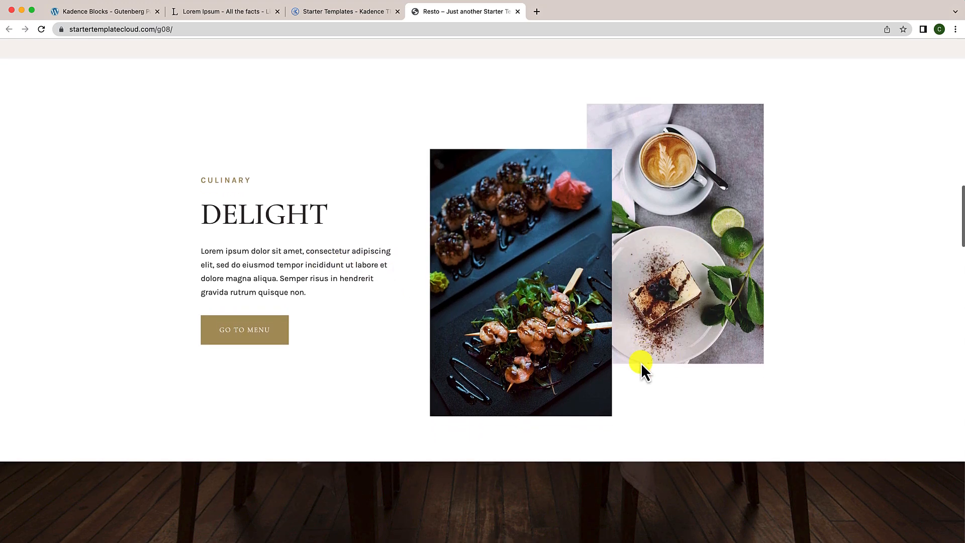
{"action": "scroll", "coordinate": [431, 390], "scroll_direction": "down", "scroll_amount": 3}
{"action": "scroll", "coordinate": [485, 453], "scroll_direction": "down", "scroll_amount": 1}
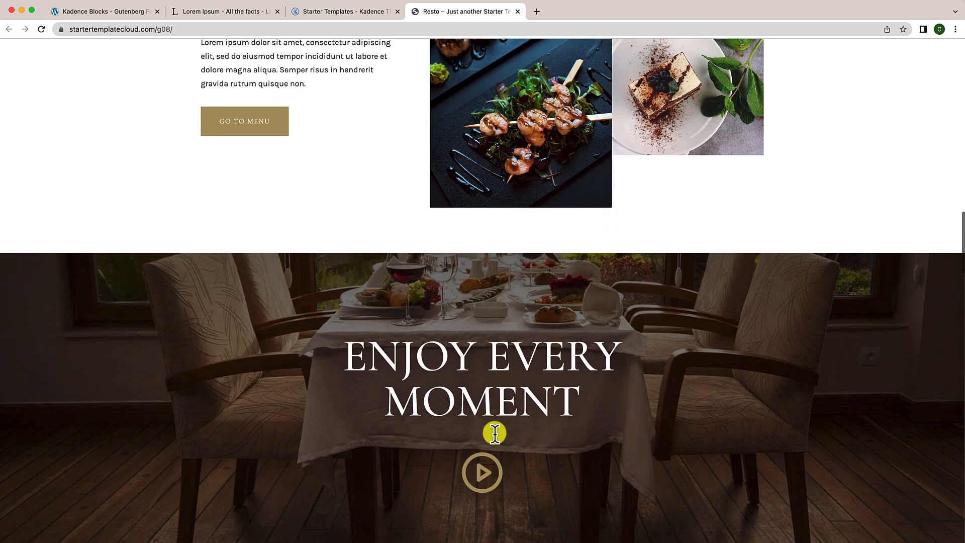
{"action": "scroll", "coordinate": [495, 434], "scroll_direction": "down", "scroll_amount": 2}
{"action": "scroll", "coordinate": [494, 433], "scroll_direction": "up", "scroll_amount": 10}
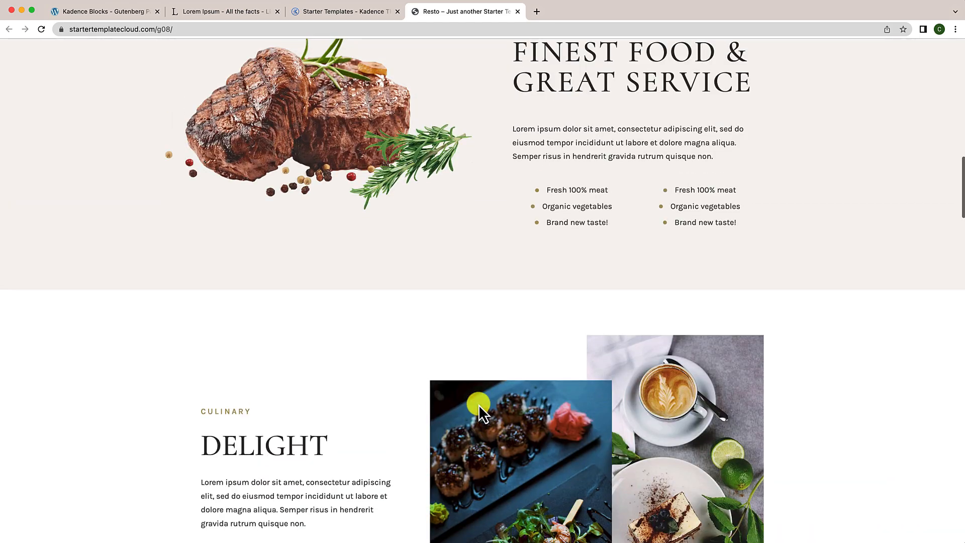
{"action": "left_click", "coordinate": [114, 11]}
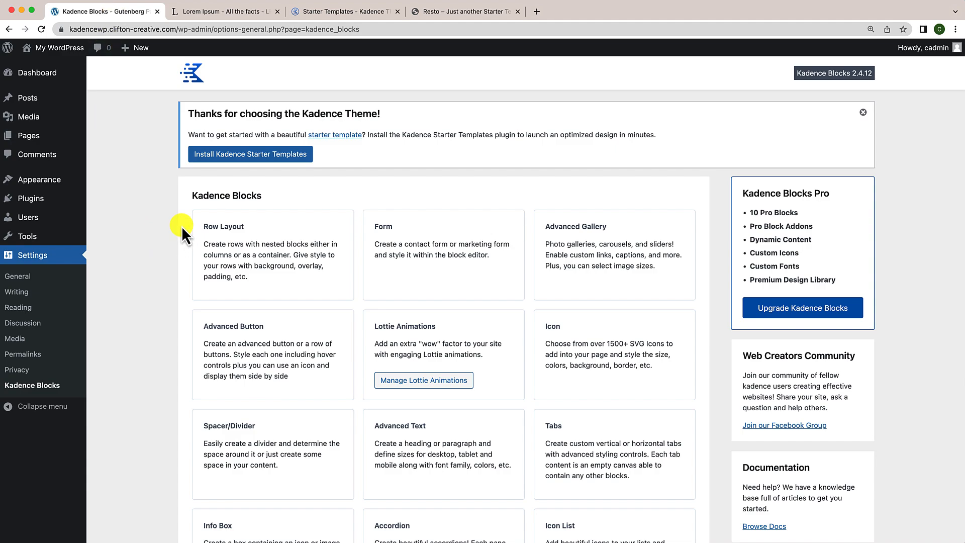
Step: Add a new page from the Pages menu and enter the title 'Rows and Sections Explained'
{"action": "mouse_move", "coordinate": [31, 135]}
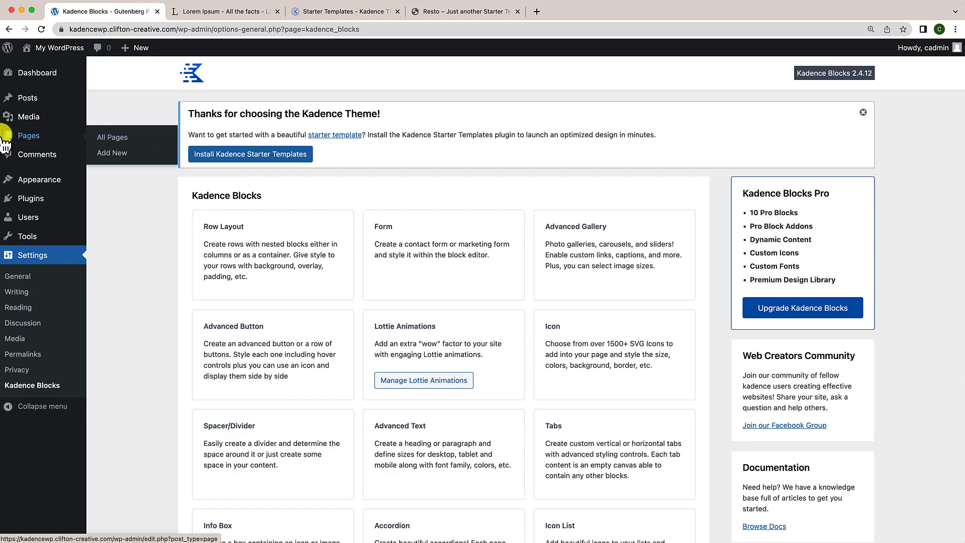
{"action": "left_click", "coordinate": [112, 153]}
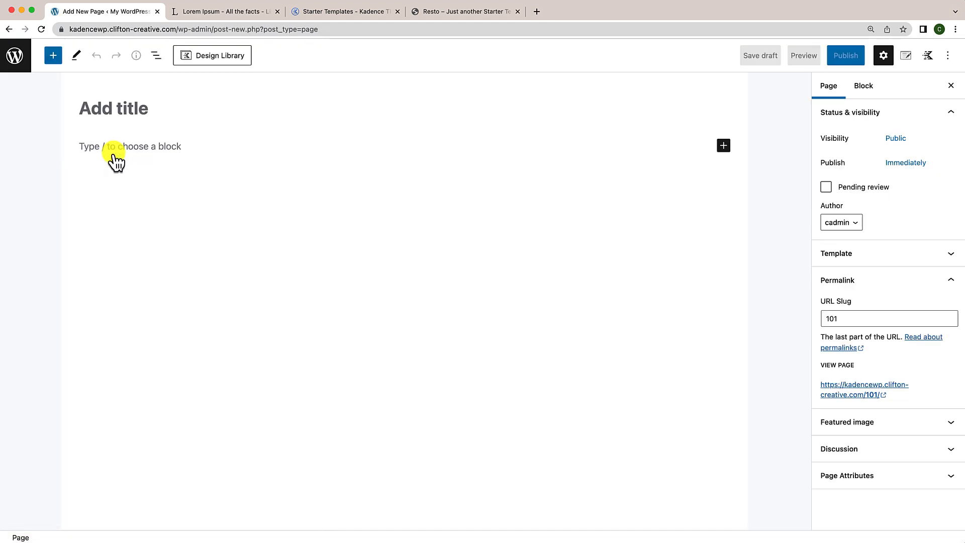
{"action": "type", "text": "Row"}
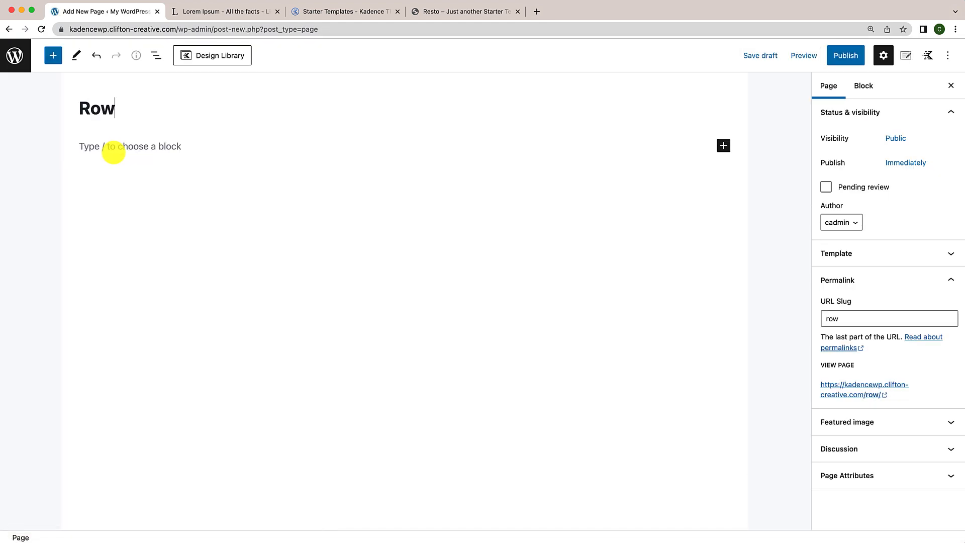
{"action": "type", "text": "s and Secti"}
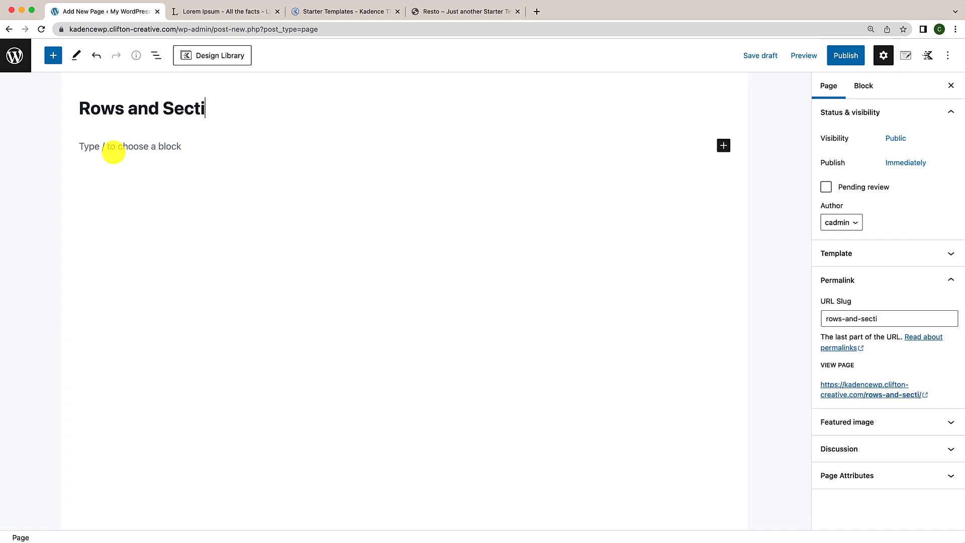
{"action": "type", "text": "ons Explained"}
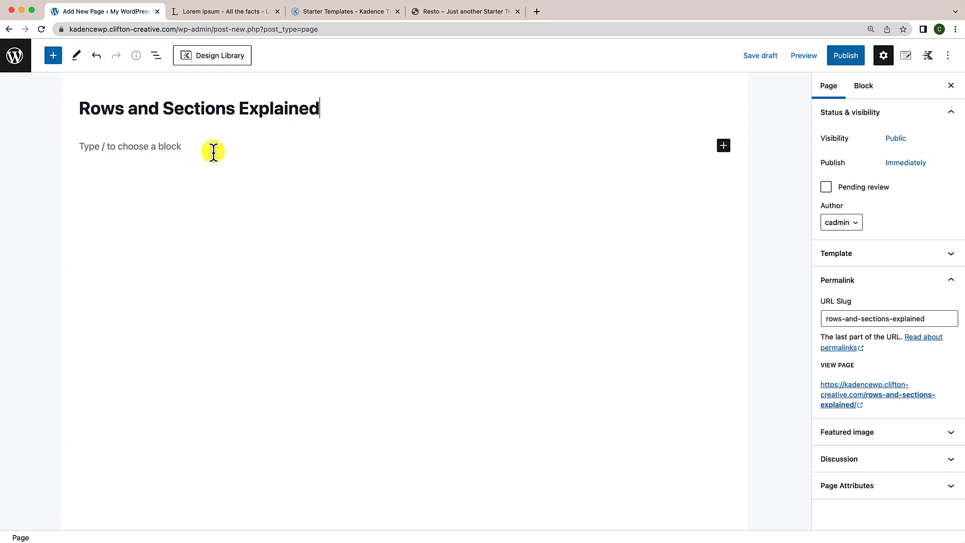
Step: Insert a Kadence Row Layout block on the empty line below the page title
{"action": "left_click", "coordinate": [57, 59]}
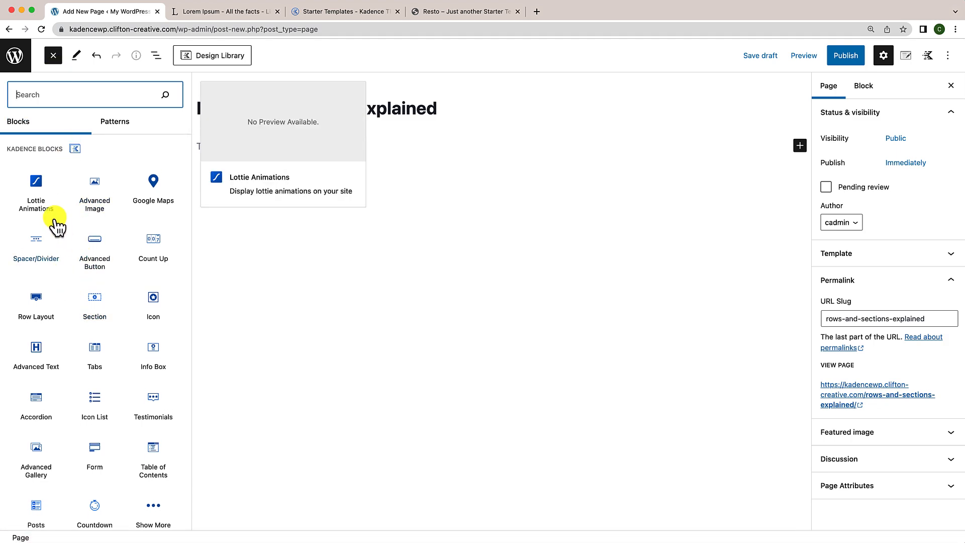
{"action": "scroll", "coordinate": [85, 388], "scroll_direction": "down", "scroll_amount": 7}
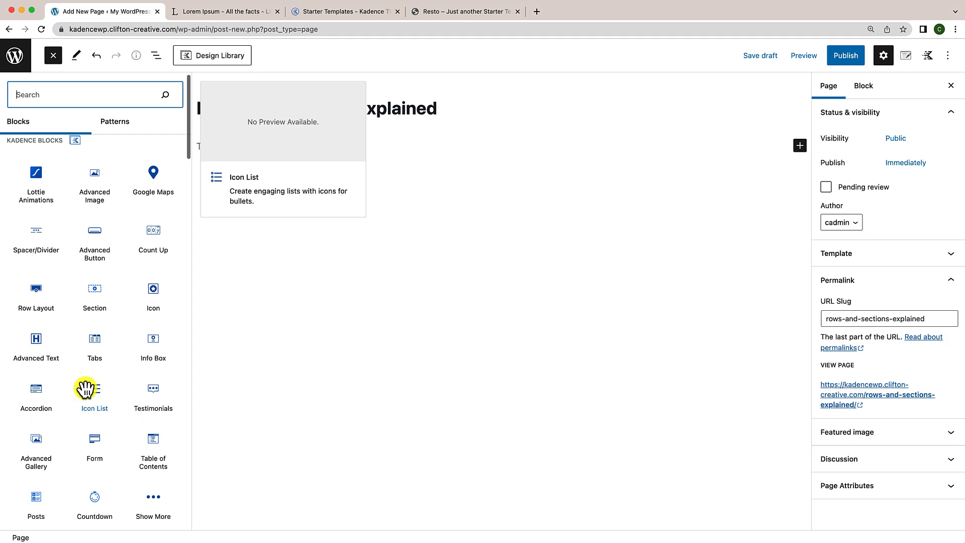
{"action": "scroll", "coordinate": [85, 388], "scroll_direction": "down", "scroll_amount": 8}
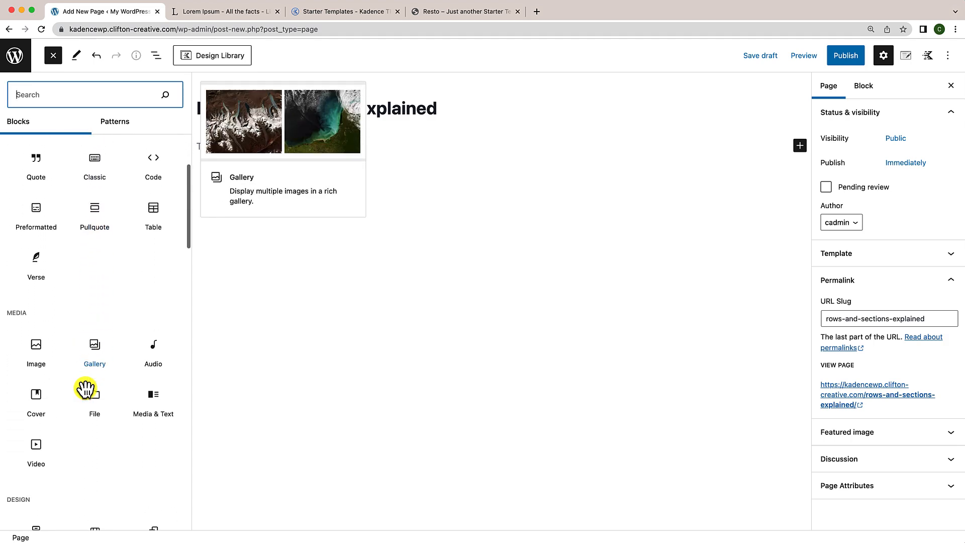
{"action": "scroll", "coordinate": [87, 393], "scroll_direction": "down", "scroll_amount": 8}
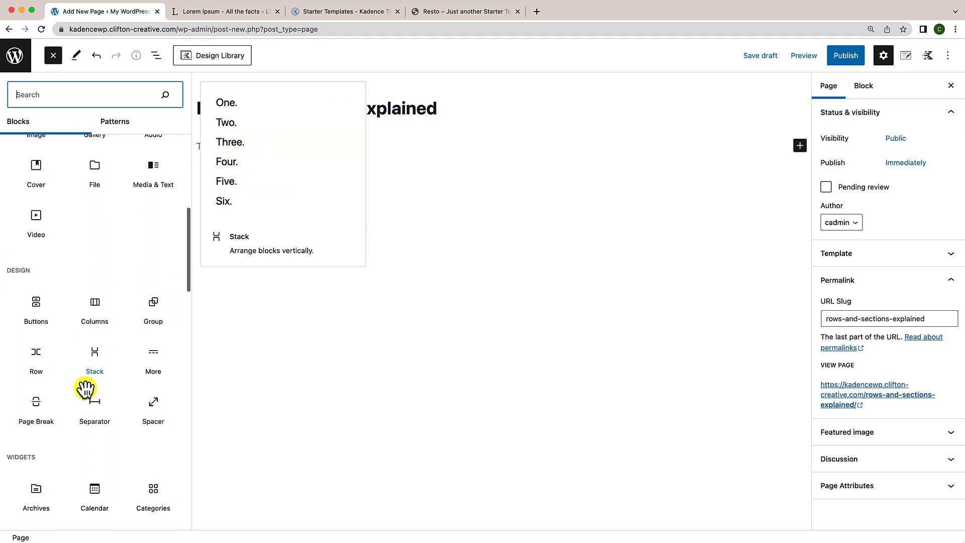
{"action": "scroll", "coordinate": [89, 378], "scroll_direction": "down", "scroll_amount": 5}
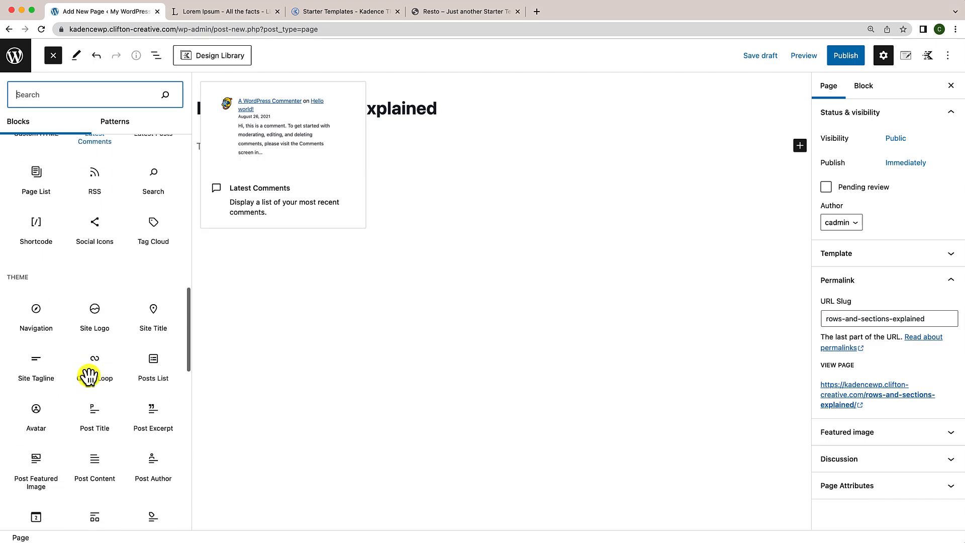
{"action": "scroll", "coordinate": [90, 382], "scroll_direction": "up", "scroll_amount": 5}
{"action": "scroll", "coordinate": [92, 385], "scroll_direction": "up", "scroll_amount": 10}
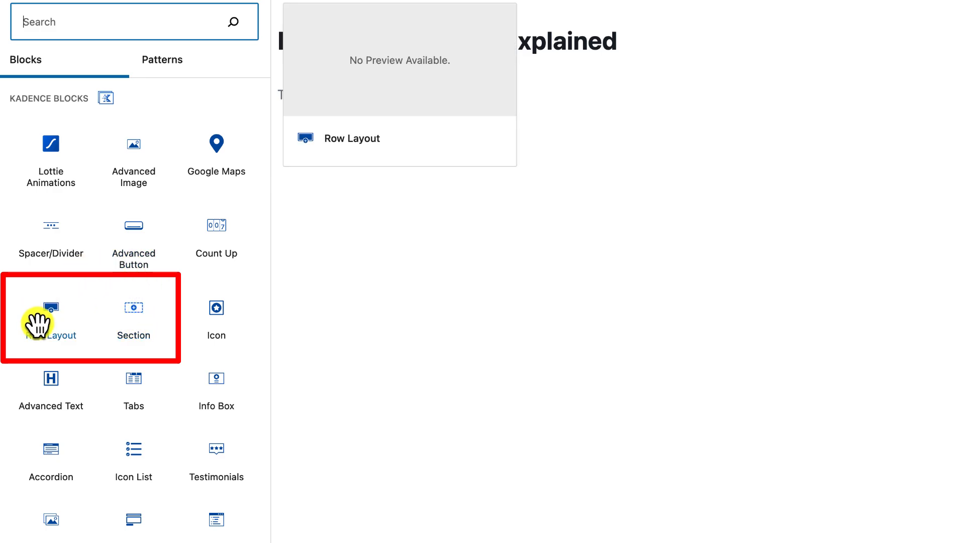
{"action": "left_click_drag", "start_coordinate": [37, 322], "coordinate": [482, 96]}
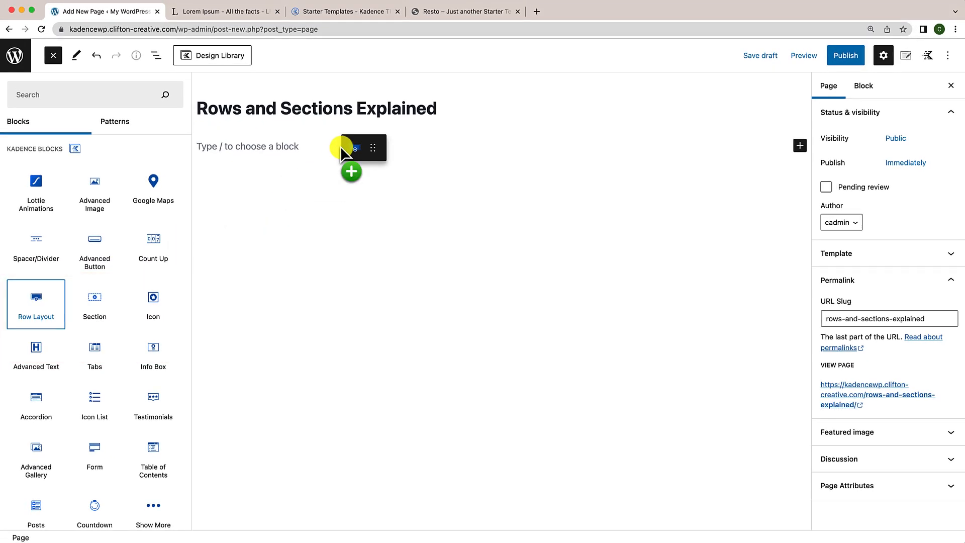
{"action": "left_click_drag", "start_coordinate": [341, 146], "coordinate": [311, 140]}
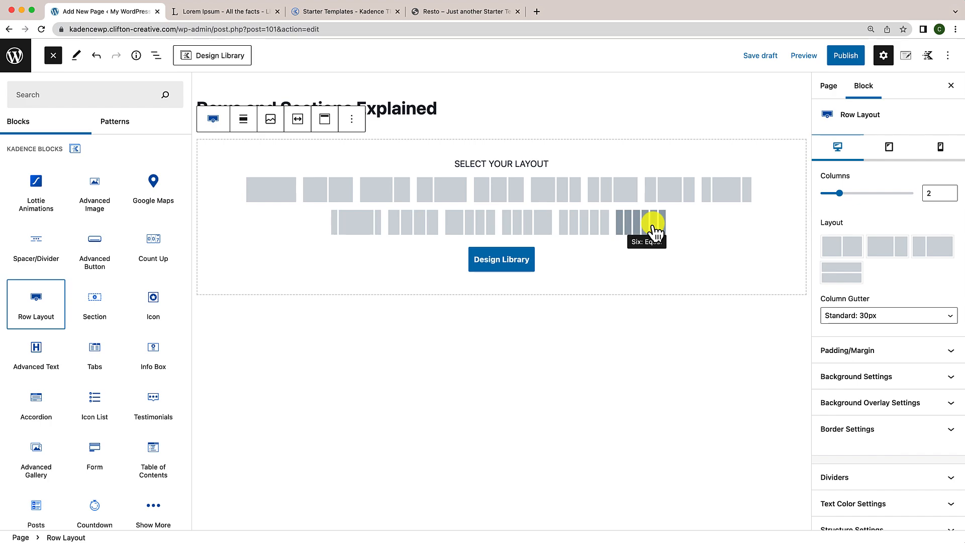
Step: Choose the three equal 33.3% columns layout, then expand Row Layout in List View and select the first Section
{"action": "left_click", "coordinate": [495, 195]}
{"action": "left_click", "coordinate": [404, 192]}
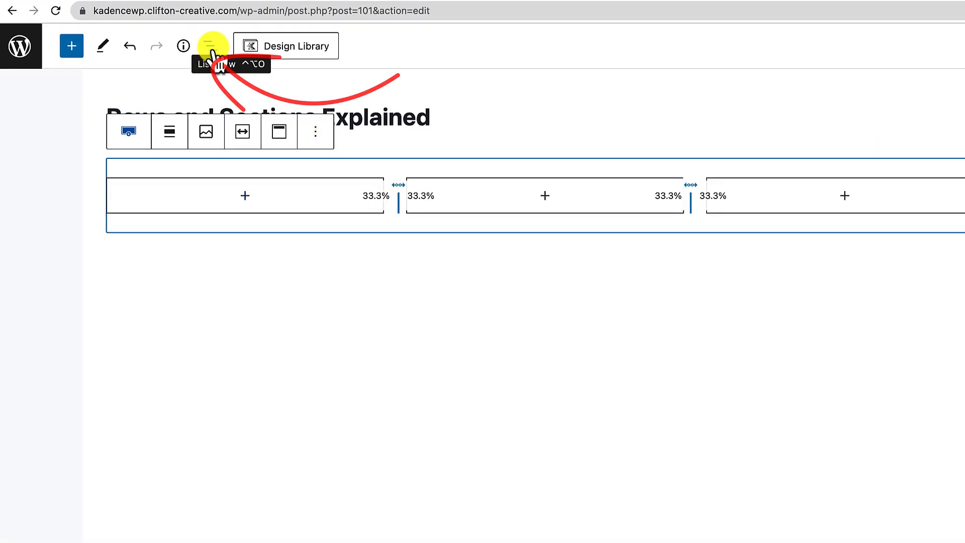
{"action": "left_click", "coordinate": [211, 49]}
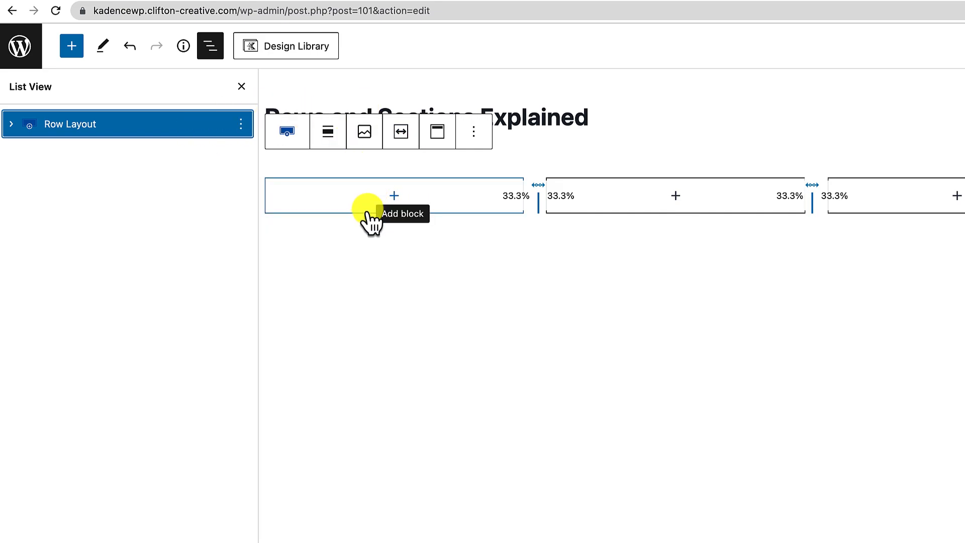
{"action": "left_click", "coordinate": [11, 124]}
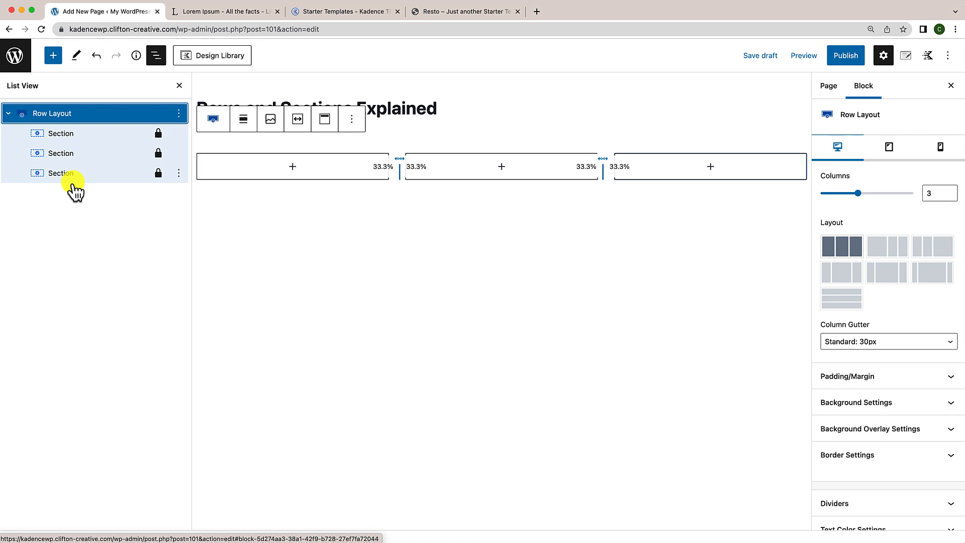
{"action": "left_click", "coordinate": [65, 141]}
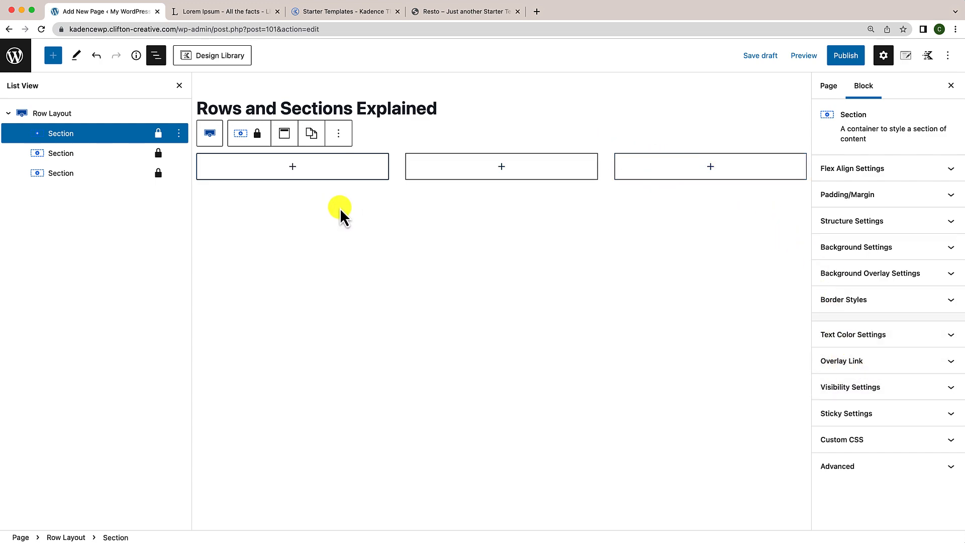
Step: Add an Info Box to each of the three Sections, then select the third Section's settings
{"action": "left_click", "coordinate": [293, 167]}
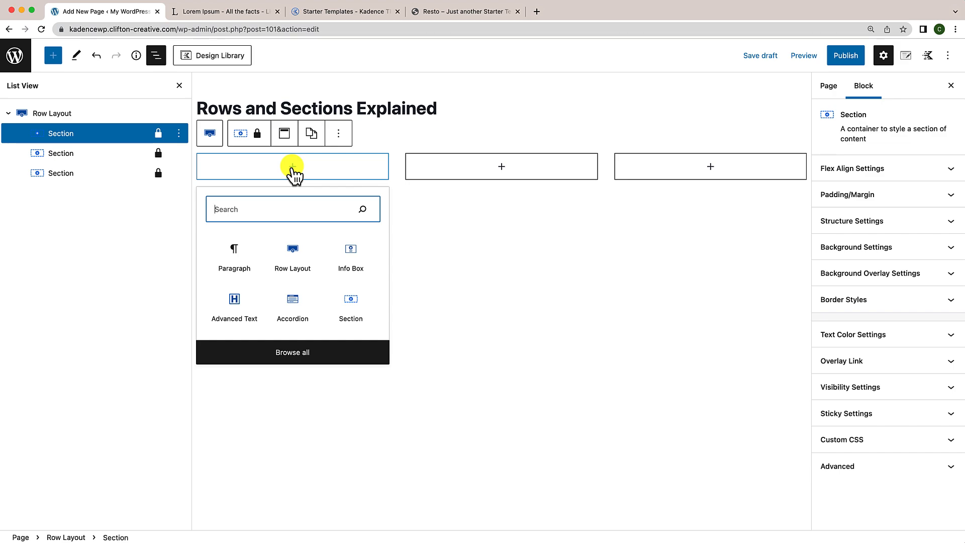
{"action": "type", "text": "info"}
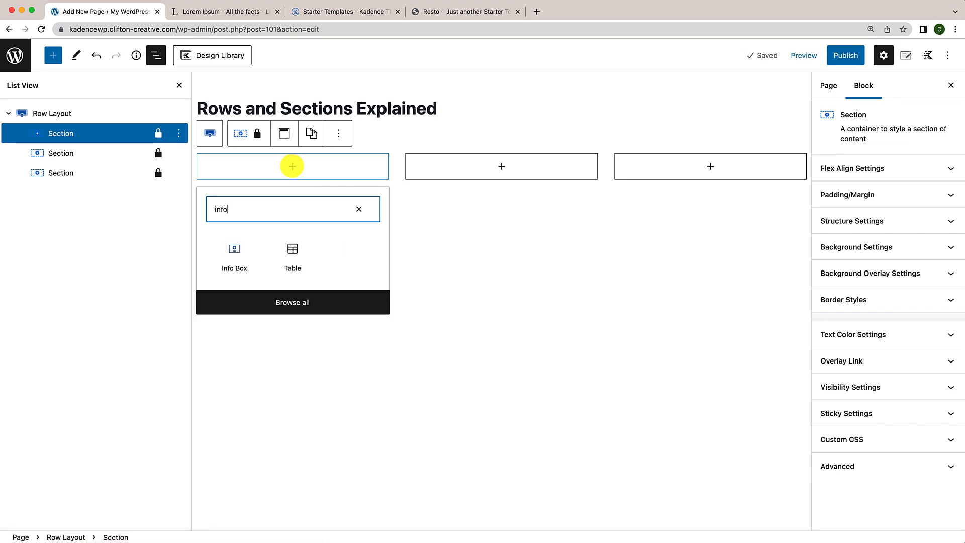
{"action": "left_click", "coordinate": [235, 256]}
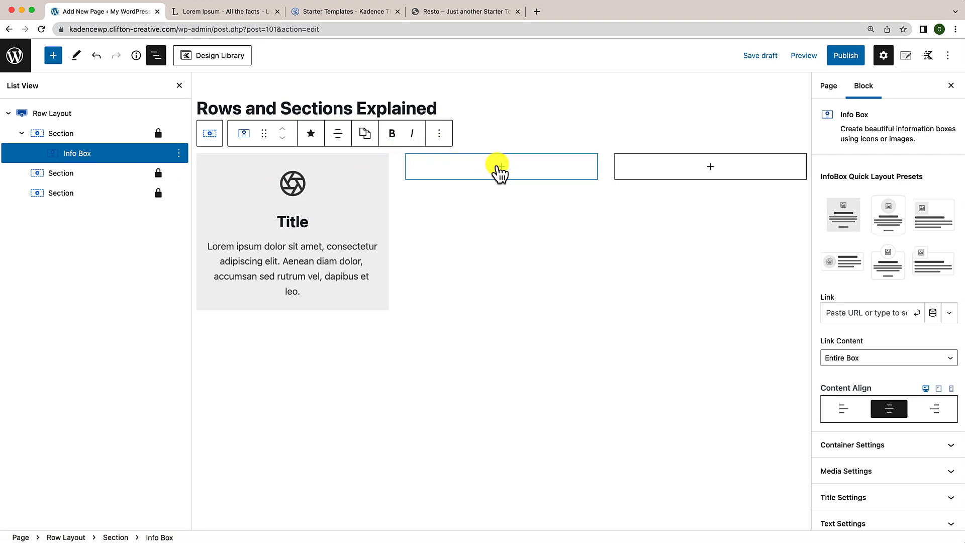
{"action": "left_click", "coordinate": [502, 170]}
{"action": "left_click", "coordinate": [558, 254]}
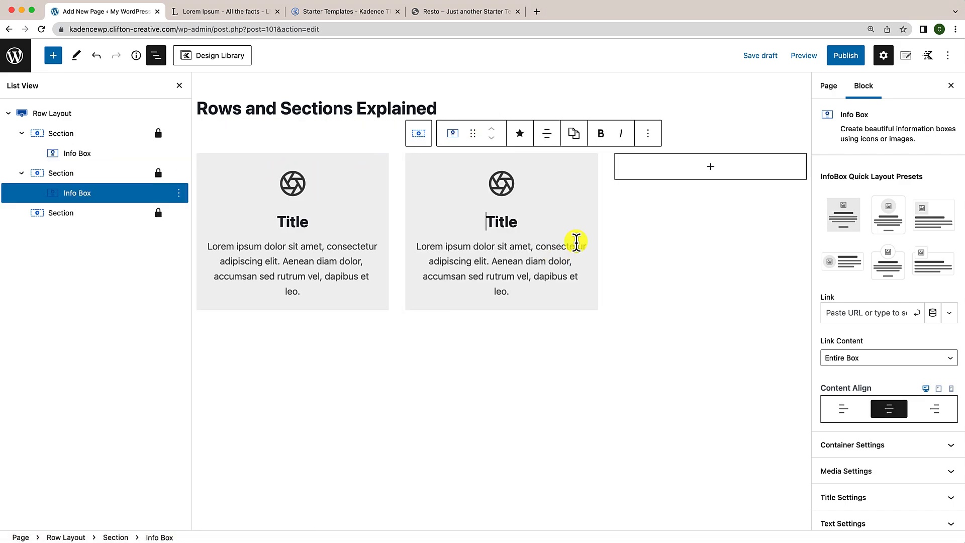
{"action": "left_click", "coordinate": [713, 169]}
{"action": "left_click", "coordinate": [763, 253]}
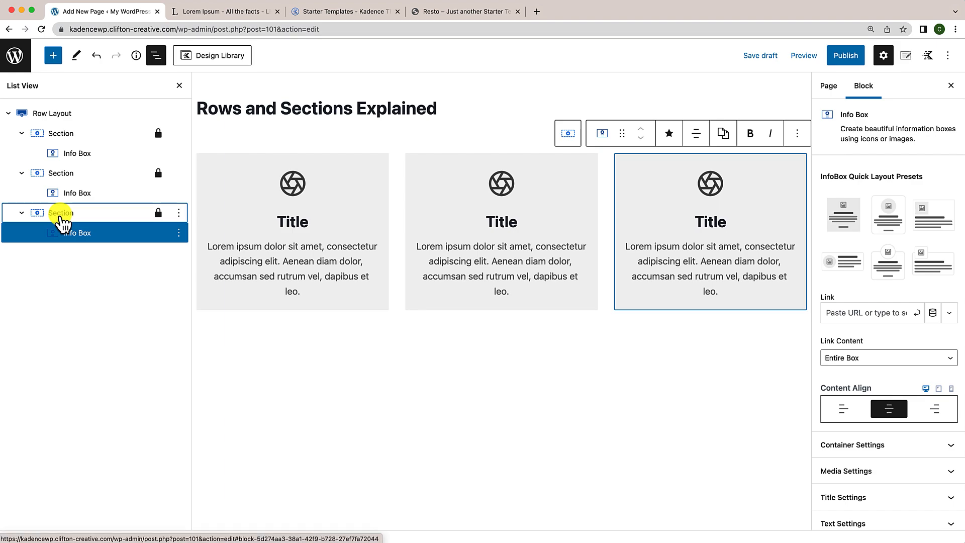
{"action": "left_click", "coordinate": [60, 217]}
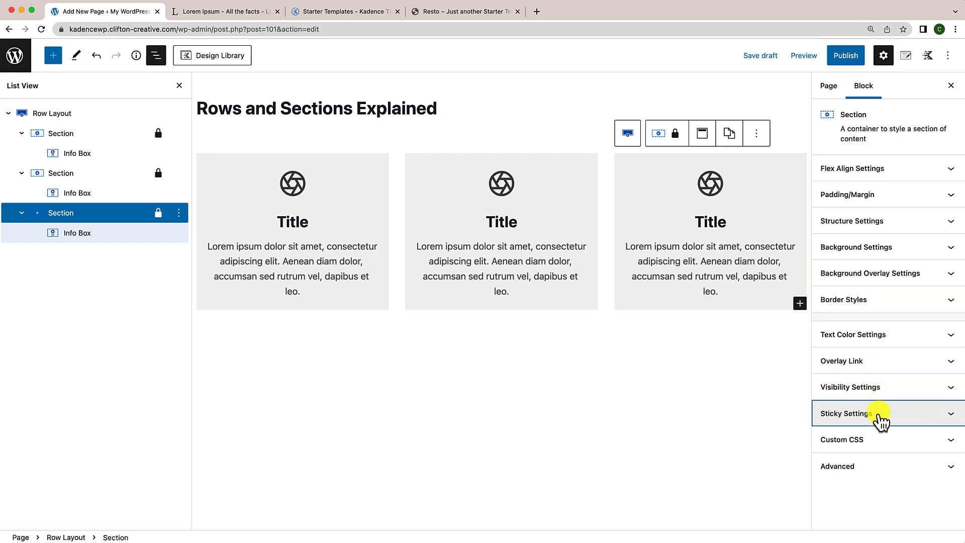
Step: Make the third Section sticky with a Sticky Header Offset of 20
{"action": "left_click", "coordinate": [881, 419]}
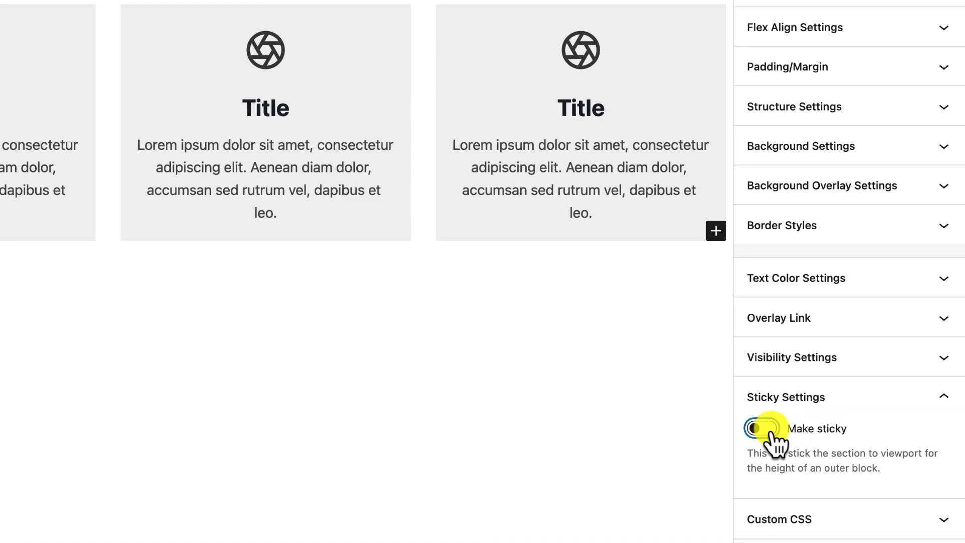
{"action": "left_click", "coordinate": [787, 432]}
{"action": "scroll", "coordinate": [824, 463], "scroll_direction": "down", "scroll_amount": 1}
{"action": "scroll", "coordinate": [806, 465], "scroll_direction": "down", "scroll_amount": 1}
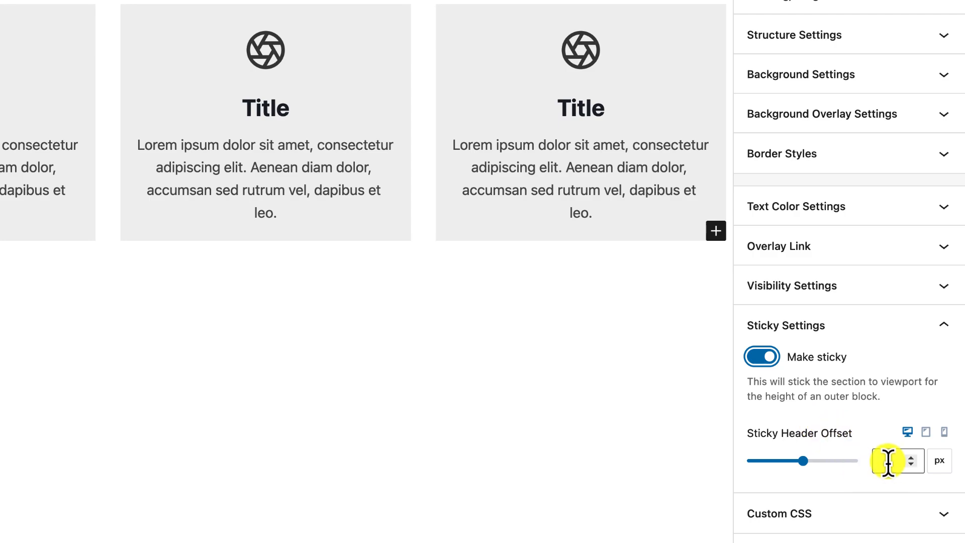
{"action": "type", "text": "20"}
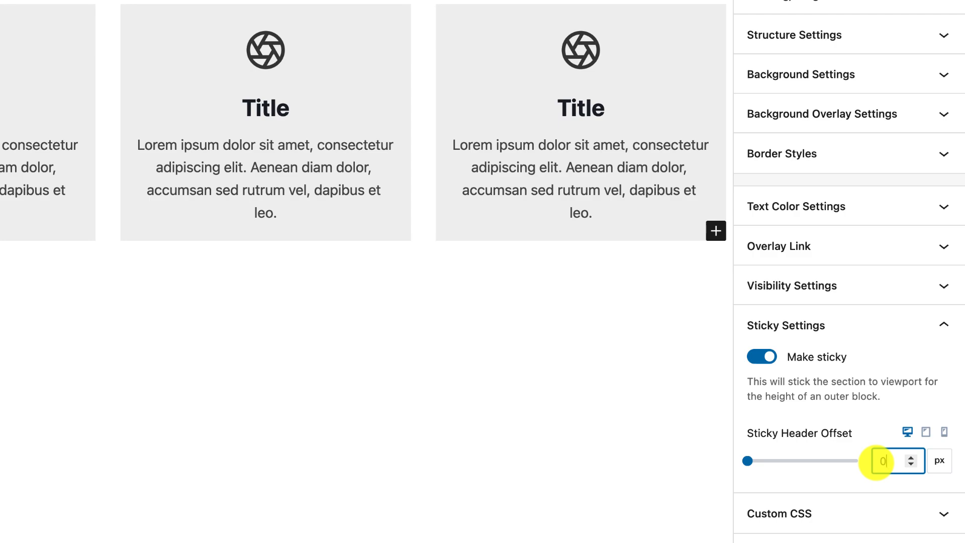
Step: Publish the page and scroll through it live on the site
{"action": "left_click", "coordinate": [853, 57]}
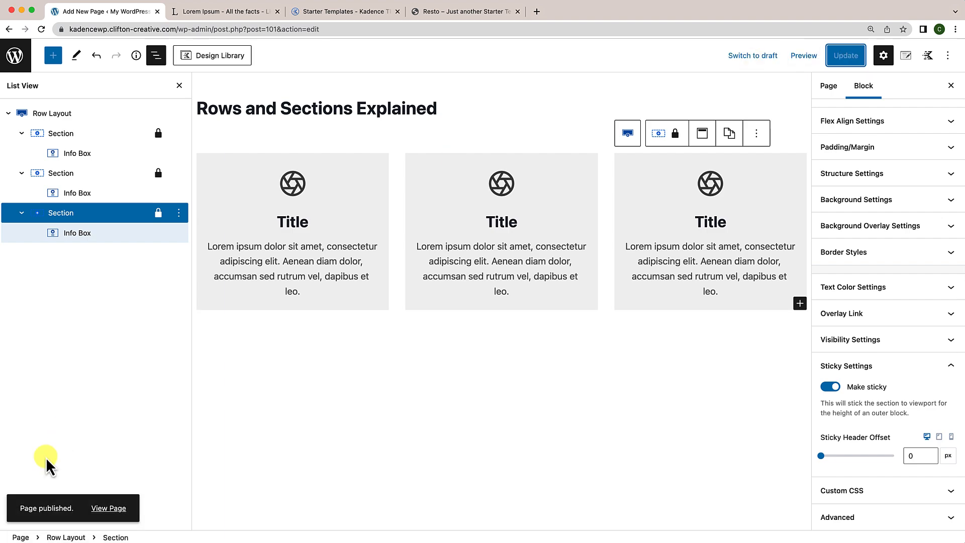
{"action": "left_click", "coordinate": [101, 509]}
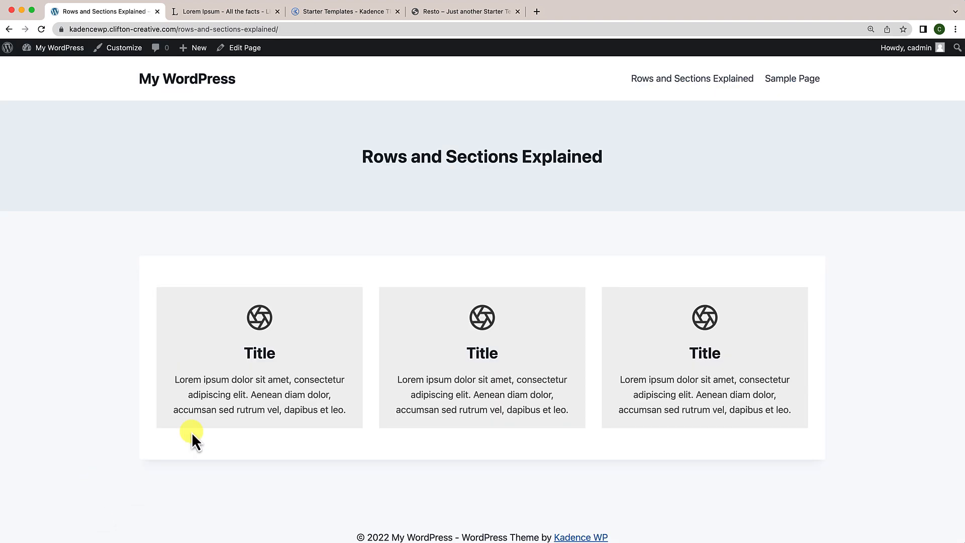
{"action": "scroll", "coordinate": [240, 427], "scroll_direction": "down", "scroll_amount": 1}
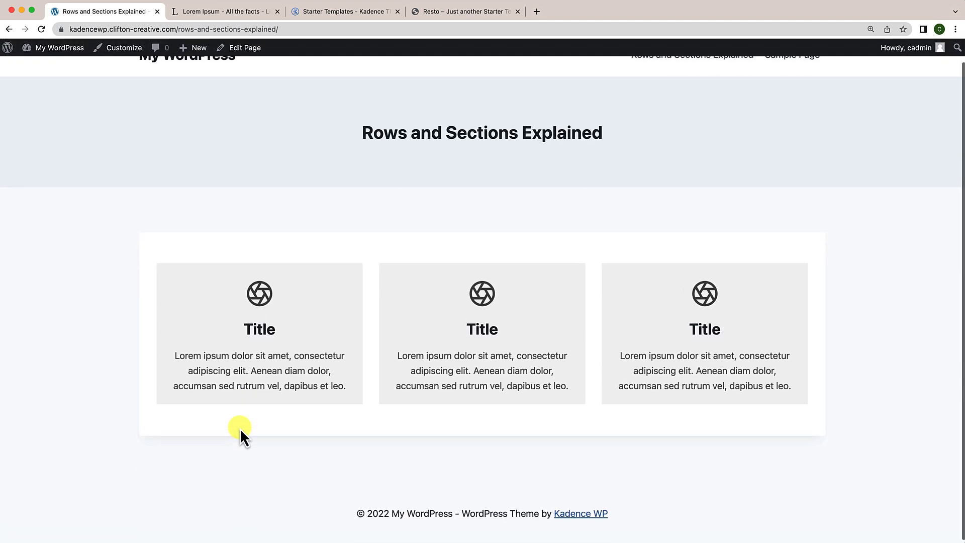
{"action": "scroll", "coordinate": [227, 478], "scroll_direction": "up", "scroll_amount": 1}
{"action": "scroll", "coordinate": [227, 477], "scroll_direction": "down", "scroll_amount": 1}
{"action": "scroll", "coordinate": [226, 477], "scroll_direction": "up", "scroll_amount": 2}
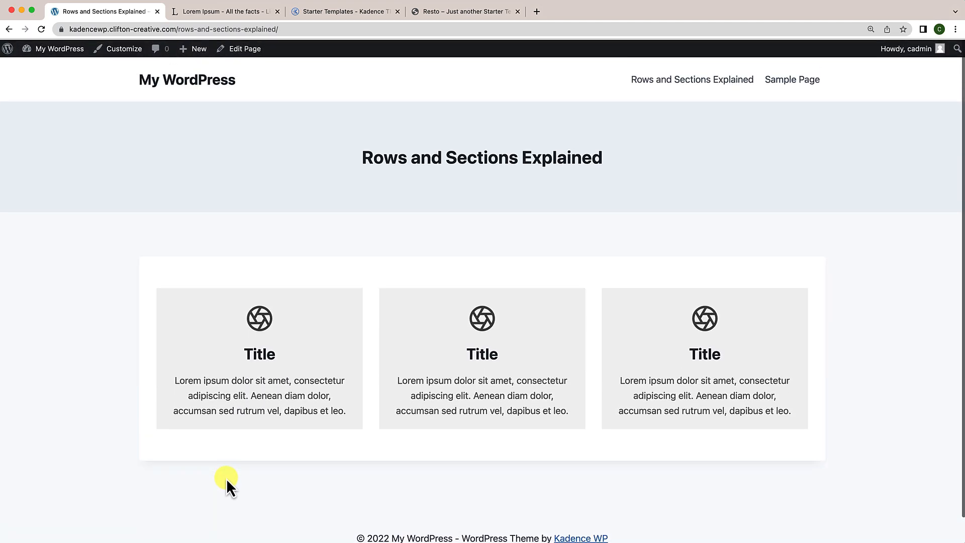
{"action": "scroll", "coordinate": [302, 437], "scroll_direction": "down", "scroll_amount": 1}
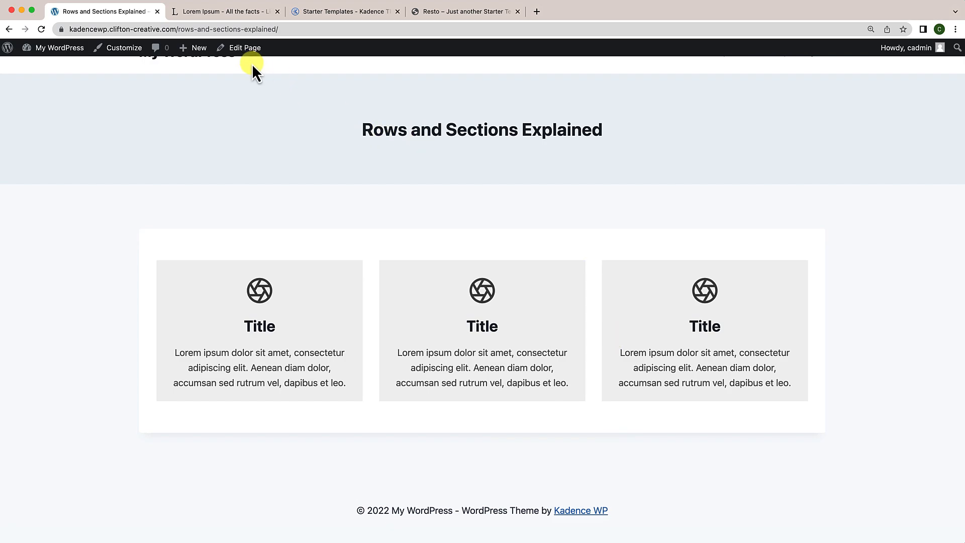
Step: Return to the editor and expand the three-column Row Layout in List View
{"action": "left_click", "coordinate": [245, 47]}
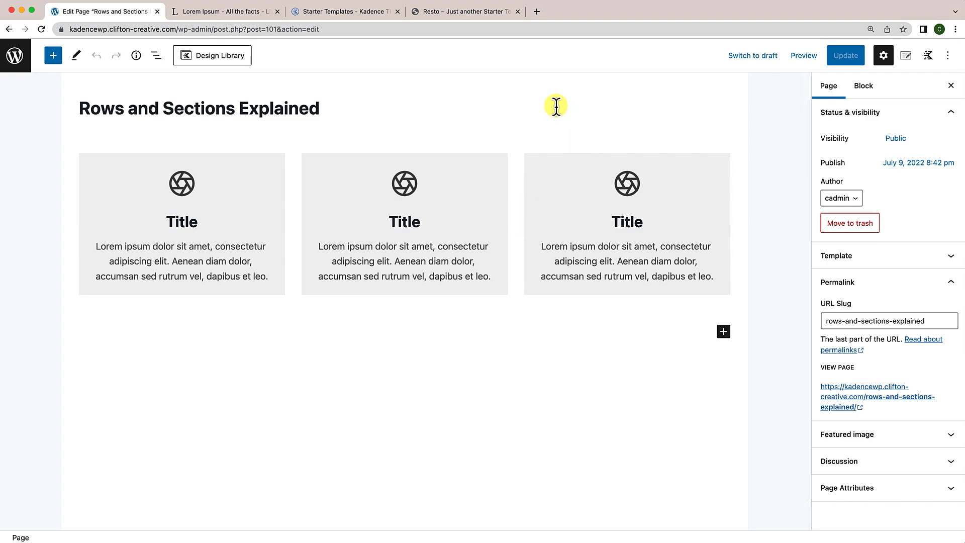
{"action": "left_click", "coordinate": [565, 146]}
{"action": "left_click", "coordinate": [156, 57]}
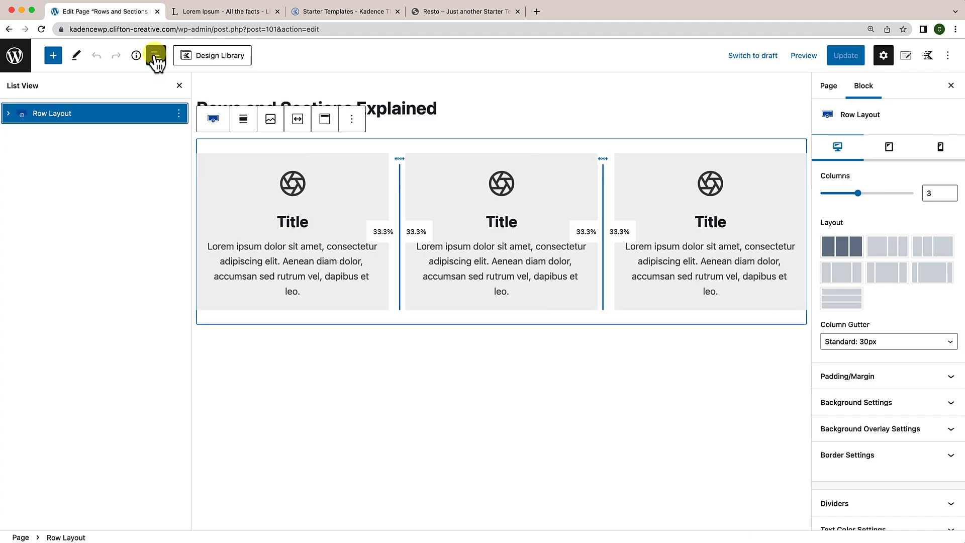
{"action": "left_click", "coordinate": [8, 114]}
Step: Check the third Section's Sticky Settings, then select the whole Row Layout
{"action": "left_click", "coordinate": [56, 173]}
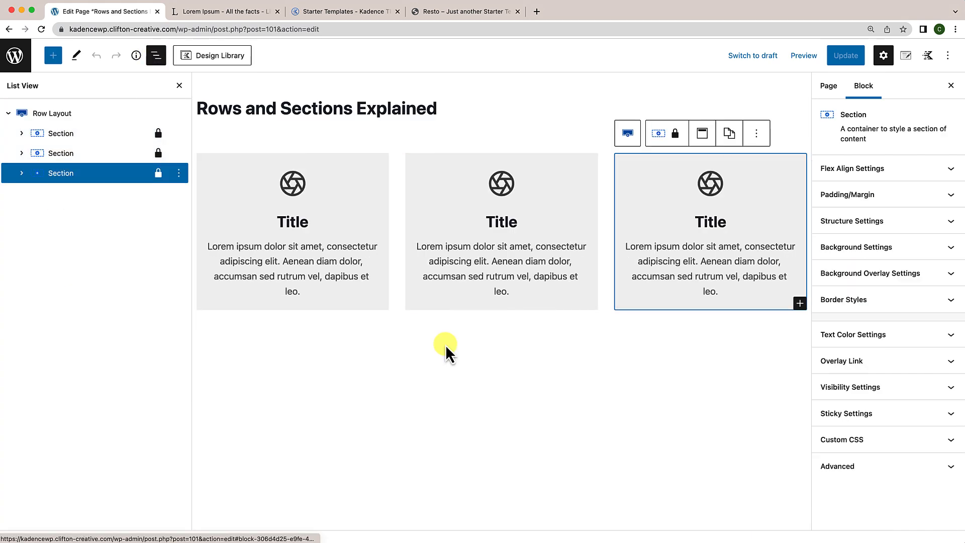
{"action": "left_click", "coordinate": [853, 417]}
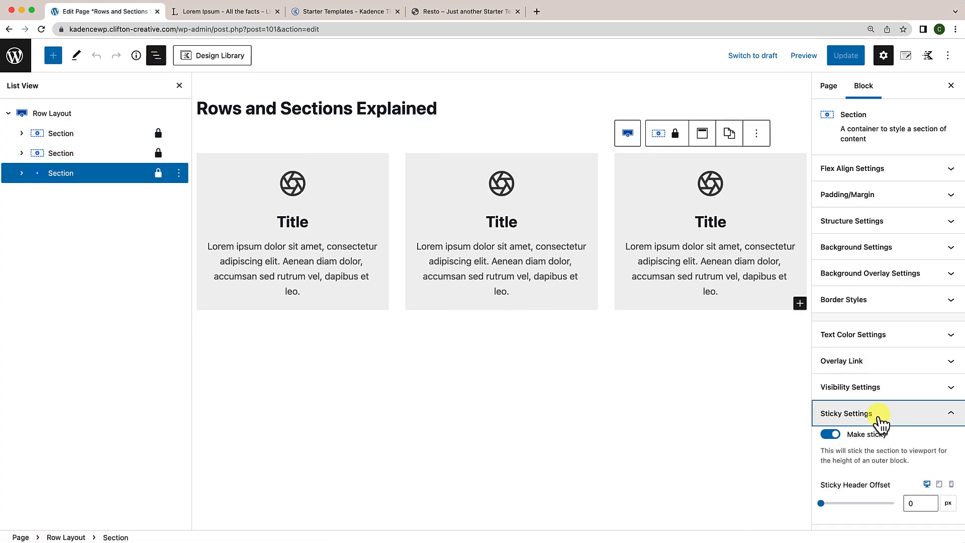
{"action": "scroll", "coordinate": [870, 474], "scroll_direction": "down", "scroll_amount": 1}
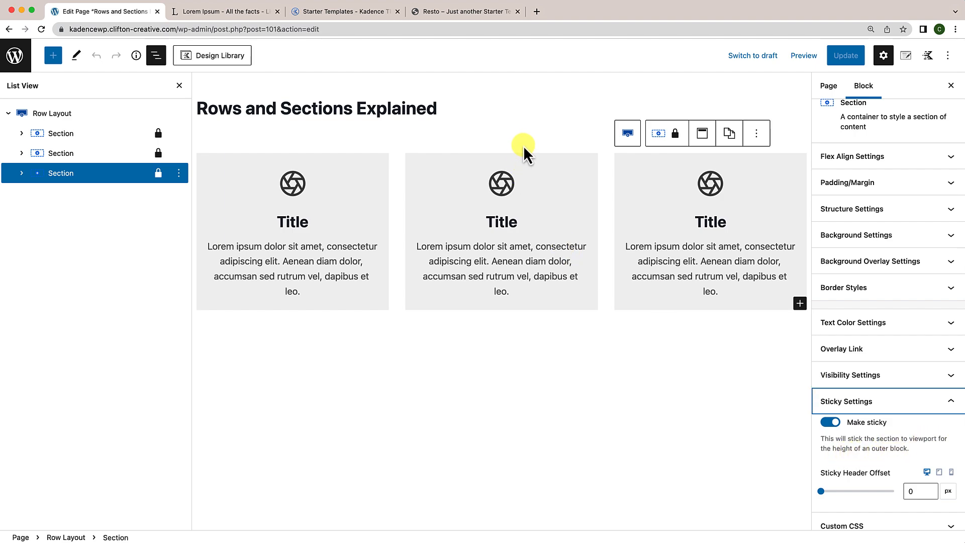
{"action": "left_click", "coordinate": [120, 117]}
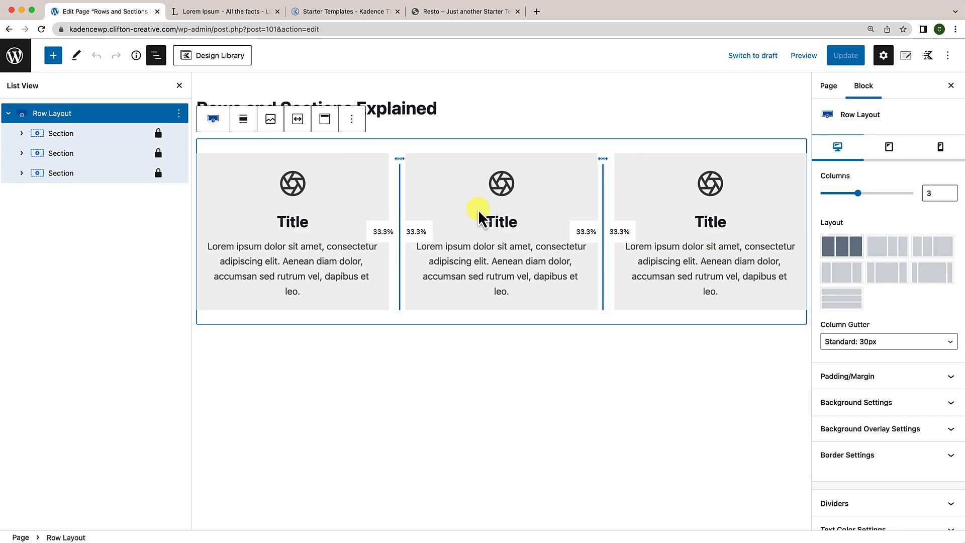
Step: Give the first card's Info Box a 20 px margin in Container Settings
{"action": "left_click", "coordinate": [364, 167]}
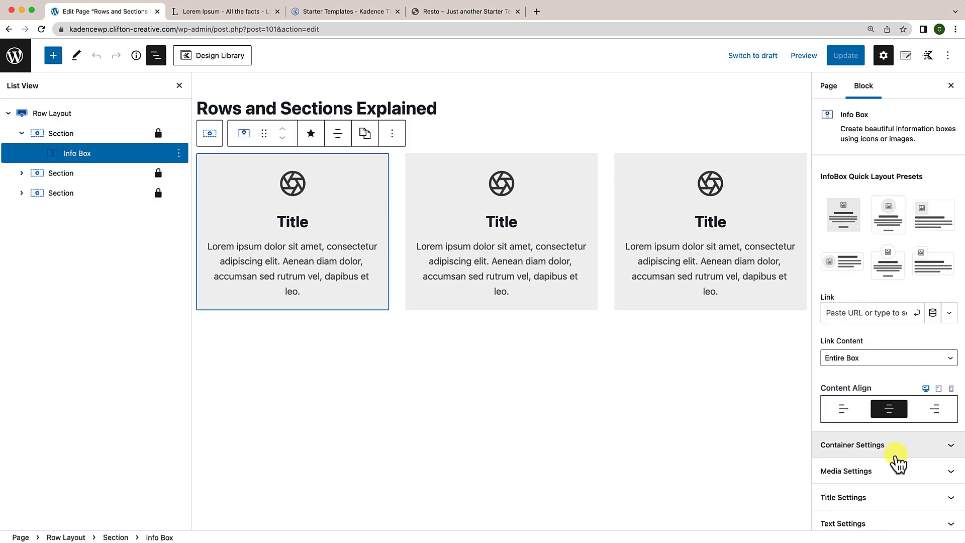
{"action": "left_click", "coordinate": [898, 455]}
{"action": "scroll", "coordinate": [898, 455], "scroll_direction": "down", "scroll_amount": 3}
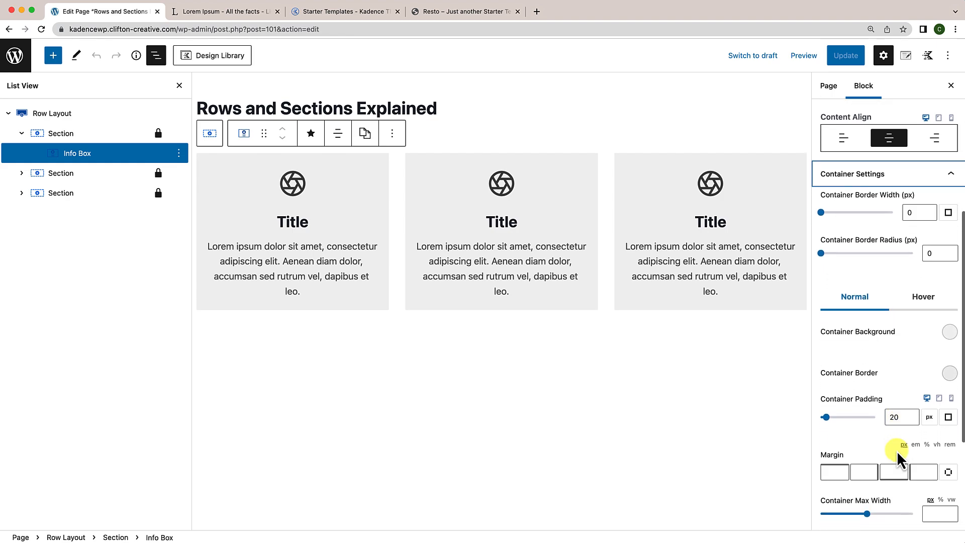
{"action": "left_click", "coordinate": [890, 455]}
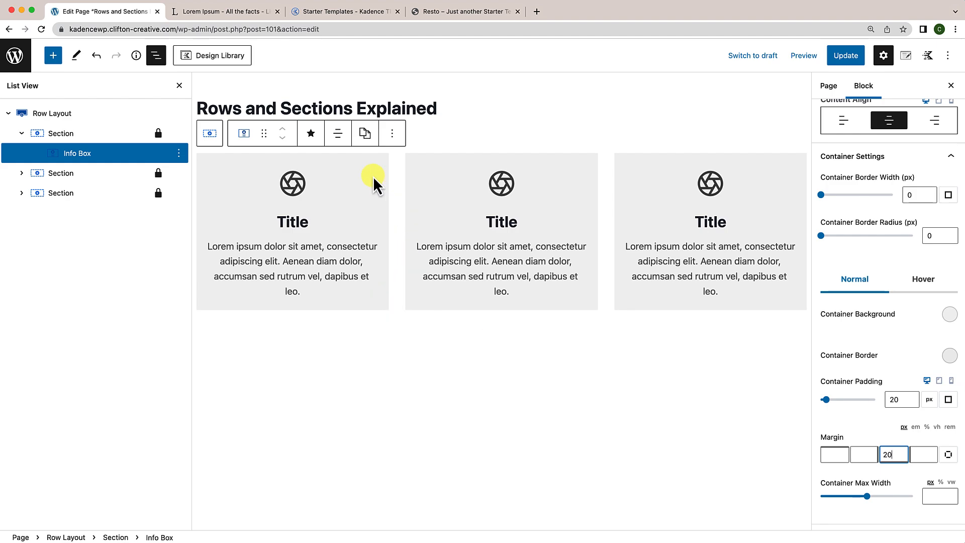
Step: Copy the first Info Box's styles and paste them onto the second card's Info Box
{"action": "left_click", "coordinate": [369, 138]}
{"action": "left_click", "coordinate": [378, 170]}
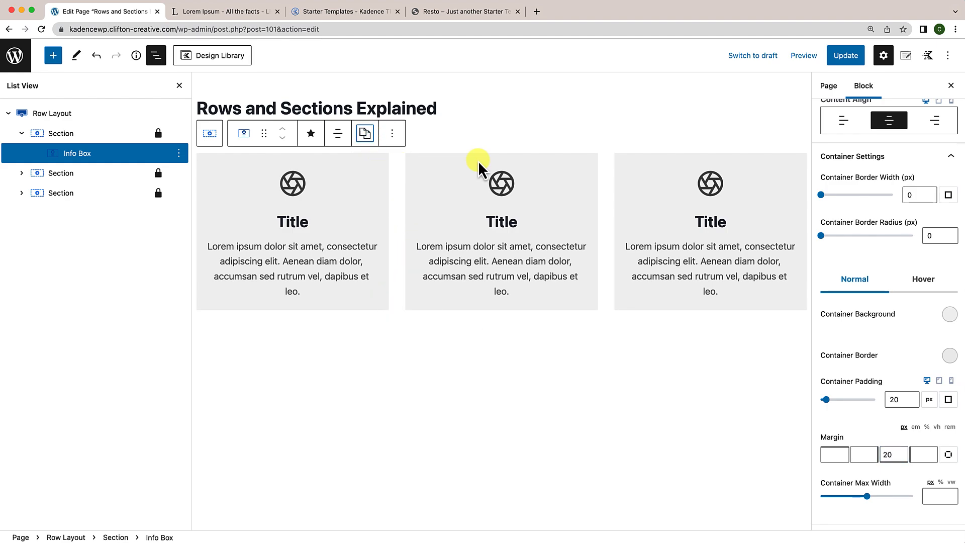
{"action": "left_click", "coordinate": [539, 163]}
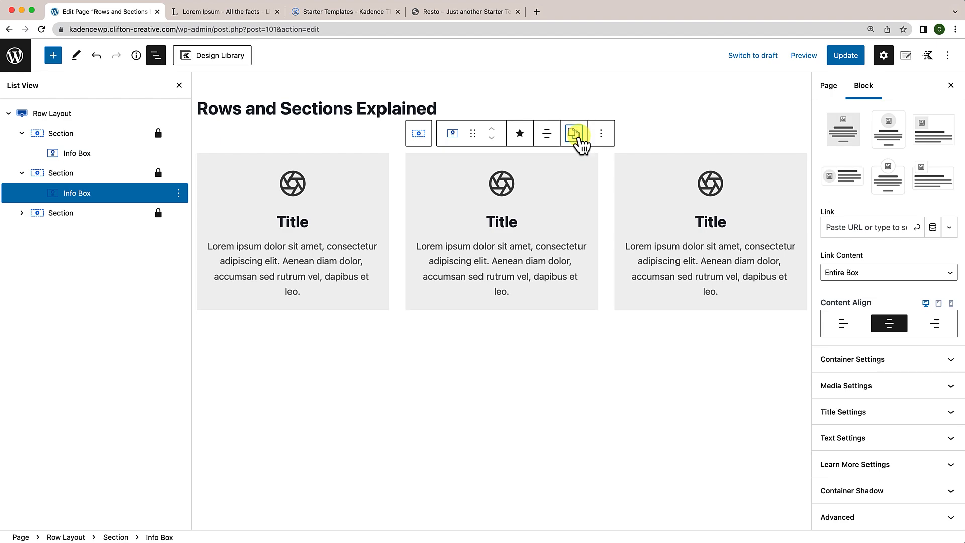
{"action": "left_click", "coordinate": [574, 133]}
{"action": "left_click", "coordinate": [585, 190]}
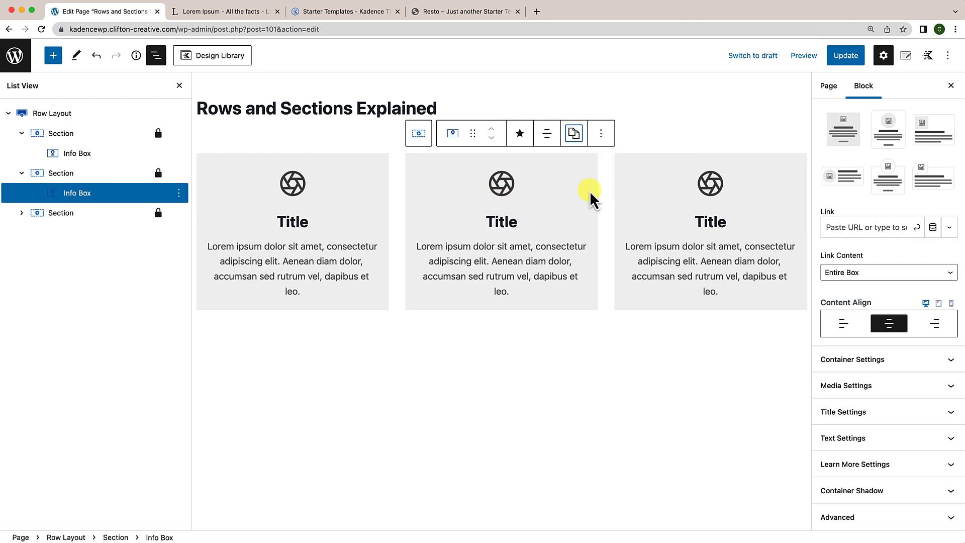
{"action": "left_click", "coordinate": [370, 174]}
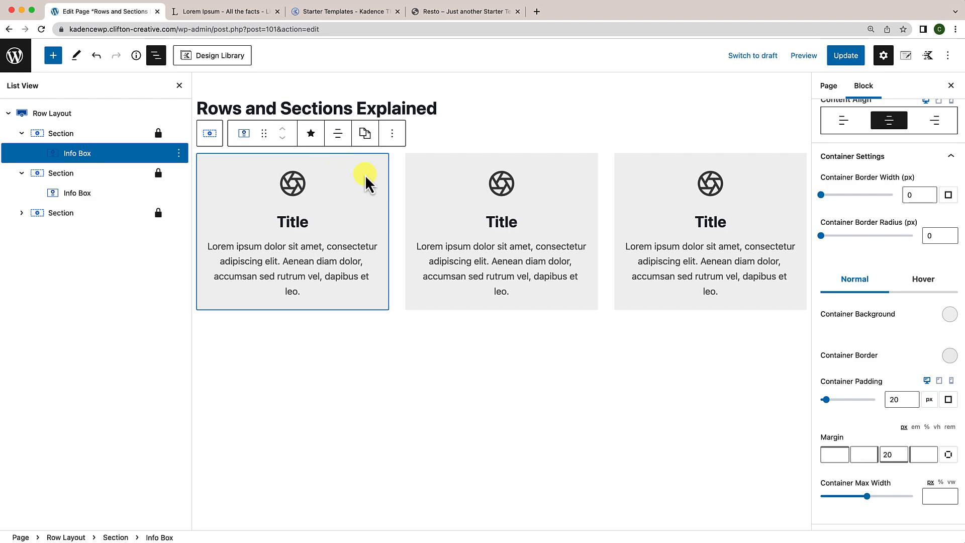
{"action": "left_click", "coordinate": [392, 134]}
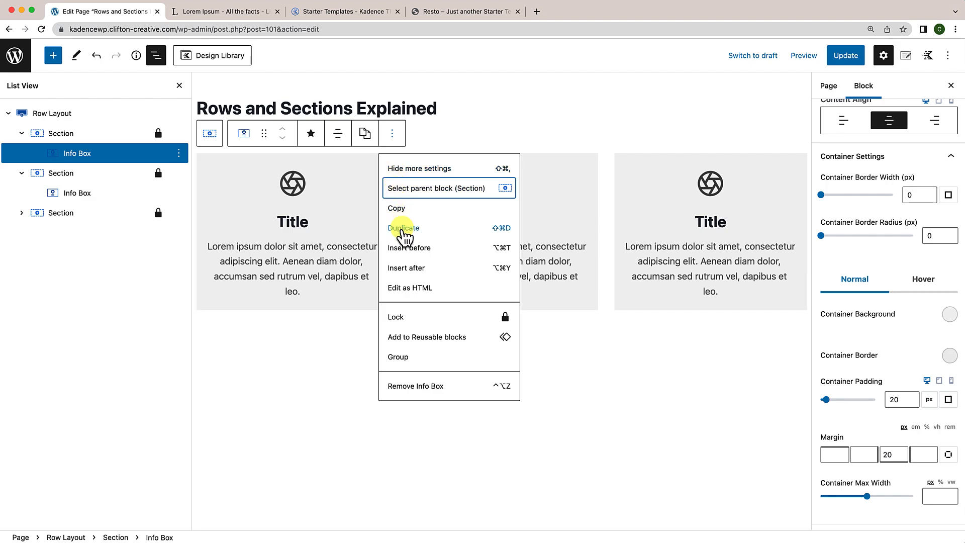
{"action": "left_click", "coordinate": [400, 228]}
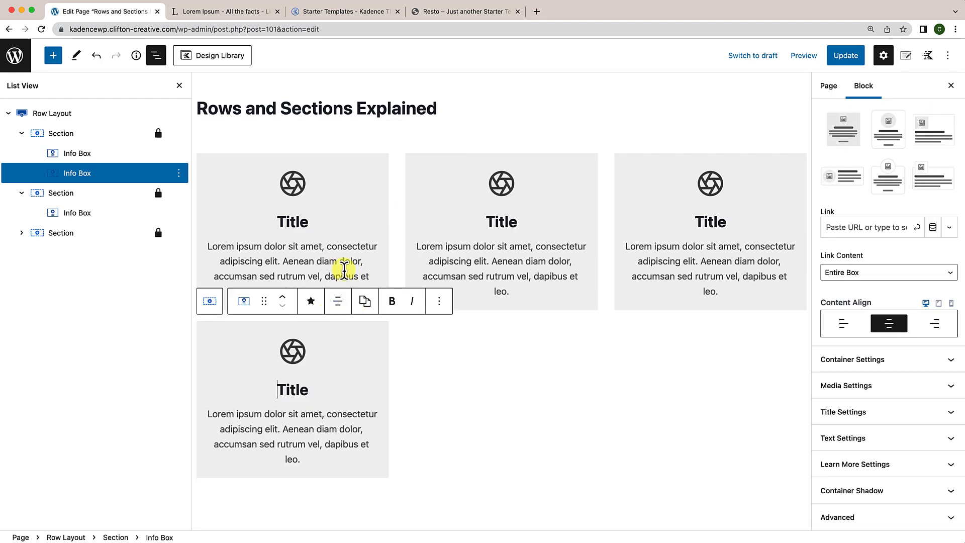
{"action": "left_click", "coordinate": [338, 262]}
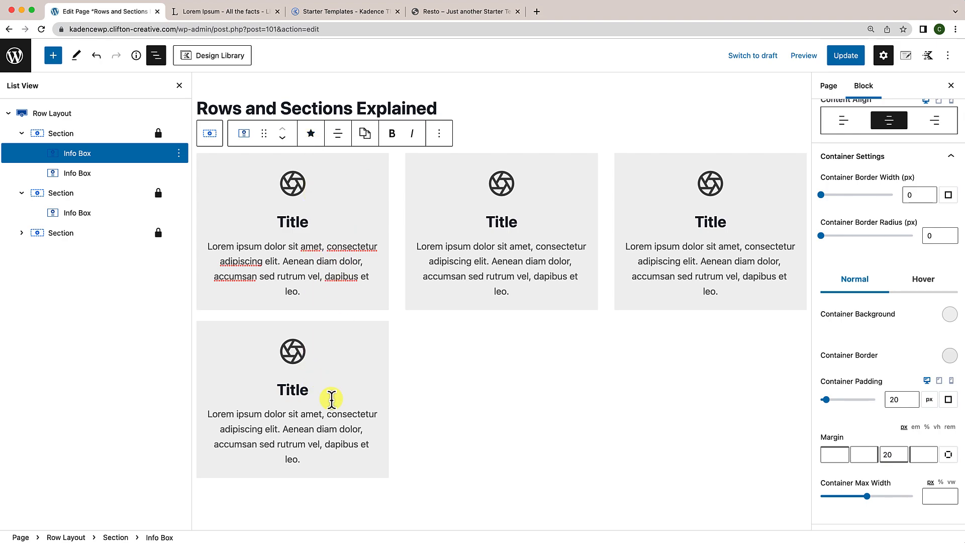
{"action": "left_click", "coordinate": [366, 350]}
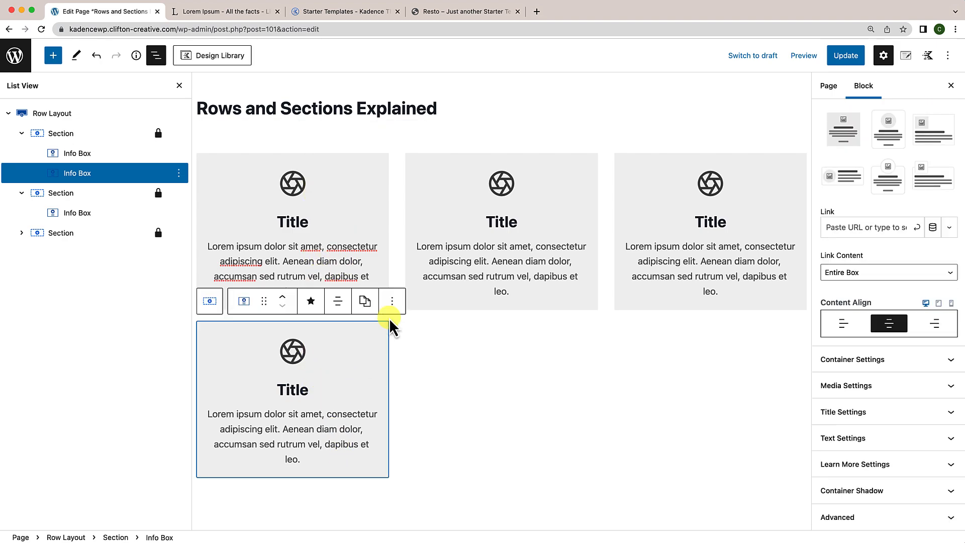
{"action": "left_click", "coordinate": [392, 300]}
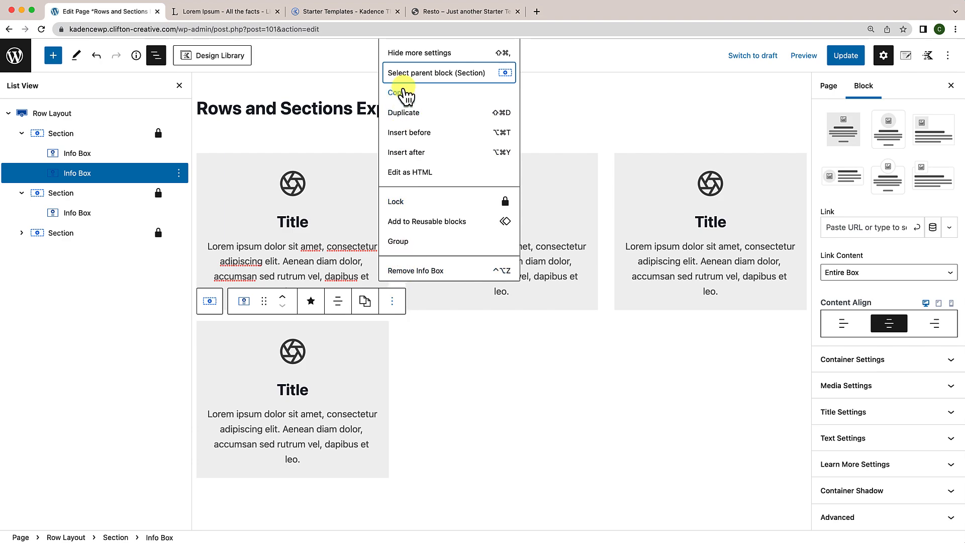
{"action": "left_click", "coordinate": [406, 114]}
{"action": "scroll", "coordinate": [291, 387], "scroll_direction": "up", "scroll_amount": 3}
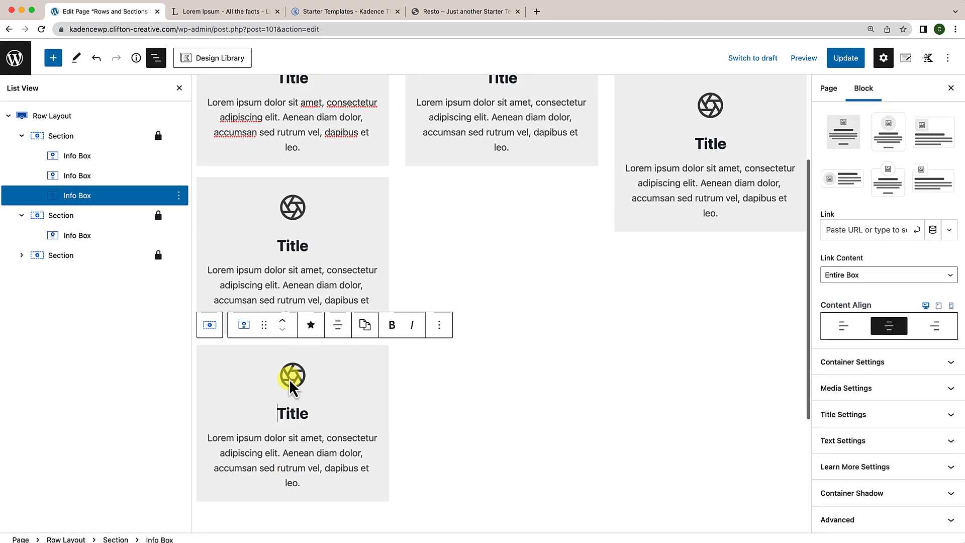
{"action": "left_click", "coordinate": [440, 325]}
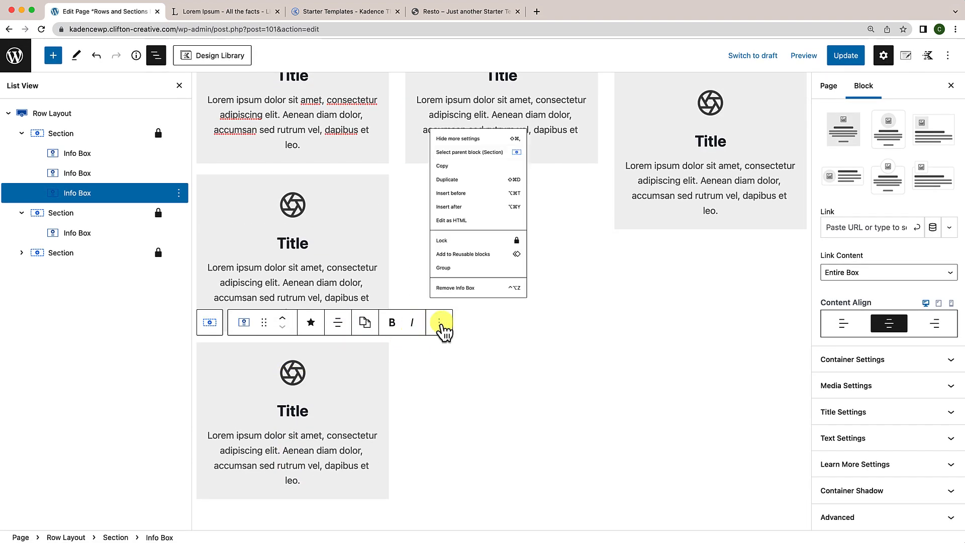
{"action": "left_click", "coordinate": [459, 129]}
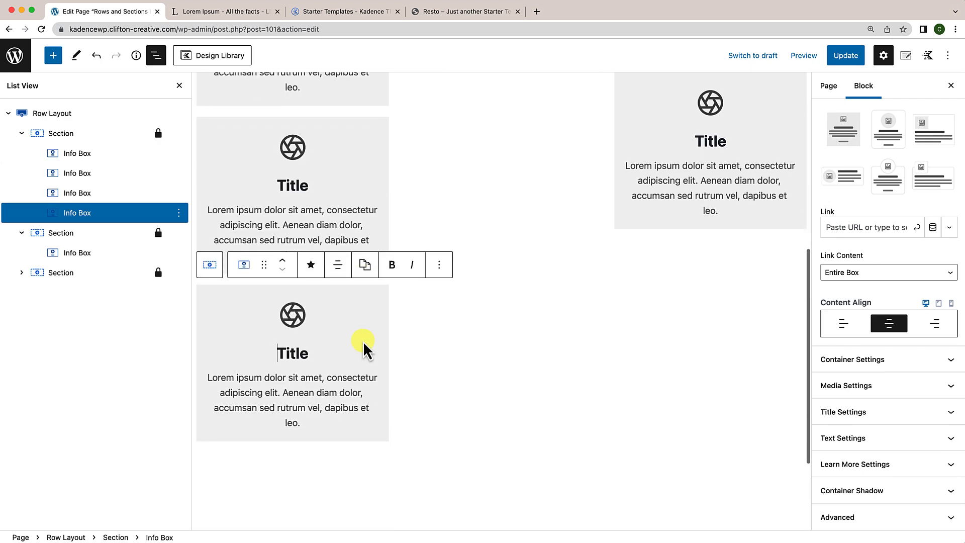
{"action": "scroll", "coordinate": [364, 343], "scroll_direction": "up", "scroll_amount": 7}
{"action": "scroll", "coordinate": [364, 343], "scroll_direction": "down", "scroll_amount": 5}
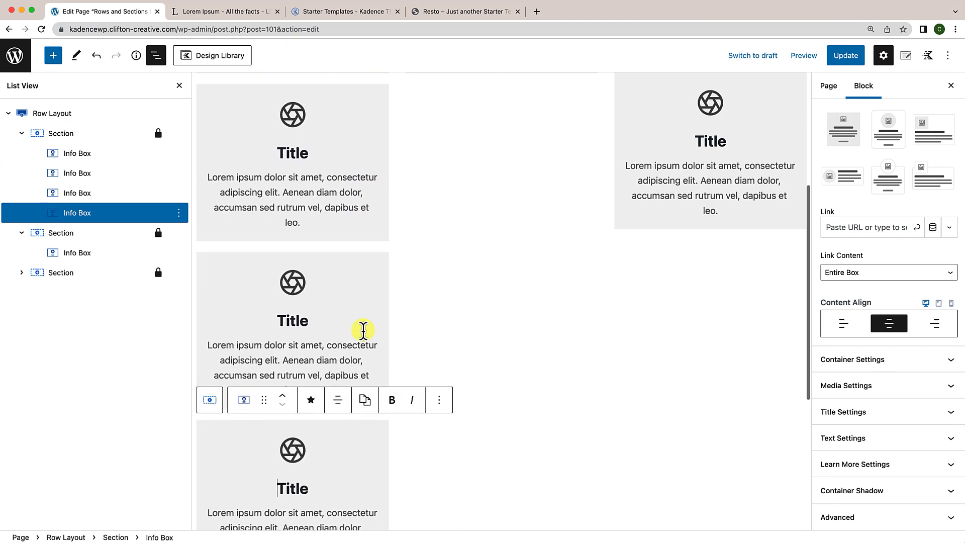
{"action": "scroll", "coordinate": [363, 334], "scroll_direction": "down", "scroll_amount": 5}
{"action": "scroll", "coordinate": [362, 300], "scroll_direction": "up", "scroll_amount": 7}
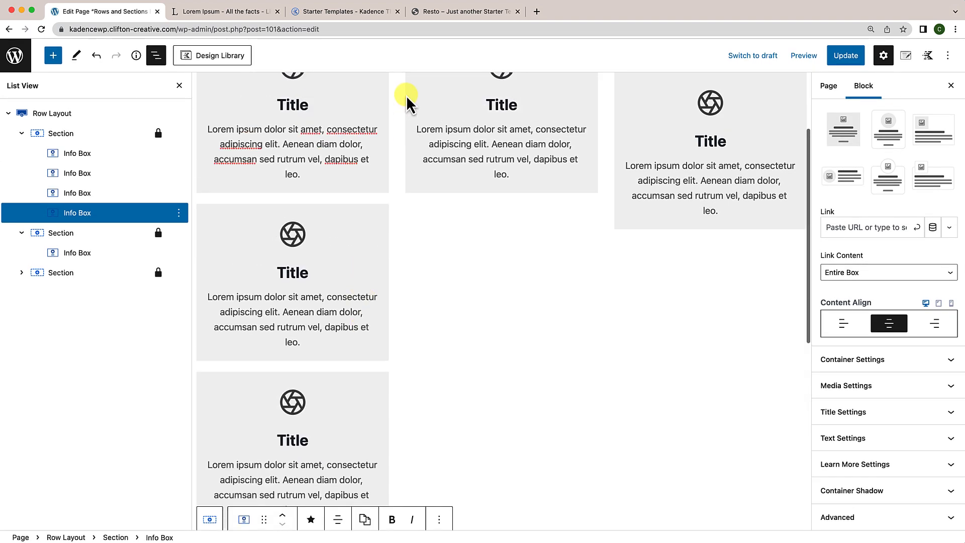
{"action": "scroll", "coordinate": [377, 201], "scroll_direction": "up", "scroll_amount": 2}
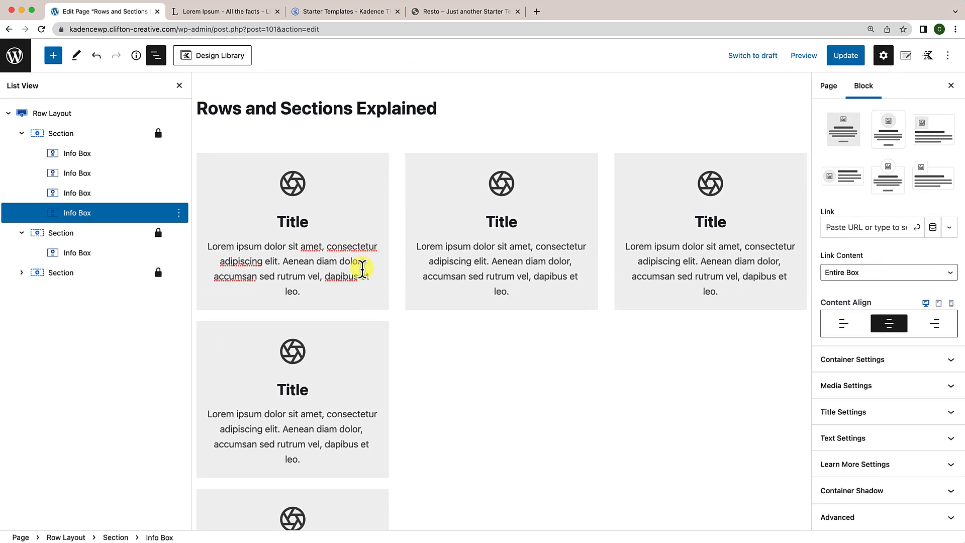
{"action": "scroll", "coordinate": [363, 268], "scroll_direction": "down", "scroll_amount": 4}
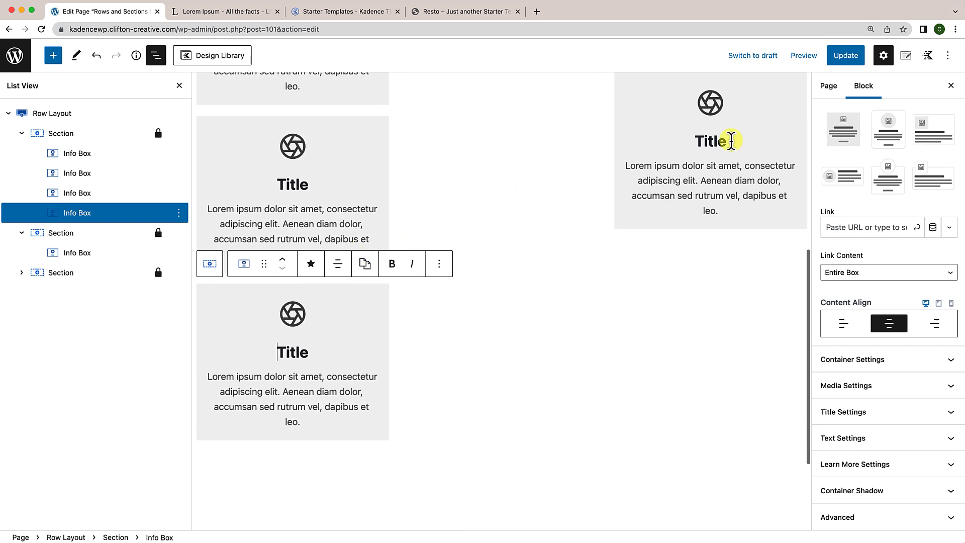
{"action": "scroll", "coordinate": [459, 292], "scroll_direction": "up", "scroll_amount": 5}
{"action": "scroll", "coordinate": [459, 297], "scroll_direction": "down", "scroll_amount": 5}
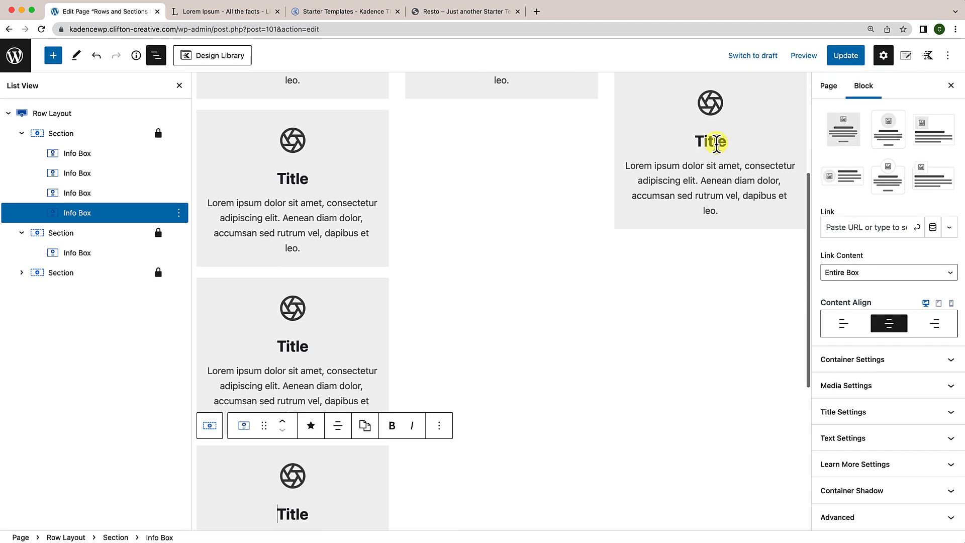
{"action": "scroll", "coordinate": [532, 338], "scroll_direction": "up", "scroll_amount": 3}
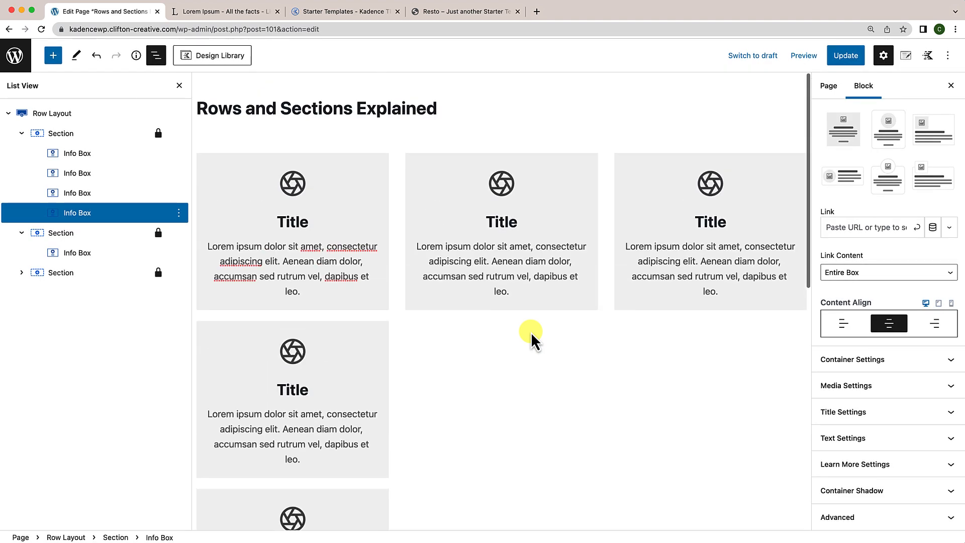
Step: Duplicate the middle Info Box twice so the column stacks three cards, then Update
{"action": "left_click", "coordinate": [556, 201]}
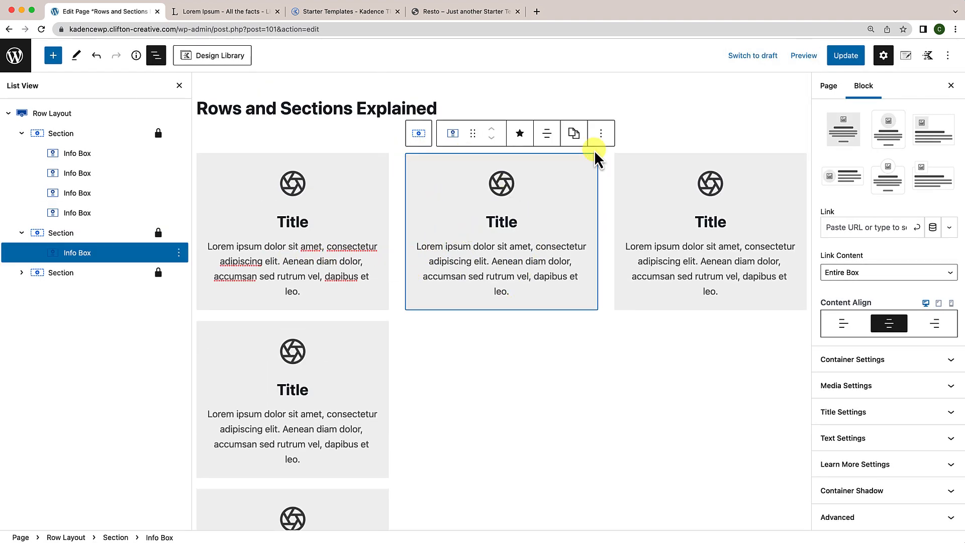
{"action": "left_click", "coordinate": [600, 135]}
{"action": "left_click", "coordinate": [620, 229]}
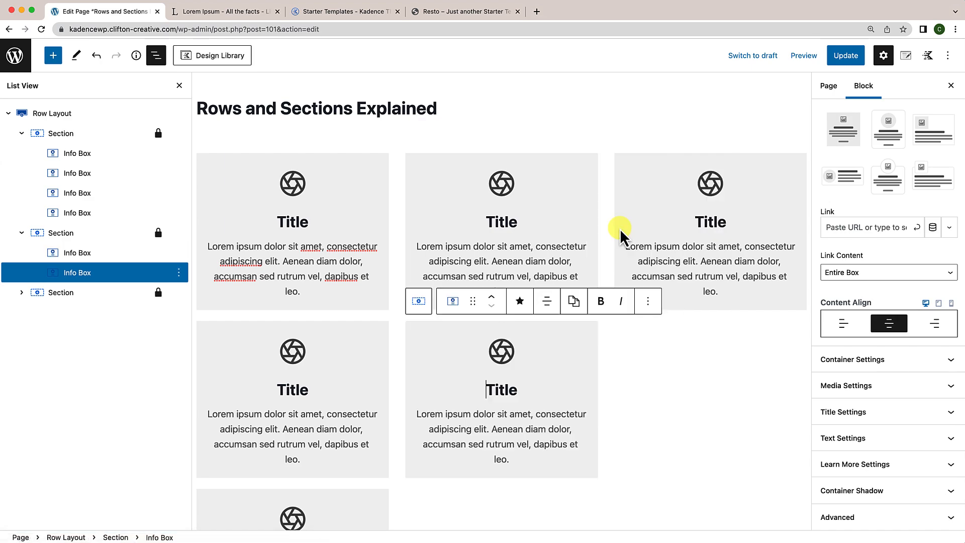
{"action": "left_click", "coordinate": [648, 301]}
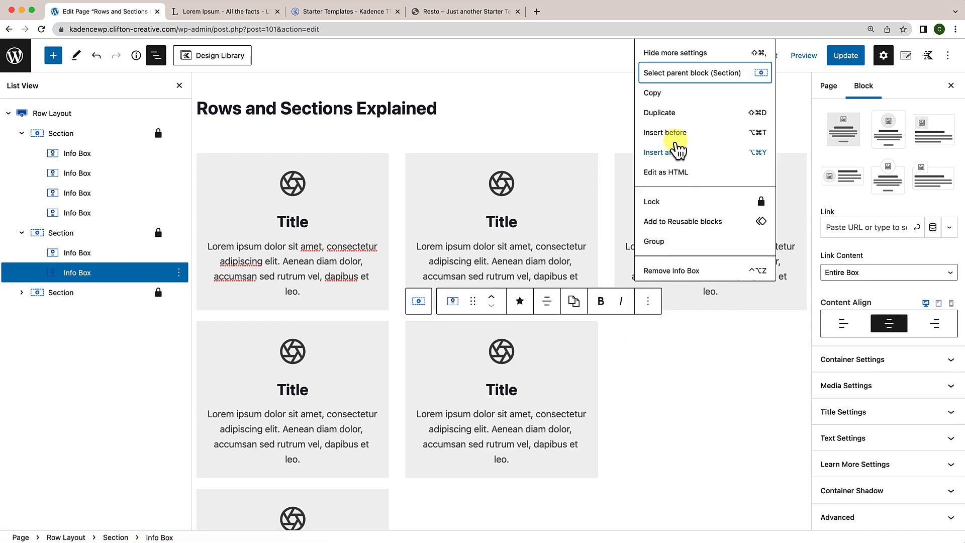
{"action": "left_click", "coordinate": [674, 119]}
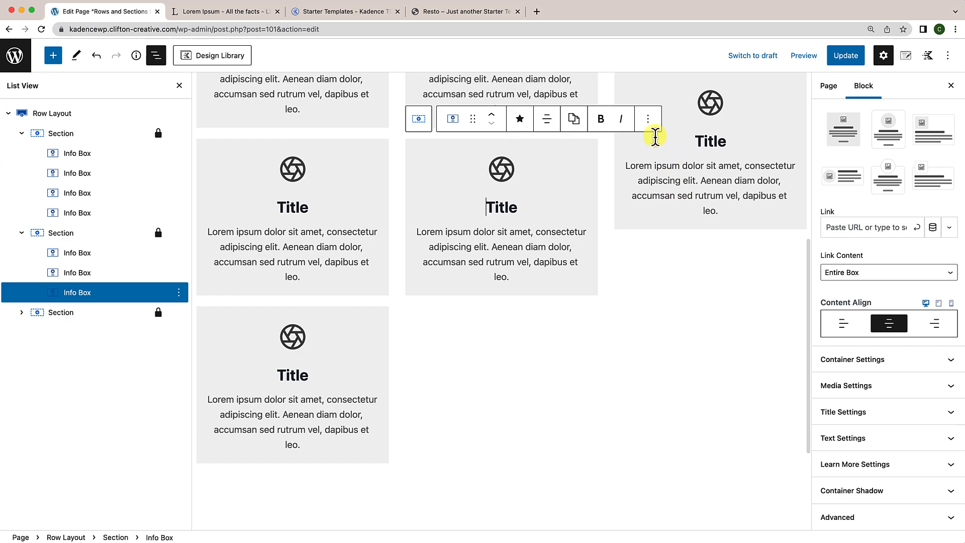
{"action": "left_click", "coordinate": [651, 128]}
{"action": "left_click", "coordinate": [676, 213]}
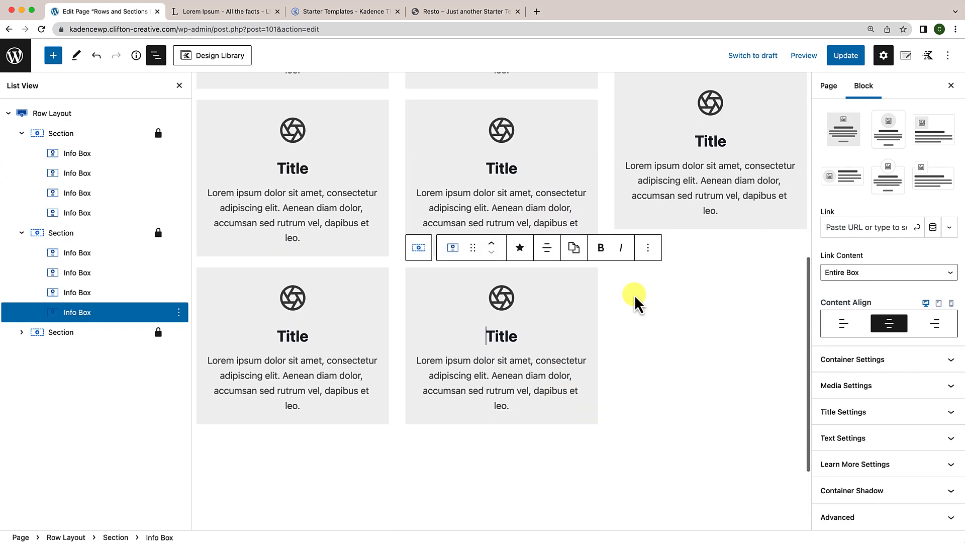
{"action": "scroll", "coordinate": [621, 346], "scroll_direction": "up", "scroll_amount": 8}
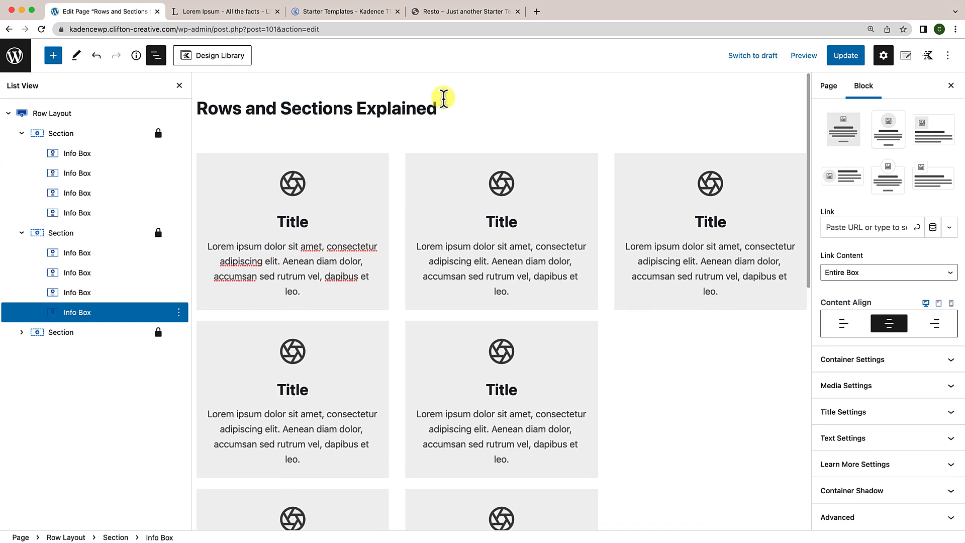
{"action": "left_click", "coordinate": [851, 56]}
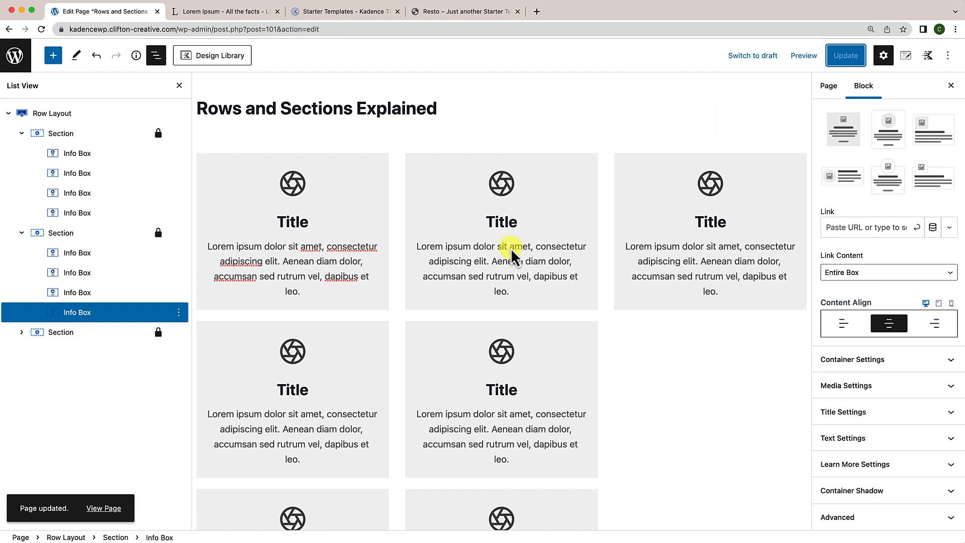
Step: View the live page and scroll through the stacked Info Box card grid
{"action": "left_click", "coordinate": [106, 509]}
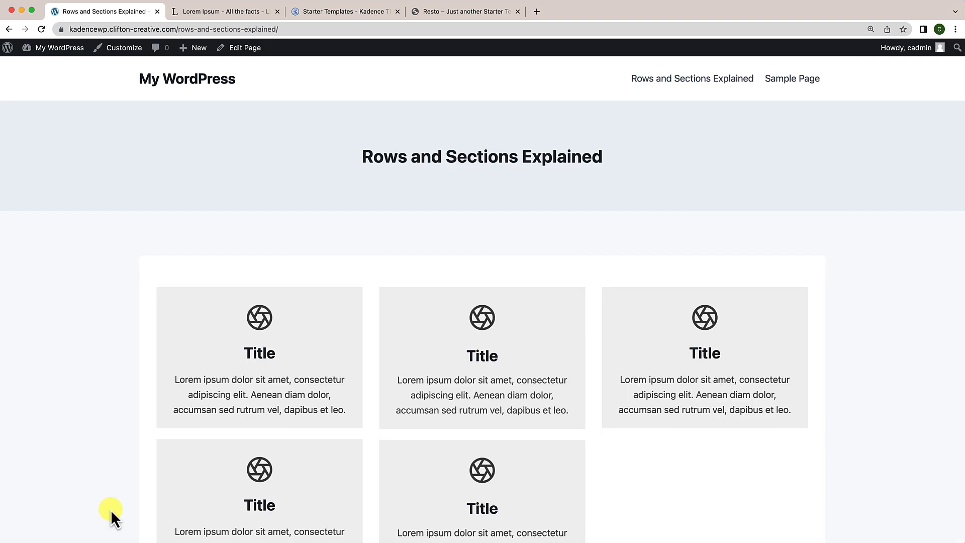
{"action": "scroll", "coordinate": [222, 426], "scroll_direction": "down", "scroll_amount": 5}
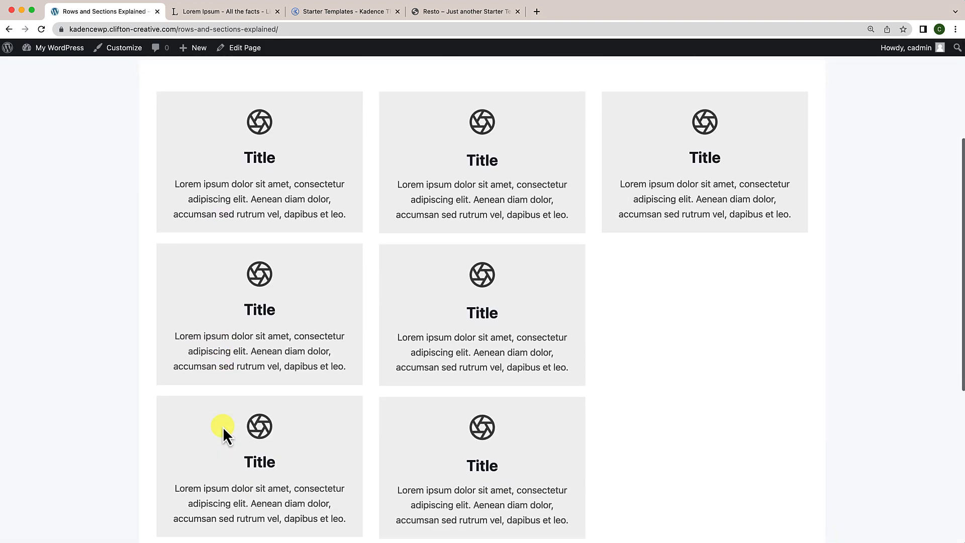
{"action": "scroll", "coordinate": [223, 431], "scroll_direction": "down", "scroll_amount": 5}
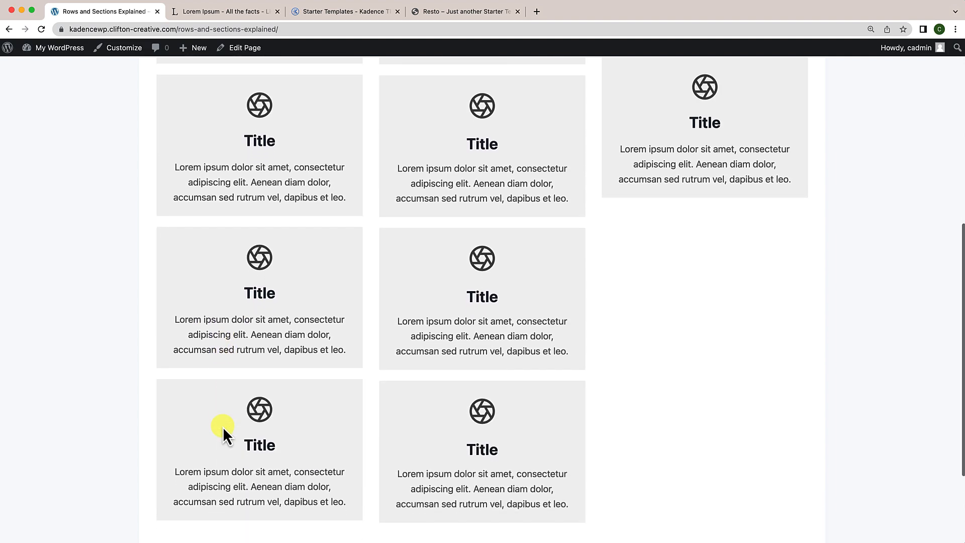
{"action": "scroll", "coordinate": [224, 432], "scroll_direction": "down", "scroll_amount": 1}
{"action": "scroll", "coordinate": [334, 352], "scroll_direction": "down", "scroll_amount": 1}
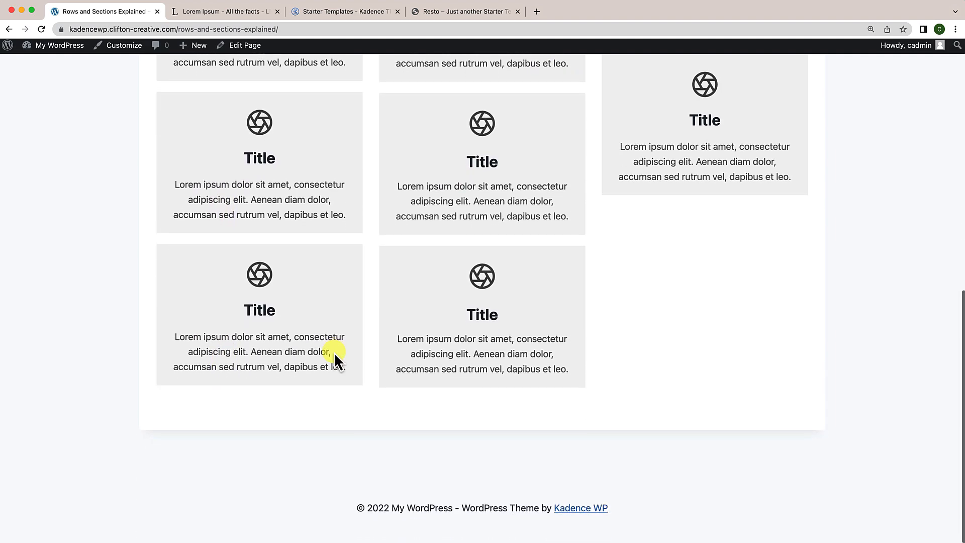
{"action": "scroll", "coordinate": [334, 352], "scroll_direction": "up", "scroll_amount": 3}
{"action": "scroll", "coordinate": [334, 352], "scroll_direction": "up", "scroll_amount": 5}
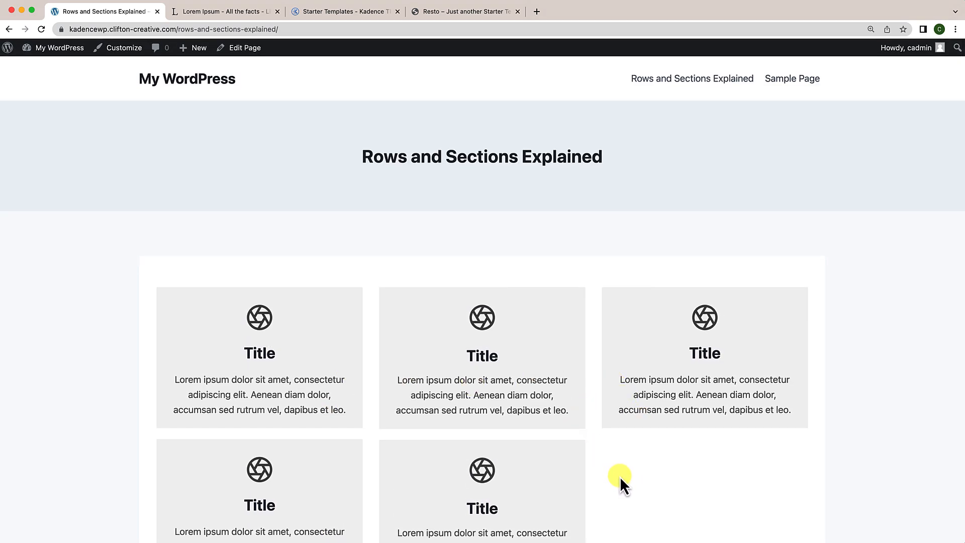
{"action": "scroll", "coordinate": [573, 485], "scroll_direction": "down", "scroll_amount": 8}
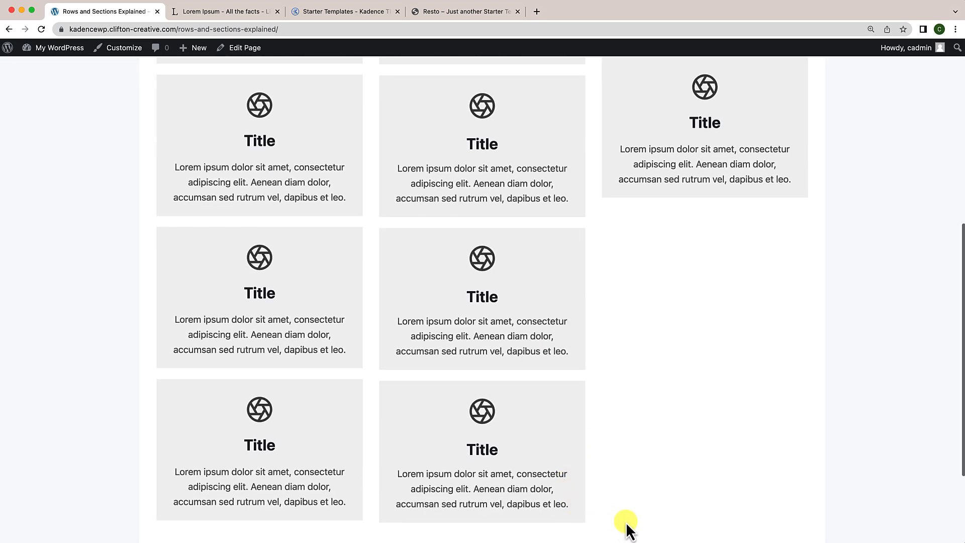
{"action": "scroll", "coordinate": [630, 531], "scroll_direction": "down", "scroll_amount": 2}
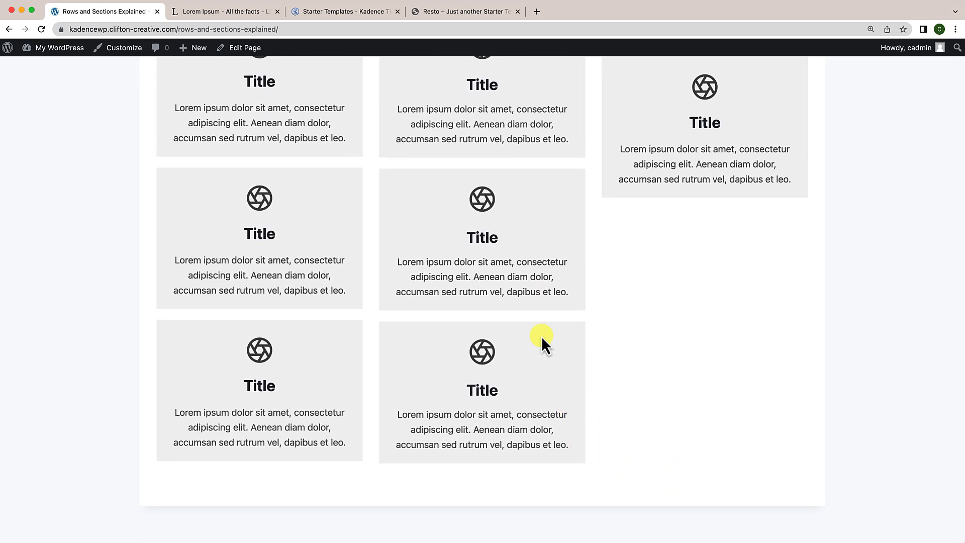
{"action": "scroll", "coordinate": [509, 307], "scroll_direction": "up", "scroll_amount": 10}
Step: Back in the editor, add a single-column Row Layout below the cards
{"action": "left_click", "coordinate": [250, 52]}
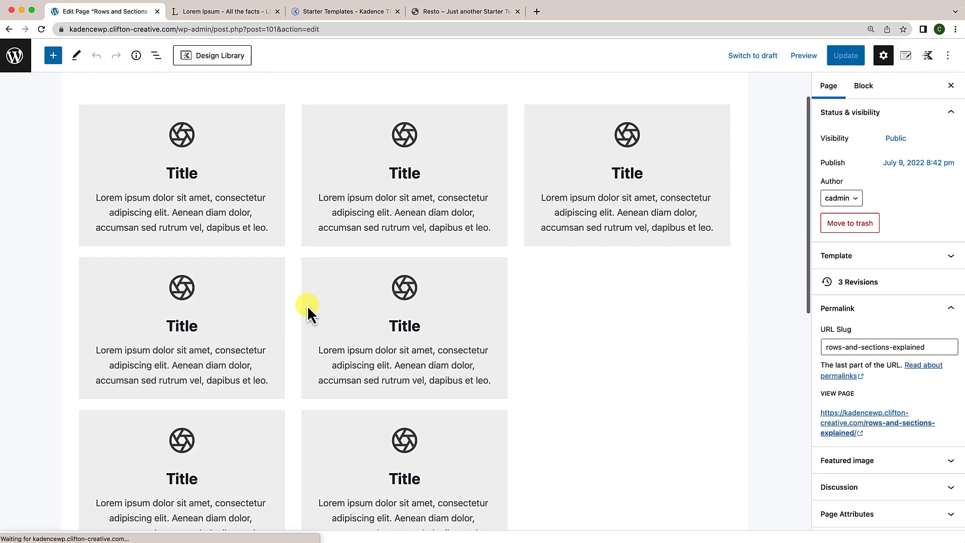
{"action": "left_click", "coordinate": [724, 425]}
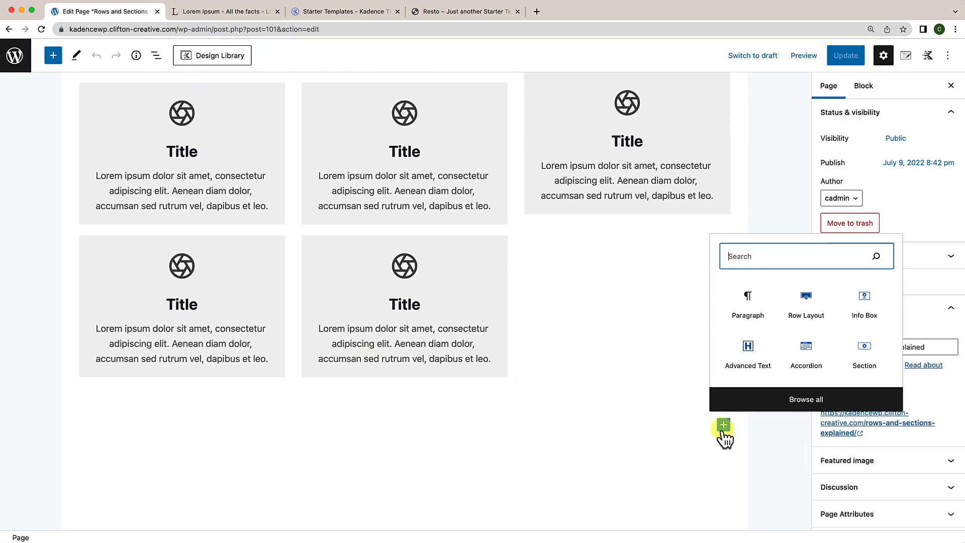
{"action": "left_click", "coordinate": [798, 306]}
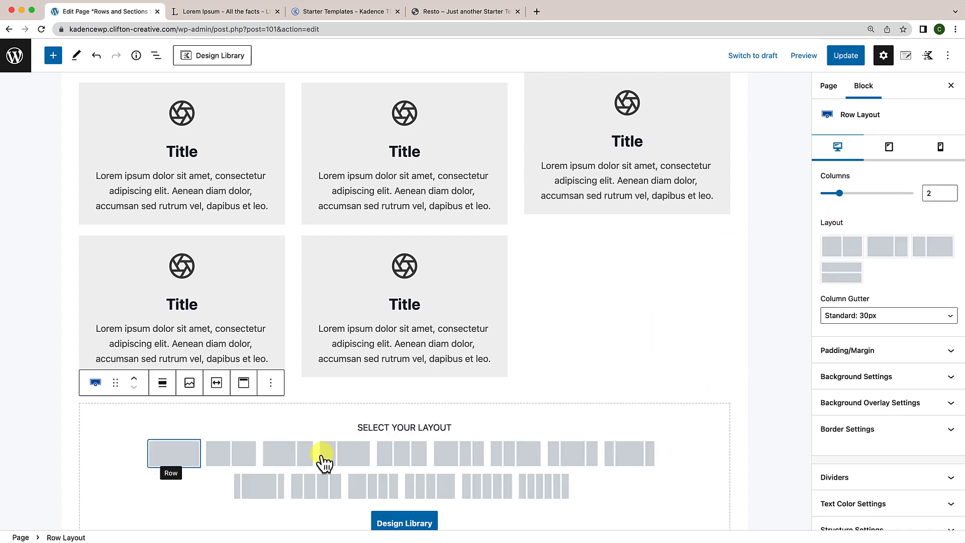
{"action": "left_click", "coordinate": [174, 453]}
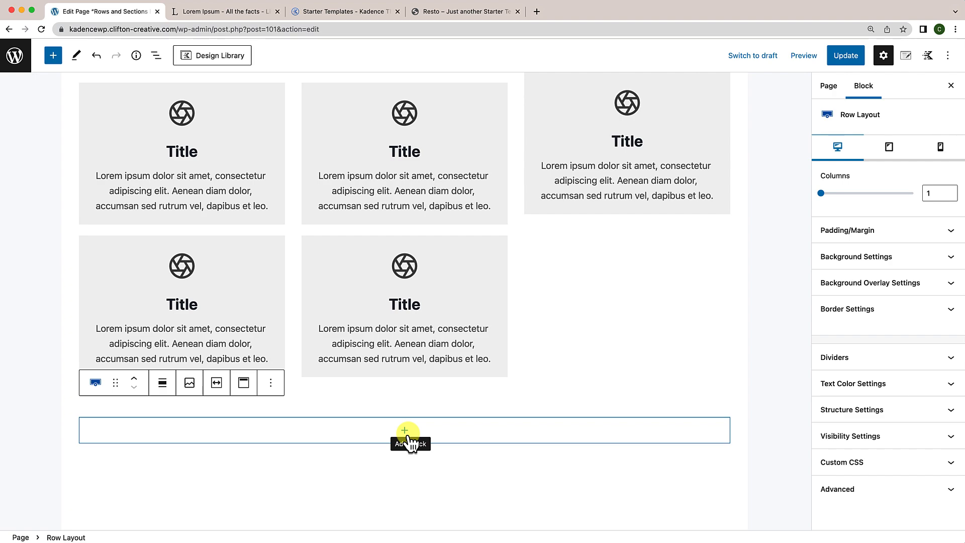
Step: Copy the lower-left Info Box and paste it into the new single-column row
{"action": "left_click", "coordinate": [277, 245]}
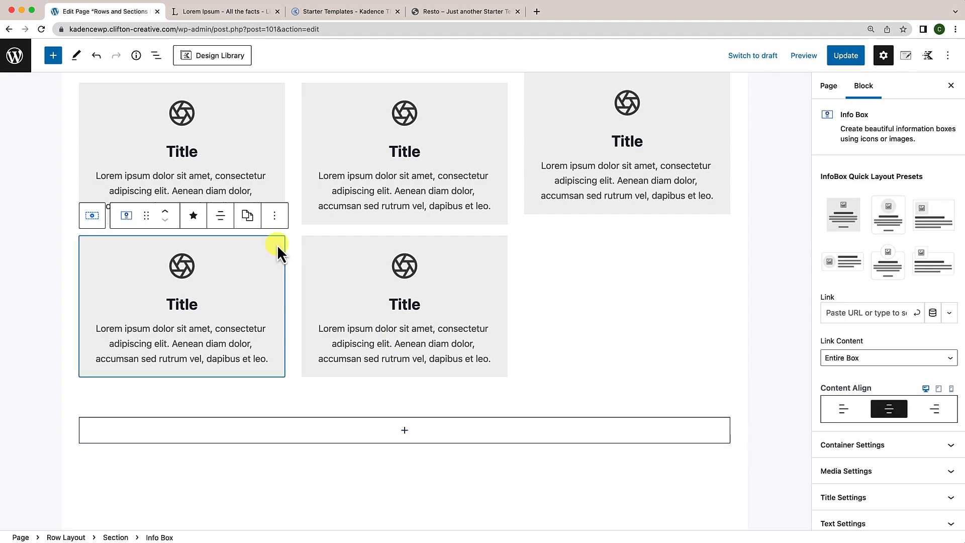
{"action": "left_click", "coordinate": [275, 220]}
{"action": "left_click", "coordinate": [287, 297]}
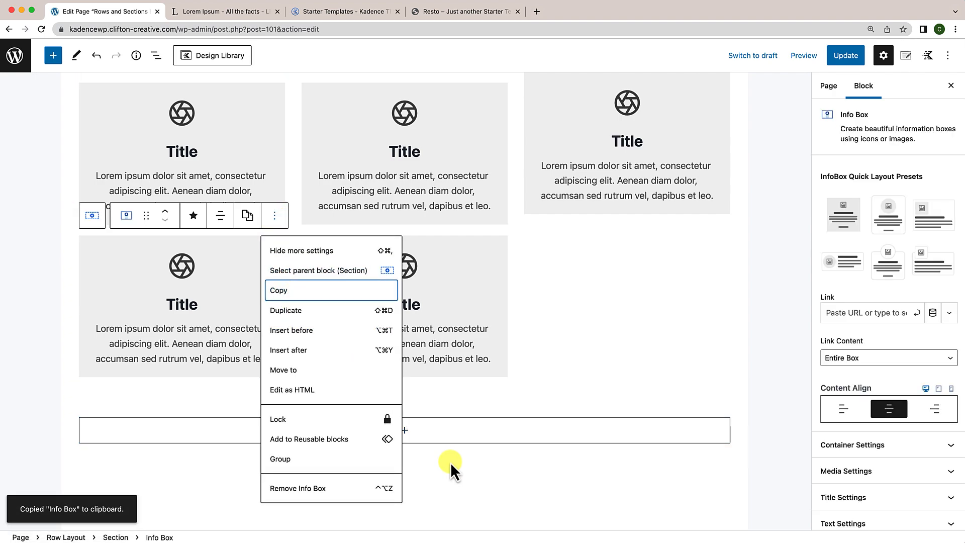
{"action": "left_click", "coordinate": [453, 465]}
{"action": "left_click", "coordinate": [405, 434]}
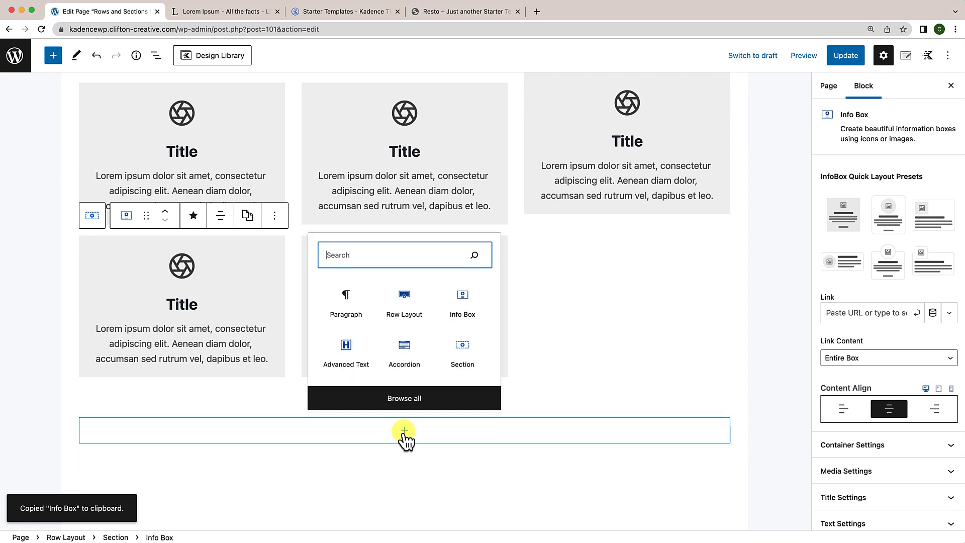
{"action": "left_click", "coordinate": [359, 317]}
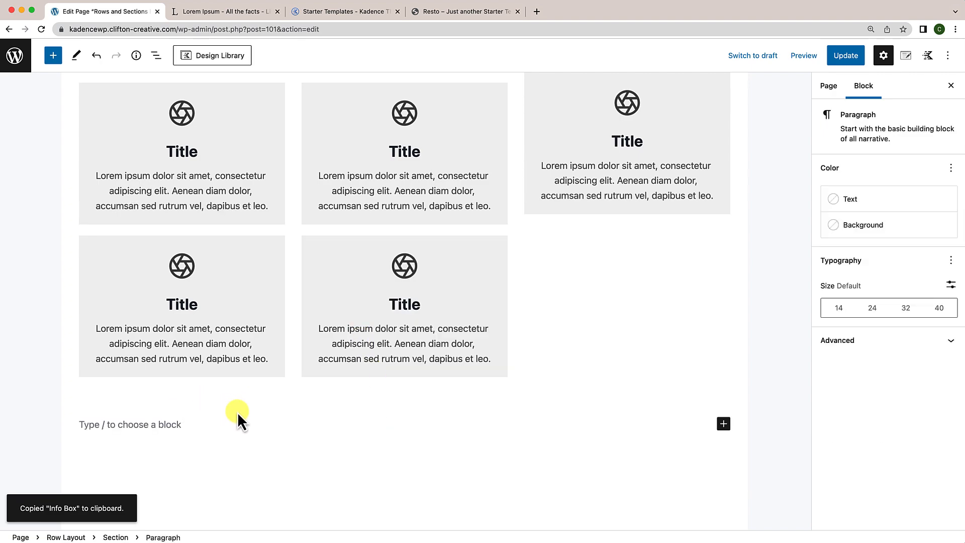
{"action": "key", "text": "super+v"}
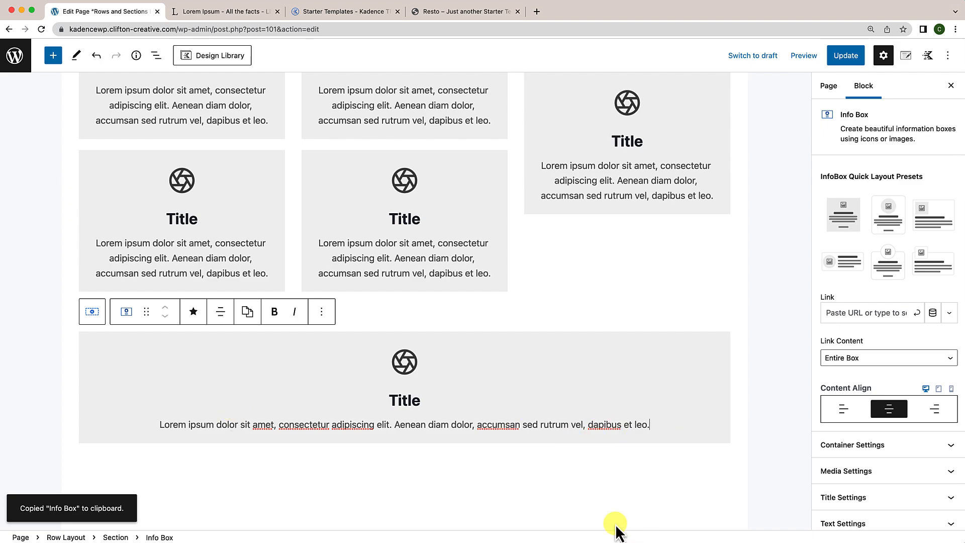
Step: Duplicate the pasted full-width Info Box and update the page
{"action": "left_click", "coordinate": [326, 312]}
{"action": "left_click", "coordinate": [354, 114]}
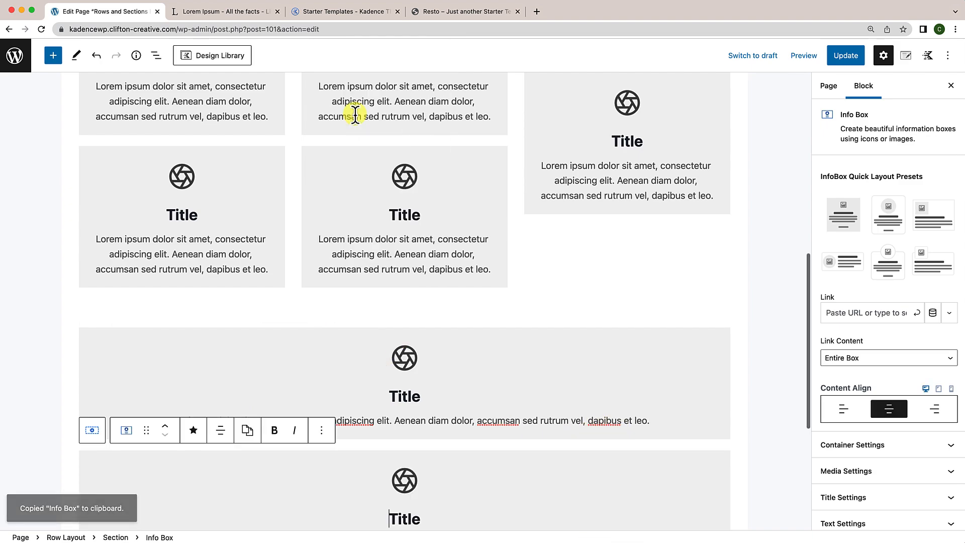
{"action": "scroll", "coordinate": [541, 258], "scroll_direction": "up", "scroll_amount": 3}
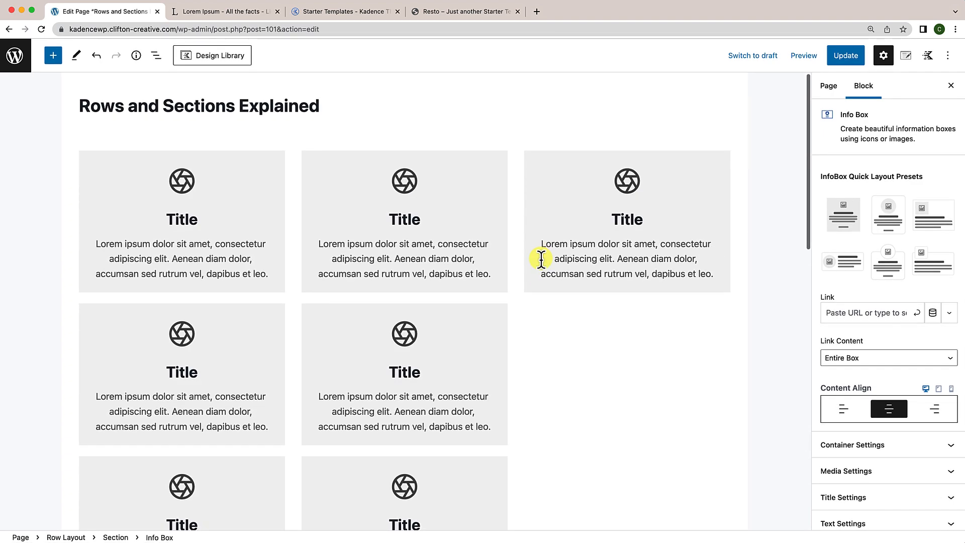
{"action": "scroll", "coordinate": [560, 288], "scroll_direction": "down", "scroll_amount": 2}
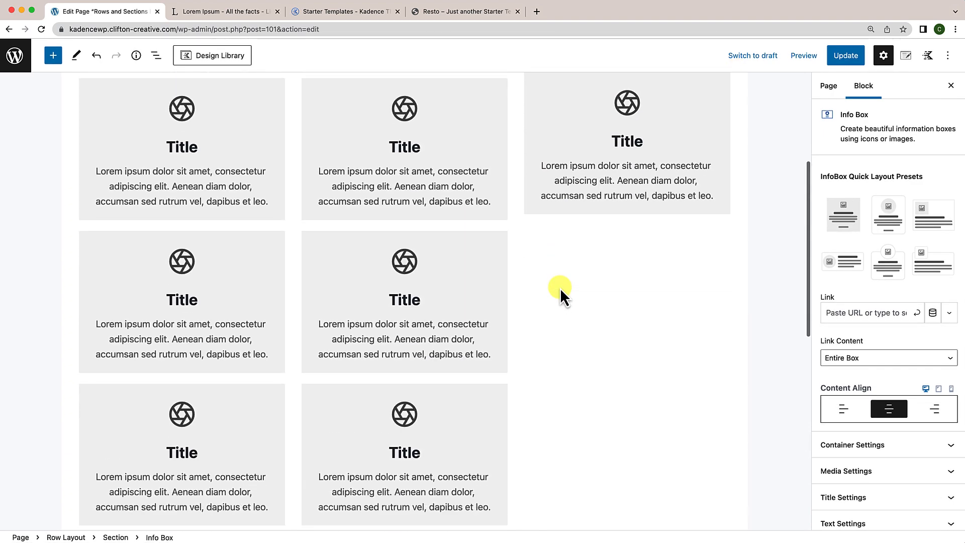
{"action": "scroll", "coordinate": [560, 287], "scroll_direction": "up", "scroll_amount": 2}
{"action": "left_click", "coordinate": [846, 55]}
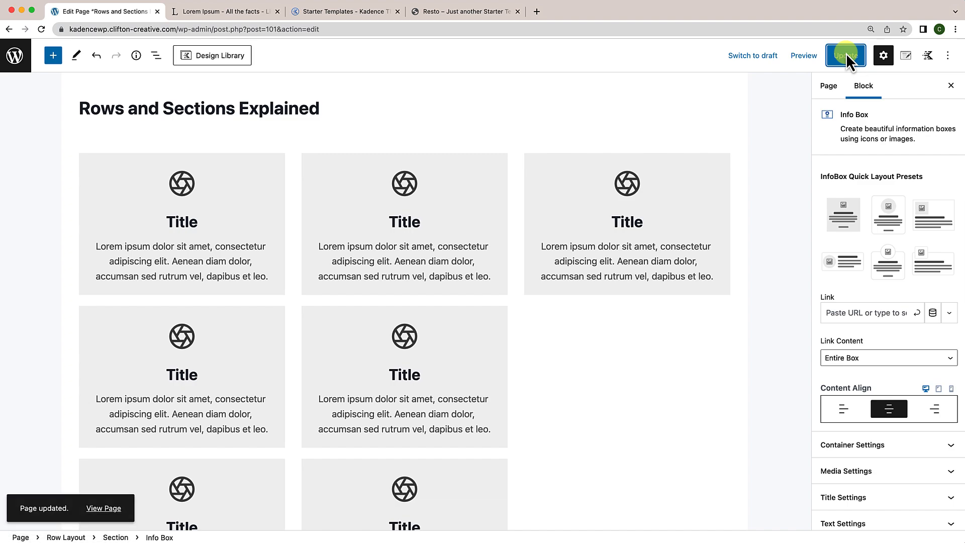
{"action": "left_click", "coordinate": [116, 510]}
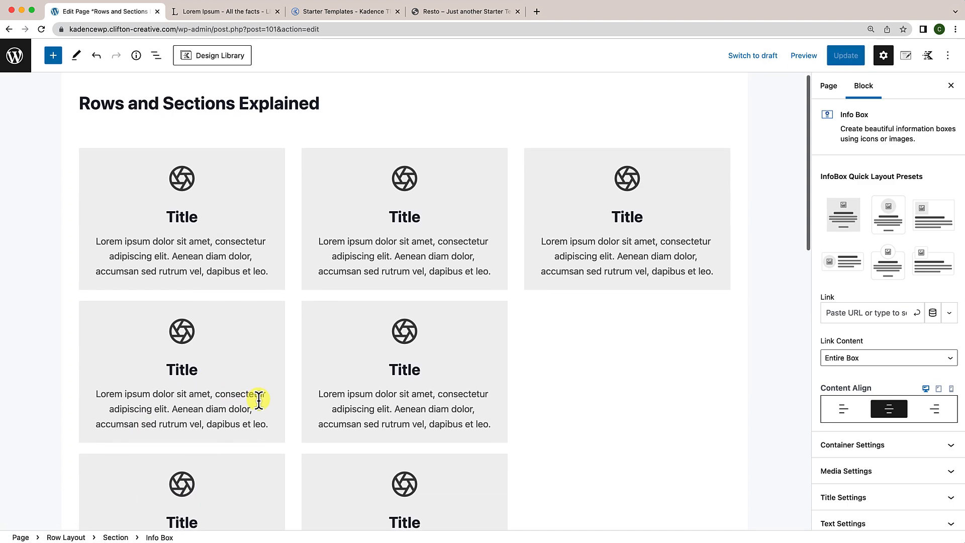
Step: Duplicate the lower full-width Info Box once more, update, and view the live page
{"action": "scroll", "coordinate": [506, 222], "scroll_direction": "down", "scroll_amount": 15}
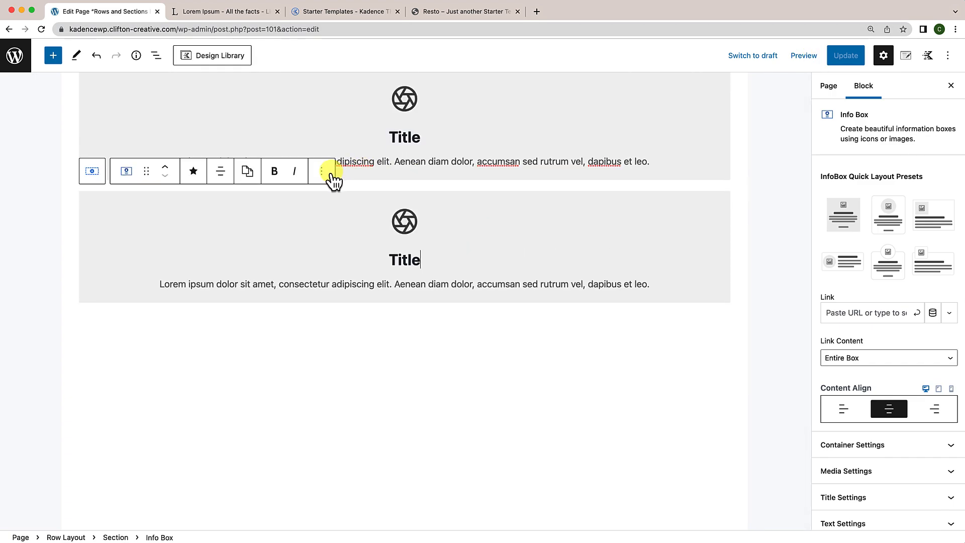
{"action": "left_click", "coordinate": [392, 303]}
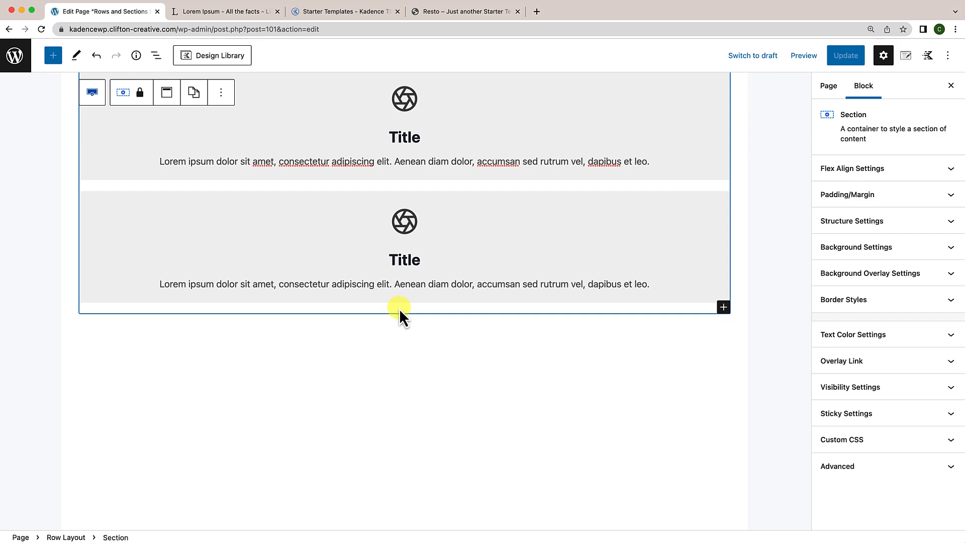
{"action": "left_click", "coordinate": [346, 203]}
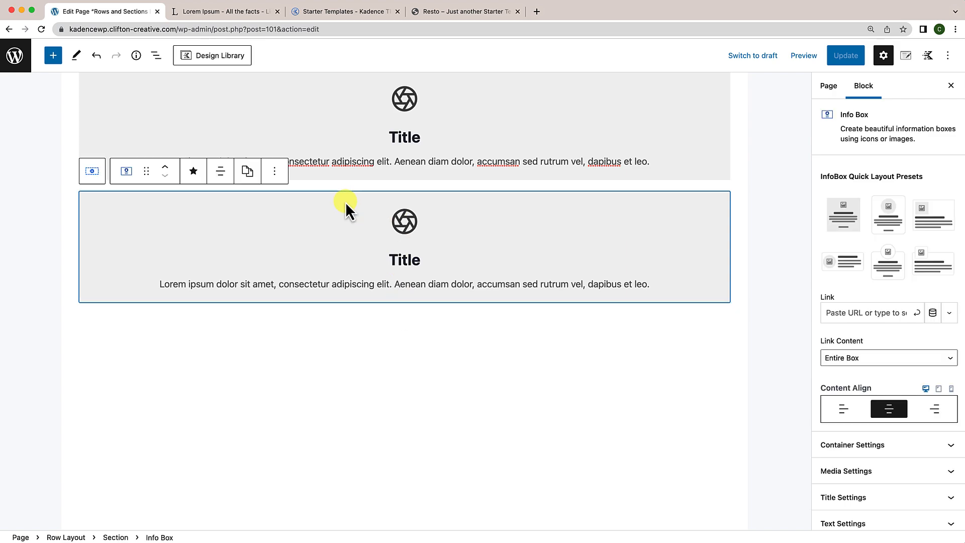
{"action": "left_click", "coordinate": [276, 174]}
{"action": "left_click", "coordinate": [226, 207]}
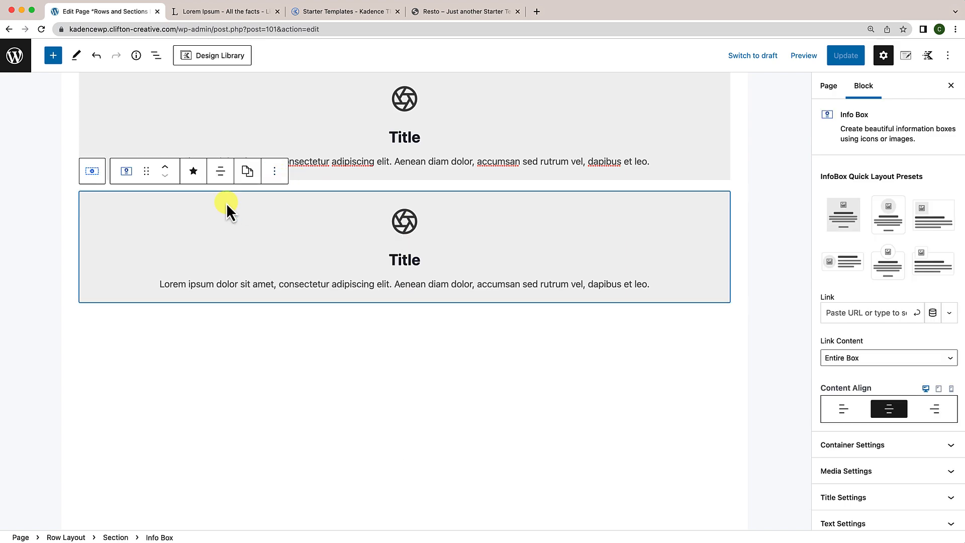
{"action": "left_click", "coordinate": [275, 172]}
{"action": "left_click", "coordinate": [288, 266]}
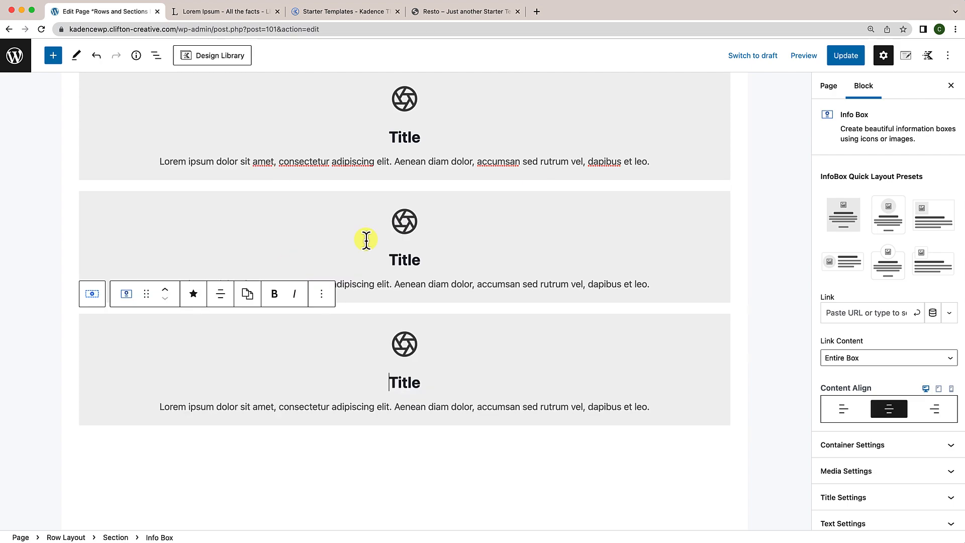
{"action": "left_click", "coordinate": [847, 53]}
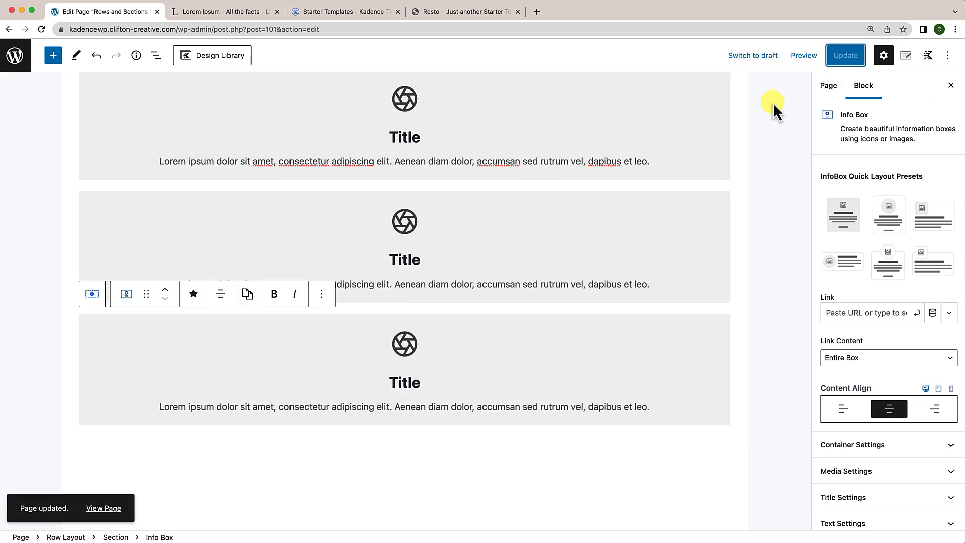
{"action": "left_click", "coordinate": [113, 511]}
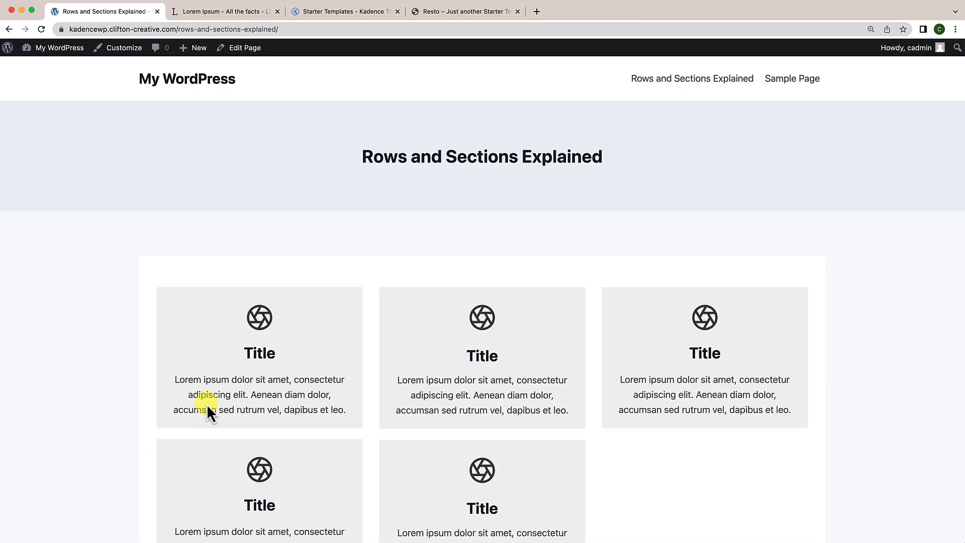
{"action": "scroll", "coordinate": [206, 403], "scroll_direction": "down", "scroll_amount": 5}
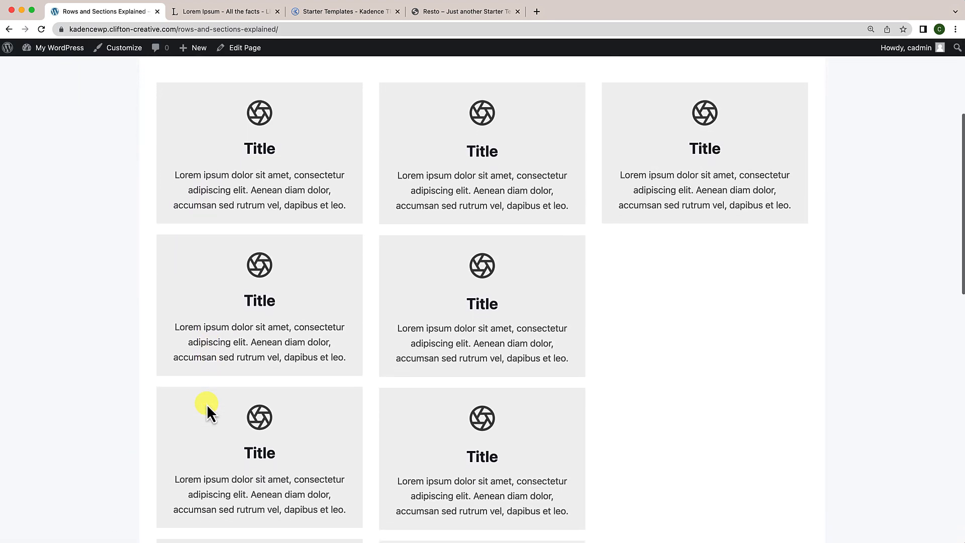
{"action": "scroll", "coordinate": [206, 403], "scroll_direction": "down", "scroll_amount": 2}
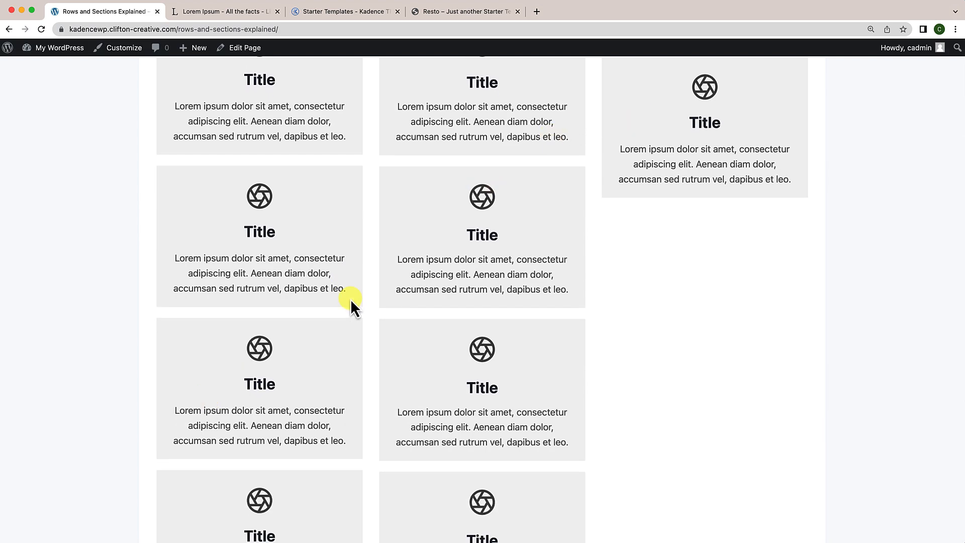
{"action": "scroll", "coordinate": [351, 299], "scroll_direction": "down", "scroll_amount": 6}
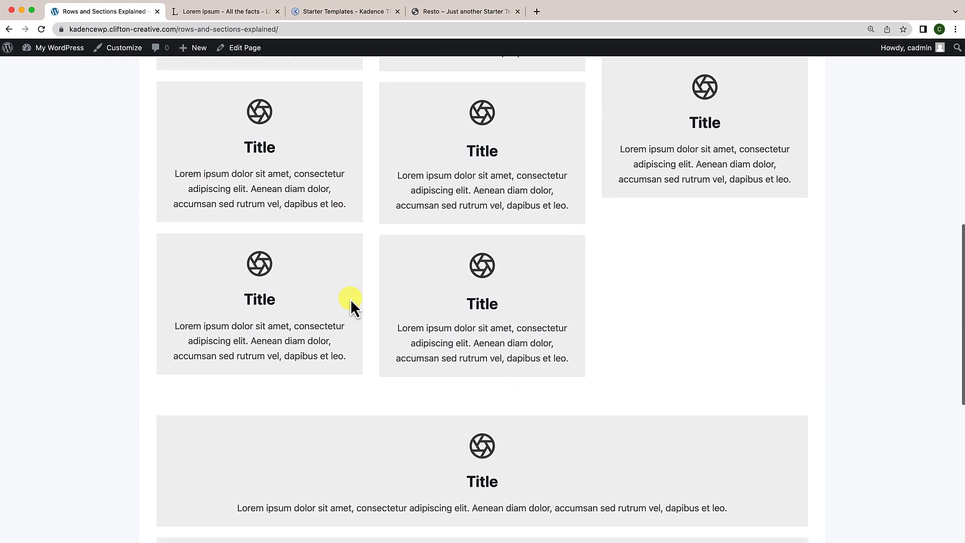
{"action": "scroll", "coordinate": [351, 298], "scroll_direction": "down", "scroll_amount": 7}
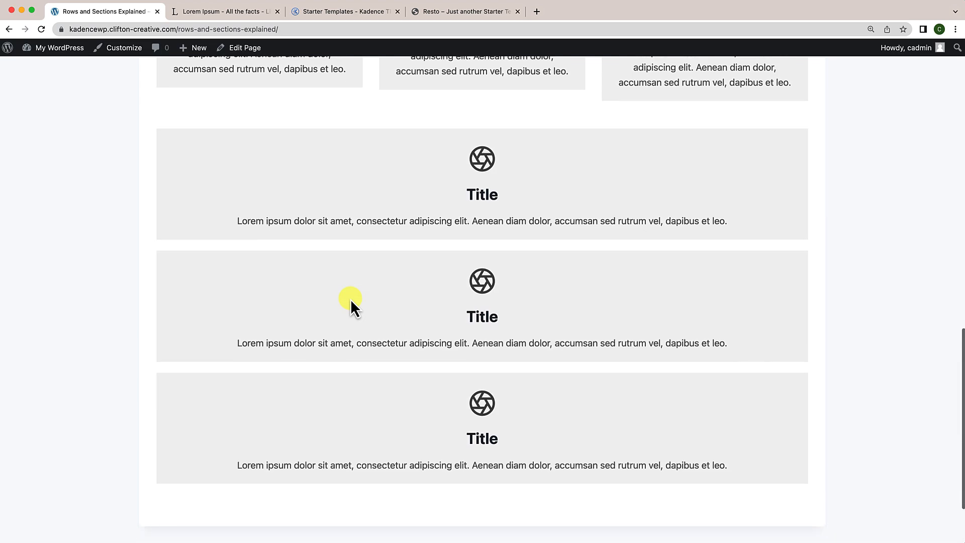
{"action": "scroll", "coordinate": [533, 213], "scroll_direction": "down", "scroll_amount": 2}
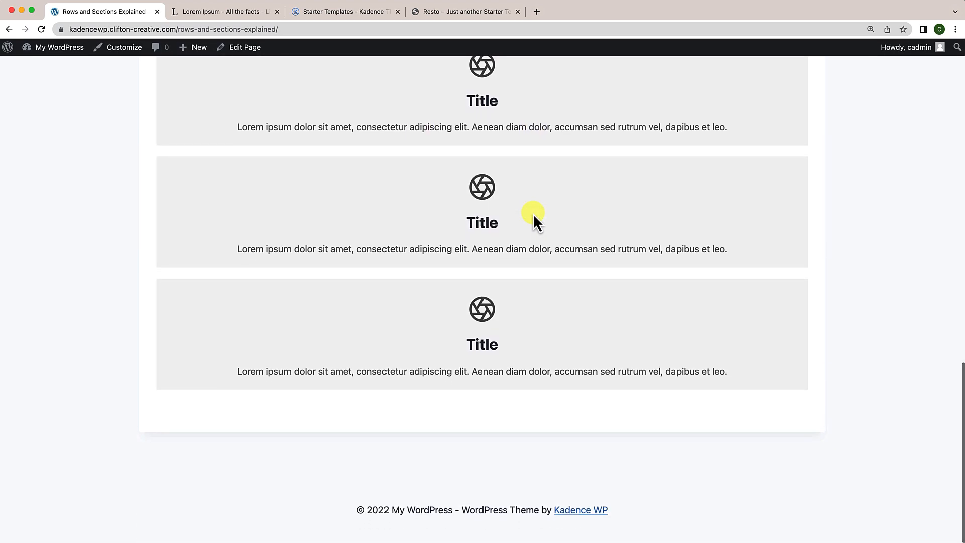
{"action": "scroll", "coordinate": [534, 215], "scroll_direction": "up", "scroll_amount": 3}
{"action": "scroll", "coordinate": [534, 215], "scroll_direction": "down", "scroll_amount": 3}
{"action": "scroll", "coordinate": [534, 215], "scroll_direction": "up", "scroll_amount": 10}
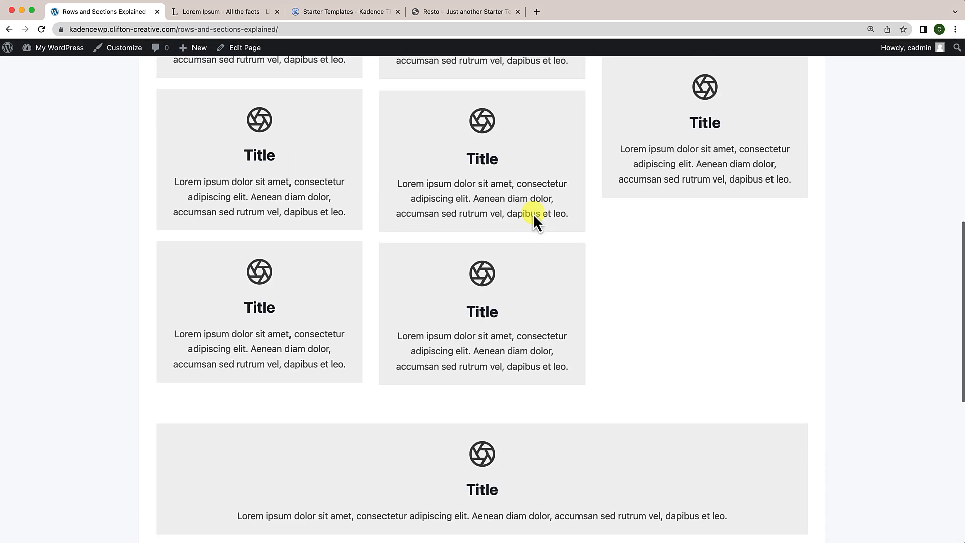
{"action": "scroll", "coordinate": [533, 213], "scroll_direction": "up", "scroll_amount": 6}
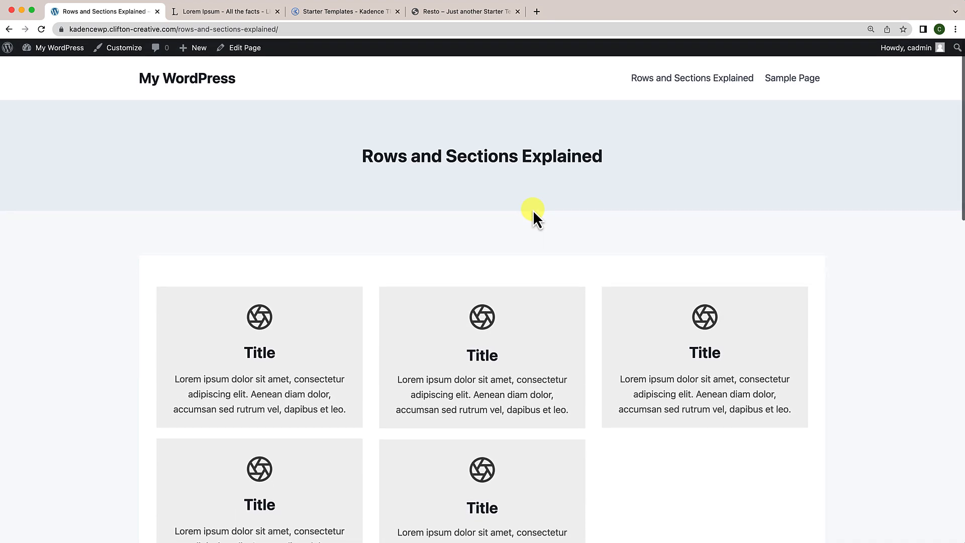
{"action": "scroll", "coordinate": [533, 210], "scroll_direction": "down", "scroll_amount": 3}
{"action": "scroll", "coordinate": [533, 210], "scroll_direction": "down", "scroll_amount": 3}
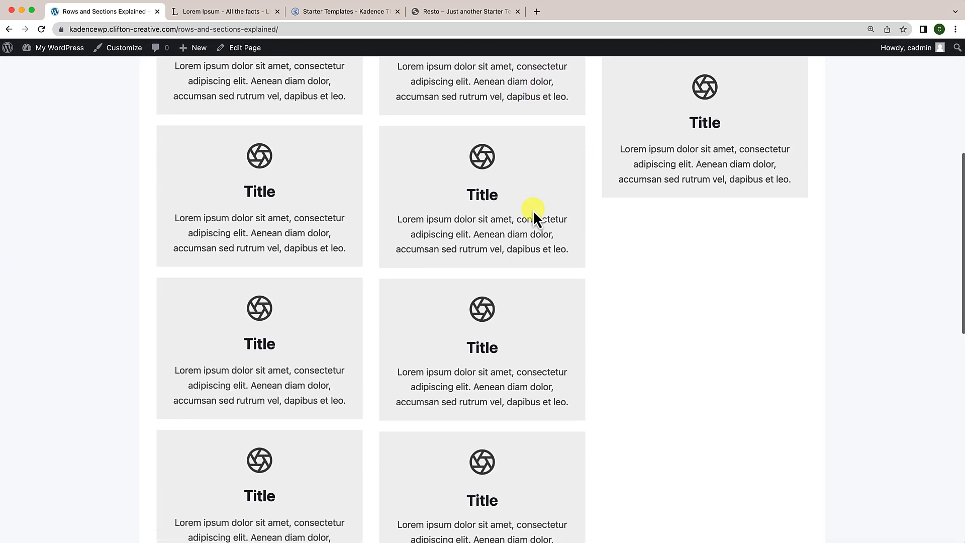
{"action": "scroll", "coordinate": [533, 210], "scroll_direction": "down", "scroll_amount": 3}
{"action": "scroll", "coordinate": [533, 209], "scroll_direction": "up", "scroll_amount": 5}
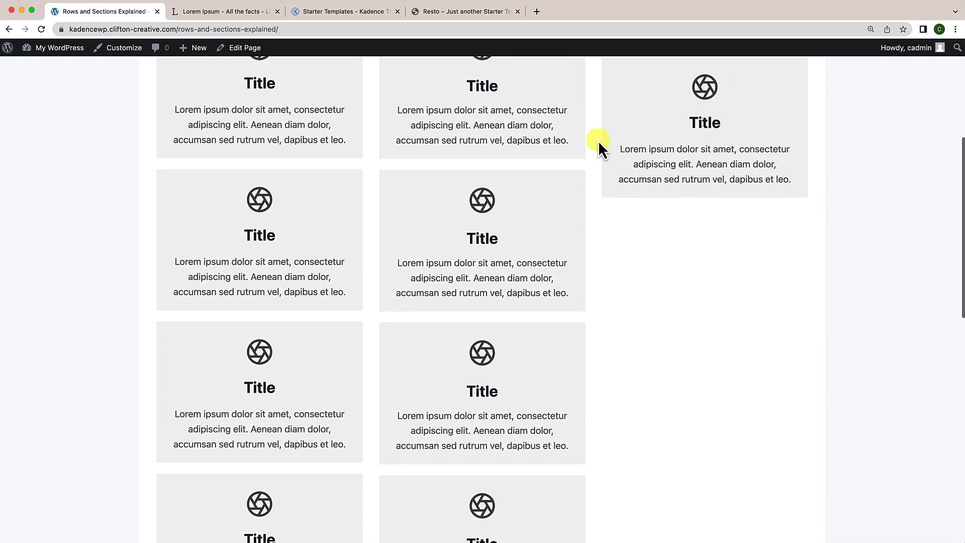
{"action": "scroll", "coordinate": [637, 143], "scroll_direction": "up", "scroll_amount": 3}
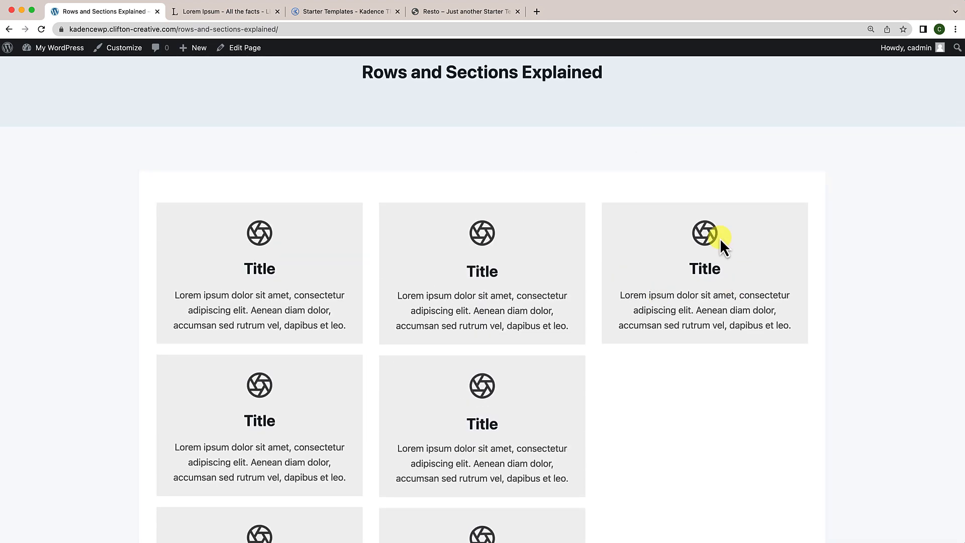
{"action": "scroll", "coordinate": [485, 397], "scroll_direction": "down", "scroll_amount": 5}
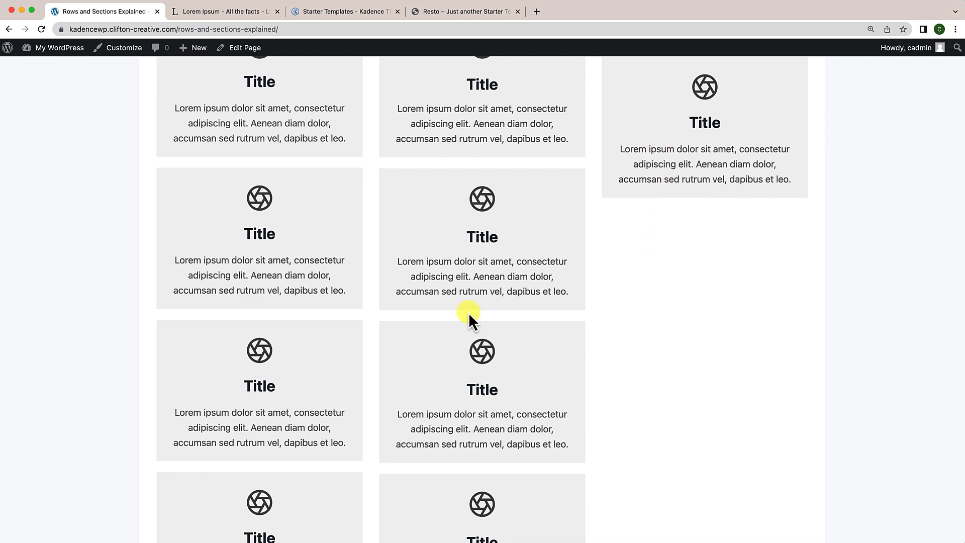
{"action": "scroll", "coordinate": [468, 312], "scroll_direction": "down", "scroll_amount": 3}
{"action": "scroll", "coordinate": [468, 313], "scroll_direction": "up", "scroll_amount": 5}
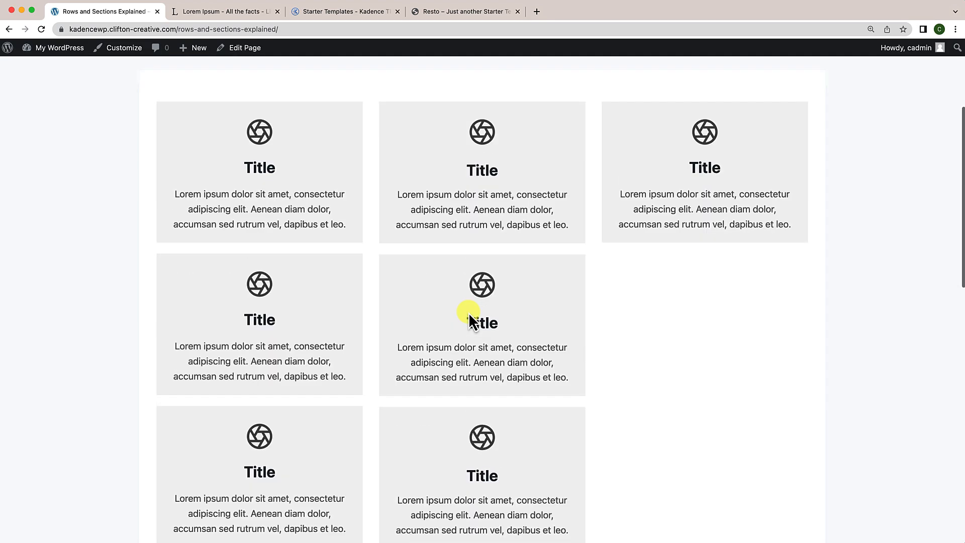
{"action": "scroll", "coordinate": [468, 312], "scroll_direction": "up", "scroll_amount": 3}
{"action": "scroll", "coordinate": [486, 324], "scroll_direction": "down", "scroll_amount": 6}
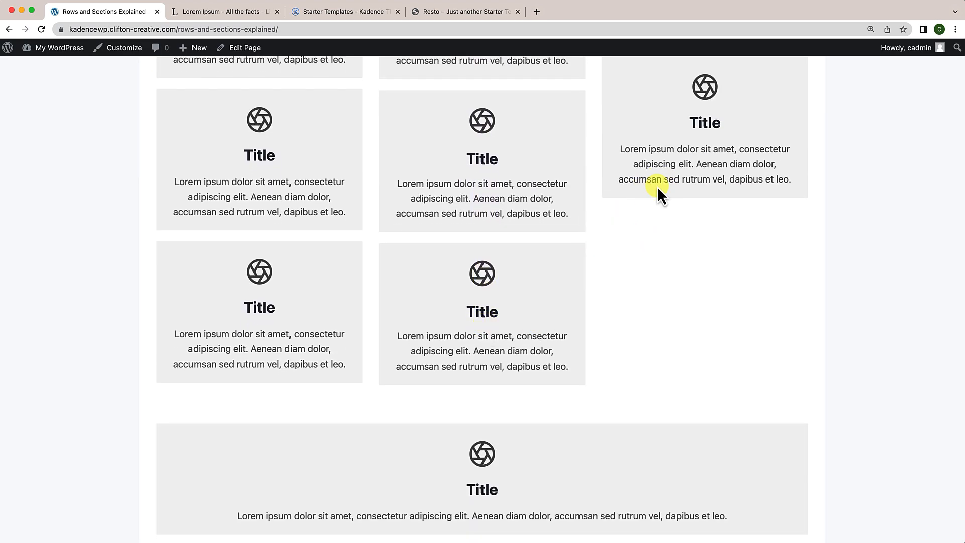
{"action": "scroll", "coordinate": [609, 316], "scroll_direction": "down", "scroll_amount": 3}
{"action": "scroll", "coordinate": [610, 316], "scroll_direction": "up", "scroll_amount": 5}
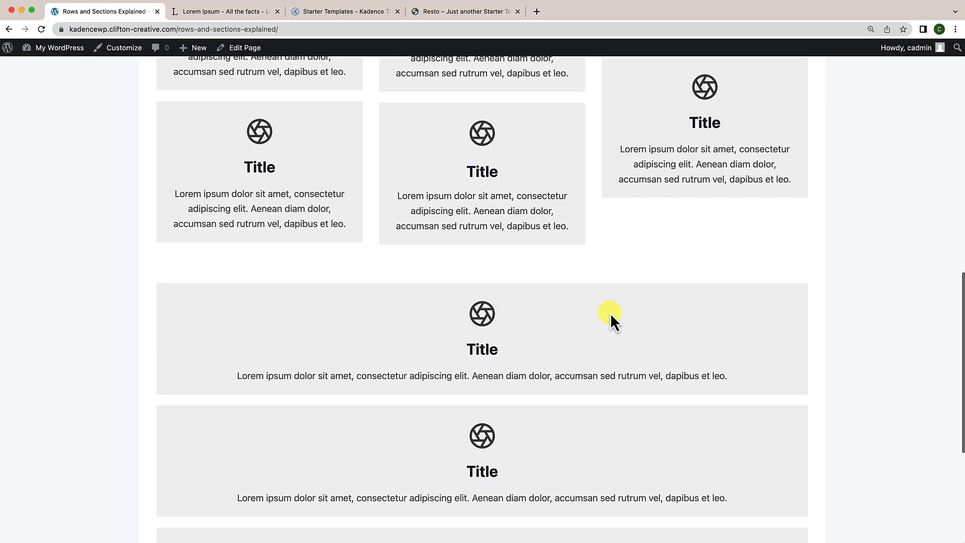
{"action": "scroll", "coordinate": [611, 313], "scroll_direction": "up", "scroll_amount": 4}
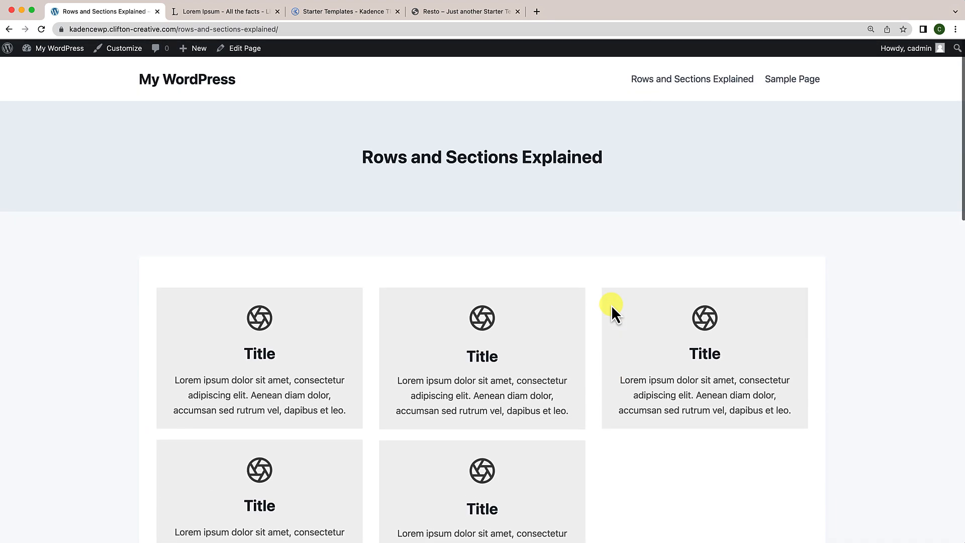
{"action": "scroll", "coordinate": [611, 304], "scroll_direction": "down", "scroll_amount": 4}
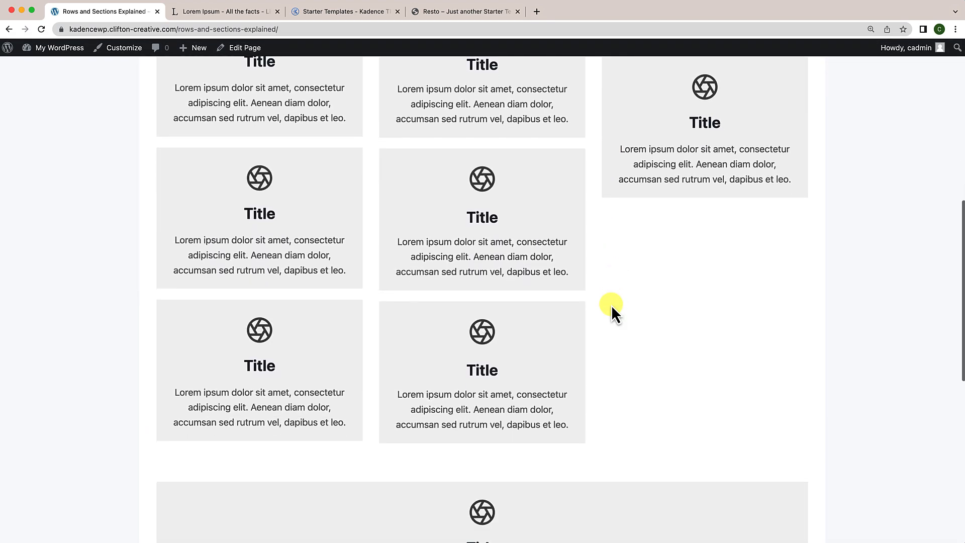
{"action": "scroll", "coordinate": [612, 305], "scroll_direction": "up", "scroll_amount": 4}
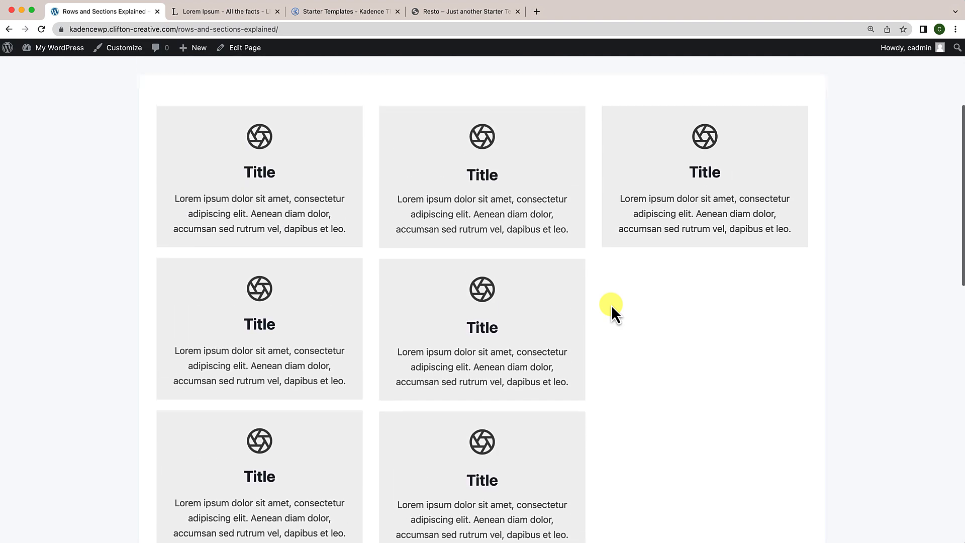
{"action": "scroll", "coordinate": [612, 305], "scroll_direction": "up", "scroll_amount": 1}
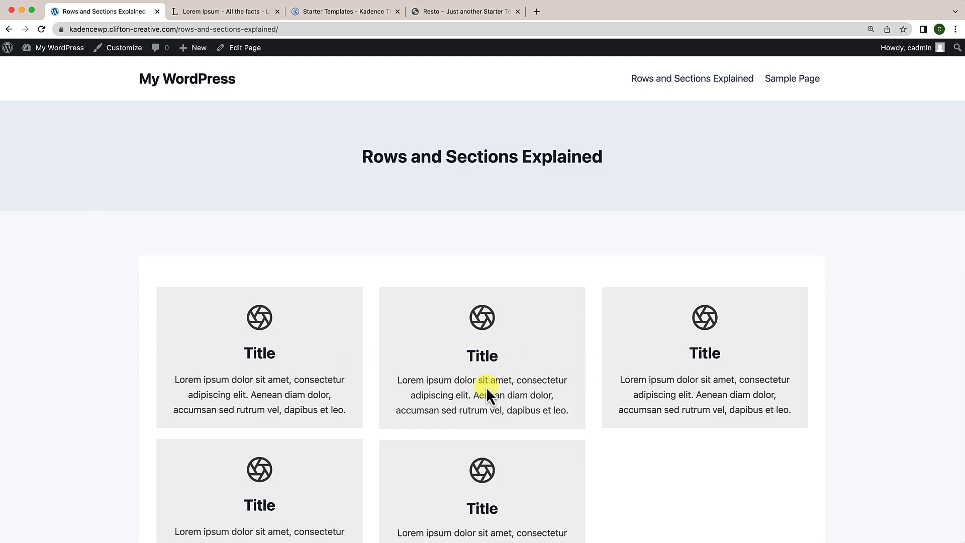
{"action": "scroll", "coordinate": [490, 387], "scroll_direction": "down", "scroll_amount": 1}
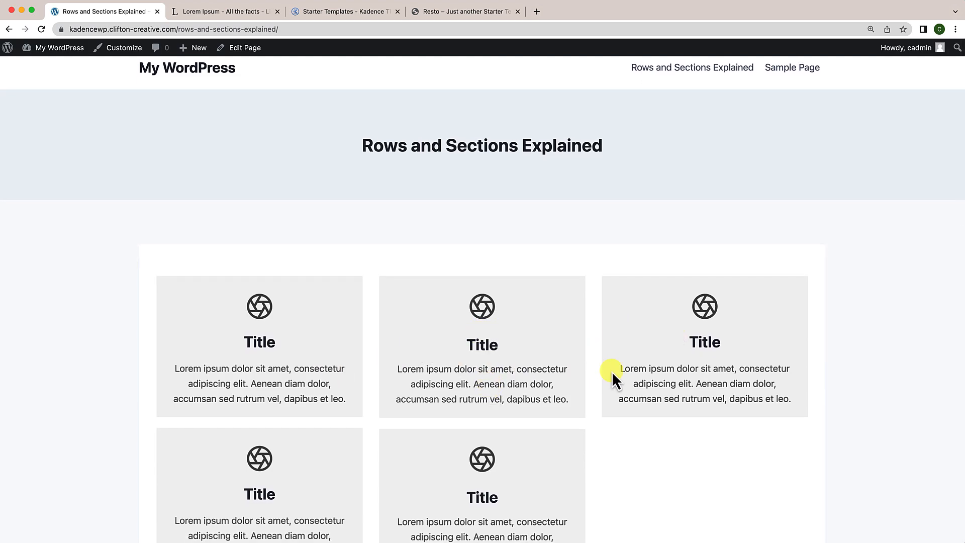
{"action": "scroll", "coordinate": [503, 388], "scroll_direction": "down", "scroll_amount": 5}
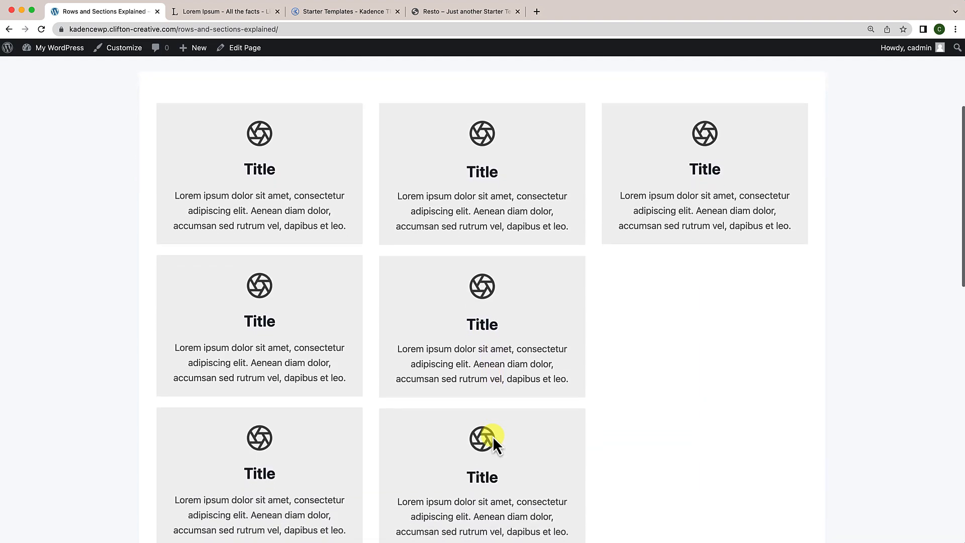
{"action": "scroll", "coordinate": [493, 436], "scroll_direction": "up", "scroll_amount": 1}
{"action": "scroll", "coordinate": [492, 449], "scroll_direction": "down", "scroll_amount": 2}
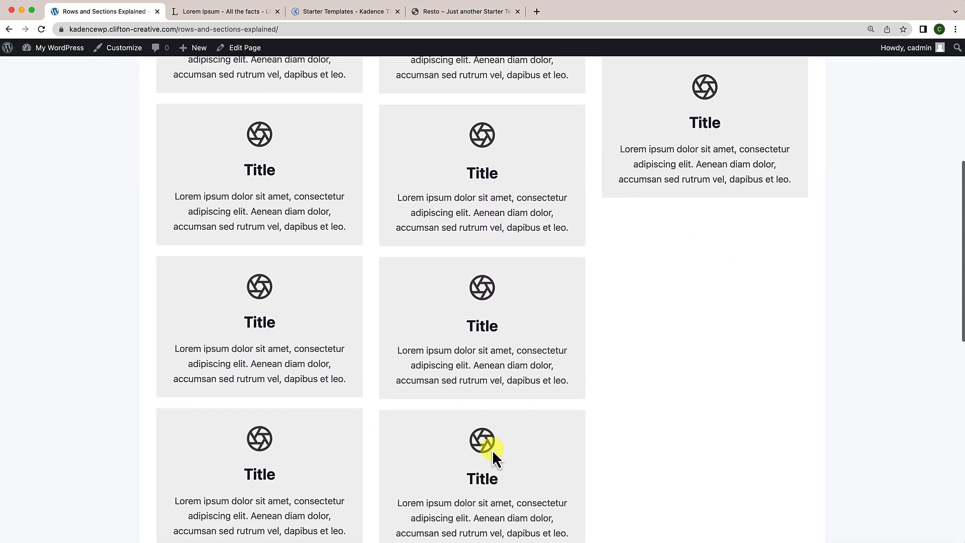
{"action": "scroll", "coordinate": [492, 452], "scroll_direction": "down", "scroll_amount": 5}
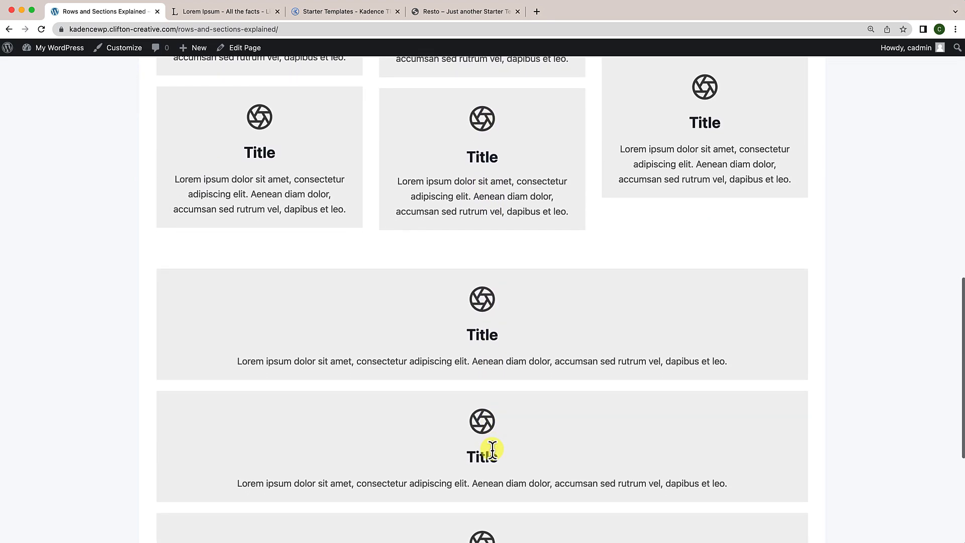
{"action": "scroll", "coordinate": [493, 449], "scroll_direction": "down", "scroll_amount": 1}
{"action": "scroll", "coordinate": [493, 449], "scroll_direction": "up", "scroll_amount": 15}
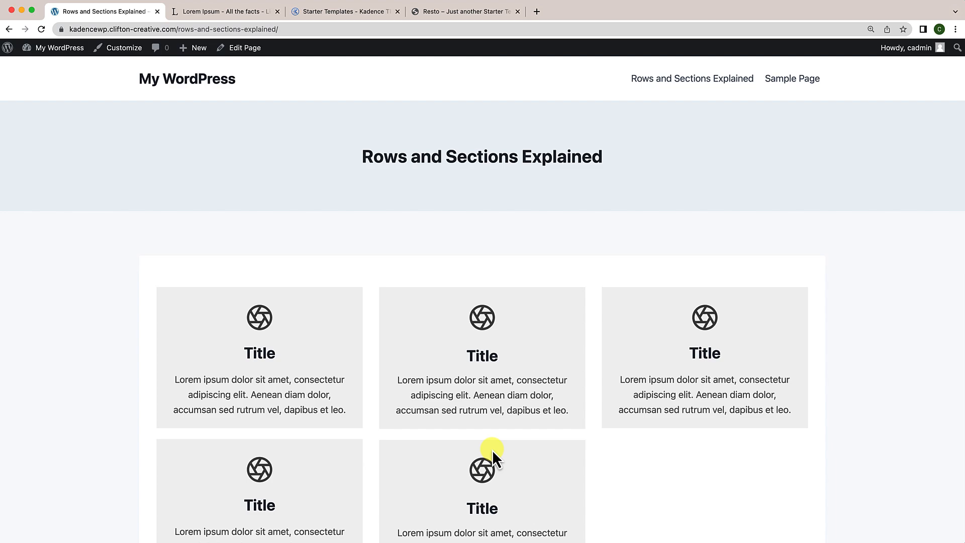
{"action": "scroll", "coordinate": [493, 449], "scroll_direction": "down", "scroll_amount": 5}
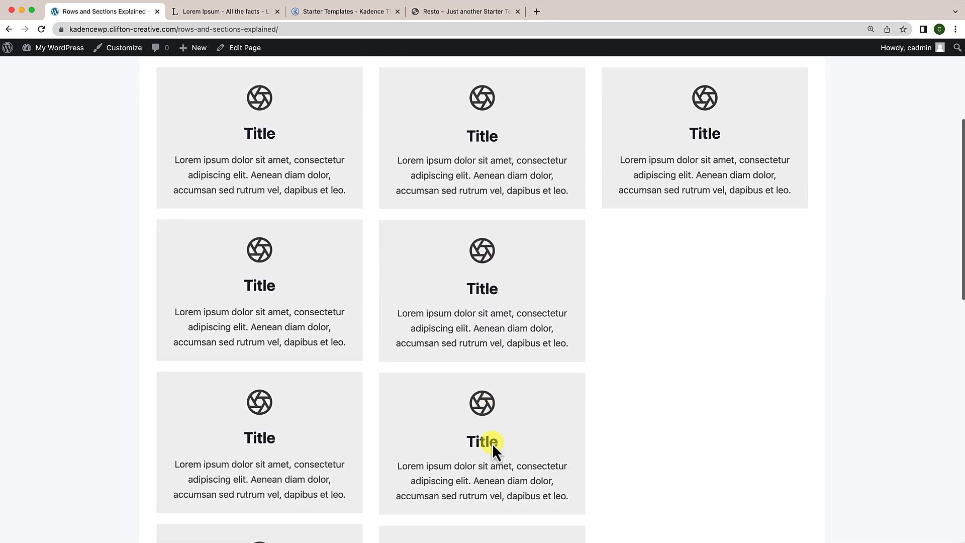
{"action": "scroll", "coordinate": [508, 279], "scroll_direction": "down", "scroll_amount": 4}
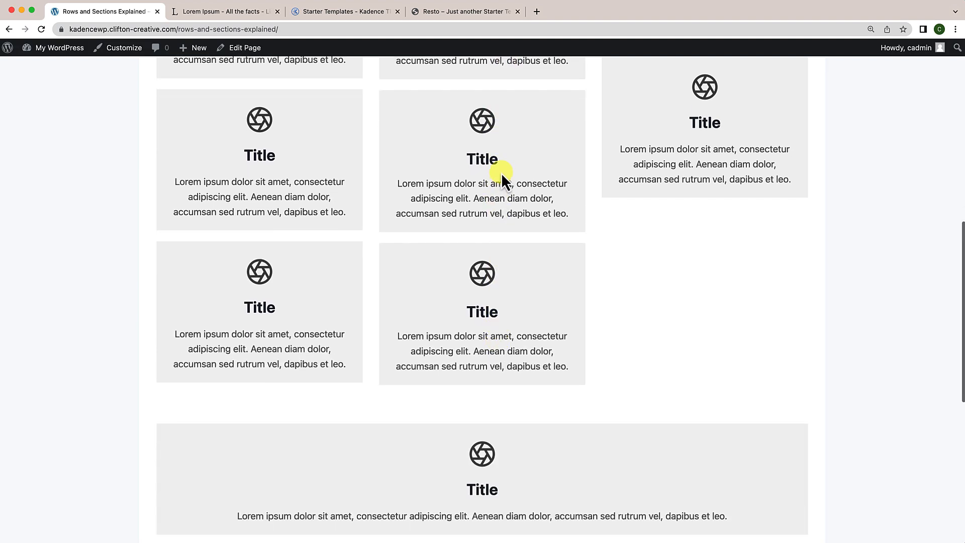
{"action": "scroll", "coordinate": [501, 171], "scroll_direction": "up", "scroll_amount": 5}
{"action": "scroll", "coordinate": [502, 165], "scroll_direction": "up", "scroll_amount": 2}
{"action": "scroll", "coordinate": [492, 301], "scroll_direction": "down", "scroll_amount": 2}
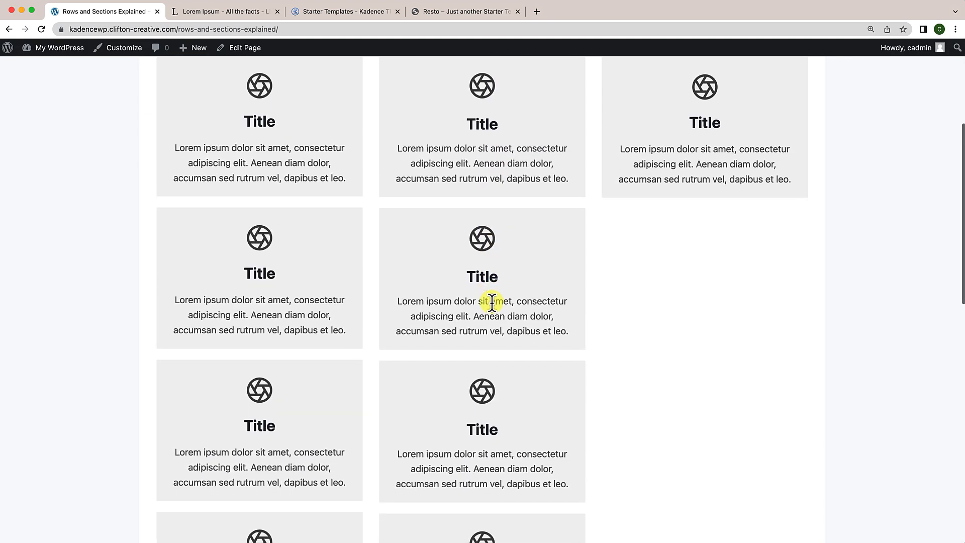
{"action": "scroll", "coordinate": [472, 343], "scroll_direction": "up", "scroll_amount": 5}
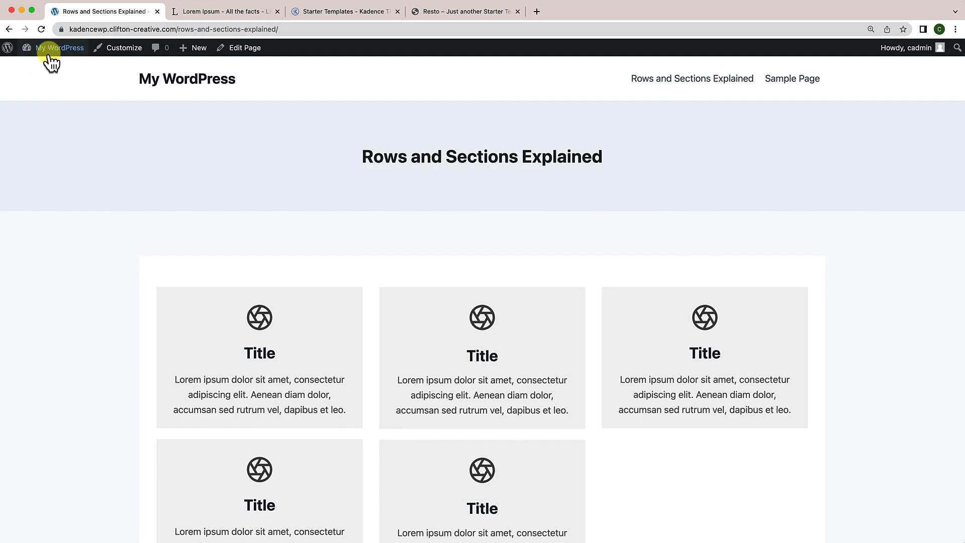
Step: Go to the admin Dashboard through the My WordPress admin-bar menu
{"action": "mouse_move", "coordinate": [46, 49]}
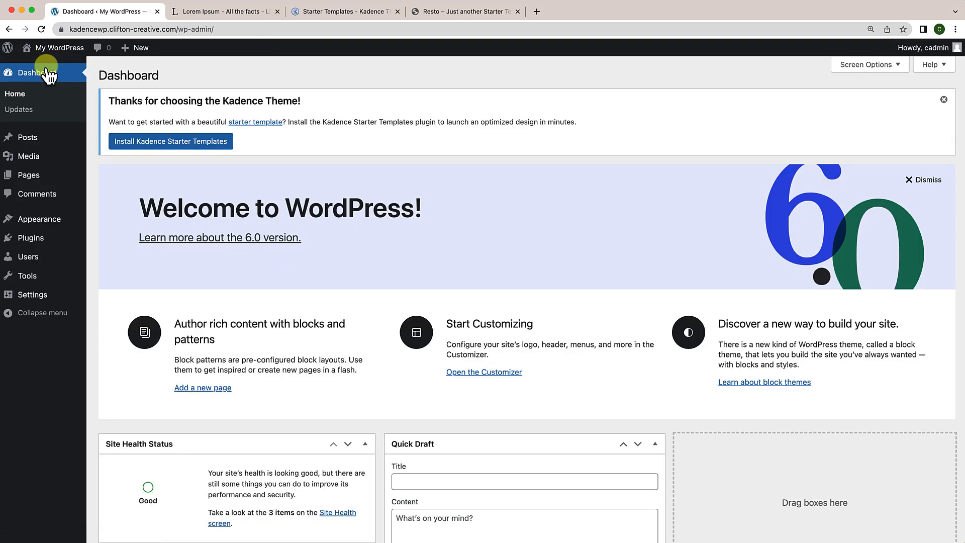
{"action": "mouse_move", "coordinate": [46, 258]}
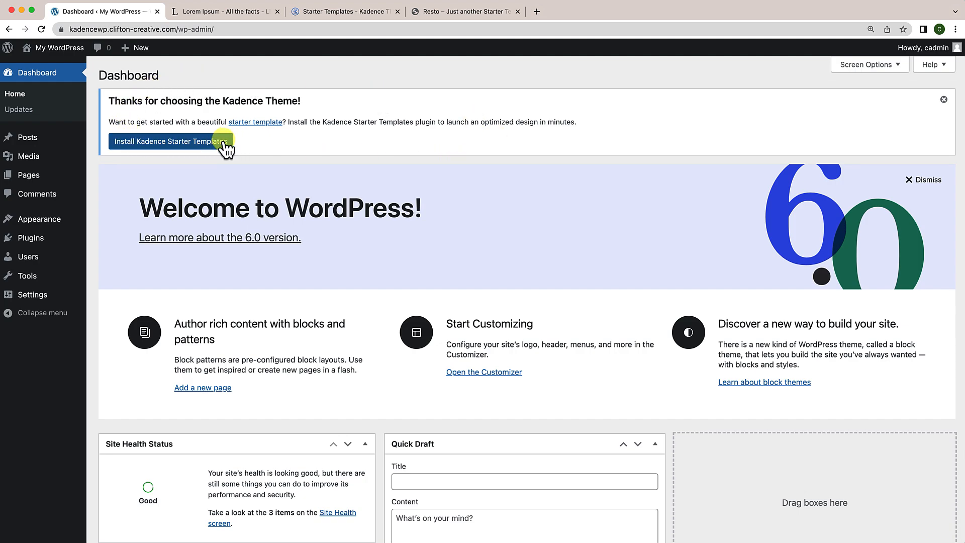
Step: Switch to the Kadence Starter Templates page and scroll to the top of the Business gallery
{"action": "left_click", "coordinate": [343, 11]}
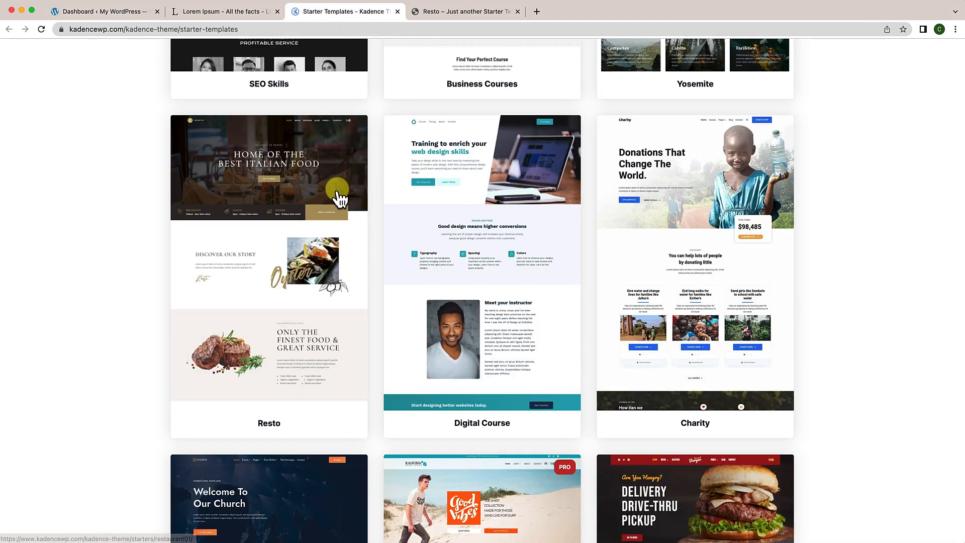
{"action": "scroll", "coordinate": [340, 199], "scroll_direction": "up", "scroll_amount": 8}
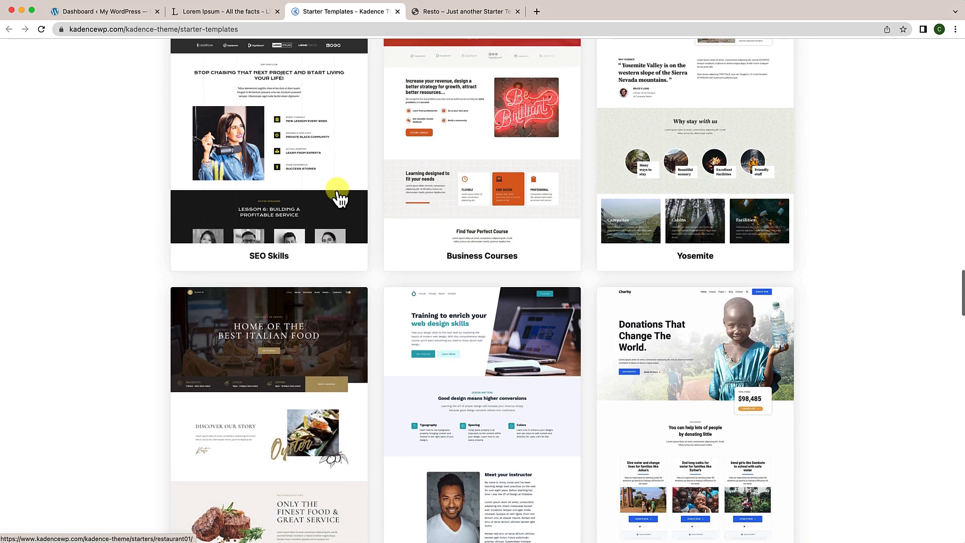
{"action": "scroll", "coordinate": [340, 199], "scroll_direction": "up", "scroll_amount": 10}
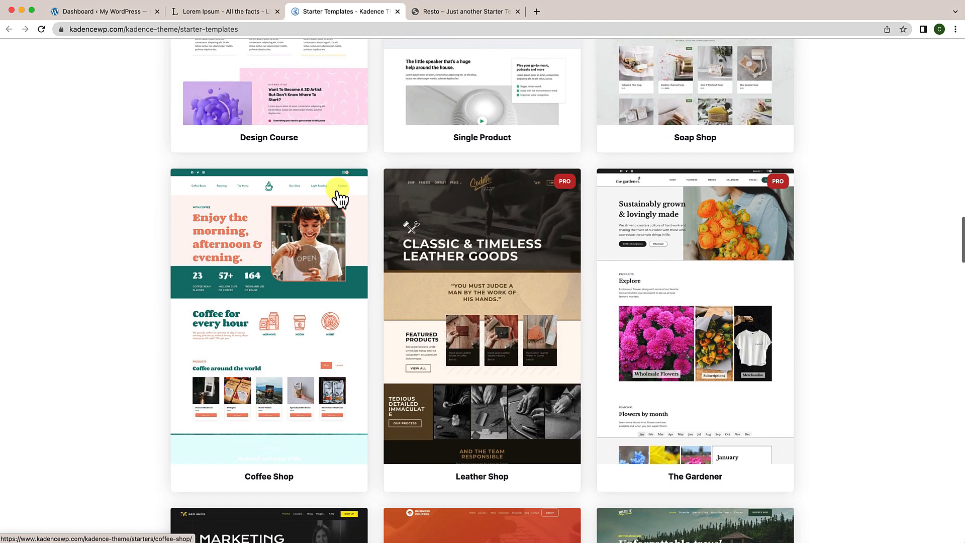
{"action": "scroll", "coordinate": [340, 199], "scroll_direction": "up", "scroll_amount": 15}
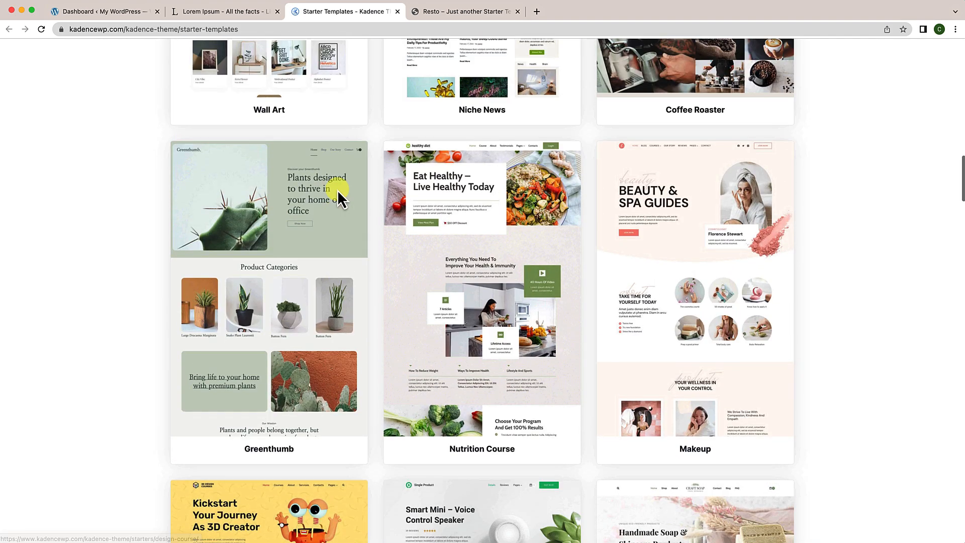
{"action": "scroll", "coordinate": [340, 199], "scroll_direction": "up", "scroll_amount": 12}
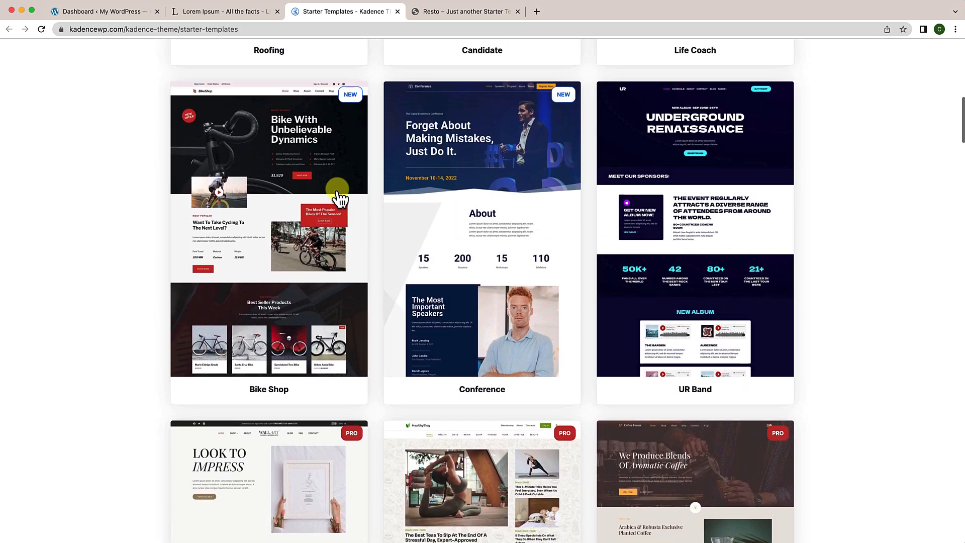
{"action": "scroll", "coordinate": [340, 199], "scroll_direction": "up", "scroll_amount": 2}
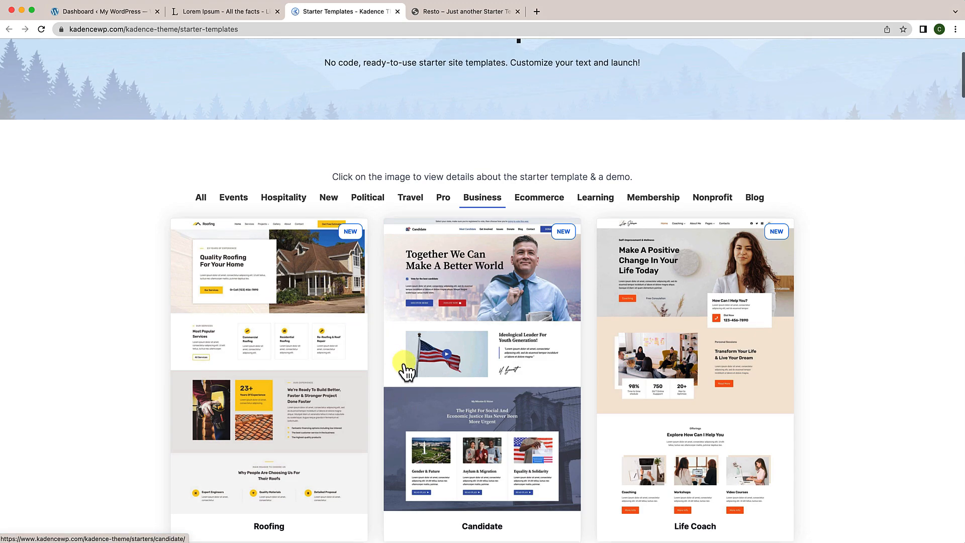
Step: Scroll through the Business templates and back up to Roofing, Candidate and Life Coach
{"action": "scroll", "coordinate": [404, 366], "scroll_direction": "down", "scroll_amount": 1}
{"action": "scroll", "coordinate": [406, 371], "scroll_direction": "down", "scroll_amount": 1}
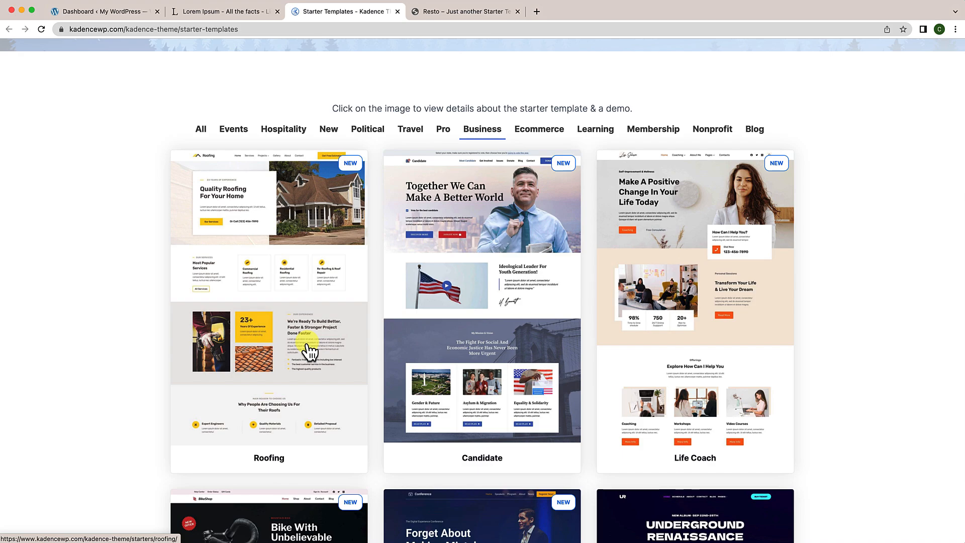
{"action": "scroll", "coordinate": [315, 352], "scroll_direction": "up", "scroll_amount": 1}
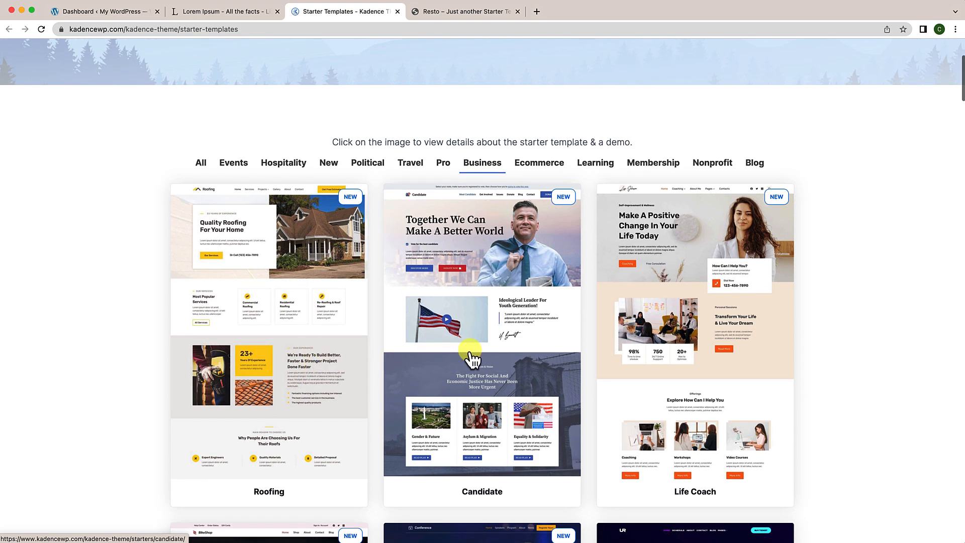
{"action": "scroll", "coordinate": [469, 360], "scroll_direction": "down", "scroll_amount": 7}
{"action": "scroll", "coordinate": [473, 359], "scroll_direction": "down", "scroll_amount": 10}
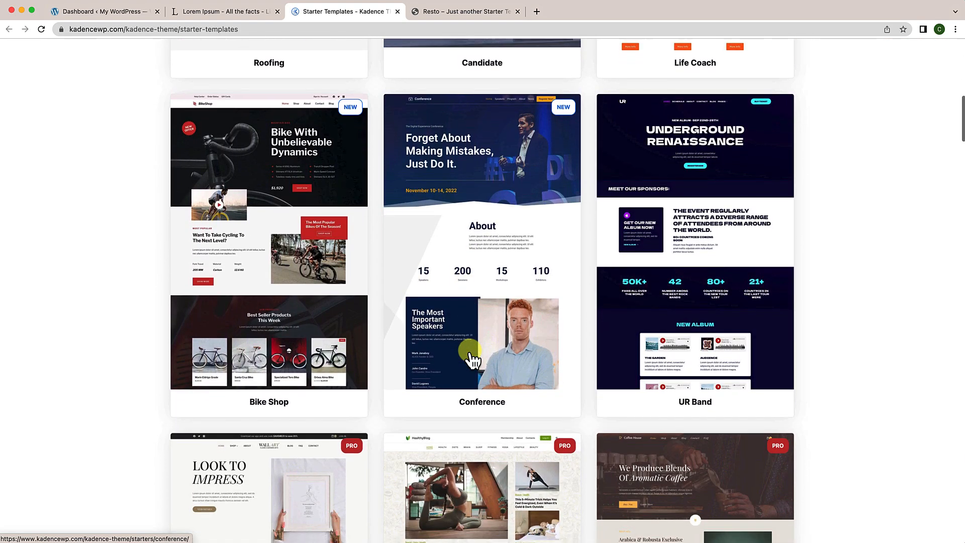
{"action": "scroll", "coordinate": [472, 359], "scroll_direction": "down", "scroll_amount": 10}
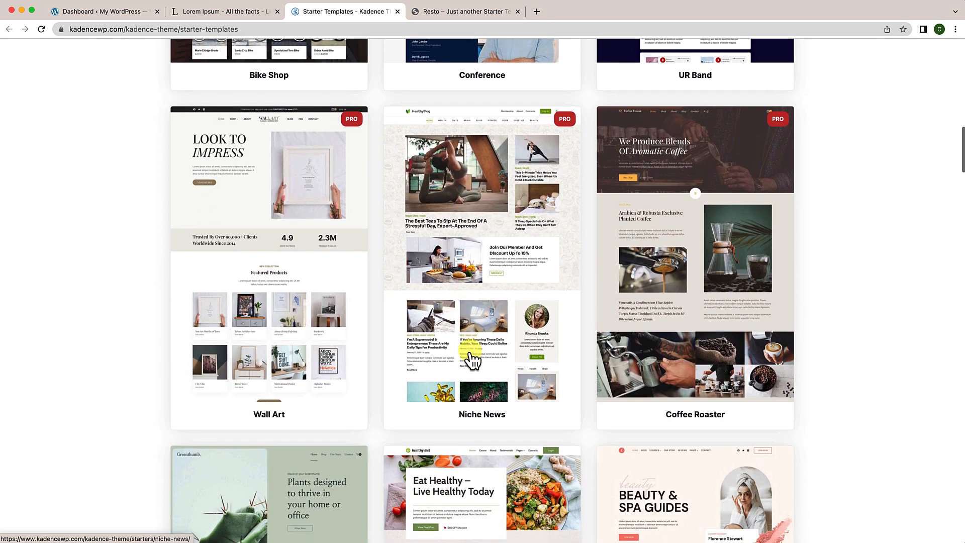
{"action": "scroll", "coordinate": [472, 359], "scroll_direction": "down", "scroll_amount": 8}
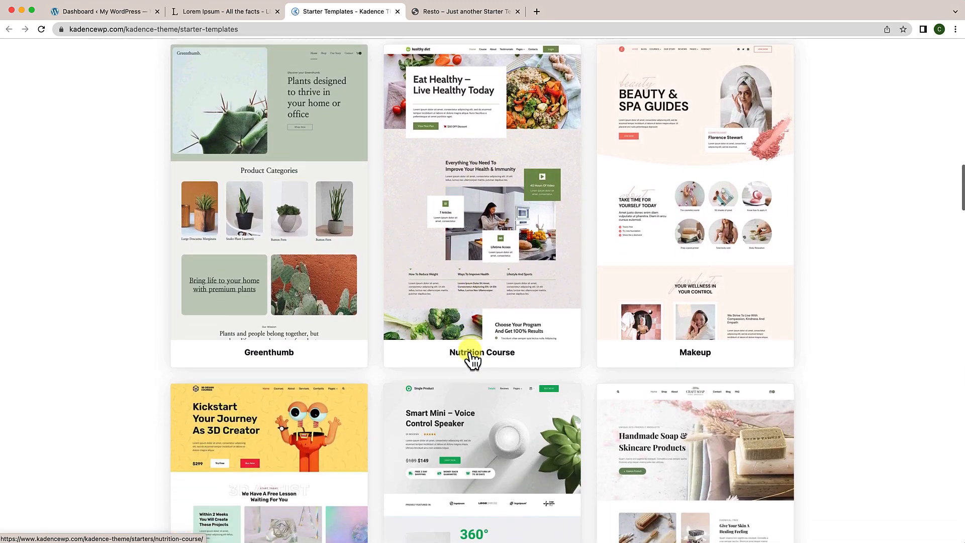
{"action": "scroll", "coordinate": [471, 358], "scroll_direction": "down", "scroll_amount": 6}
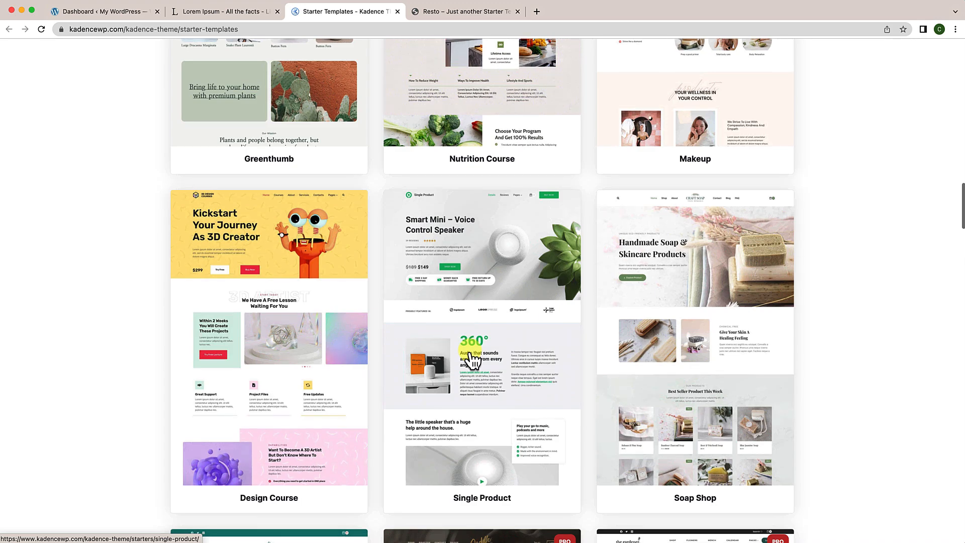
{"action": "scroll", "coordinate": [470, 351], "scroll_direction": "down", "scroll_amount": 10}
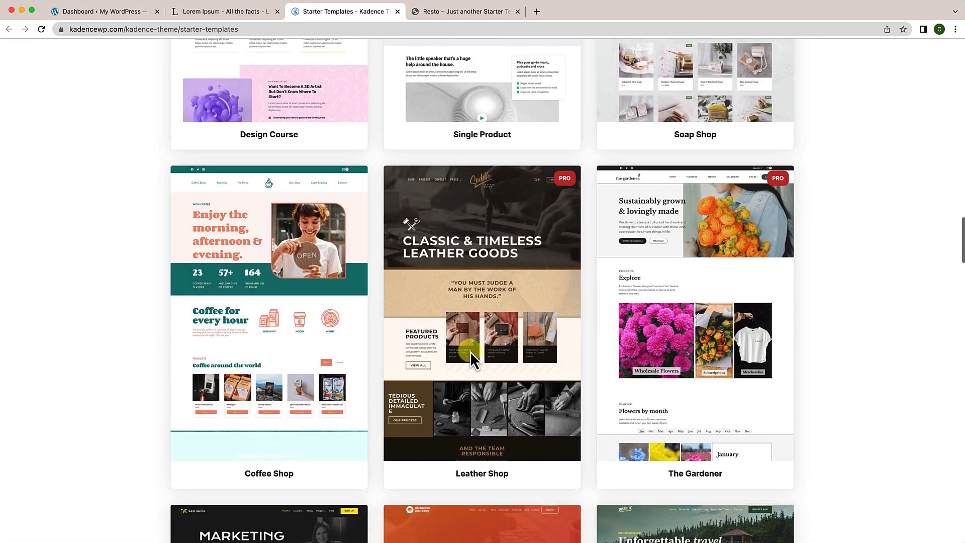
{"action": "scroll", "coordinate": [472, 359], "scroll_direction": "down", "scroll_amount": 4}
{"action": "scroll", "coordinate": [473, 359], "scroll_direction": "up", "scroll_amount": 12}
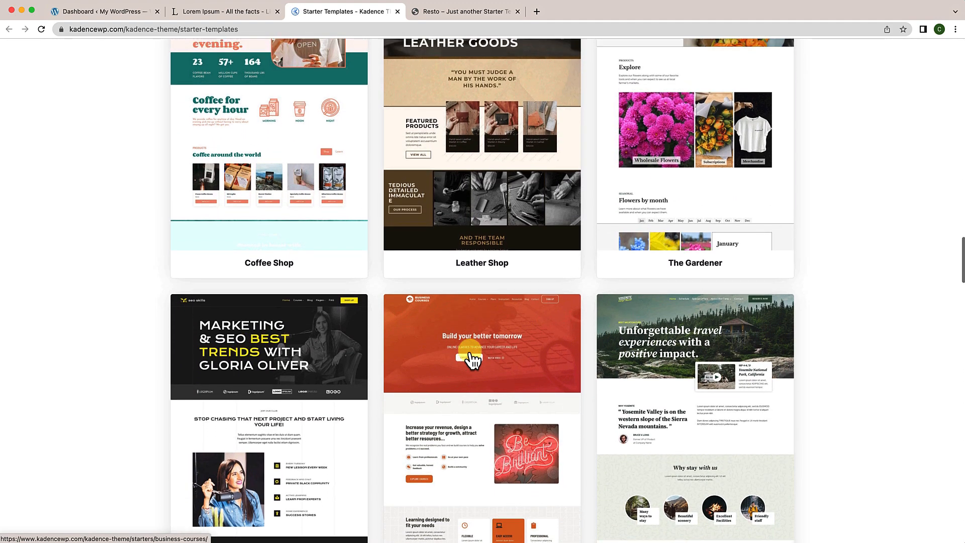
{"action": "scroll", "coordinate": [471, 358], "scroll_direction": "up", "scroll_amount": 12}
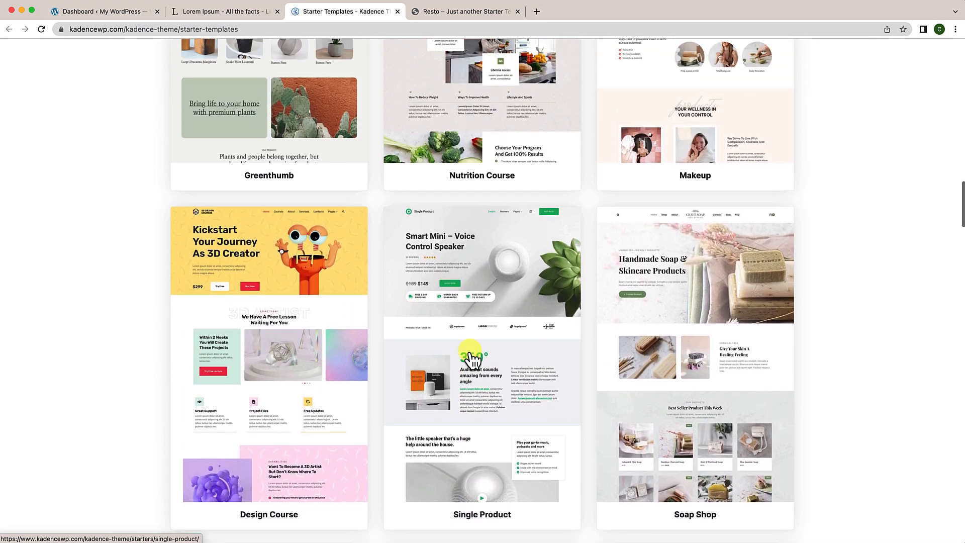
{"action": "scroll", "coordinate": [473, 360], "scroll_direction": "up", "scroll_amount": 15}
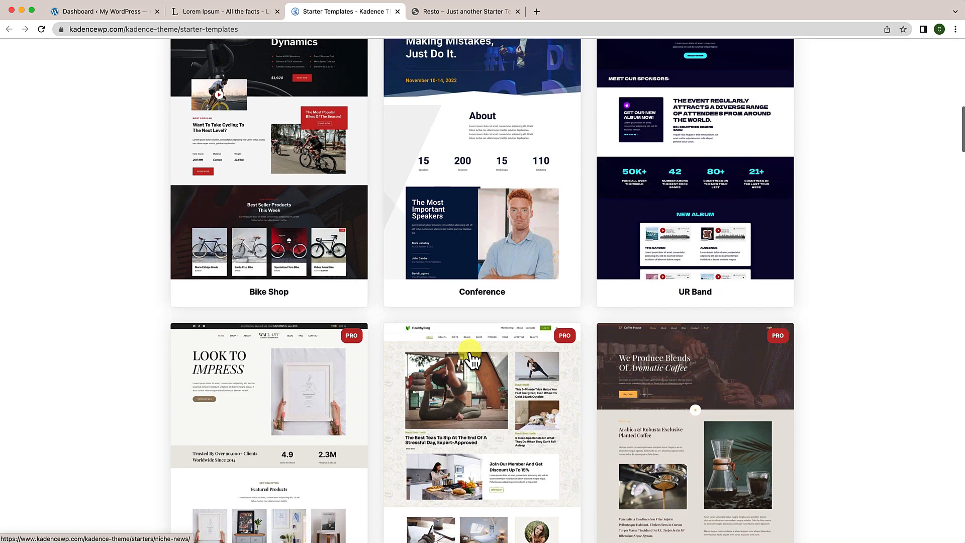
{"action": "scroll", "coordinate": [473, 359], "scroll_direction": "up", "scroll_amount": 7}
{"action": "scroll", "coordinate": [472, 359], "scroll_direction": "up", "scroll_amount": 5}
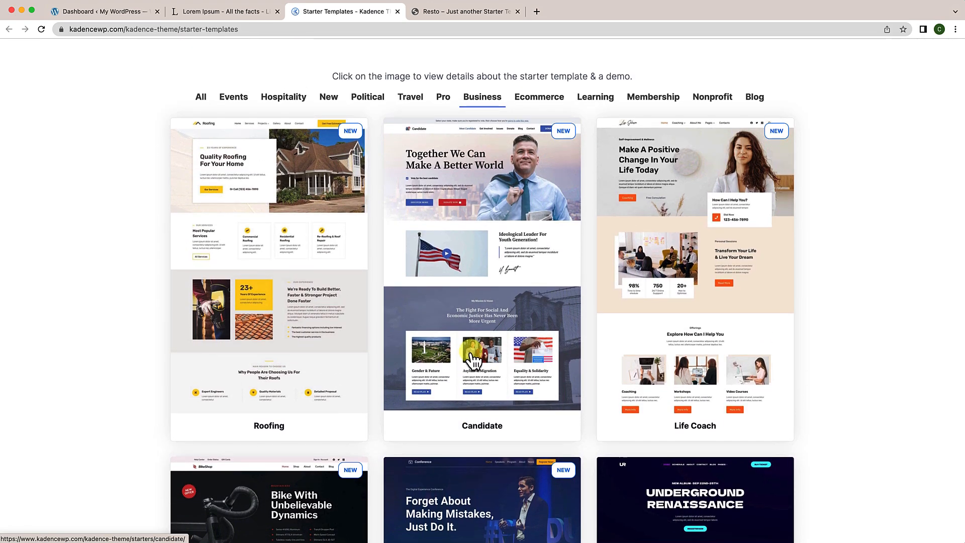
{"action": "scroll", "coordinate": [472, 359], "scroll_direction": "down", "scroll_amount": 3}
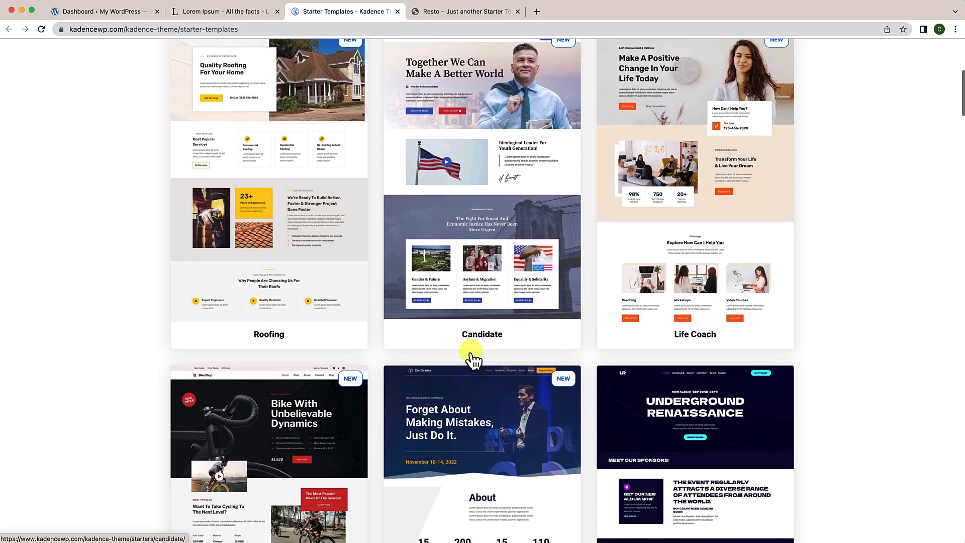
{"action": "scroll", "coordinate": [473, 359], "scroll_direction": "down", "scroll_amount": 2}
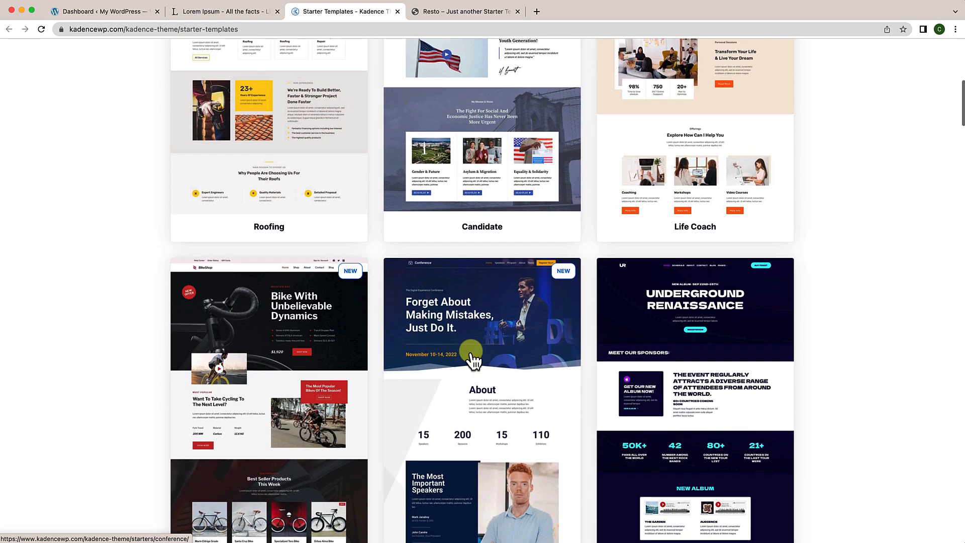
{"action": "scroll", "coordinate": [472, 359], "scroll_direction": "down", "scroll_amount": 6}
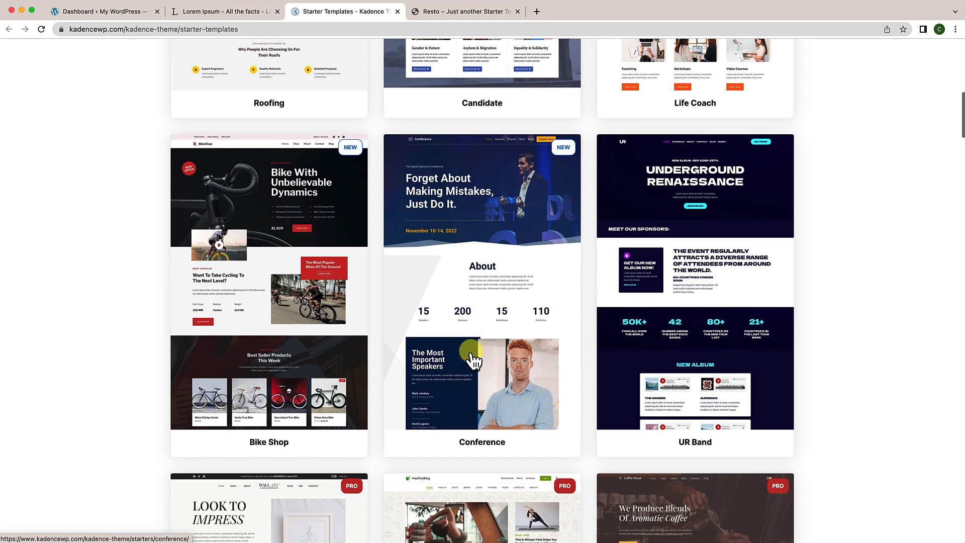
{"action": "scroll", "coordinate": [472, 359], "scroll_direction": "up", "scroll_amount": 12}
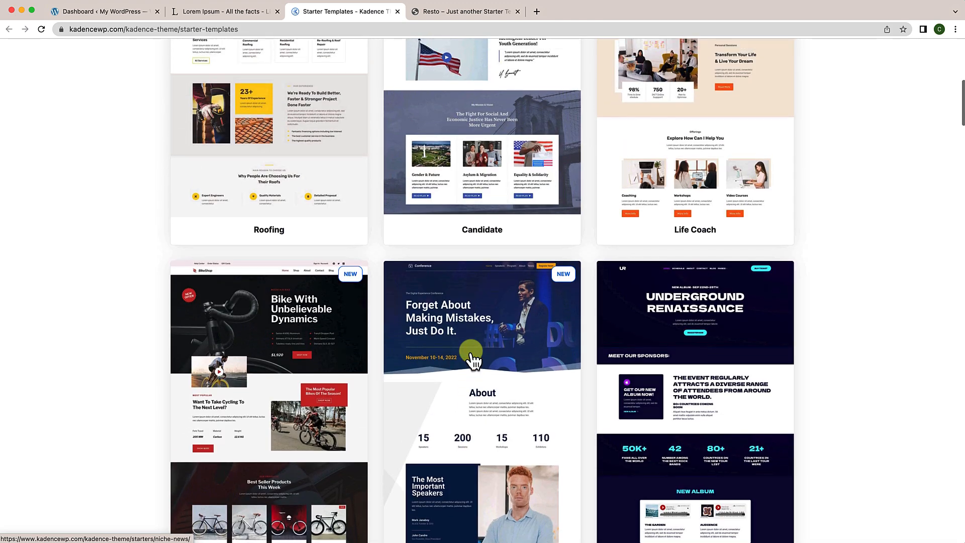
{"action": "scroll", "coordinate": [472, 359], "scroll_direction": "up", "scroll_amount": 1}
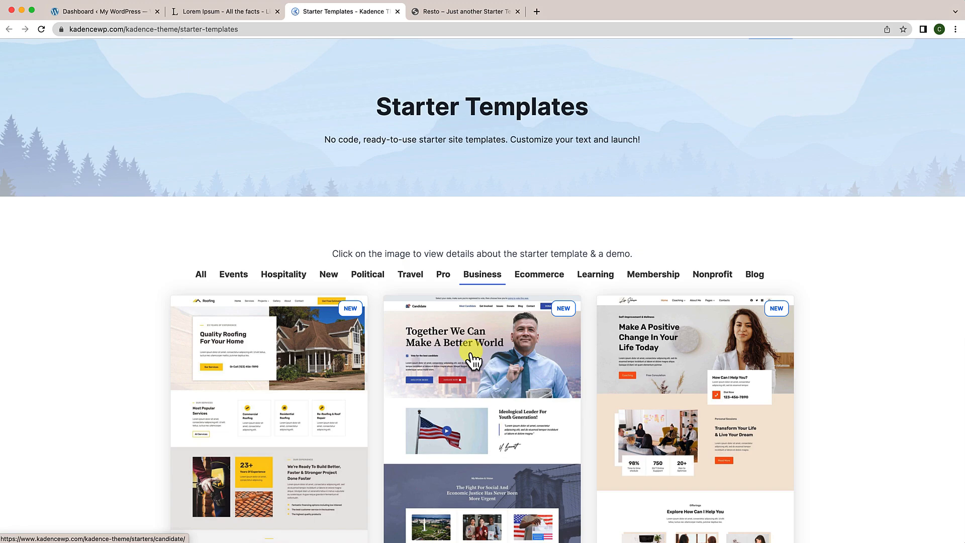
Step: From Plugins > Add New, search 'Kadence s' and install Kadence Starter Templates
{"action": "left_click", "coordinate": [128, 13]}
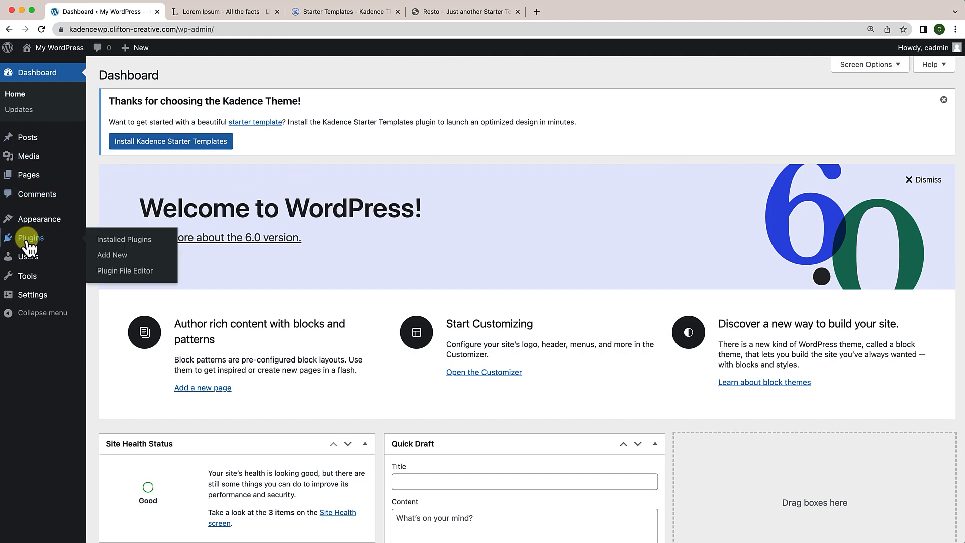
{"action": "mouse_move", "coordinate": [60, 245]}
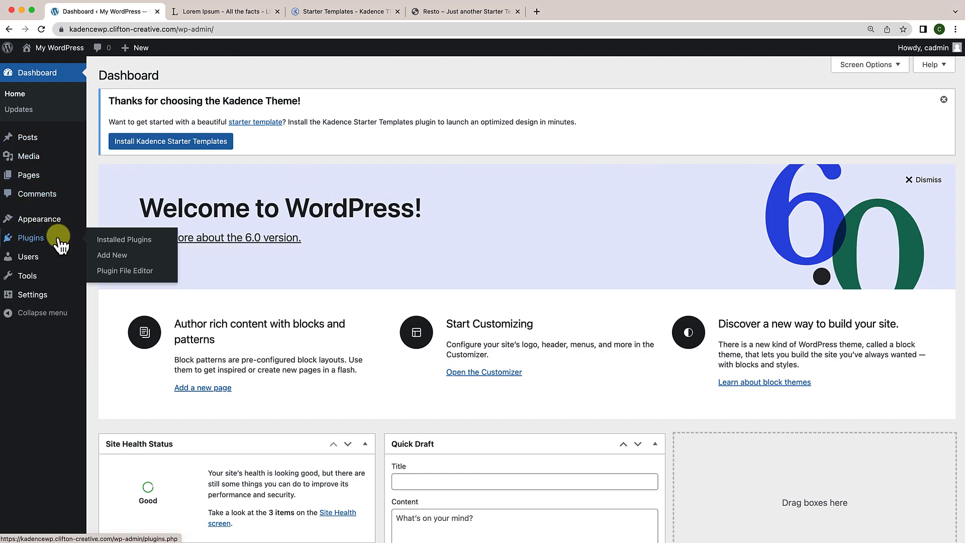
{"action": "left_click", "coordinate": [104, 255]}
{"action": "left_click", "coordinate": [830, 180]}
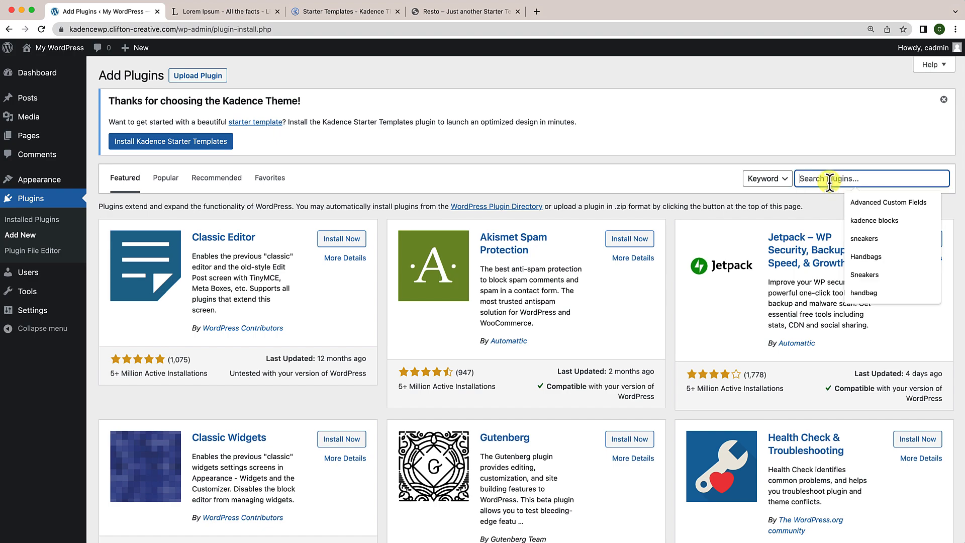
{"action": "type", "text": "Kadence"}
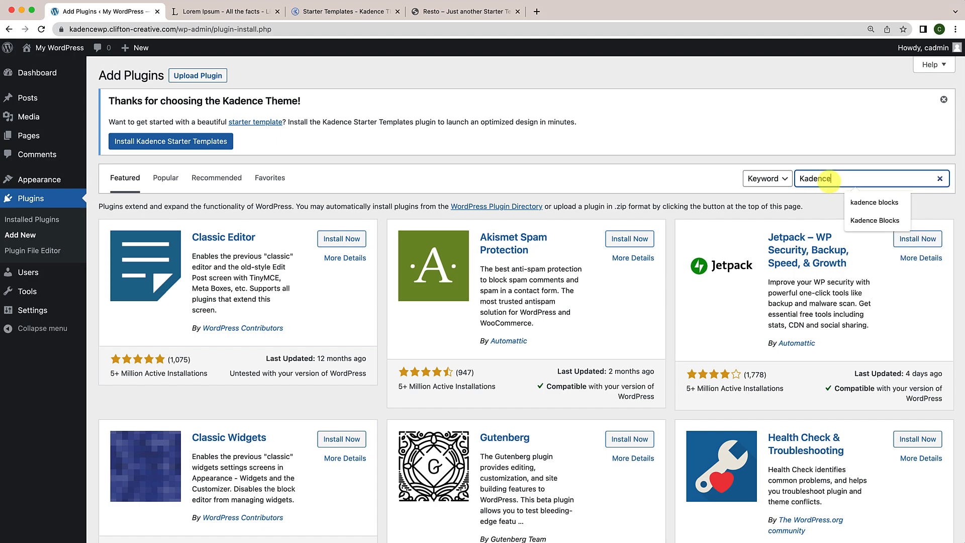
{"action": "type", "text": " starter"}
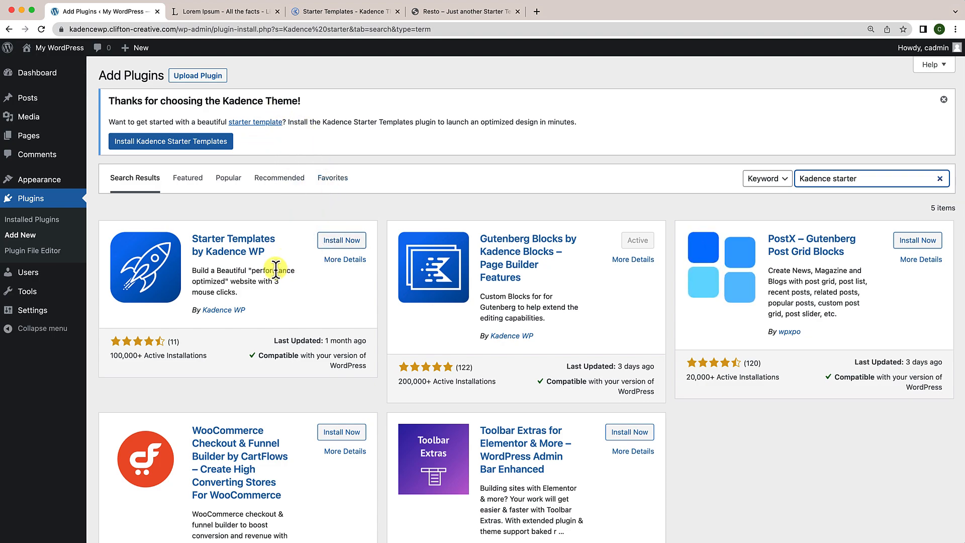
{"action": "left_click", "coordinate": [185, 143]}
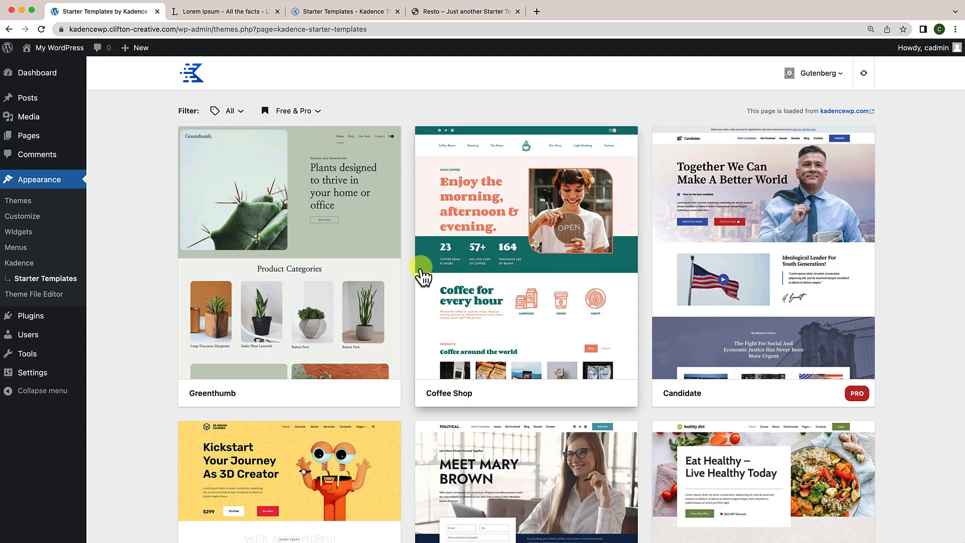
{"action": "scroll", "coordinate": [423, 275], "scroll_direction": "down", "scroll_amount": 20}
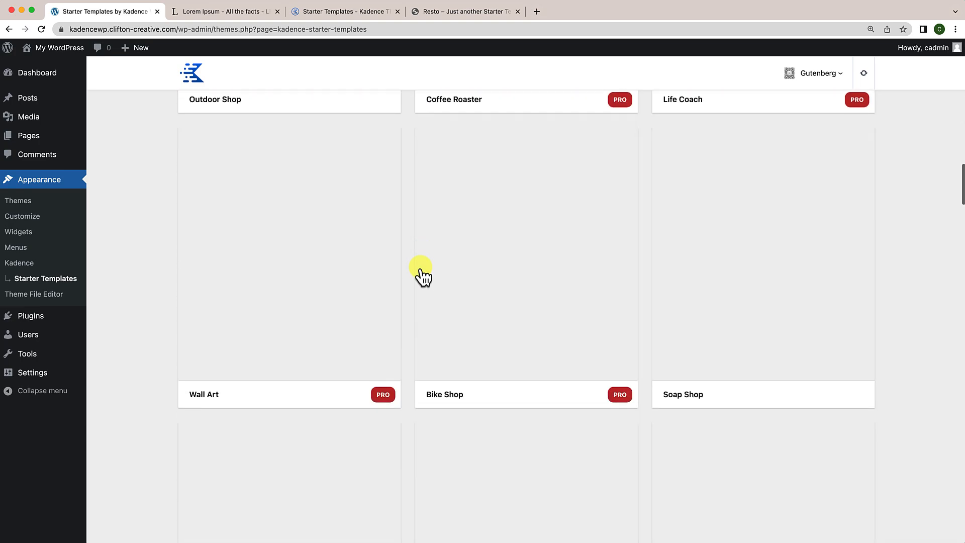
{"action": "scroll", "coordinate": [423, 275], "scroll_direction": "up", "scroll_amount": 12}
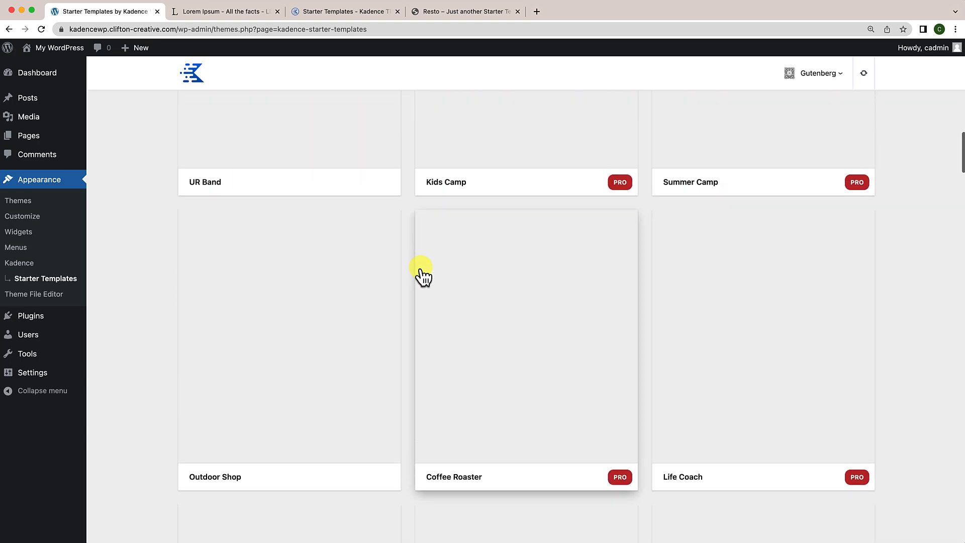
{"action": "left_click", "coordinate": [422, 276]}
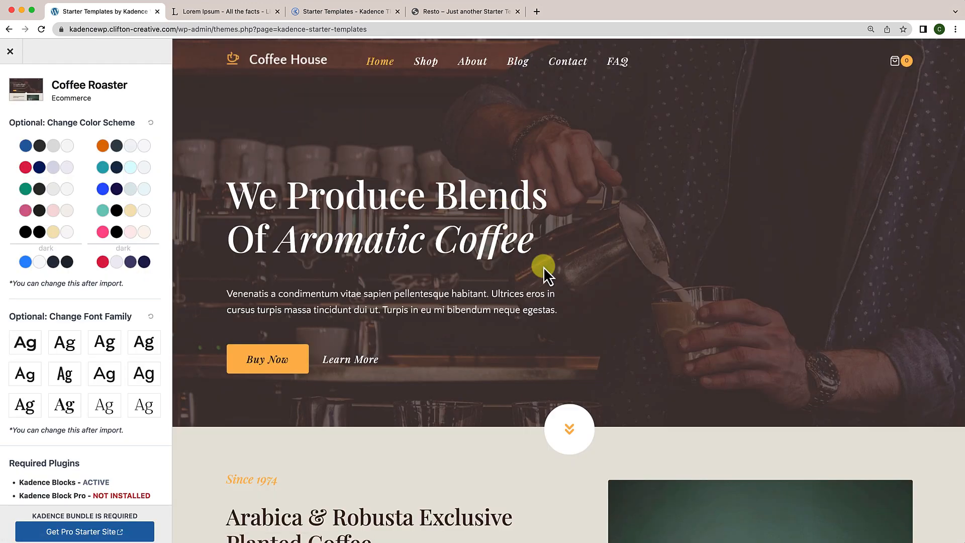
{"action": "scroll", "coordinate": [546, 274], "scroll_direction": "down", "scroll_amount": 4}
{"action": "scroll", "coordinate": [546, 274], "scroll_direction": "up", "scroll_amount": 4}
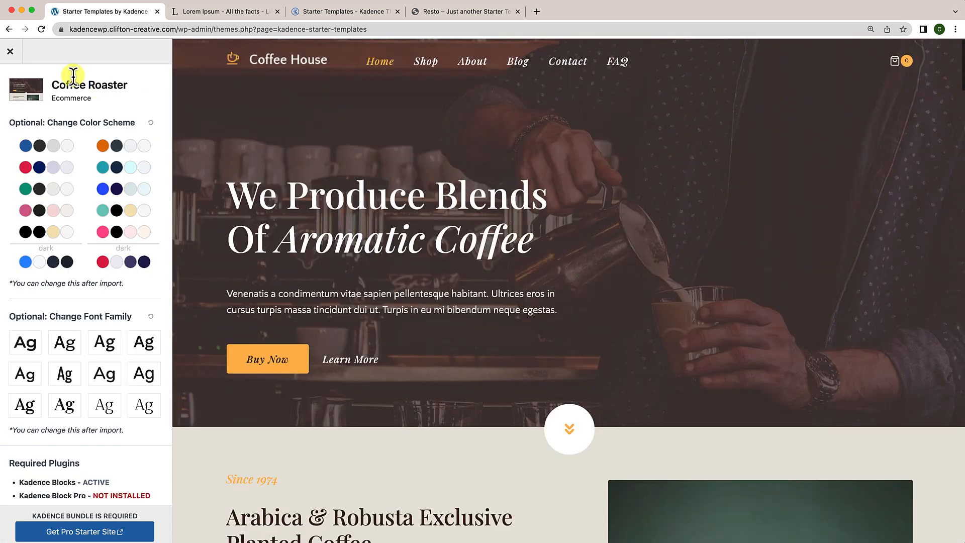
{"action": "left_click", "coordinate": [10, 51]}
{"action": "scroll", "coordinate": [449, 328], "scroll_direction": "down", "scroll_amount": 3}
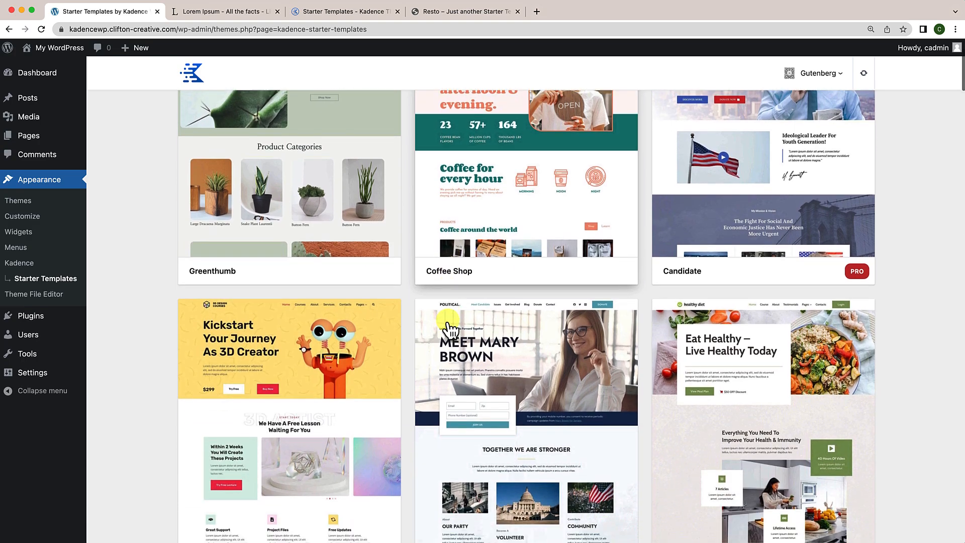
{"action": "scroll", "coordinate": [451, 329], "scroll_direction": "down", "scroll_amount": 3}
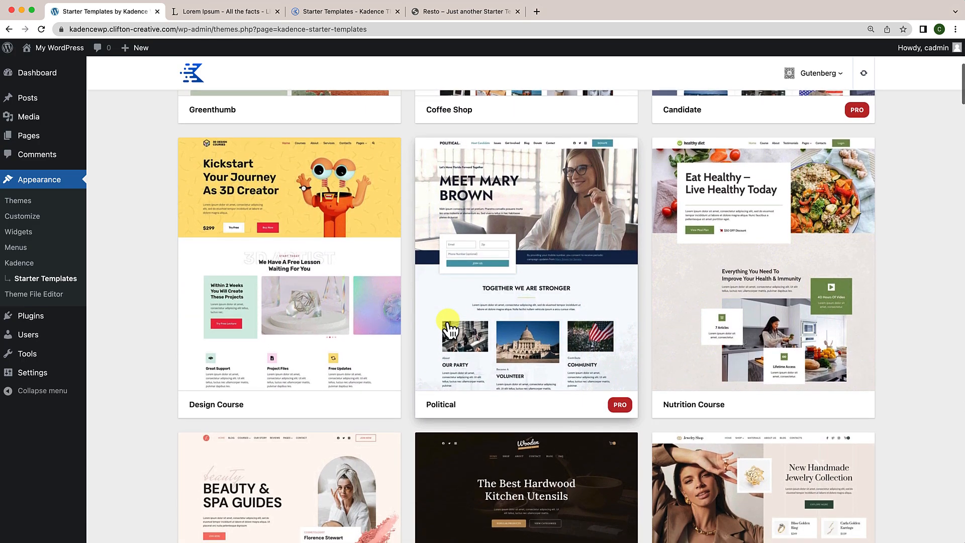
{"action": "scroll", "coordinate": [451, 329], "scroll_direction": "down", "scroll_amount": 5}
{"action": "scroll", "coordinate": [451, 329], "scroll_direction": "up", "scroll_amount": 10}
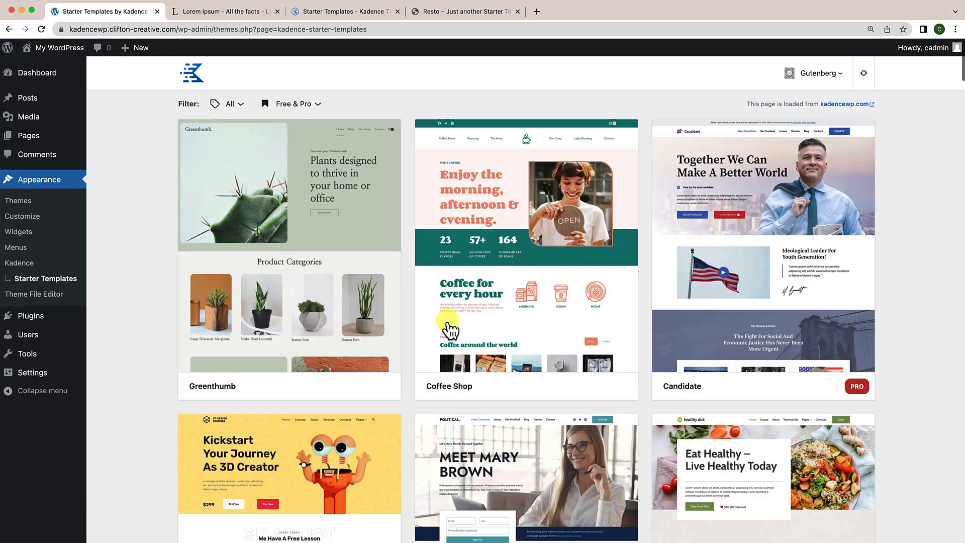
{"action": "scroll", "coordinate": [451, 329], "scroll_direction": "down", "scroll_amount": 15}
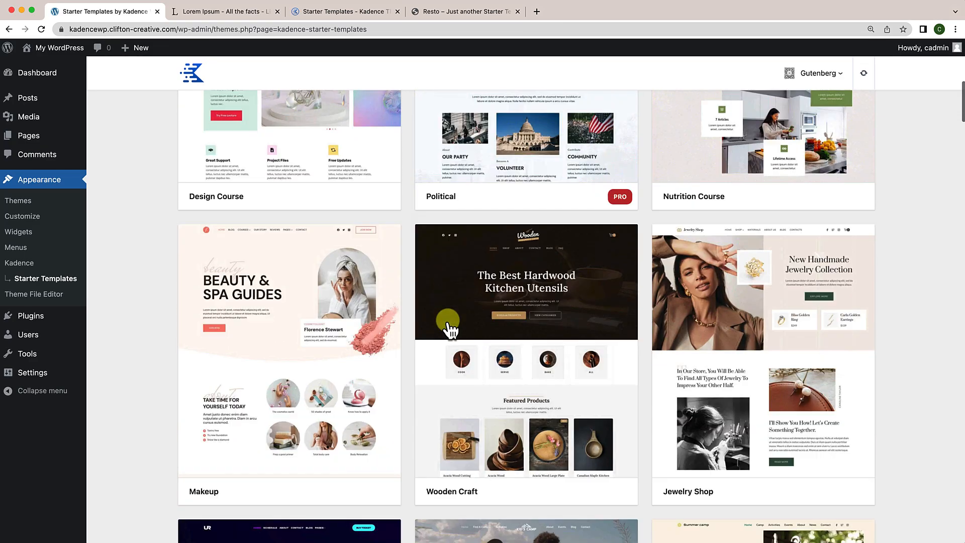
{"action": "scroll", "coordinate": [451, 329], "scroll_direction": "up", "scroll_amount": 14}
{"action": "scroll", "coordinate": [451, 330], "scroll_direction": "down", "scroll_amount": 5}
{"action": "scroll", "coordinate": [449, 330], "scroll_direction": "down", "scroll_amount": 5}
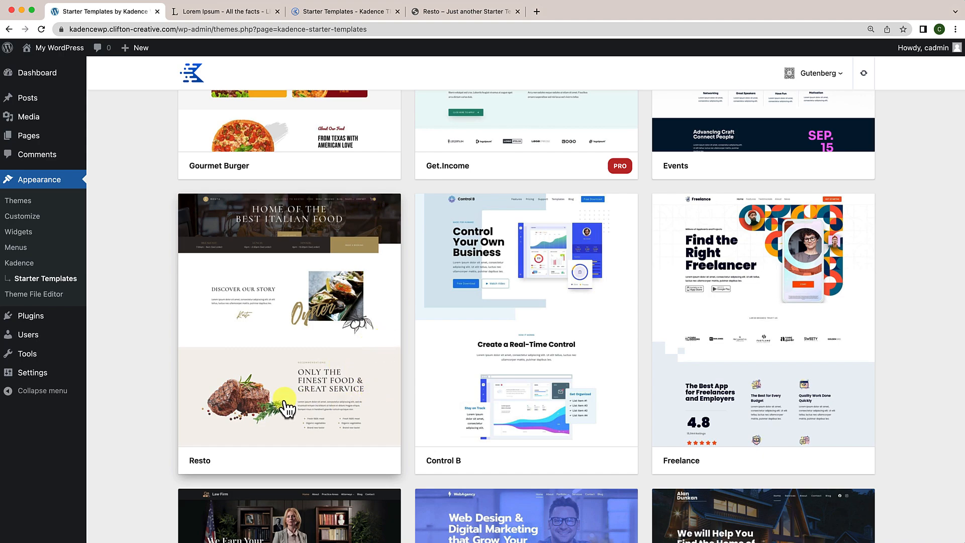
Step: Open the Resto starter template's preview and import options
{"action": "left_click", "coordinate": [283, 318]}
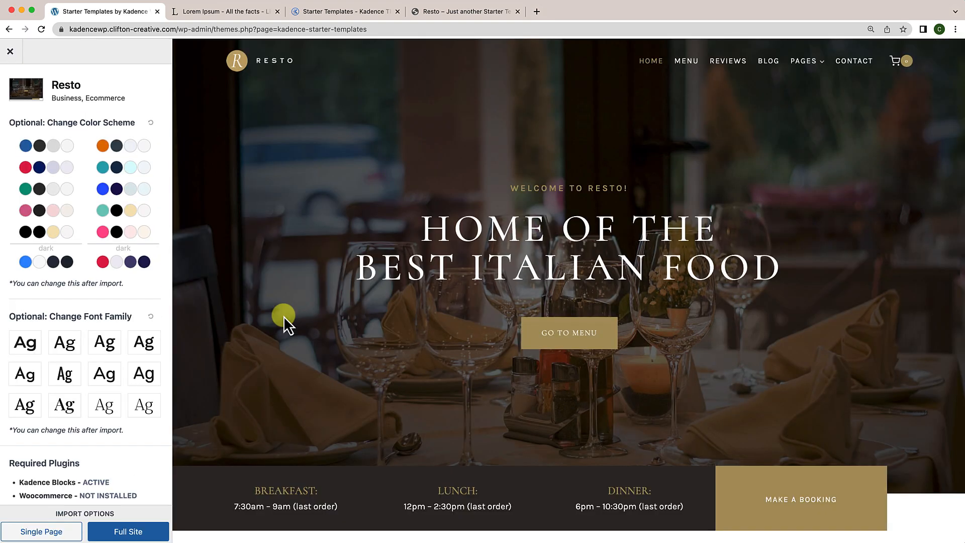
{"action": "scroll", "coordinate": [482, 373], "scroll_direction": "down", "scroll_amount": 15}
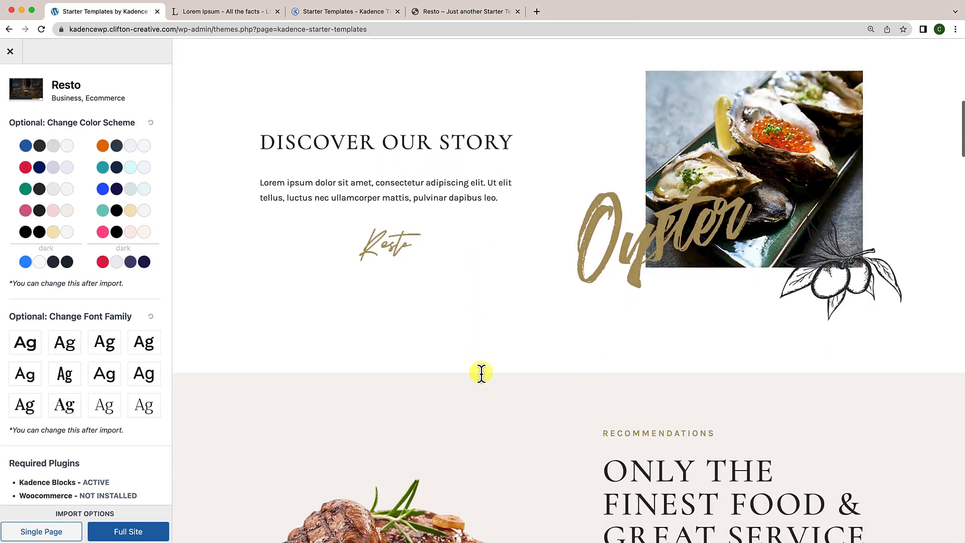
{"action": "scroll", "coordinate": [481, 373], "scroll_direction": "down", "scroll_amount": 10}
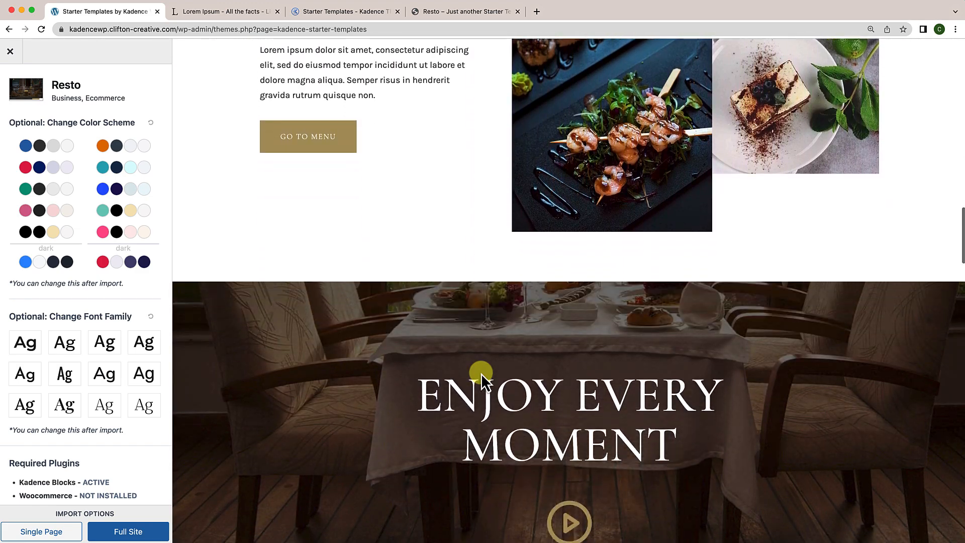
{"action": "scroll", "coordinate": [481, 373], "scroll_direction": "up", "scroll_amount": 12}
Step: Try orange, teal, blue and green colour schemes, reset to gold, then try teal/black/beige
{"action": "left_click", "coordinate": [129, 146]}
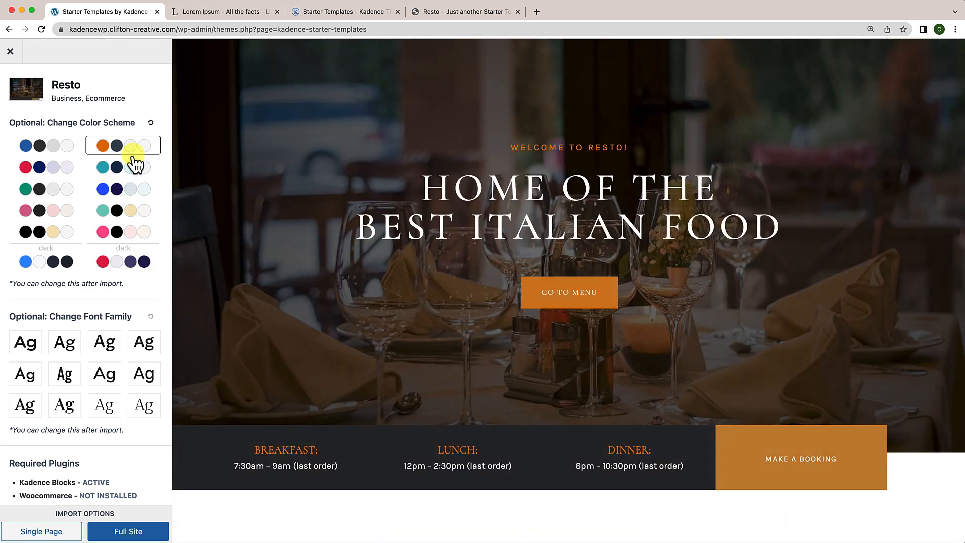
{"action": "scroll", "coordinate": [246, 183], "scroll_direction": "up", "scroll_amount": 2}
{"action": "left_click", "coordinate": [123, 167]}
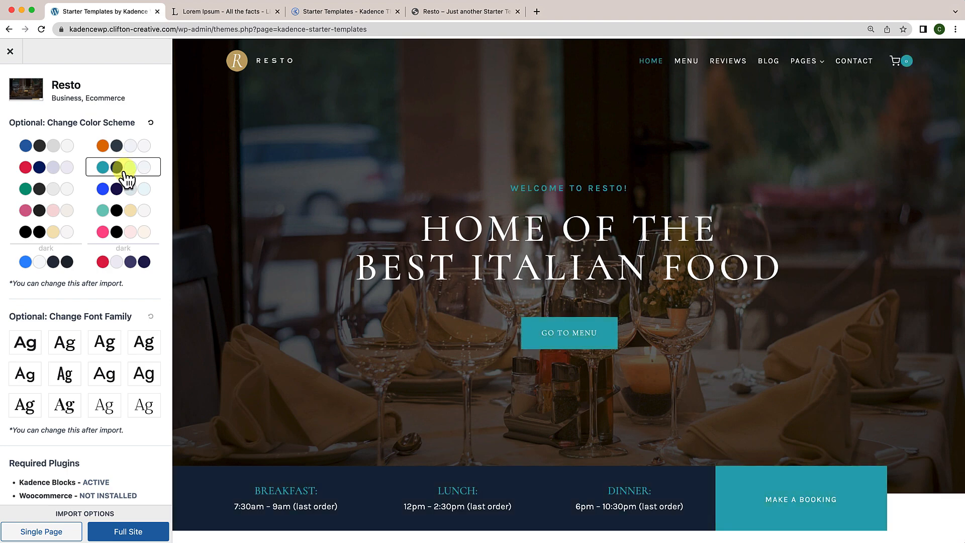
{"action": "left_click", "coordinate": [123, 190]}
{"action": "left_click", "coordinate": [46, 188]}
{"action": "left_click", "coordinate": [113, 145]}
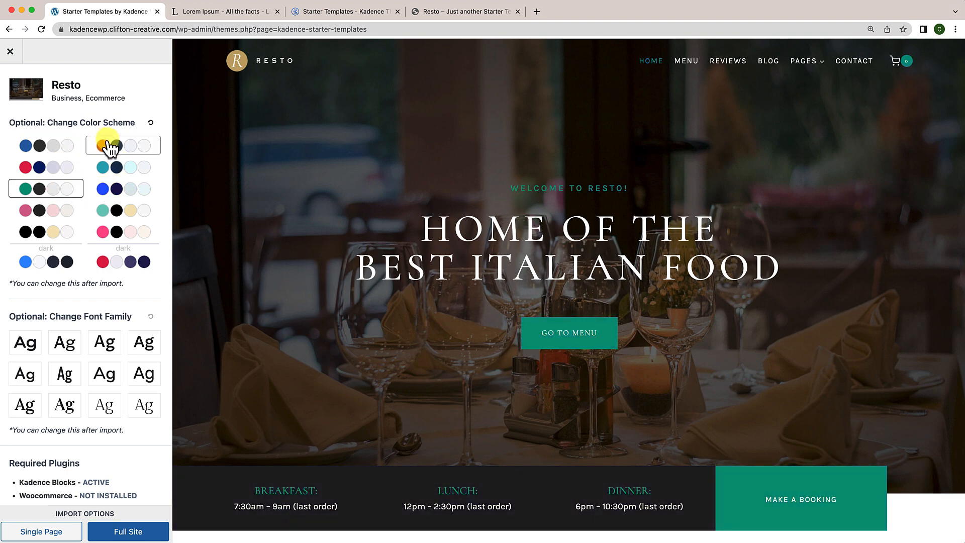
{"action": "left_click", "coordinate": [151, 123]}
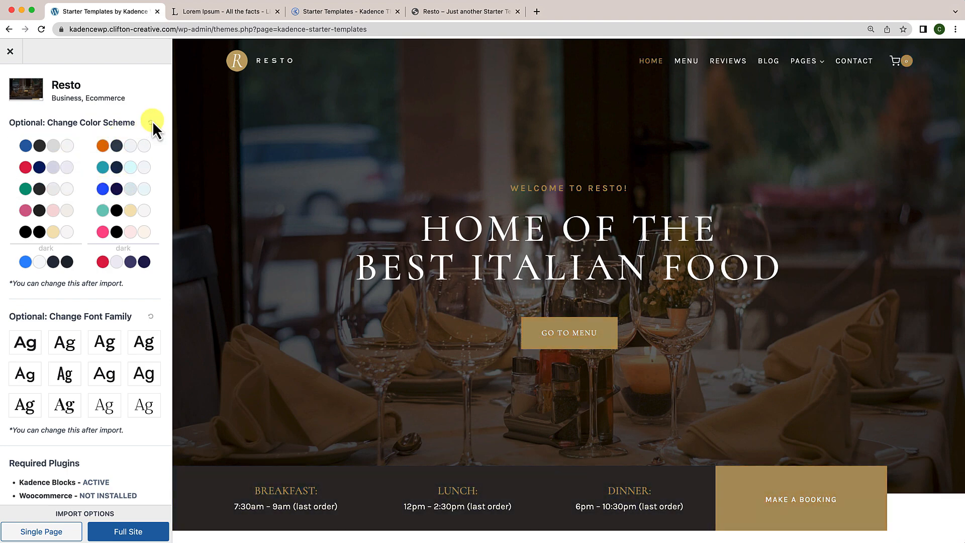
{"action": "left_click", "coordinate": [119, 212]}
Step: Try several sans-serif and serif font pairings, then reset fonts to the template default
{"action": "left_click", "coordinate": [106, 342]}
{"action": "left_click", "coordinate": [143, 344]}
{"action": "left_click", "coordinate": [103, 376]}
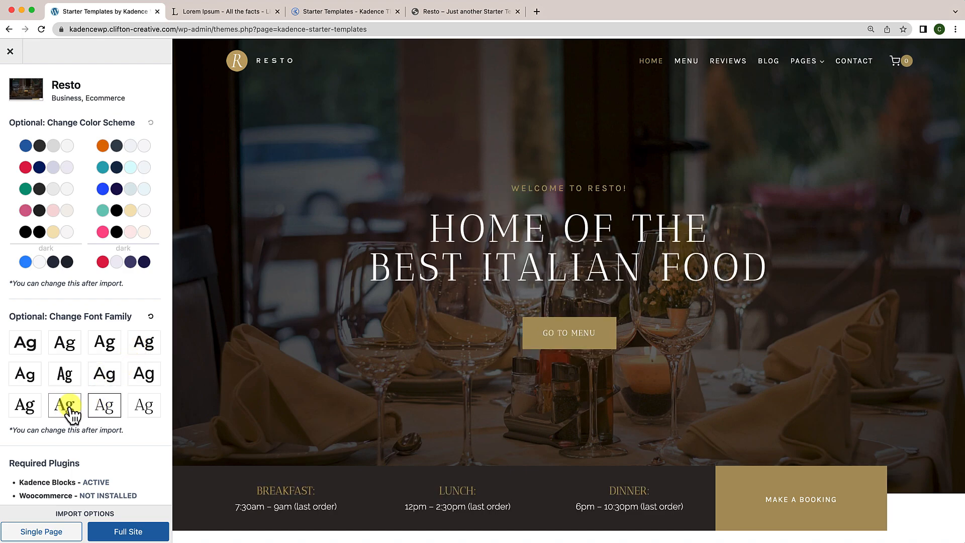
{"action": "left_click", "coordinate": [30, 405]}
{"action": "left_click", "coordinate": [139, 411]}
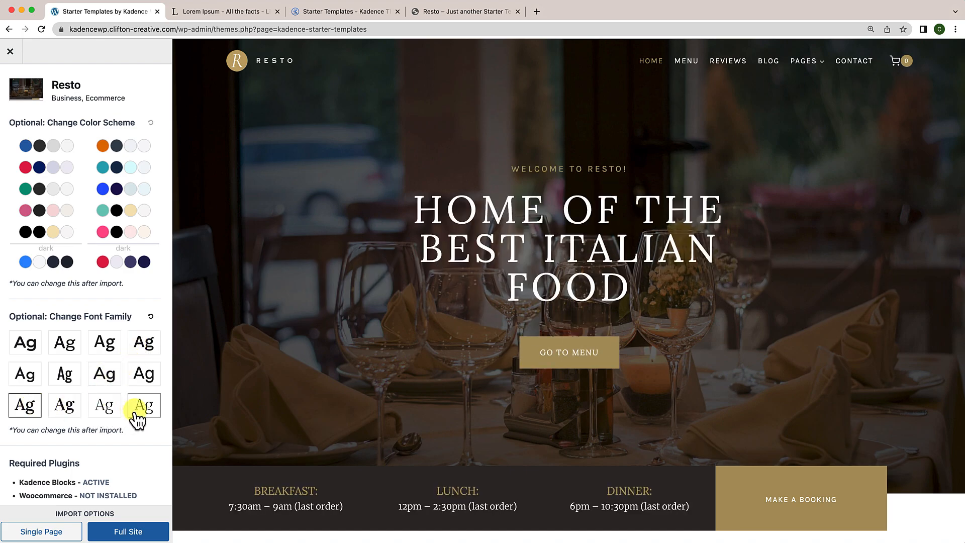
{"action": "left_click", "coordinate": [151, 317]}
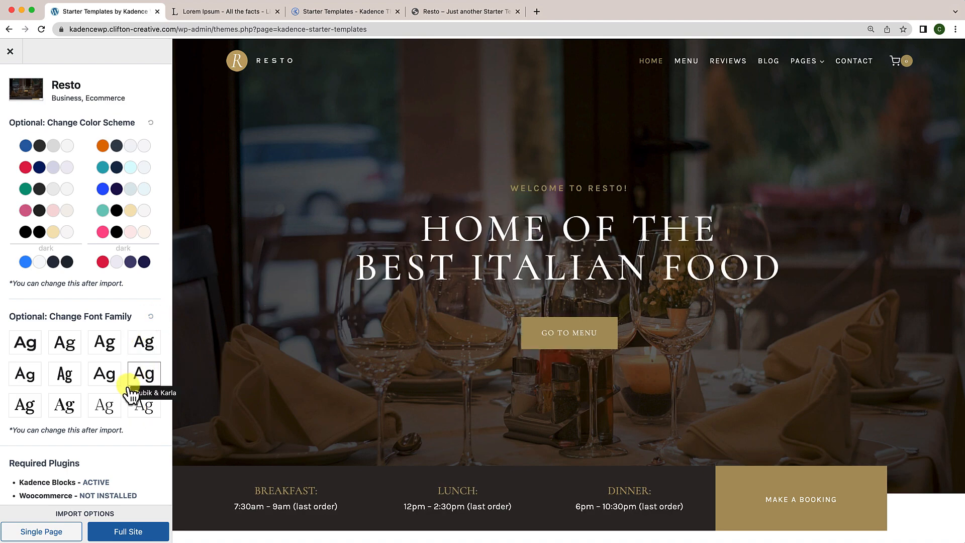
{"action": "scroll", "coordinate": [44, 494], "scroll_direction": "down", "scroll_amount": 2}
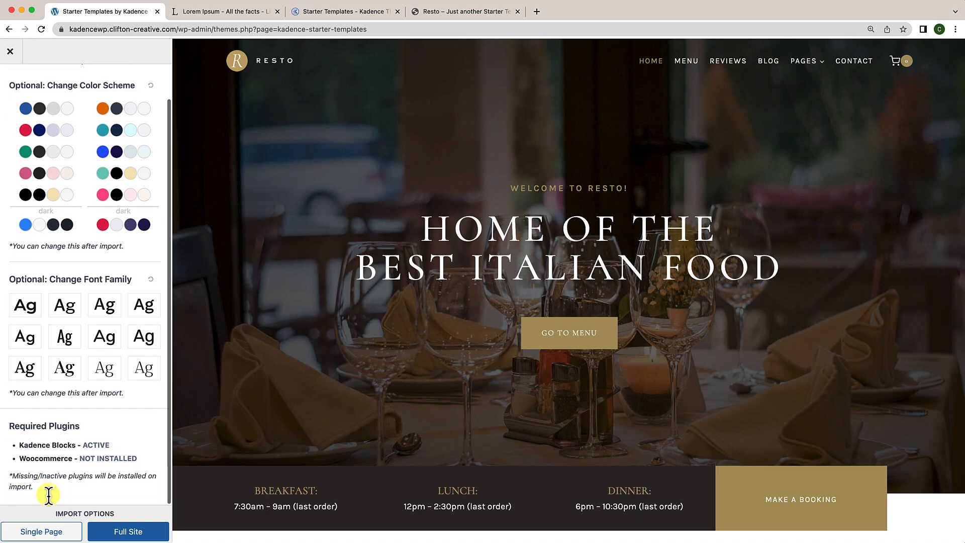
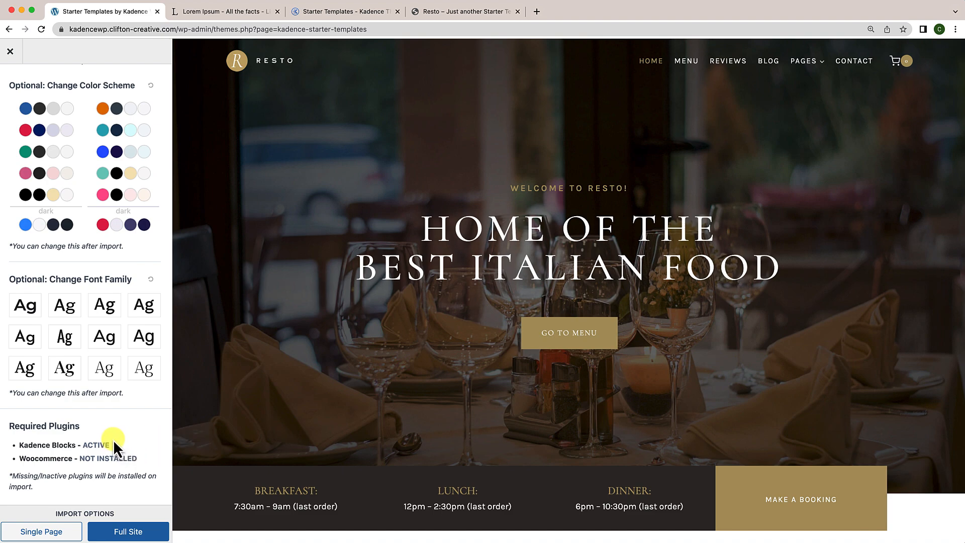
Step: Import Resto as the full site, accepting the privacy terms and skipping subscription, then view it
{"action": "left_click", "coordinate": [128, 533]}
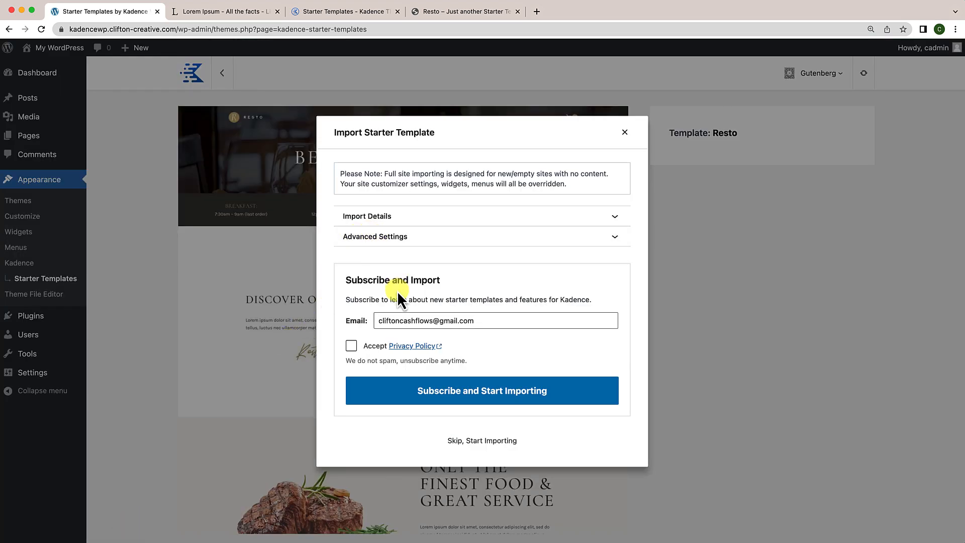
{"action": "left_click", "coordinate": [429, 397]}
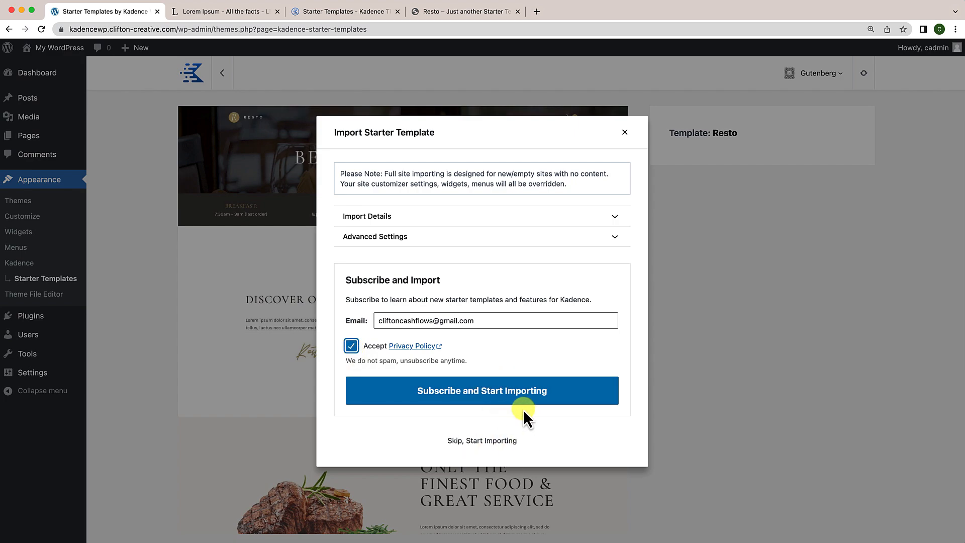
{"action": "left_click", "coordinate": [455, 399]}
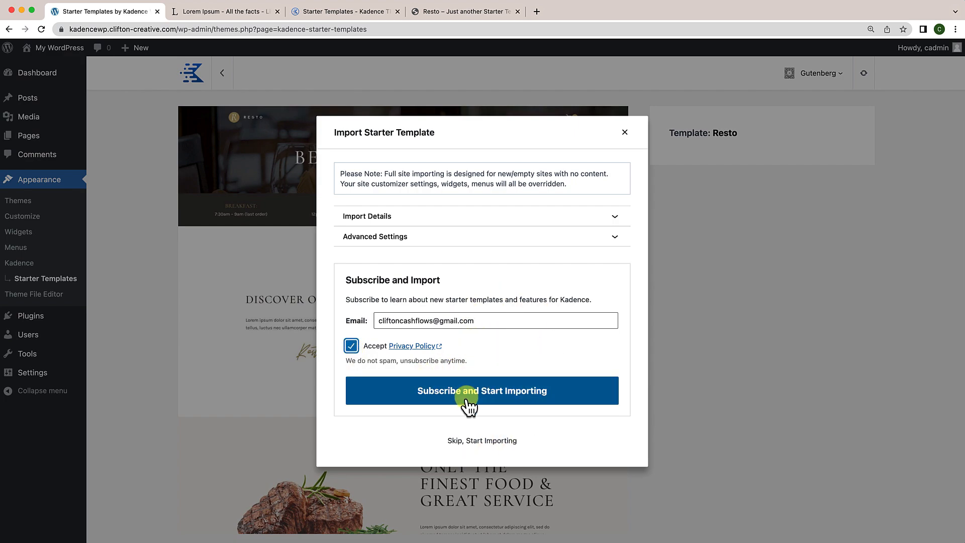
{"action": "left_click", "coordinate": [484, 441]}
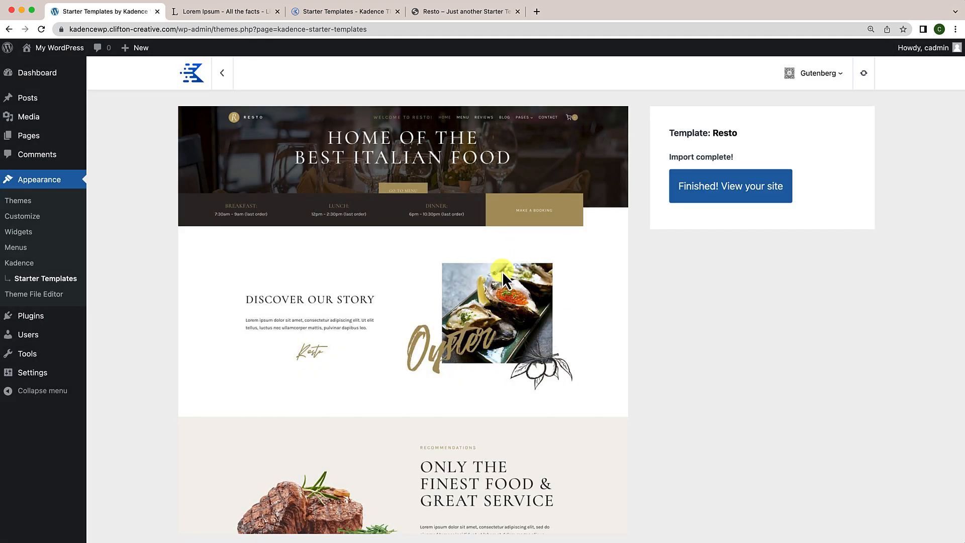
{"action": "left_click", "coordinate": [727, 201]}
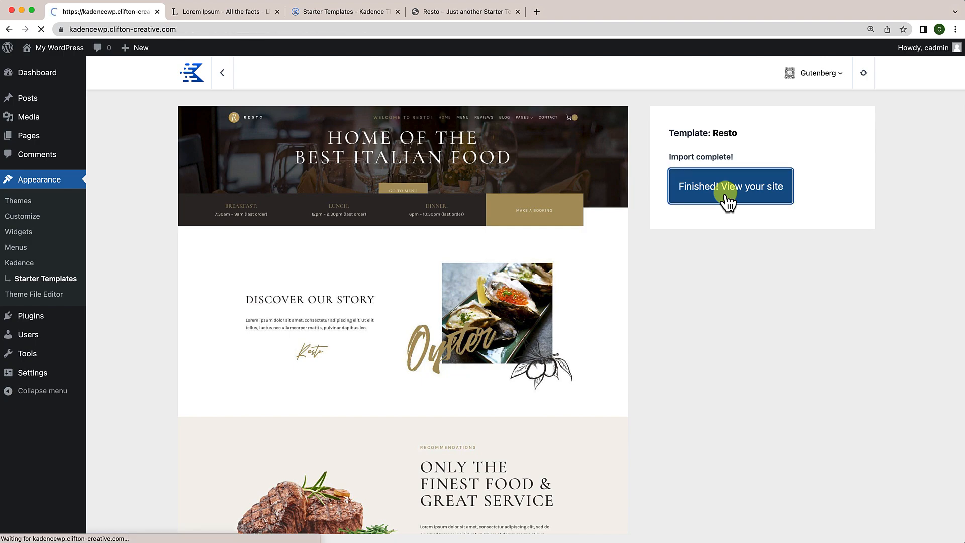
Step: Scroll through the imported Resto home page sections, including the hours and booking bar
{"action": "scroll", "coordinate": [560, 281], "scroll_direction": "down", "scroll_amount": 10}
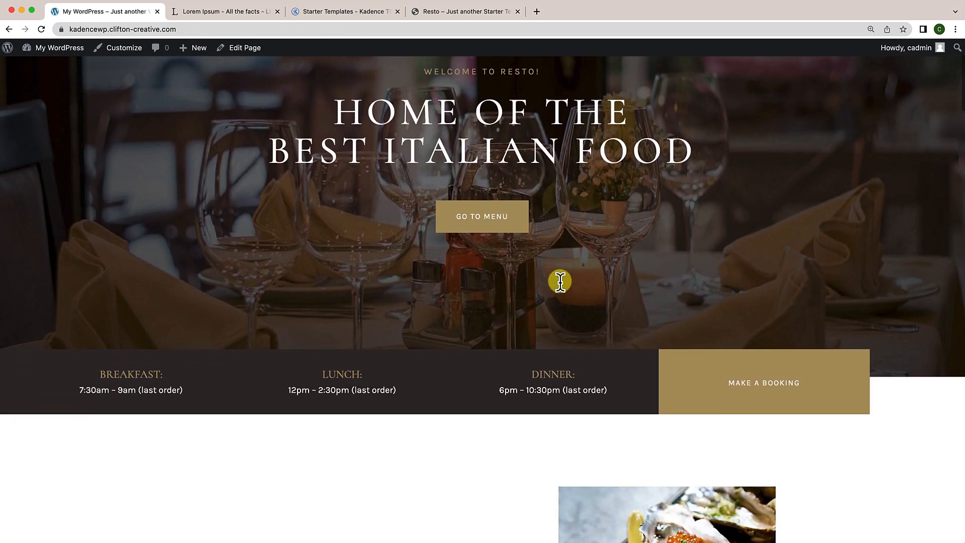
{"action": "scroll", "coordinate": [560, 282], "scroll_direction": "down", "scroll_amount": 15}
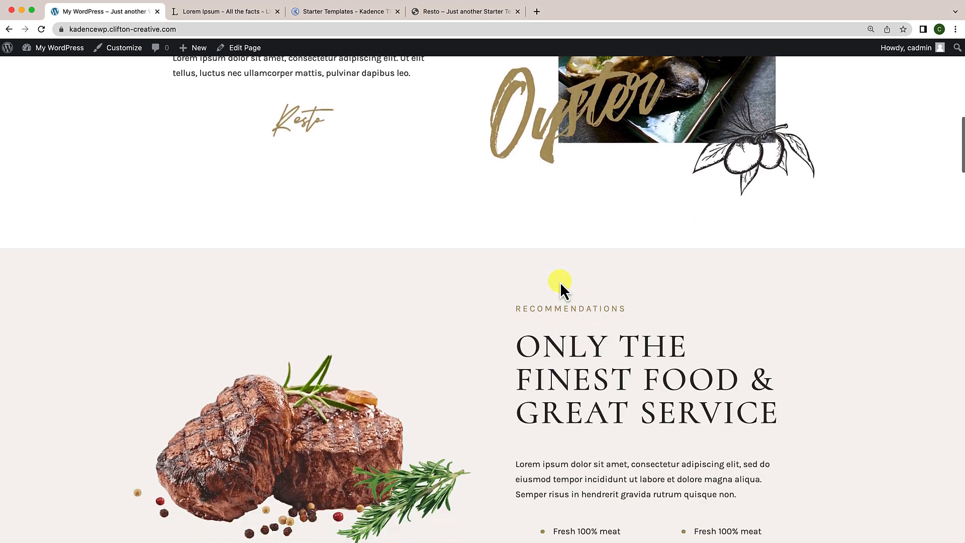
{"action": "scroll", "coordinate": [560, 281], "scroll_direction": "down", "scroll_amount": 15}
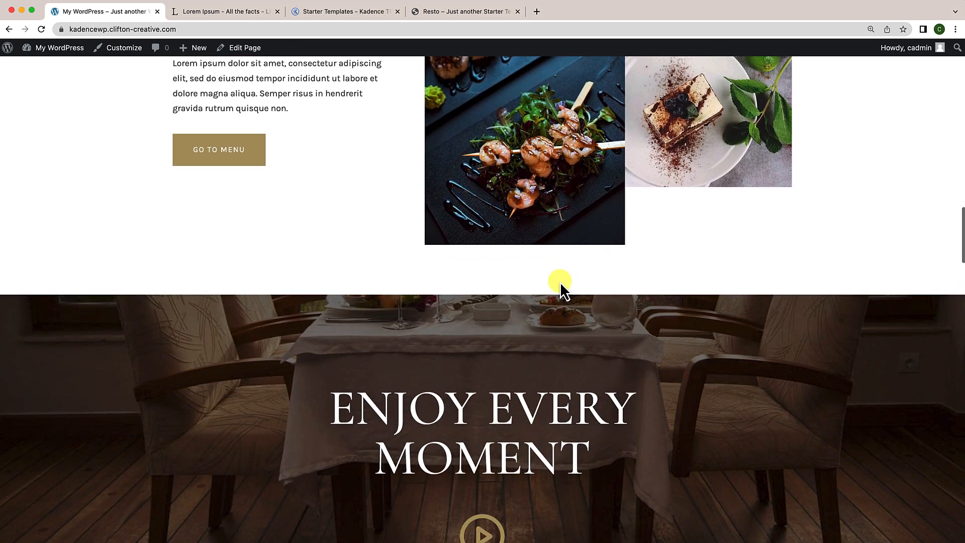
{"action": "scroll", "coordinate": [560, 282], "scroll_direction": "down", "scroll_amount": 15}
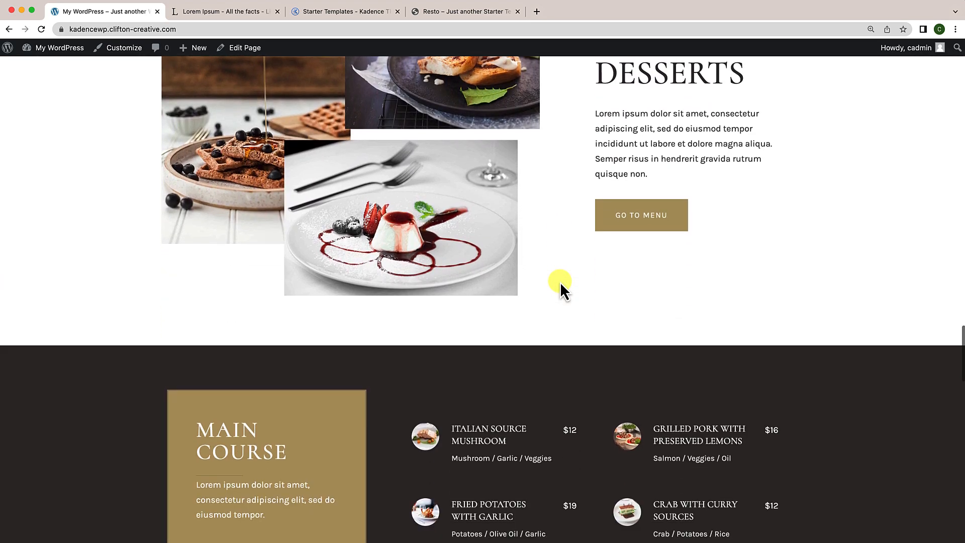
{"action": "scroll", "coordinate": [561, 282], "scroll_direction": "down", "scroll_amount": 7}
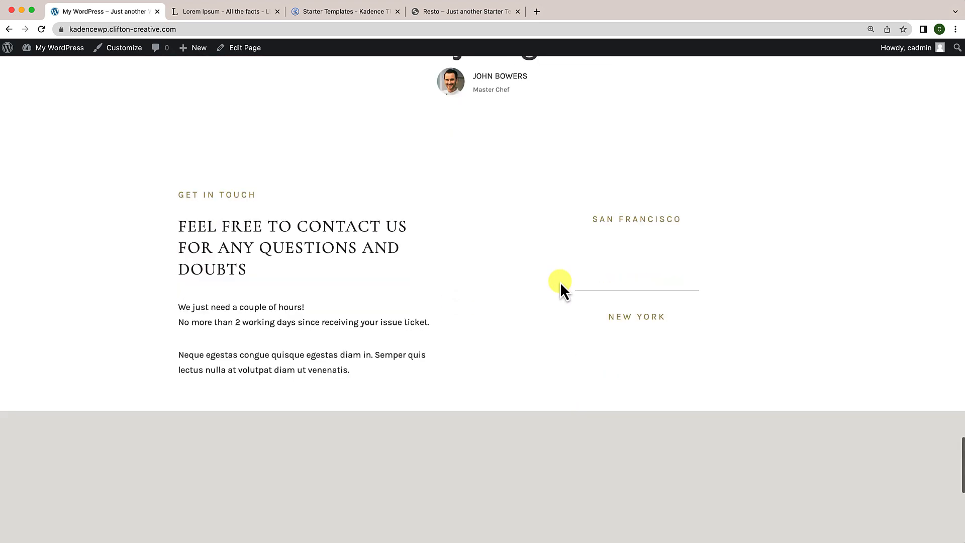
{"action": "scroll", "coordinate": [560, 282], "scroll_direction": "up", "scroll_amount": 20}
{"action": "scroll", "coordinate": [561, 285], "scroll_direction": "up", "scroll_amount": 15}
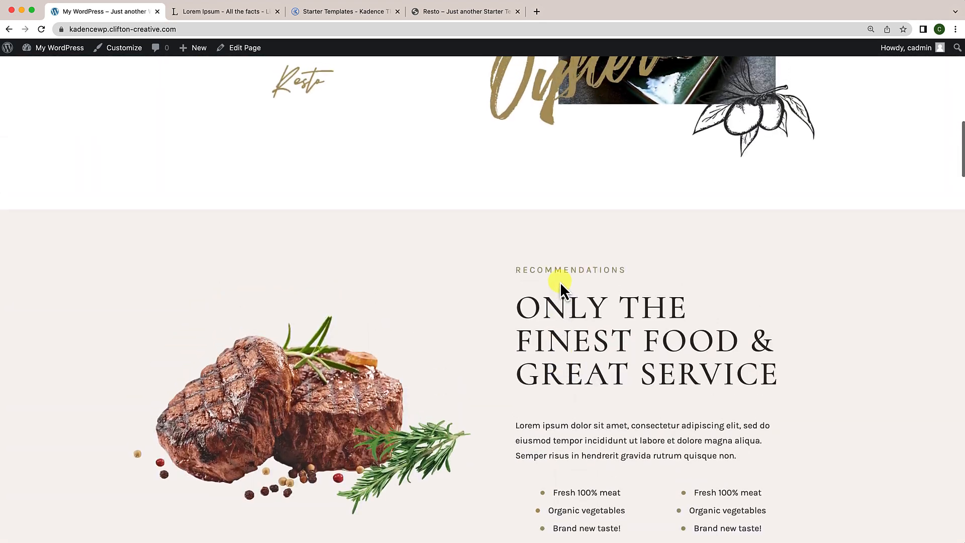
{"action": "scroll", "coordinate": [560, 282], "scroll_direction": "up", "scroll_amount": 5}
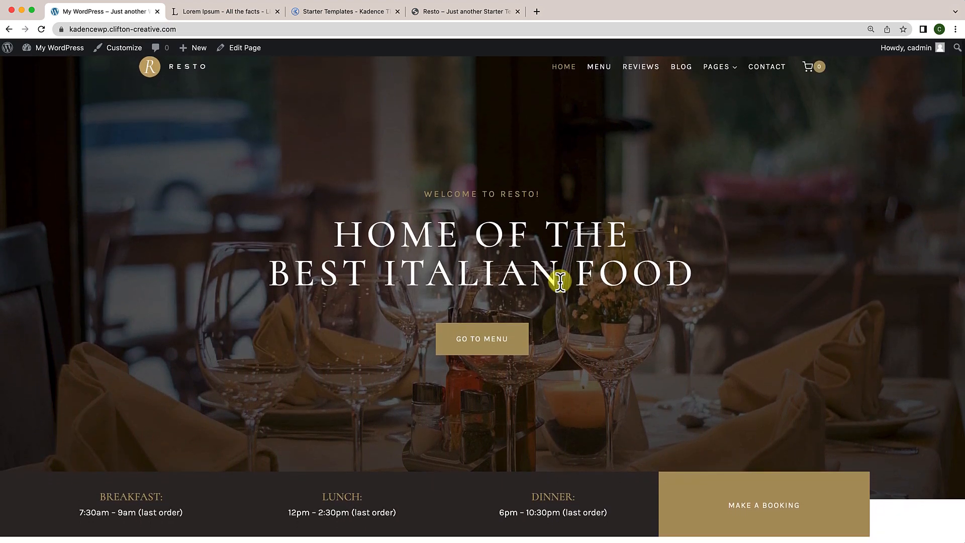
{"action": "scroll", "coordinate": [552, 342], "scroll_direction": "down", "scroll_amount": 5}
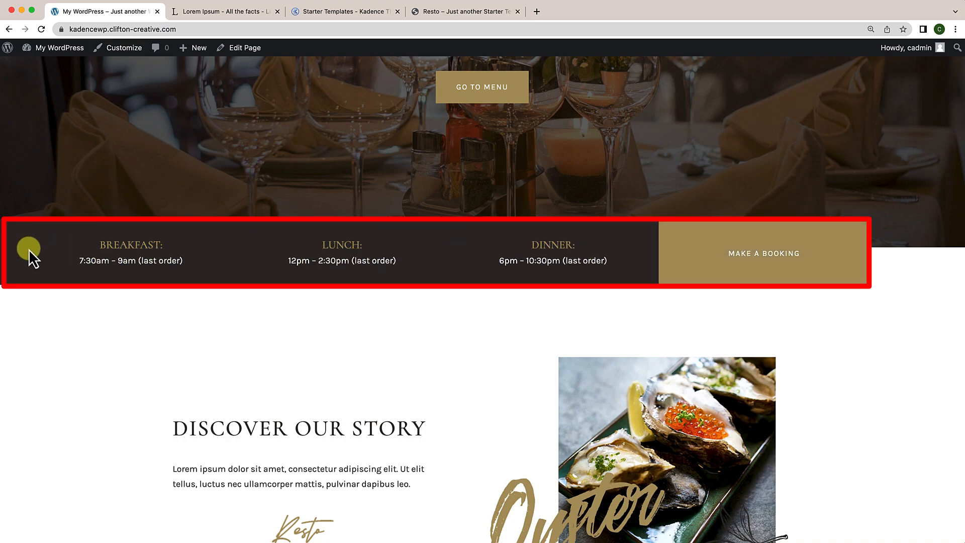
{"action": "scroll", "coordinate": [409, 319], "scroll_direction": "down", "scroll_amount": 6}
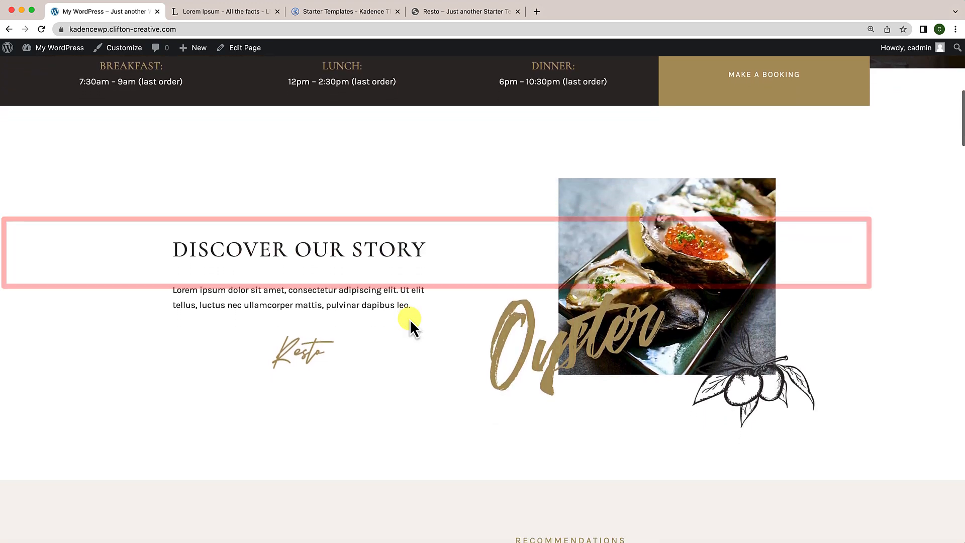
{"action": "scroll", "coordinate": [409, 319], "scroll_direction": "down", "scroll_amount": 13}
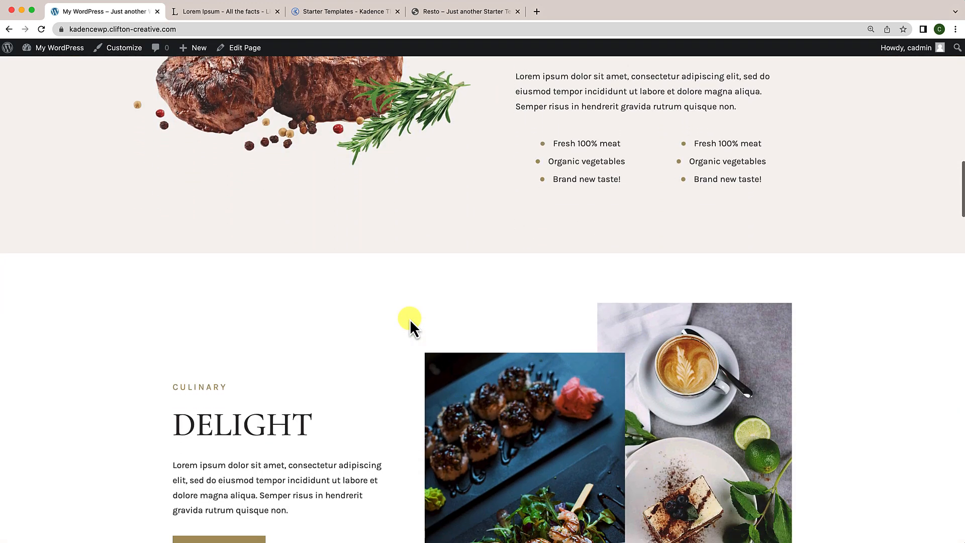
{"action": "scroll", "coordinate": [410, 319], "scroll_direction": "down", "scroll_amount": 5}
{"action": "scroll", "coordinate": [409, 319], "scroll_direction": "up", "scroll_amount": 20}
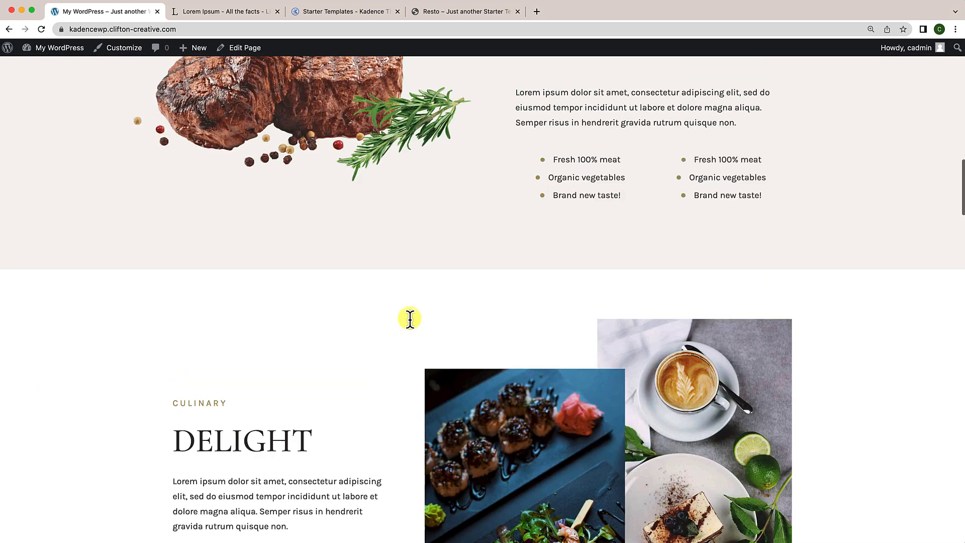
{"action": "scroll", "coordinate": [409, 319], "scroll_direction": "up", "scroll_amount": 7}
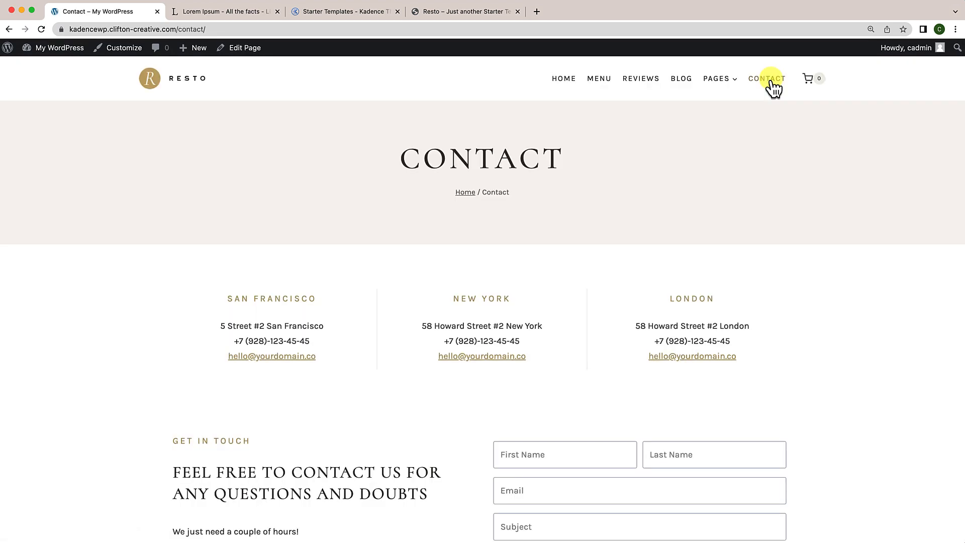
Step: Review the Contact page's form and map, then return to the Resto home page
{"action": "scroll", "coordinate": [614, 294], "scroll_direction": "down", "scroll_amount": 4}
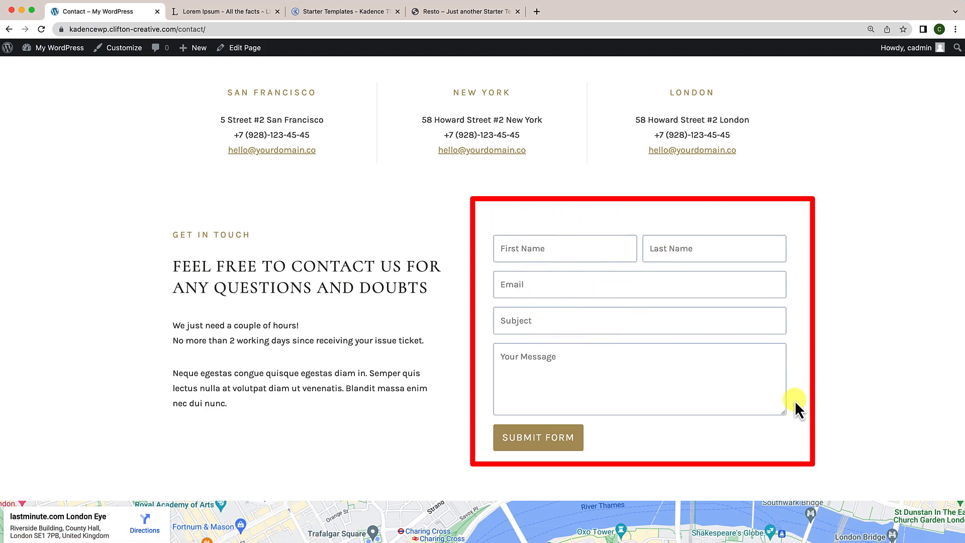
{"action": "scroll", "coordinate": [586, 442], "scroll_direction": "down", "scroll_amount": 4}
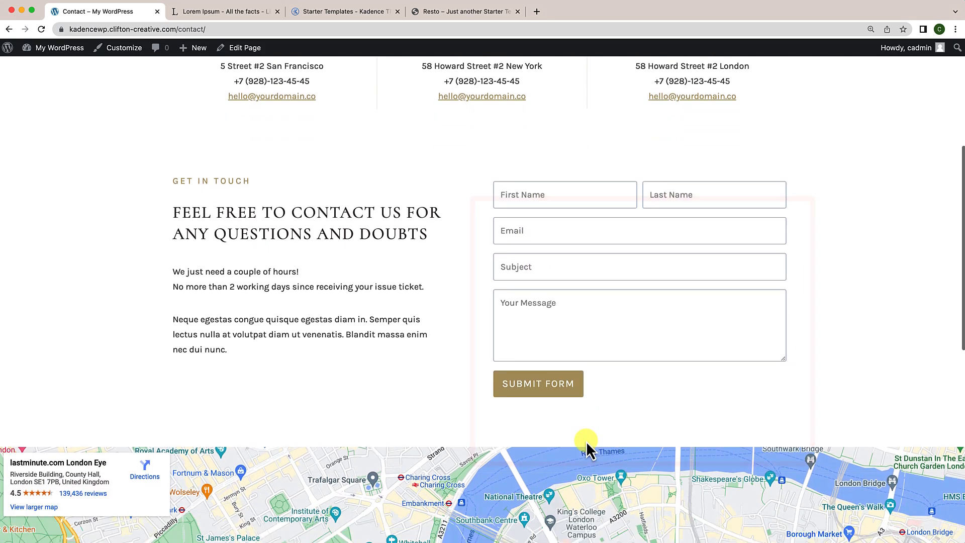
{"action": "scroll", "coordinate": [586, 442], "scroll_direction": "up", "scroll_amount": 2}
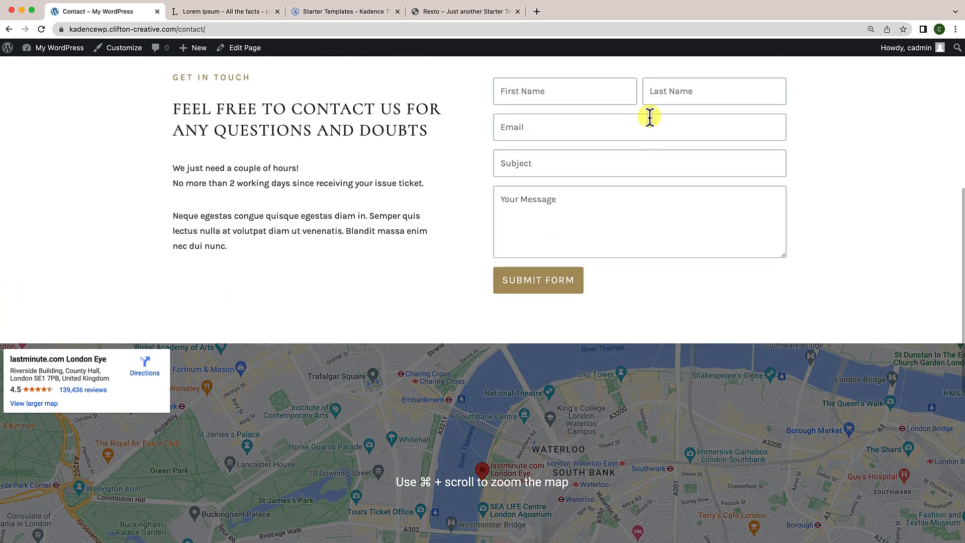
{"action": "scroll", "coordinate": [618, 316], "scroll_direction": "down", "scroll_amount": 2}
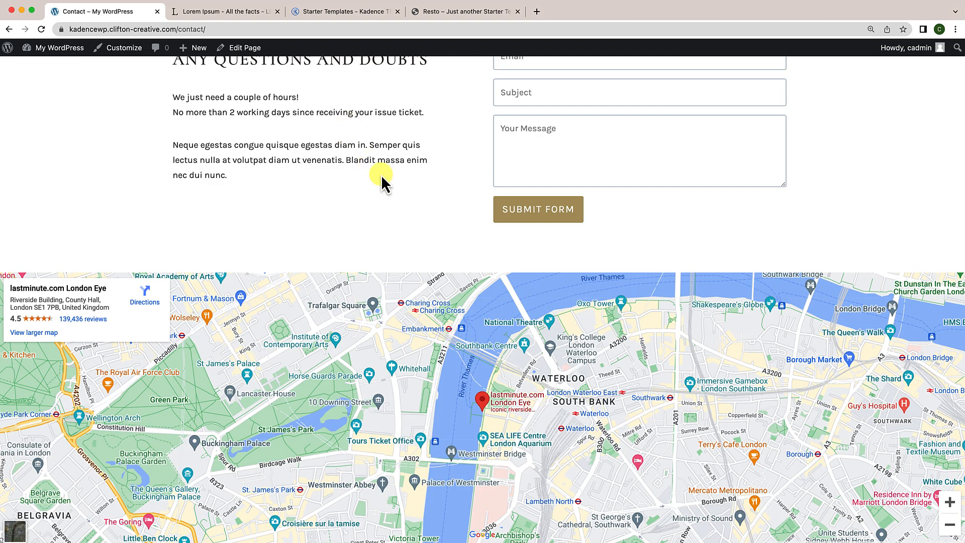
{"action": "scroll", "coordinate": [381, 174], "scroll_direction": "down", "scroll_amount": 5}
{"action": "scroll", "coordinate": [381, 171], "scroll_direction": "up", "scroll_amount": 15}
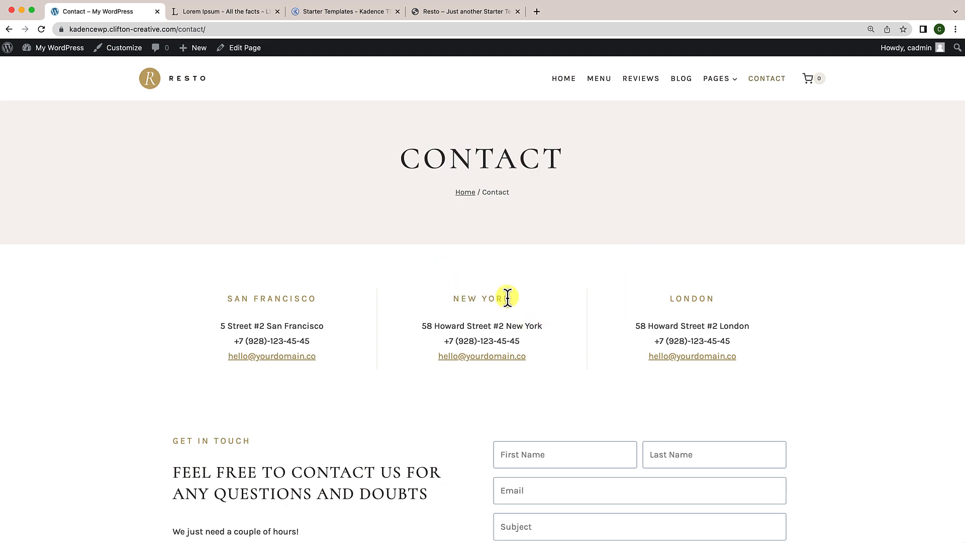
{"action": "left_click", "coordinate": [195, 90]}
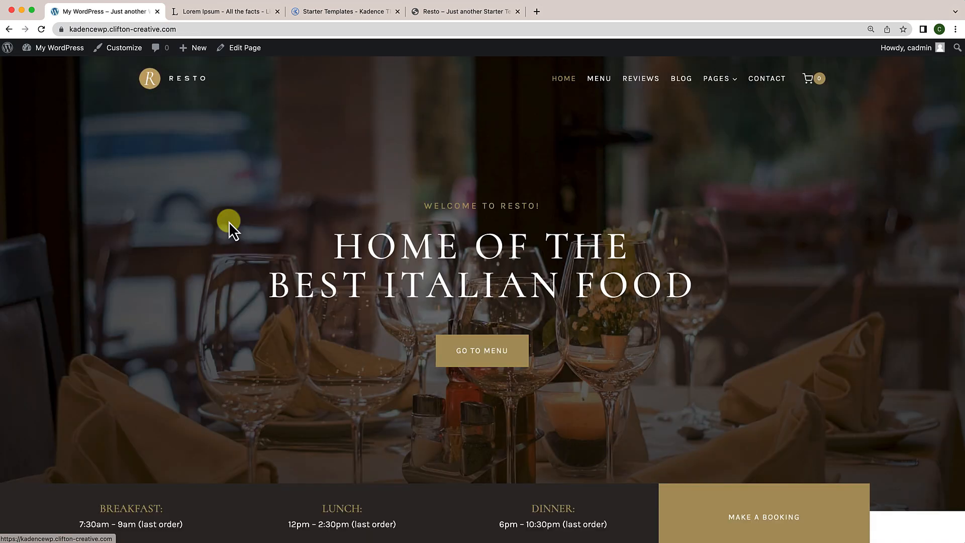
{"action": "scroll", "coordinate": [228, 221], "scroll_direction": "down", "scroll_amount": 3}
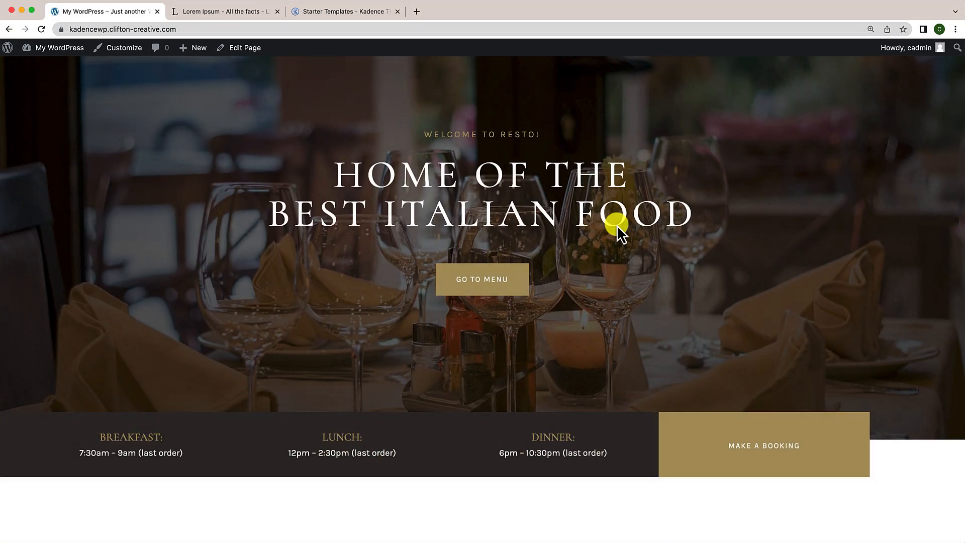
{"action": "scroll", "coordinate": [207, 133], "scroll_direction": "up", "scroll_amount": 3}
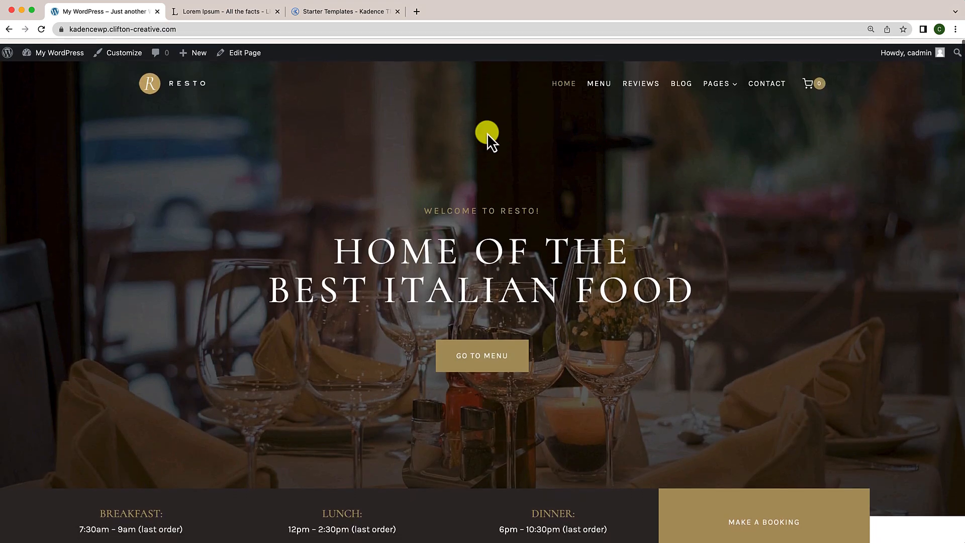
Step: Reopen the Contact page, look over its form, and open it in the block editor
{"action": "left_click", "coordinate": [763, 80]}
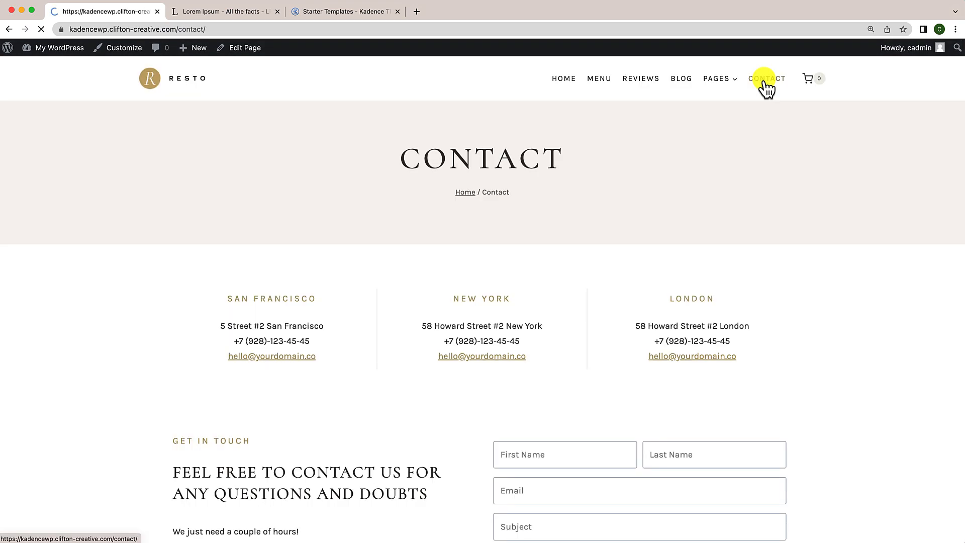
{"action": "scroll", "coordinate": [598, 299], "scroll_direction": "down", "scroll_amount": 6}
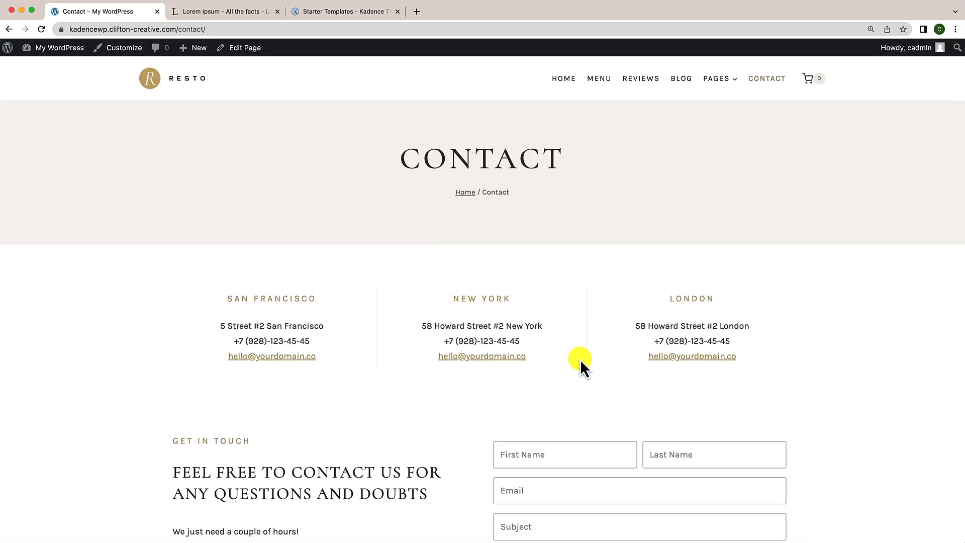
{"action": "scroll", "coordinate": [580, 359], "scroll_direction": "down", "scroll_amount": 2}
{"action": "scroll", "coordinate": [526, 436], "scroll_direction": "down", "scroll_amount": 6}
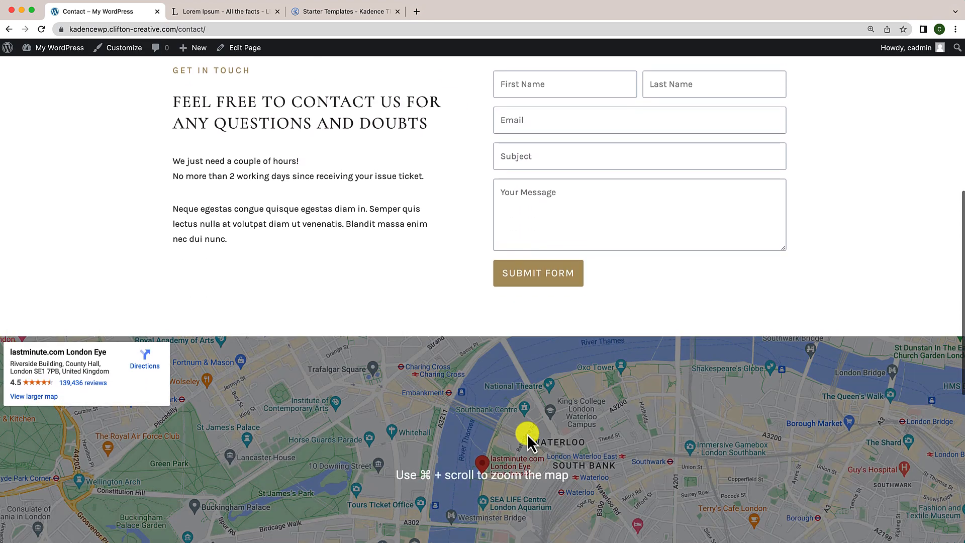
{"action": "scroll", "coordinate": [528, 439], "scroll_direction": "down", "scroll_amount": 3}
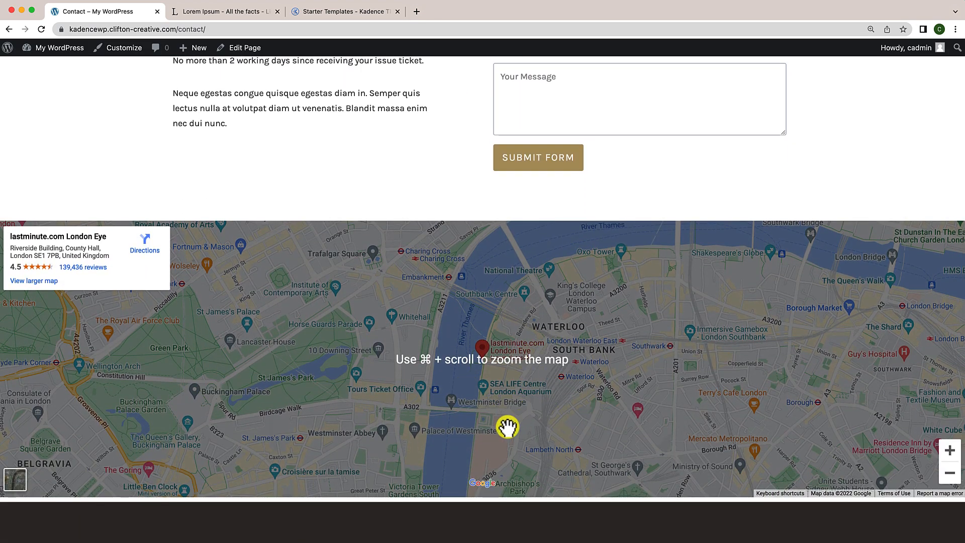
{"action": "scroll", "coordinate": [508, 427], "scroll_direction": "up", "scroll_amount": 4}
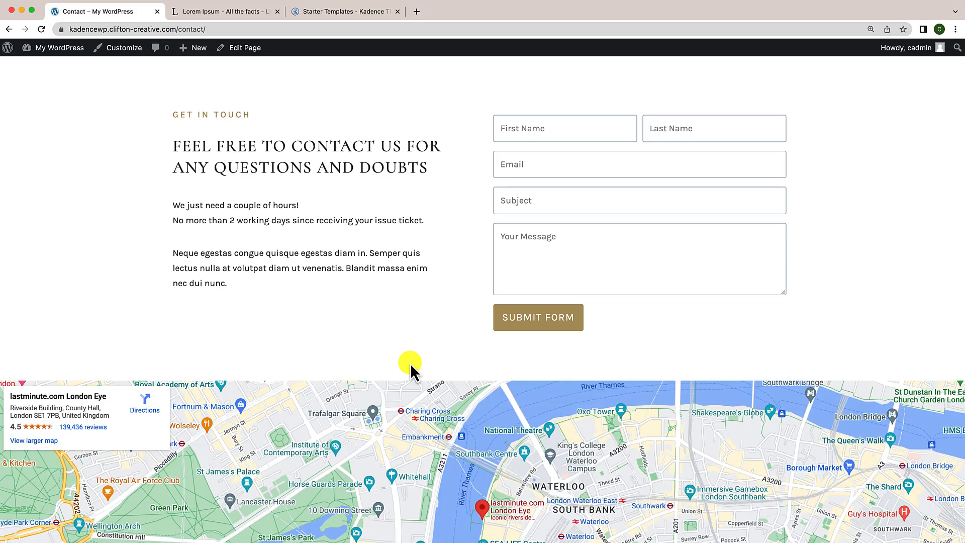
{"action": "scroll", "coordinate": [411, 363], "scroll_direction": "up", "scroll_amount": 2}
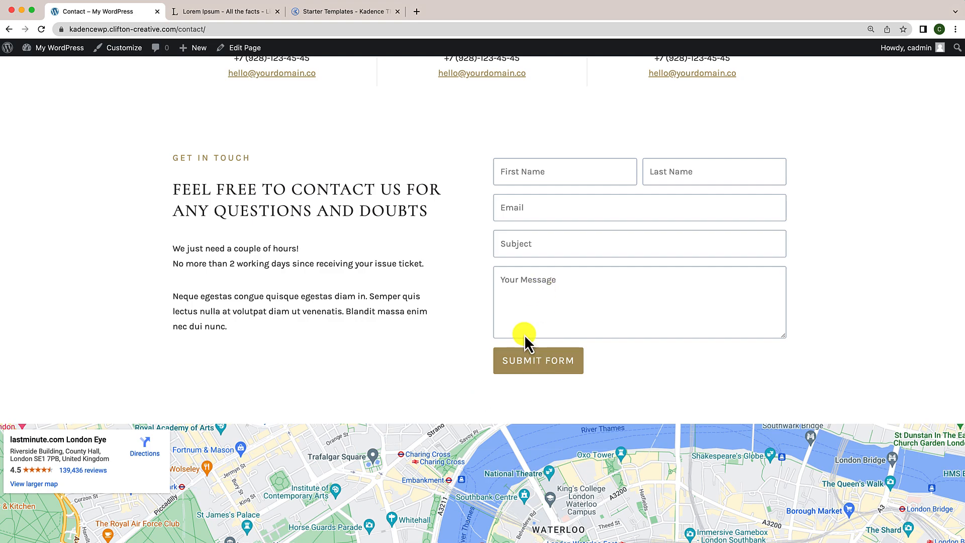
{"action": "left_click", "coordinate": [248, 48]}
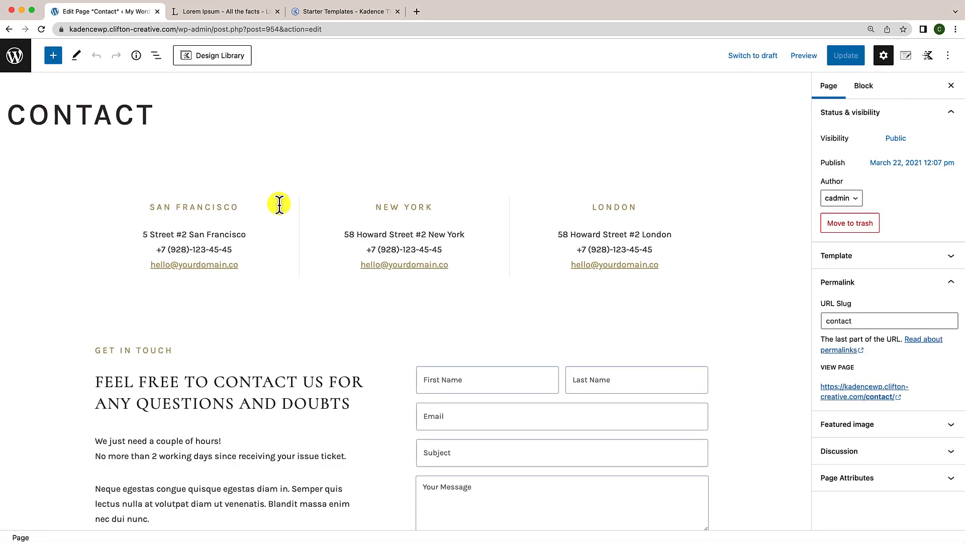
Step: Select the 'Feel free to contact us' heading and show its block Options menu
{"action": "scroll", "coordinate": [278, 205], "scroll_direction": "down", "scroll_amount": 5}
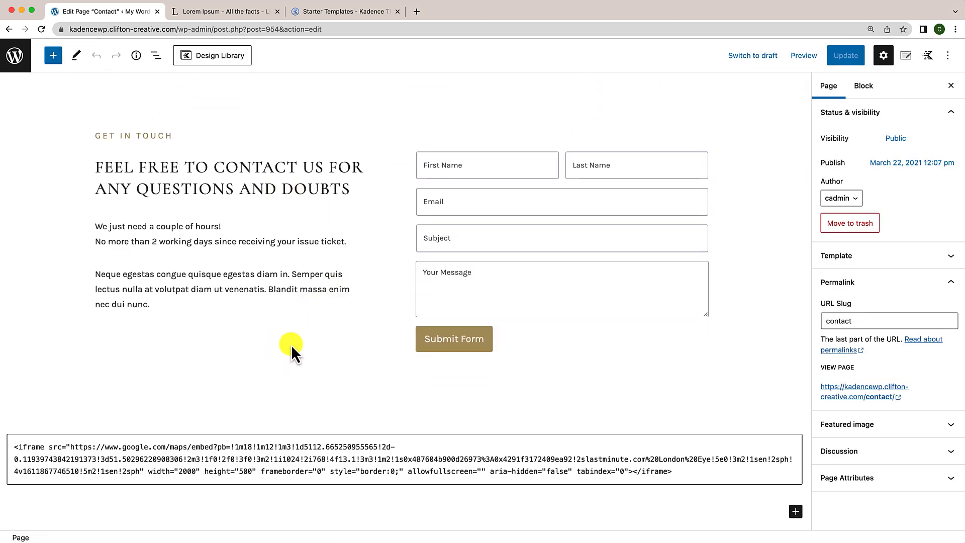
{"action": "scroll", "coordinate": [294, 368], "scroll_direction": "up", "scroll_amount": 3}
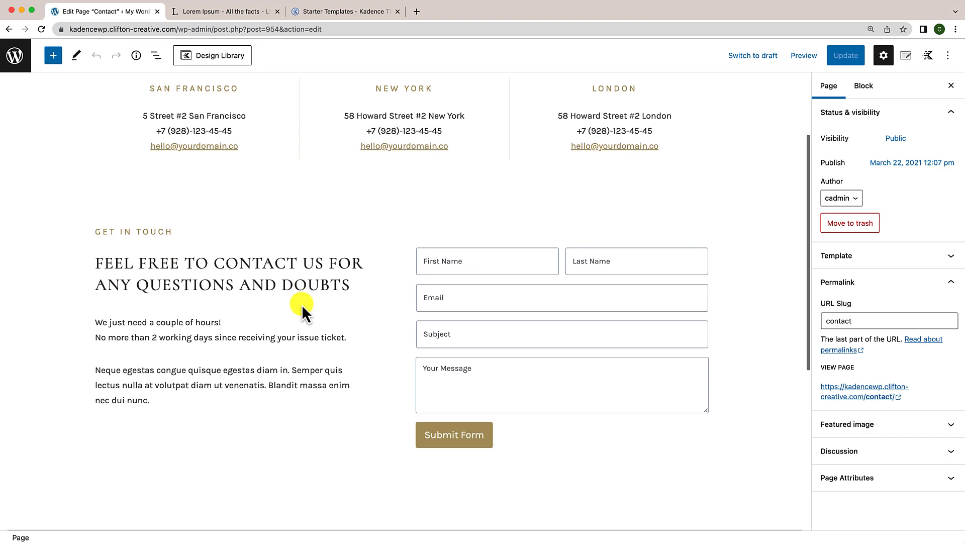
{"action": "scroll", "coordinate": [314, 344], "scroll_direction": "down", "scroll_amount": 3}
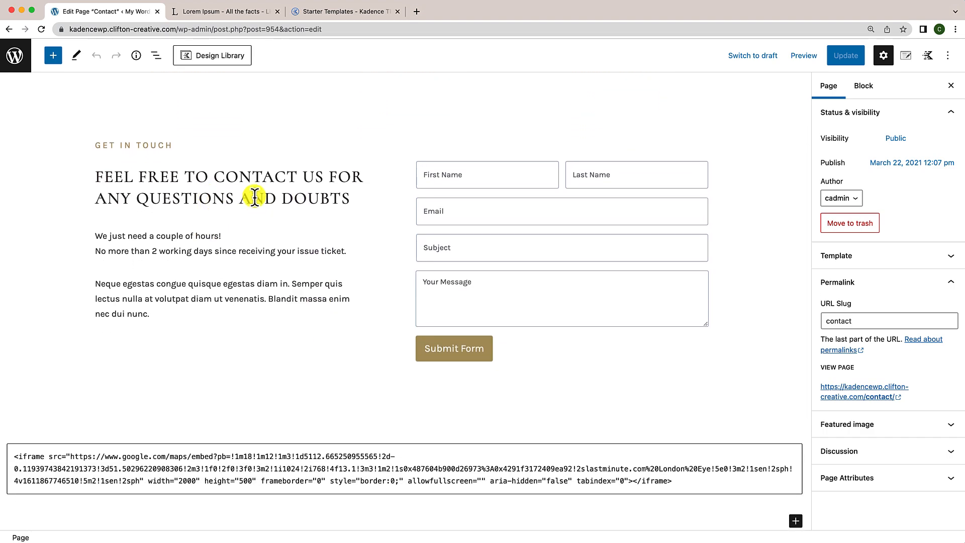
{"action": "scroll", "coordinate": [260, 284], "scroll_direction": "down", "scroll_amount": 1}
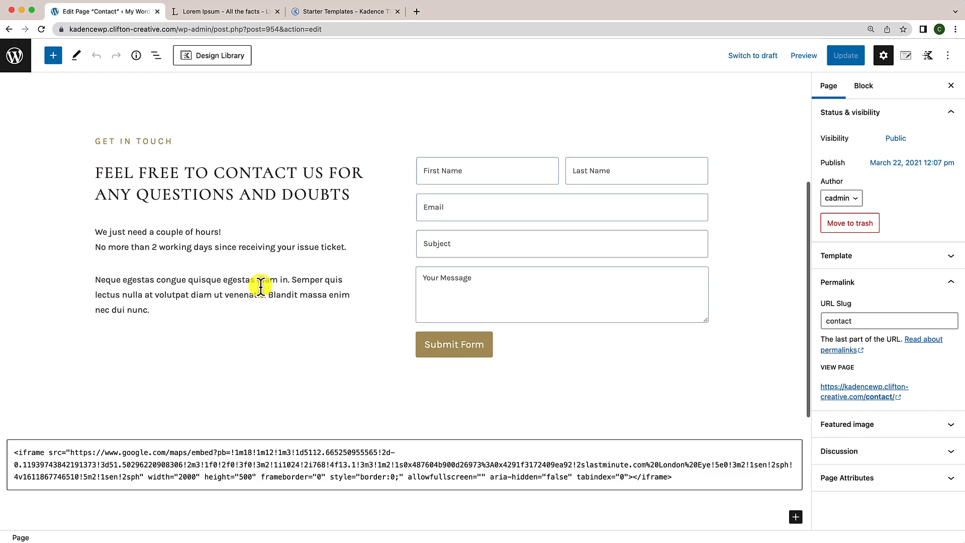
{"action": "left_click", "coordinate": [200, 180]}
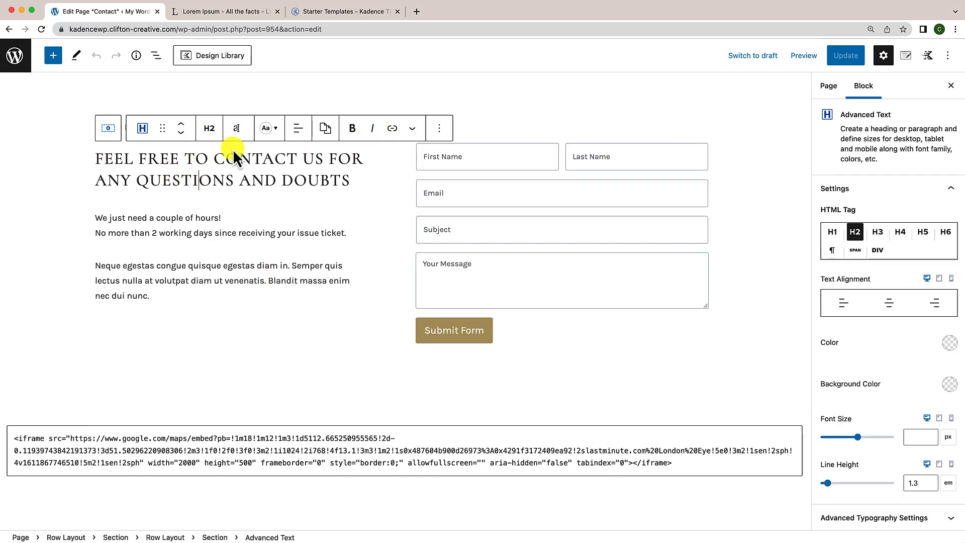
{"action": "left_click", "coordinate": [440, 129]}
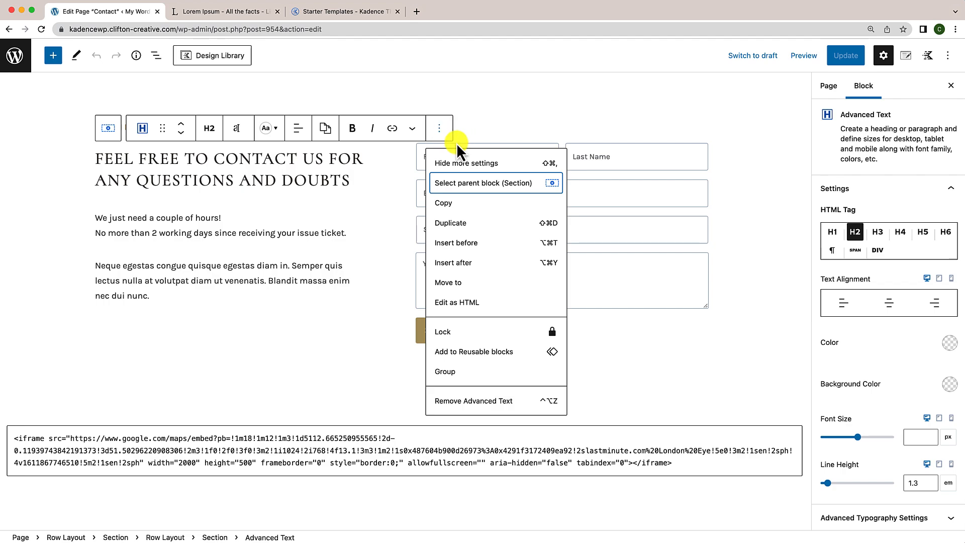
Step: Duplicate the contact heading, move the copy below the paragraphs, and retitle it 'FREQUENTLY ASKED QUESTION'
{"action": "left_click", "coordinate": [445, 225]}
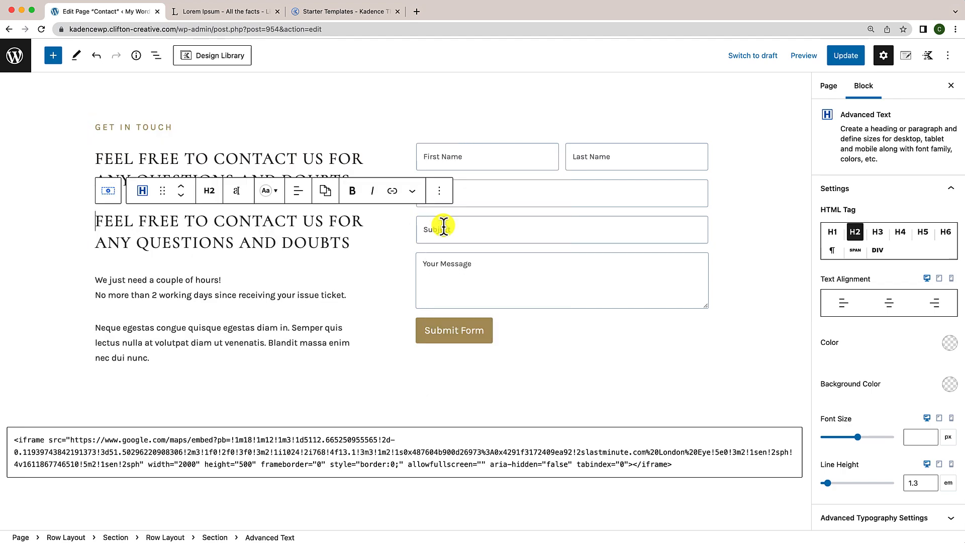
{"action": "left_click", "coordinate": [182, 196]}
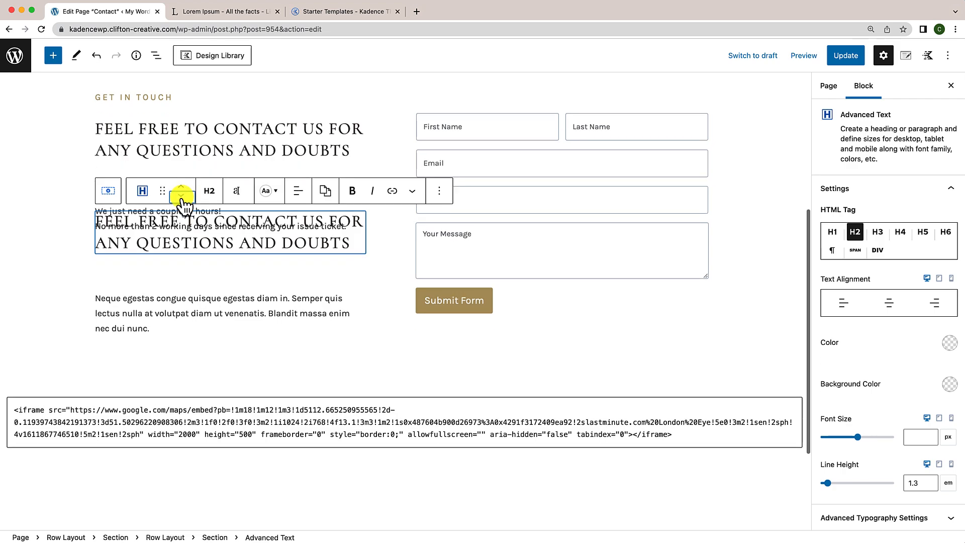
{"action": "left_click", "coordinate": [181, 196]}
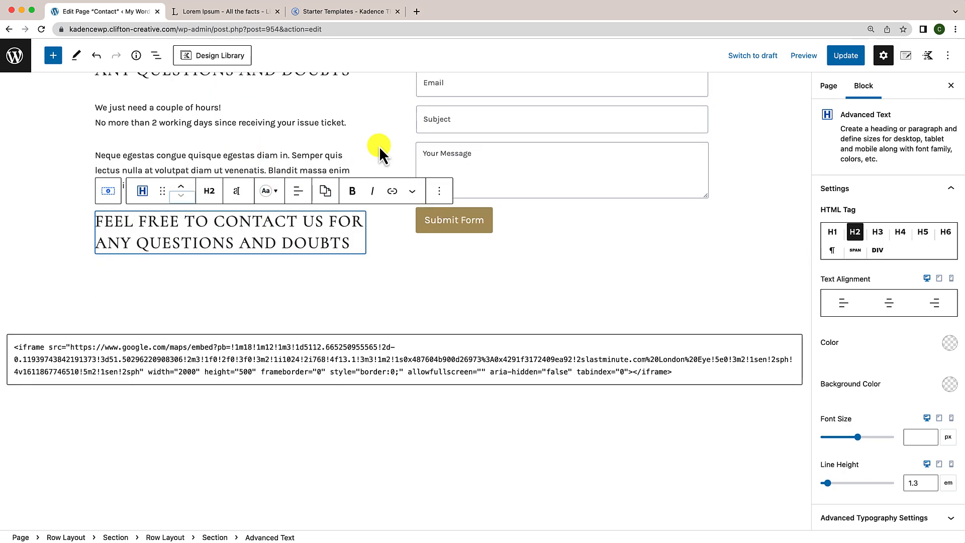
{"action": "left_click", "coordinate": [307, 157]}
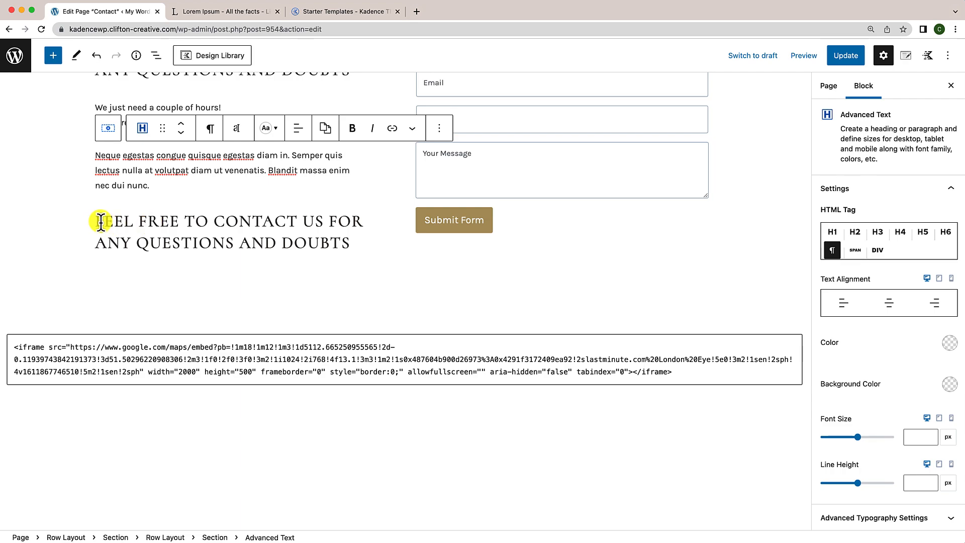
{"action": "triple_click", "coordinate": [211, 223]}
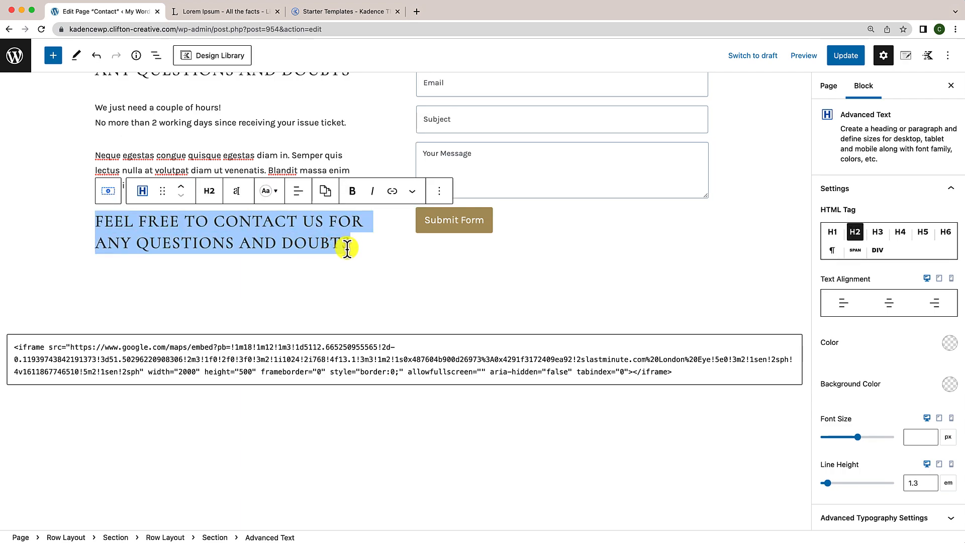
{"action": "type", "text": "FREQUENTLY ASKED QUESTION"}
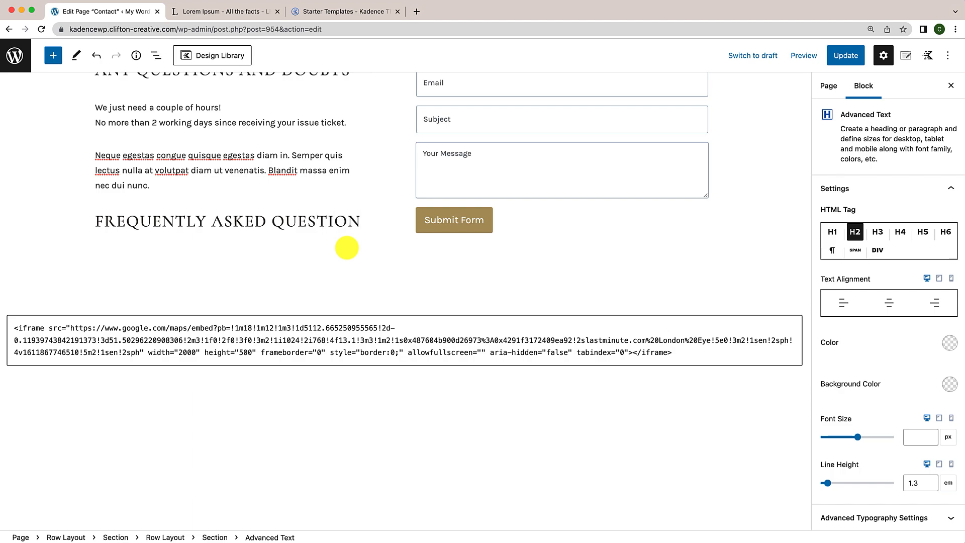
Step: Make the contact form column sticky
{"action": "scroll", "coordinate": [349, 282], "scroll_direction": "up", "scroll_amount": 3}
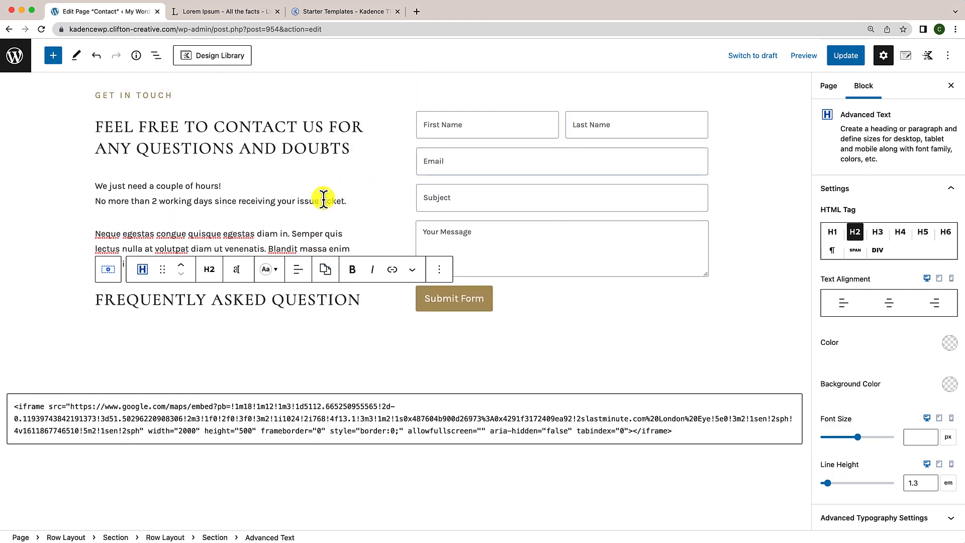
{"action": "left_click", "coordinate": [414, 108]}
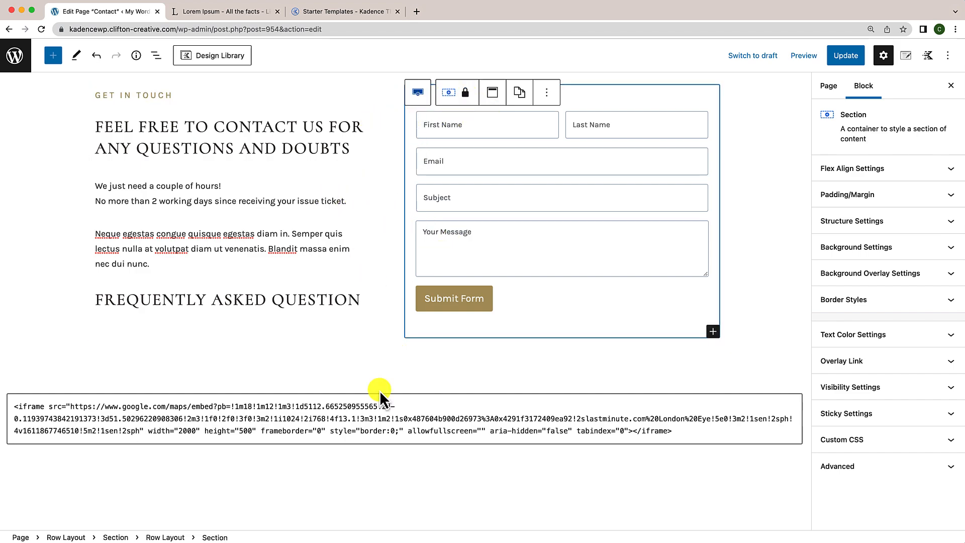
{"action": "left_click", "coordinate": [403, 362]}
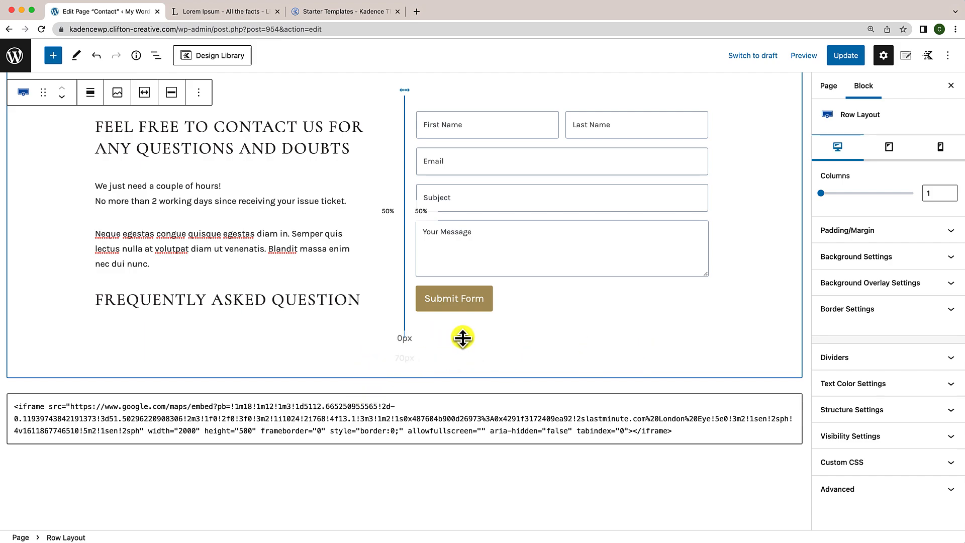
{"action": "left_click", "coordinate": [559, 321]}
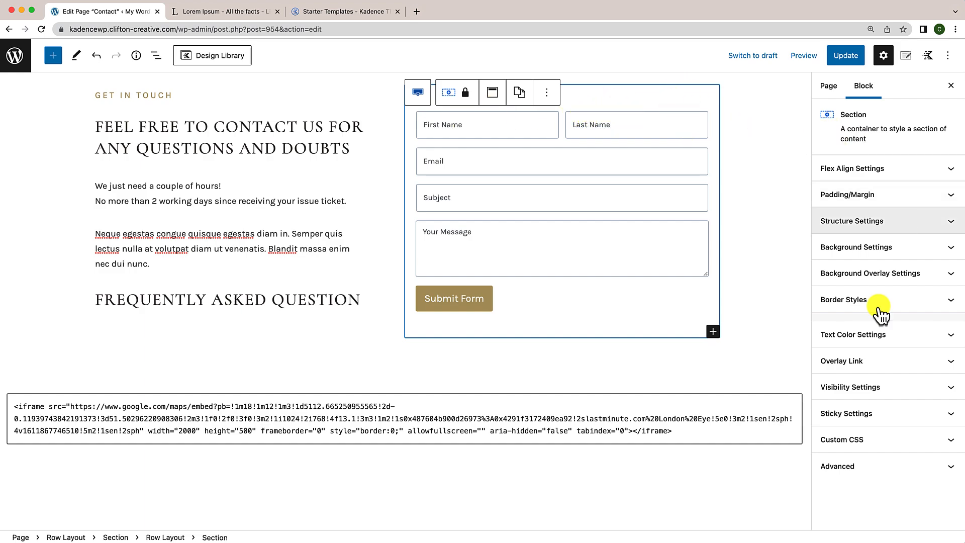
{"action": "left_click", "coordinate": [854, 421]}
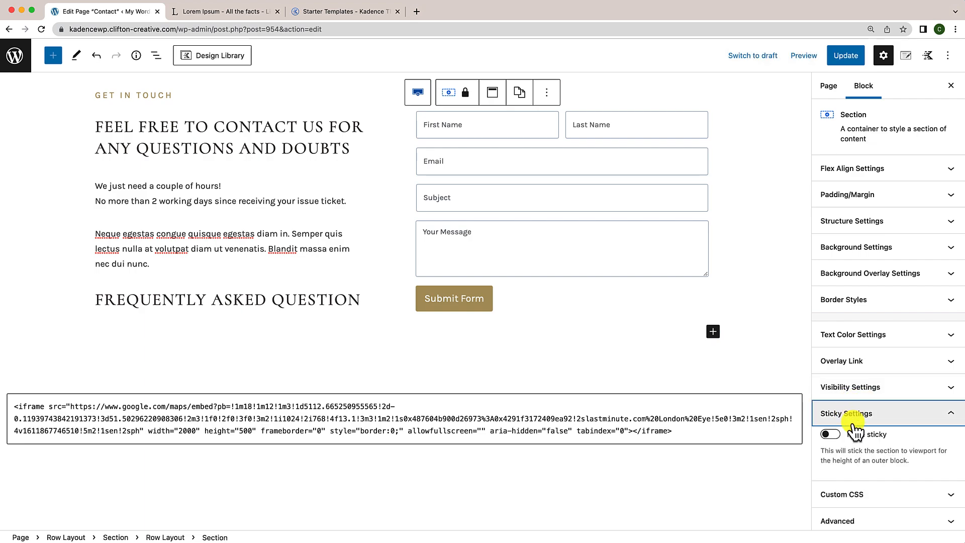
{"action": "left_click", "coordinate": [835, 433]}
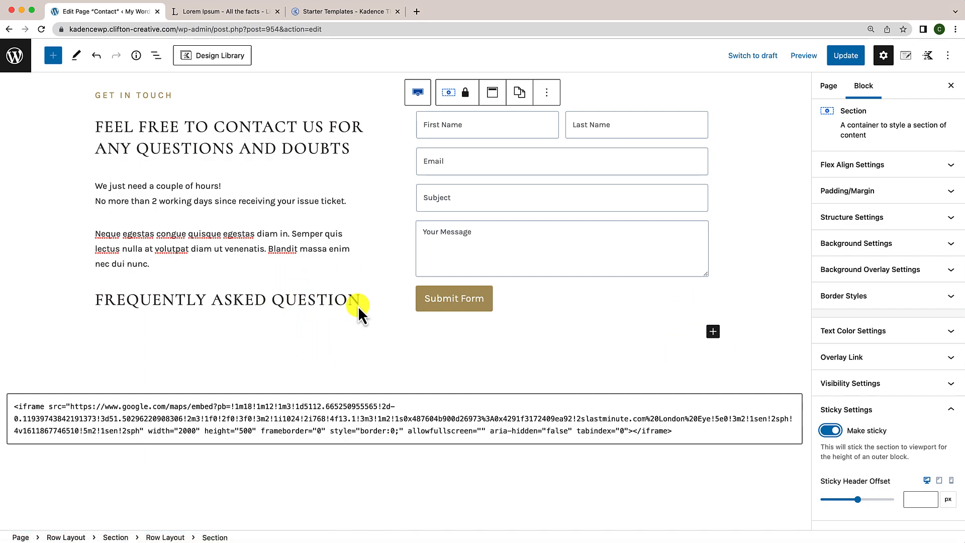
Step: Reduce the row's bottom padding to 0px and set the sticky header offset to 20
{"action": "left_click", "coordinate": [265, 356]}
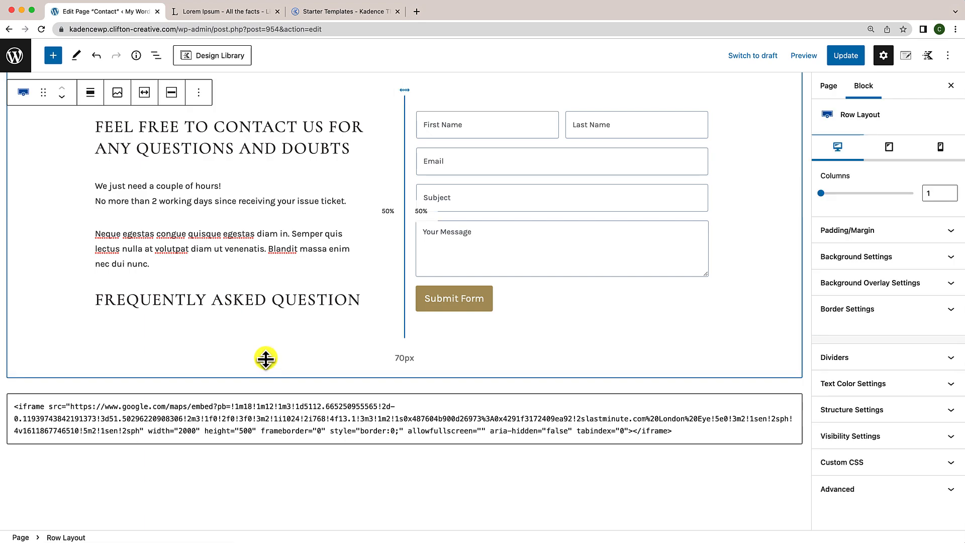
{"action": "left_click_drag", "start_coordinate": [265, 359], "coordinate": [583, 325]}
{"action": "left_click", "coordinate": [583, 316]}
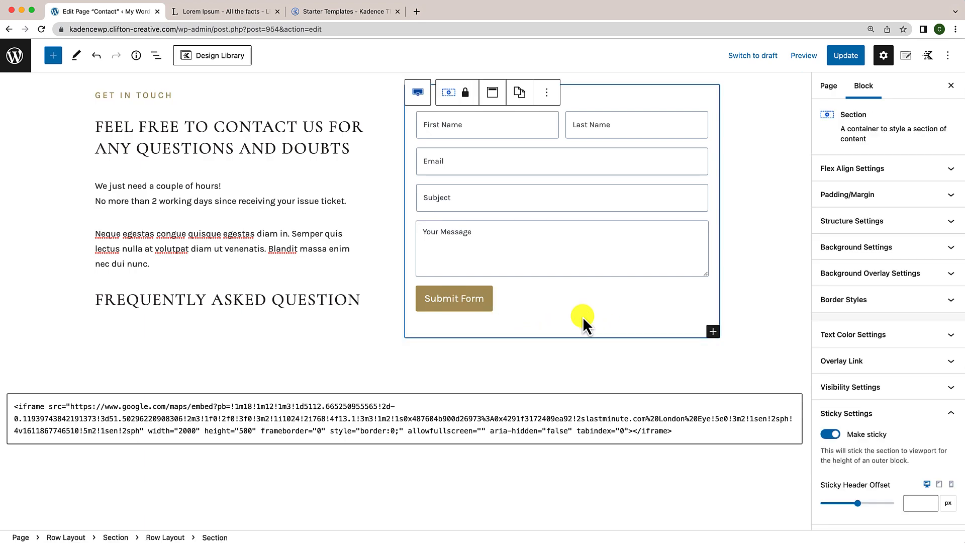
{"action": "left_click", "coordinate": [915, 502]}
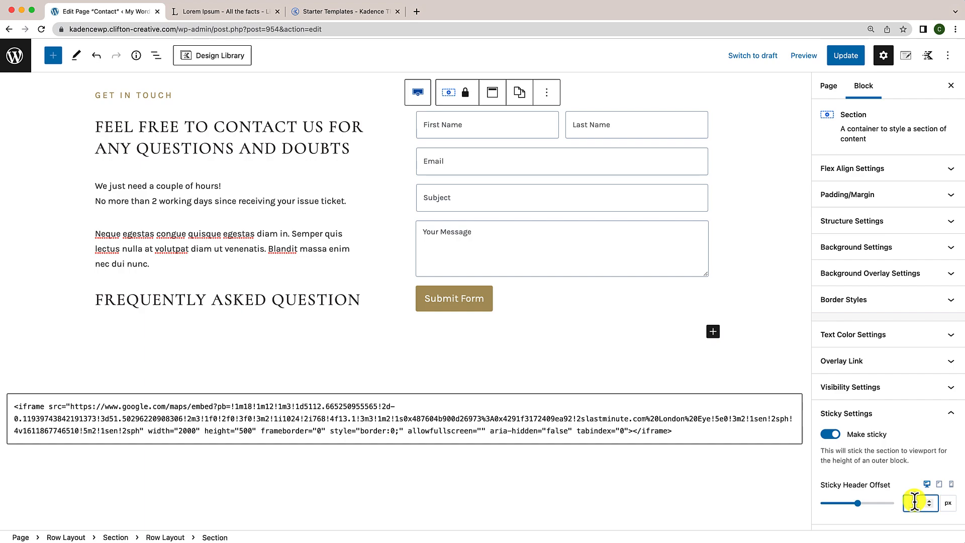
{"action": "type", "text": "20"}
{"action": "left_click", "coordinate": [237, 280]}
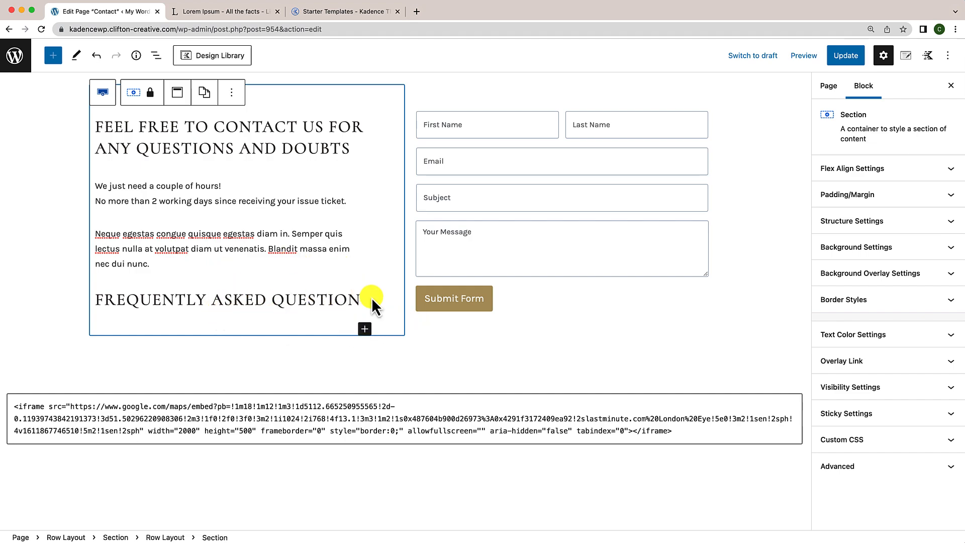
Step: Insert an Accordion block in the first style below the FAQ heading
{"action": "left_click", "coordinate": [365, 330]}
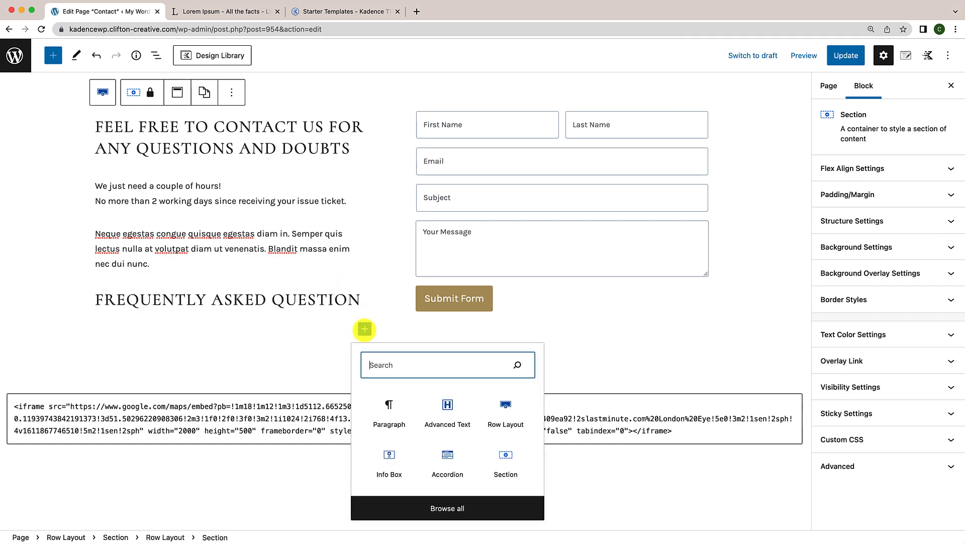
{"action": "type", "text": "accordi"}
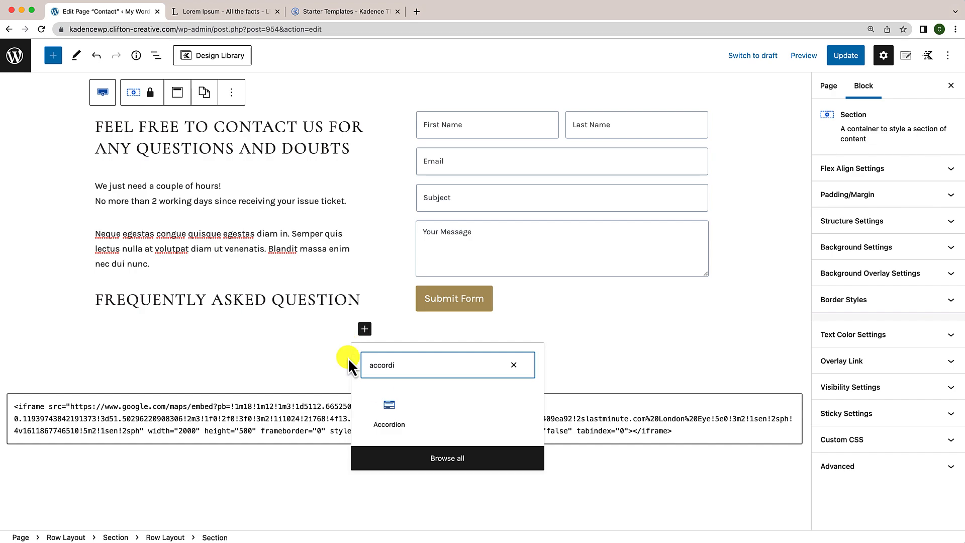
{"action": "left_click", "coordinate": [389, 410]}
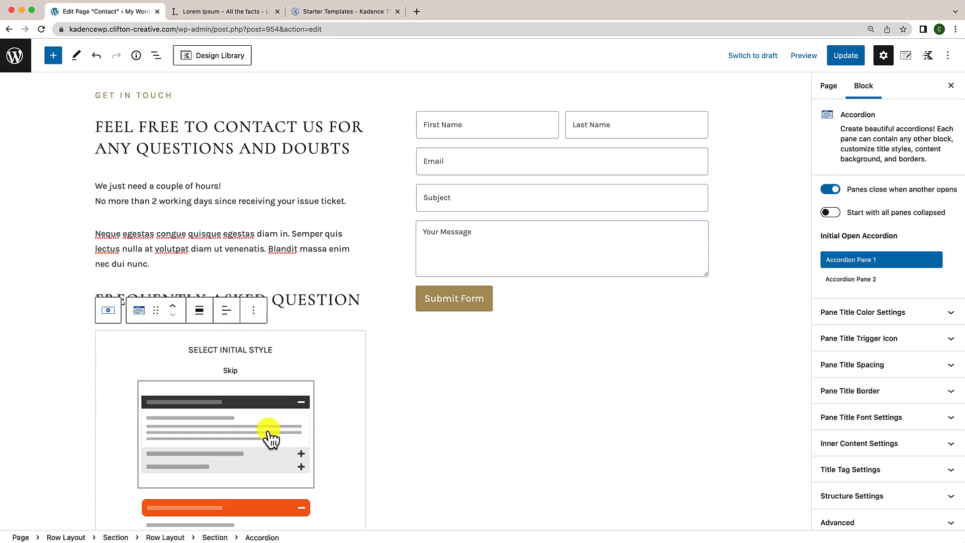
{"action": "left_click", "coordinate": [237, 425]}
{"action": "scroll", "coordinate": [414, 418], "scroll_direction": "down", "scroll_amount": 3}
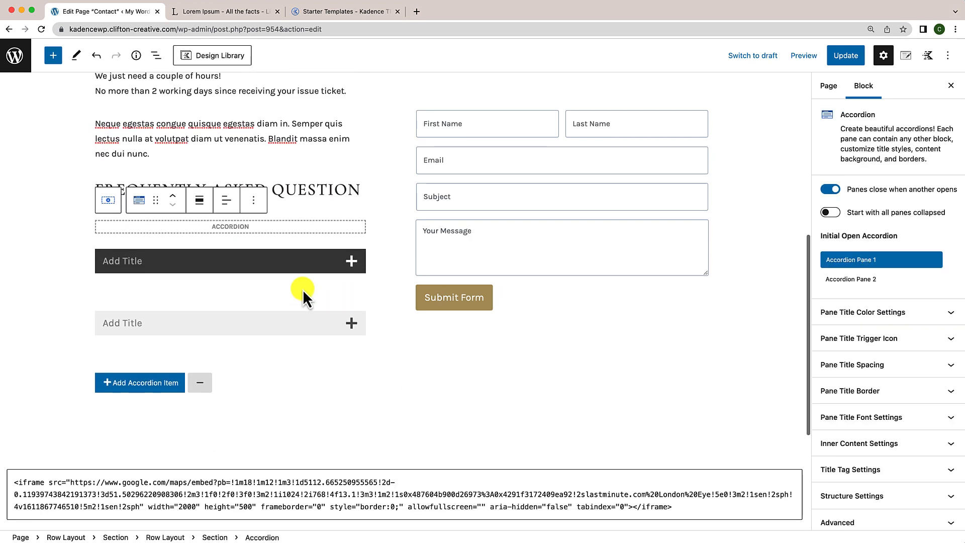
Step: Title the accordion panes 'Question 1' and 'Question 2'
{"action": "left_click", "coordinate": [140, 263]}
{"action": "type", "text": "Qu"}
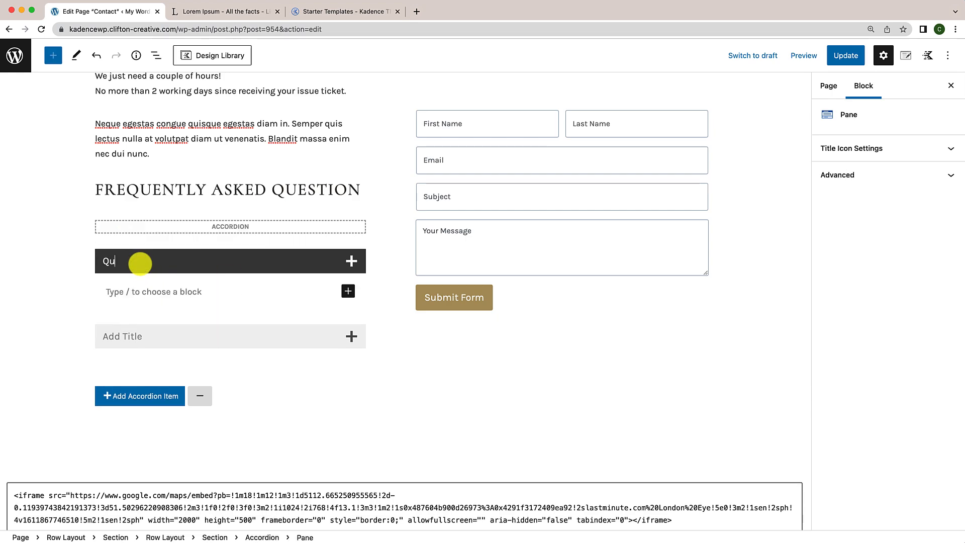
{"action": "type", "text": "estion 1"}
{"action": "left_click", "coordinate": [116, 336]}
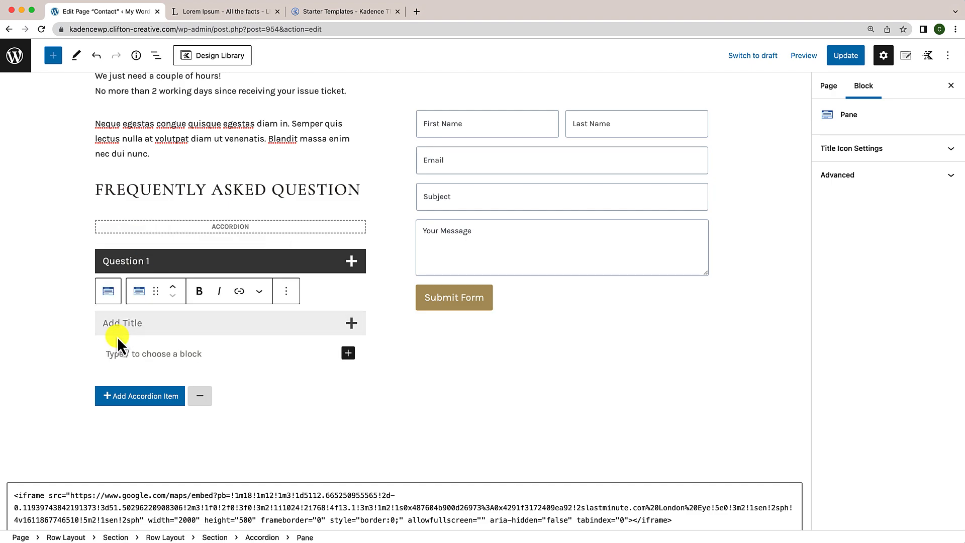
{"action": "type", "text": "Question 2"}
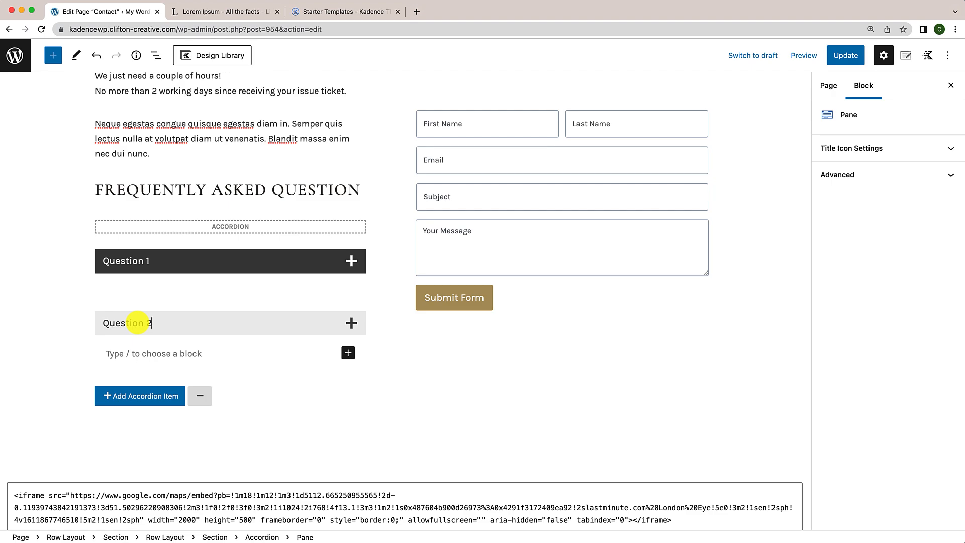
{"action": "left_click", "coordinate": [337, 261]}
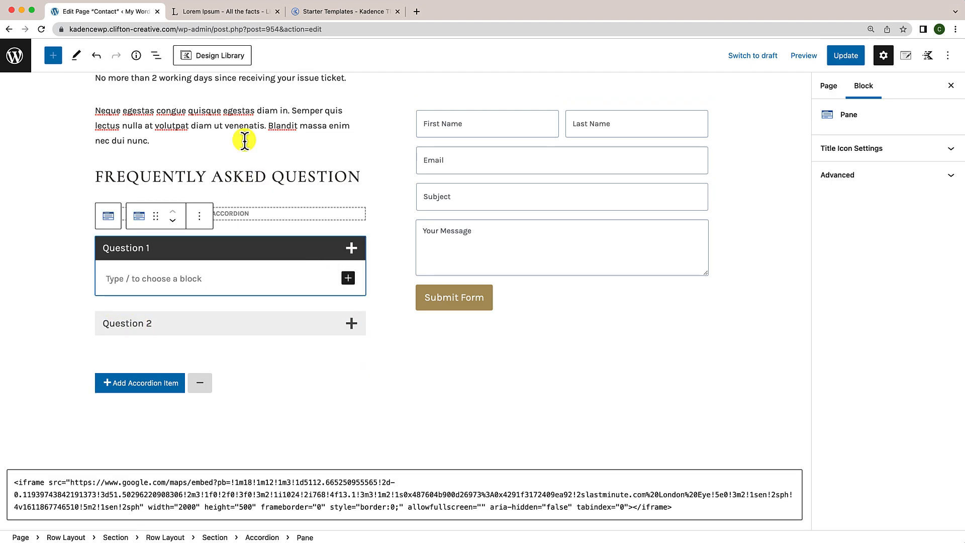
{"action": "left_click", "coordinate": [224, 12]}
Step: Copy the first Lorem Ipsum paragraph from lipsum.com and go back to the Contact page editor
{"action": "left_click", "coordinate": [327, 309]}
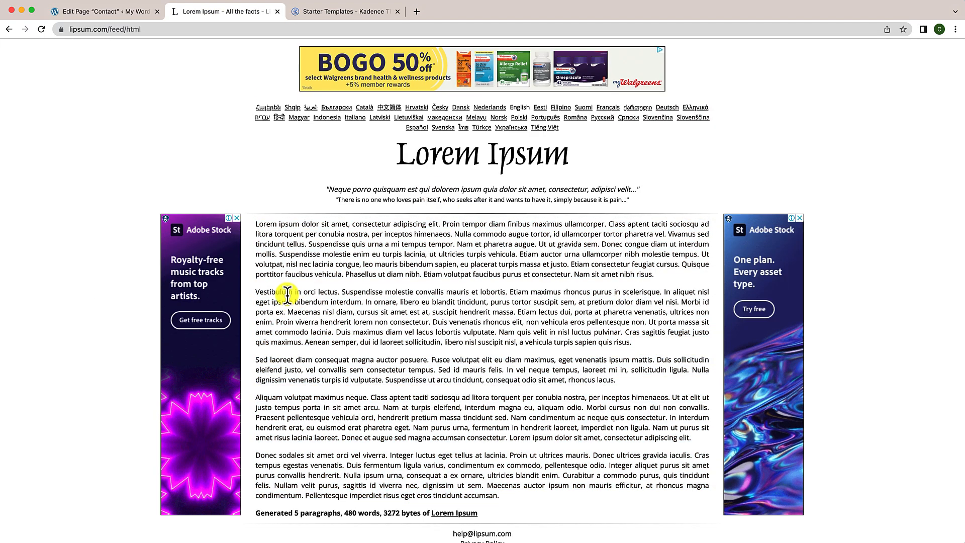
{"action": "left_click_drag", "start_coordinate": [256, 225], "coordinate": [669, 274]}
{"action": "key", "text": "super+c"}
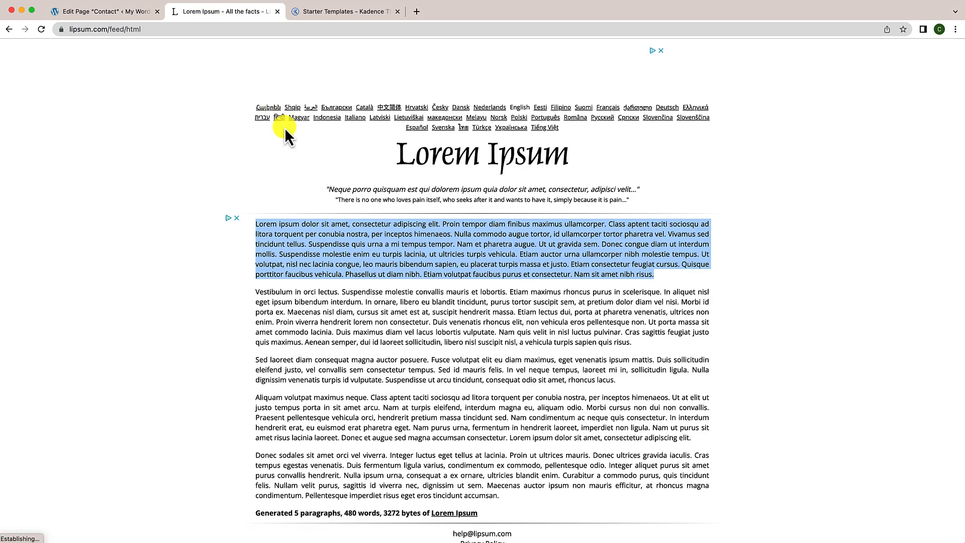
{"action": "left_click", "coordinate": [138, 13]}
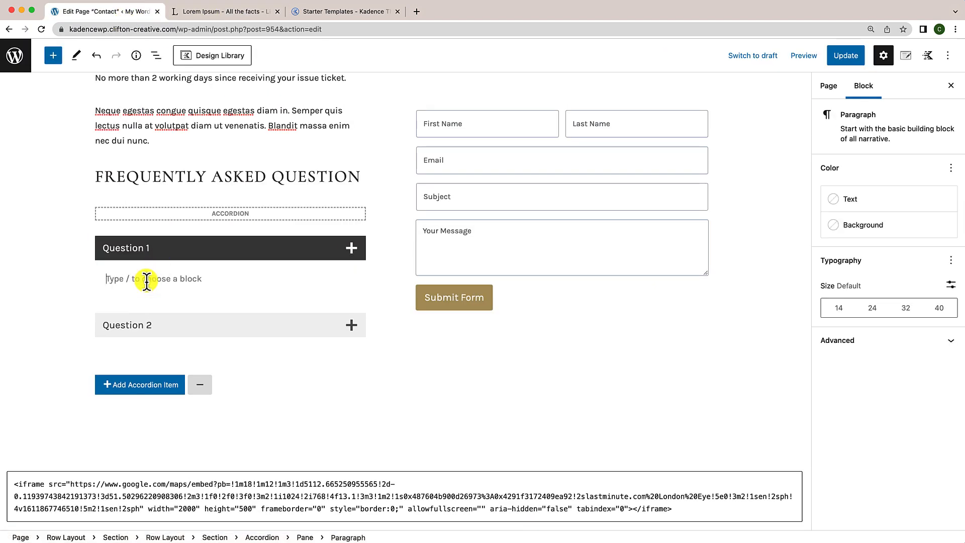
Step: Paste the Lorem Ipsum paragraph as the answer in both the Question 1 and Question 2 panes
{"action": "type", "text": "Lorem ipsum dolor sit amet, consectetur adipiscing elit. Proin tempor diam fringilla maximus ullamcorper. Class aptent taciti sociosqu ad litora torquent per conubia nostra, per inceptos himenaeos. Nulla commodo augue tortor, id ullamcorper tortor pharetra vel. Vivamus sed tincidunt tellus. Suspendisse quis urna a mi tempus tempor. Nam et pharetra augue. Ut ut gravida sem. Donec congue diam ut interdum mollis. Suspendisse molestie enim eu turpis lacinia, ut ultricies turpis vehicula. Etiam auctor urna ullamcorper nibh molestie tempus. Ut volutpat, nisl nec lacinia congue, leo mauris bibendum sapien, eu placerat turpis massa et justo. Etiam consectetur feugiat cursus. Quisque porttitor faucibus vehicula. Phasellus ut diam nibh. Etiam volutpat faucibus purus et consectetur. Nam sit amet nibh risus."}
{"action": "scroll", "coordinate": [171, 342], "scroll_direction": "down", "scroll_amount": 4}
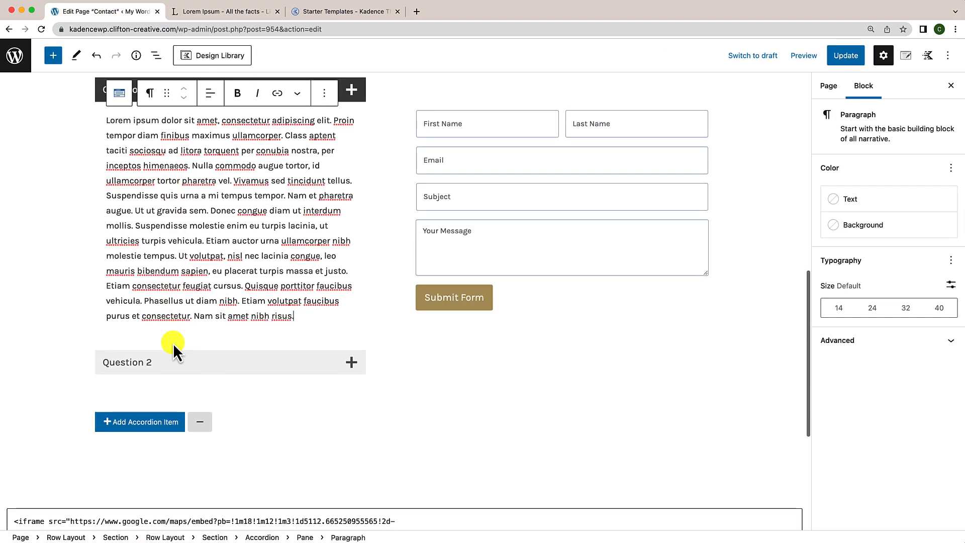
{"action": "left_click", "coordinate": [171, 351]}
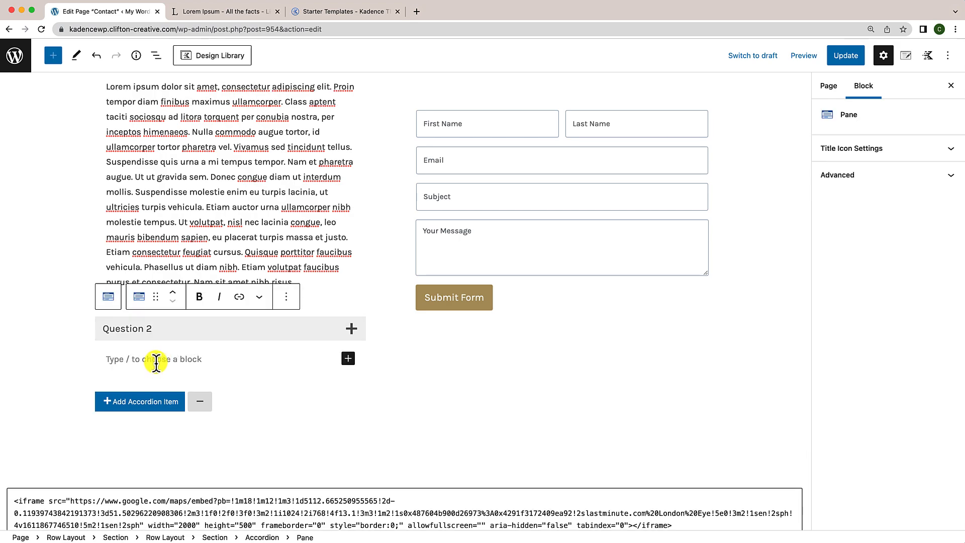
{"action": "key", "text": "super+v"}
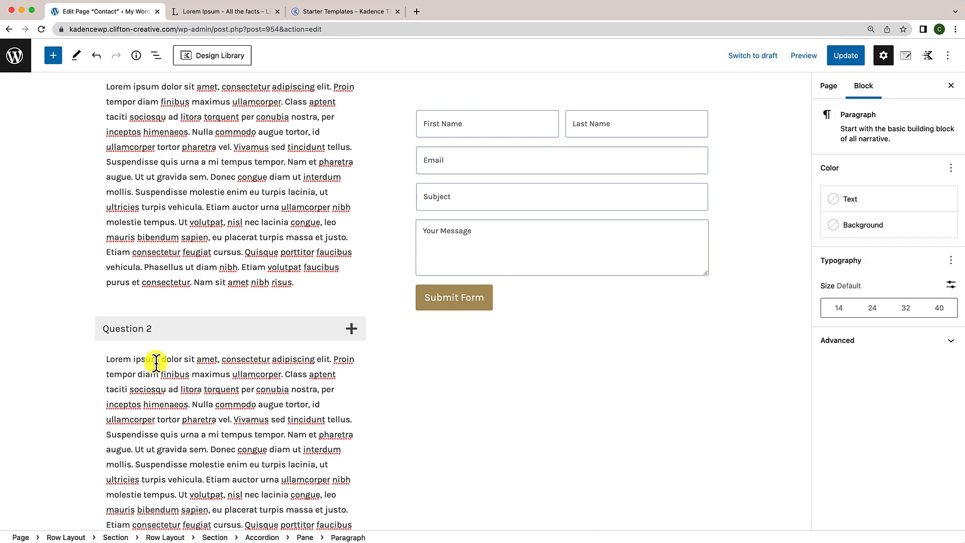
{"action": "scroll", "coordinate": [156, 362], "scroll_direction": "down", "scroll_amount": 5}
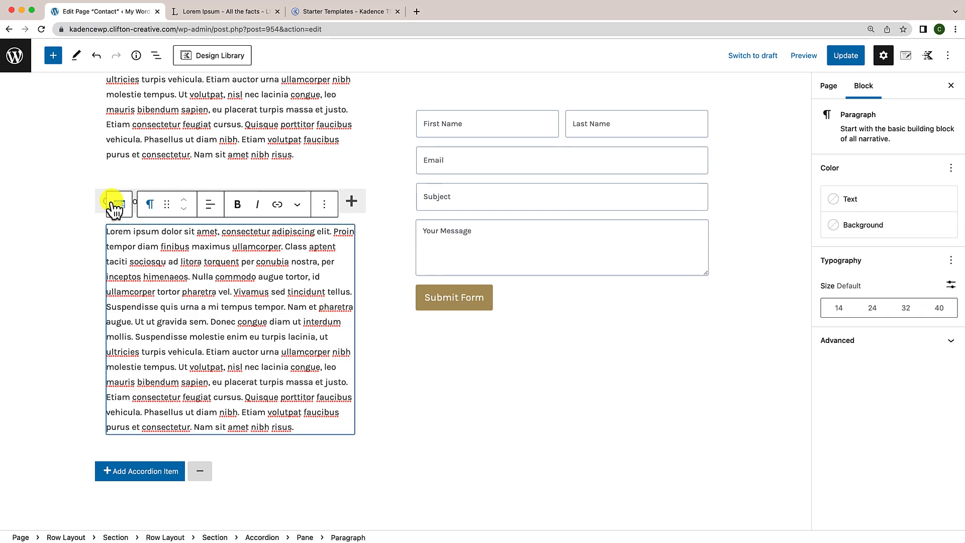
{"action": "left_click", "coordinate": [98, 201]}
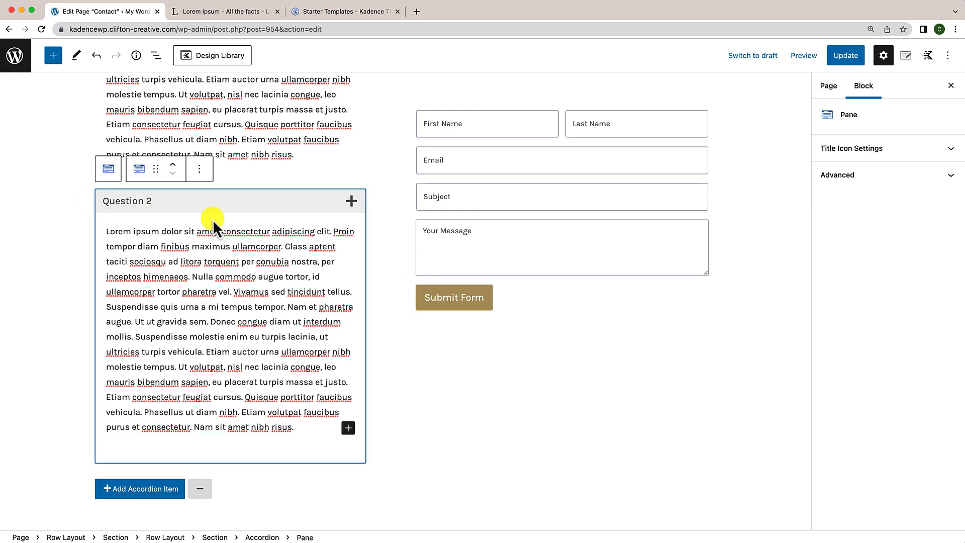
Step: Duplicate the Question 2 pane and renumber the copy to Question 3
{"action": "left_click", "coordinate": [200, 171]}
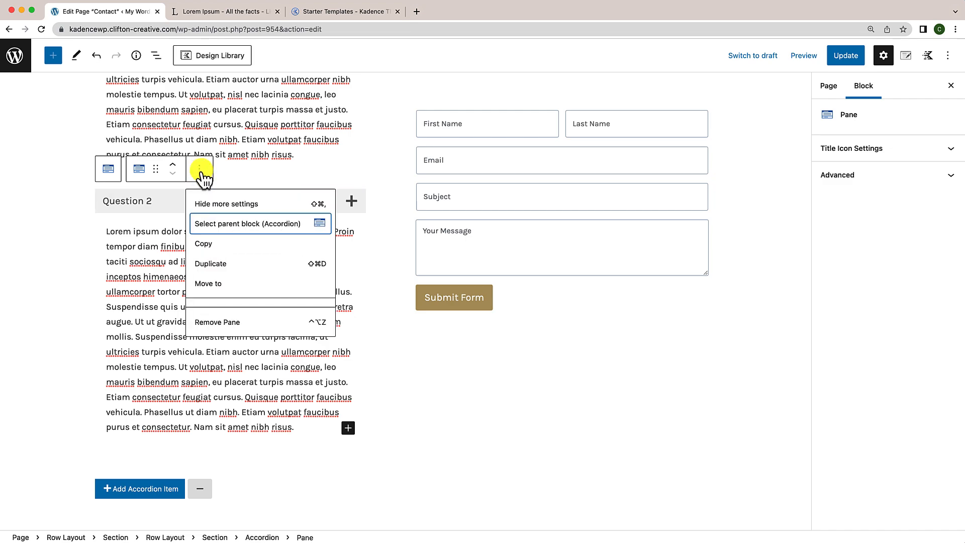
{"action": "left_click", "coordinate": [216, 267]}
{"action": "scroll", "coordinate": [190, 345], "scroll_direction": "down", "scroll_amount": 3}
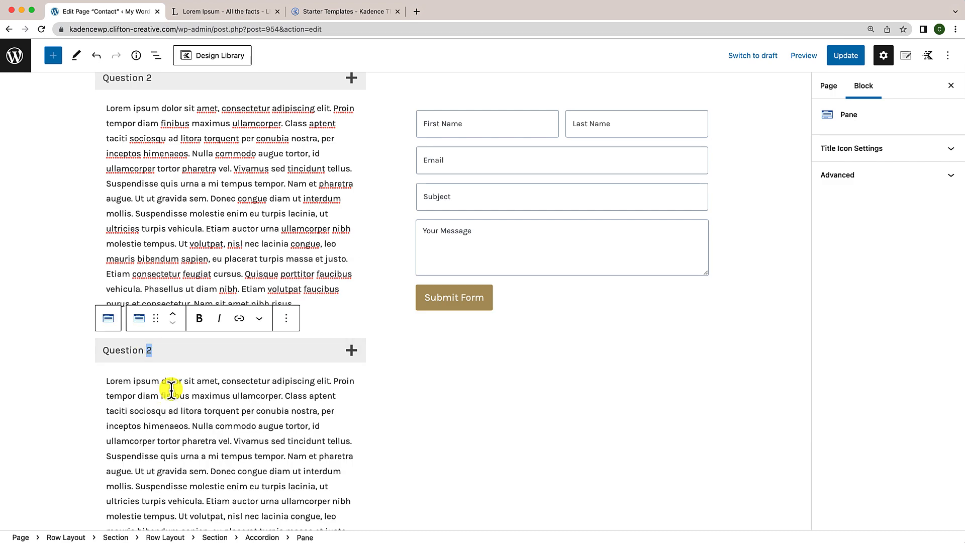
{"action": "key", "text": "BackSpace"}
Step: Duplicate the Question 3 pane and retitle the copy Question 4
{"action": "left_click", "coordinate": [286, 318]}
{"action": "left_click", "coordinate": [302, 414]}
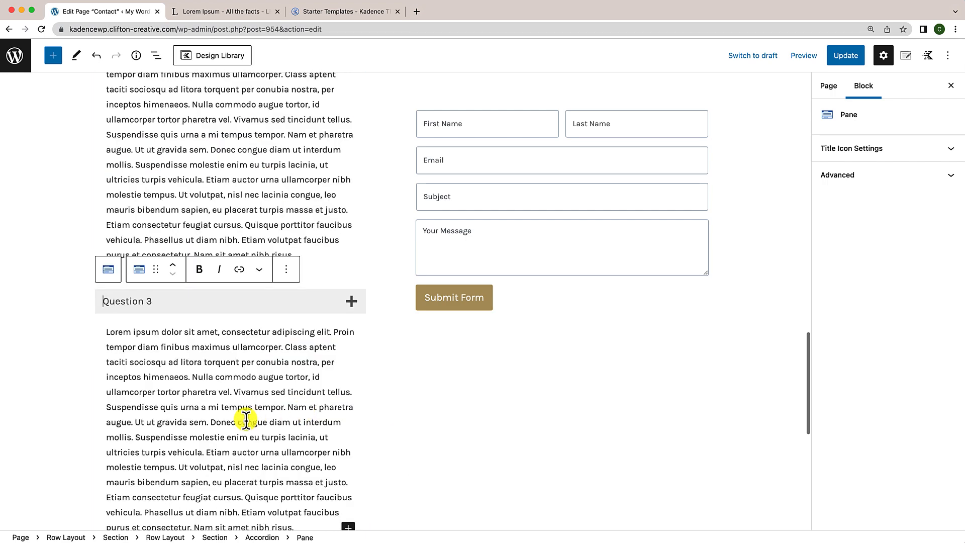
{"action": "scroll", "coordinate": [246, 415], "scroll_direction": "down", "scroll_amount": 5}
{"action": "scroll", "coordinate": [243, 290], "scroll_direction": "up", "scroll_amount": 4}
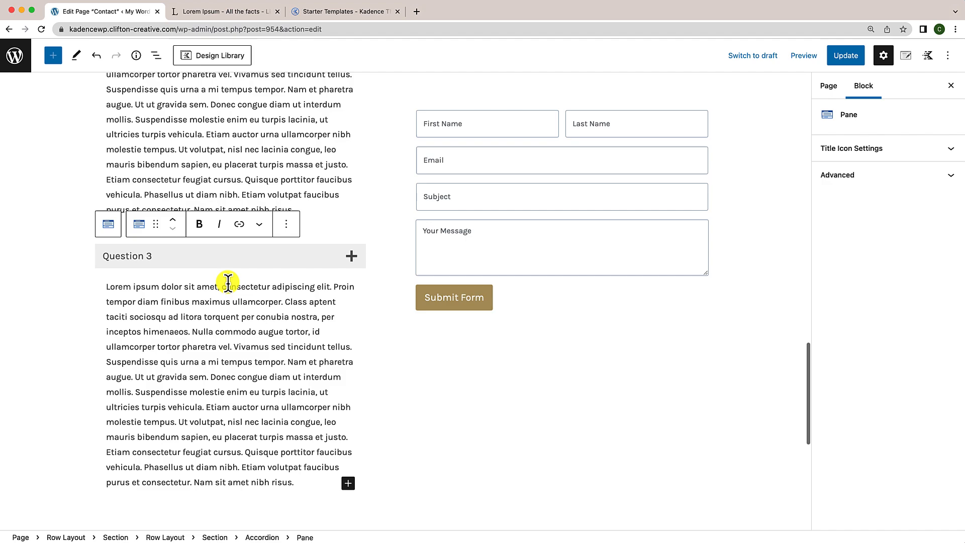
{"action": "left_click", "coordinate": [153, 256]}
{"action": "type", "text": "4"}
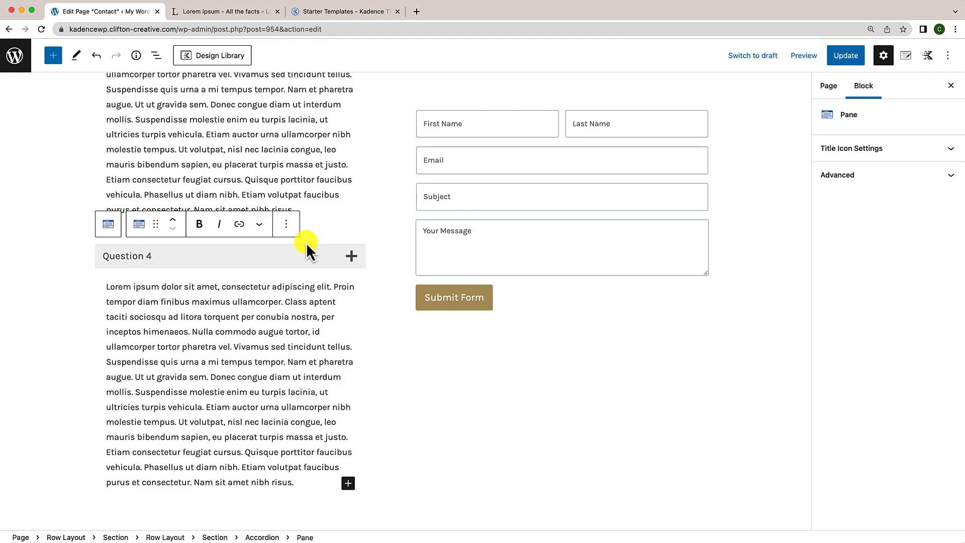
Step: Duplicate Question 4 into a new pane titled Question 5
{"action": "left_click", "coordinate": [286, 224]}
{"action": "left_click", "coordinate": [307, 318]}
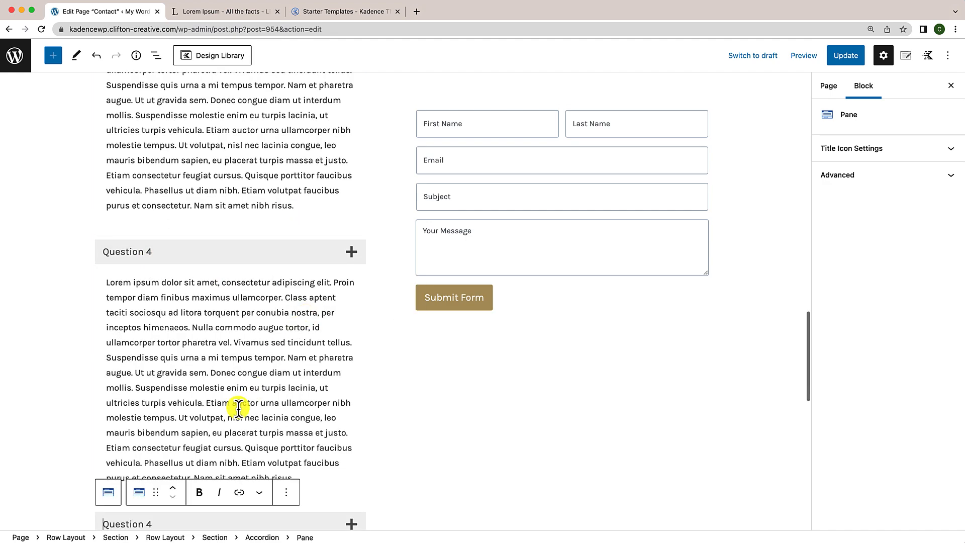
{"action": "scroll", "coordinate": [244, 406], "scroll_direction": "down", "scroll_amount": 3}
{"action": "left_click", "coordinate": [160, 436]}
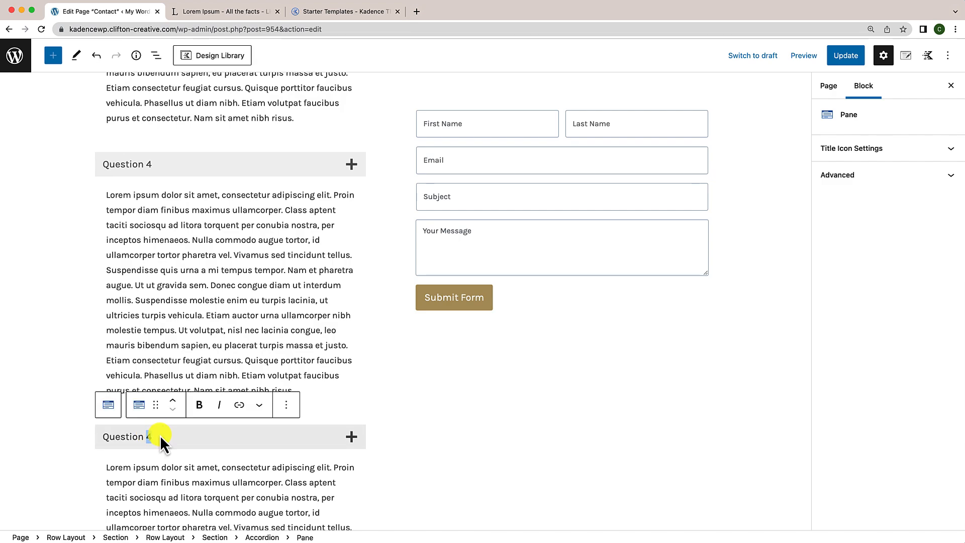
{"action": "key", "text": "BackSpace"}
{"action": "type", "text": "5"}
Step: Duplicate Question 5 into a Question 6 pane, then duplicate Question 6 once more
{"action": "left_click", "coordinate": [286, 405]}
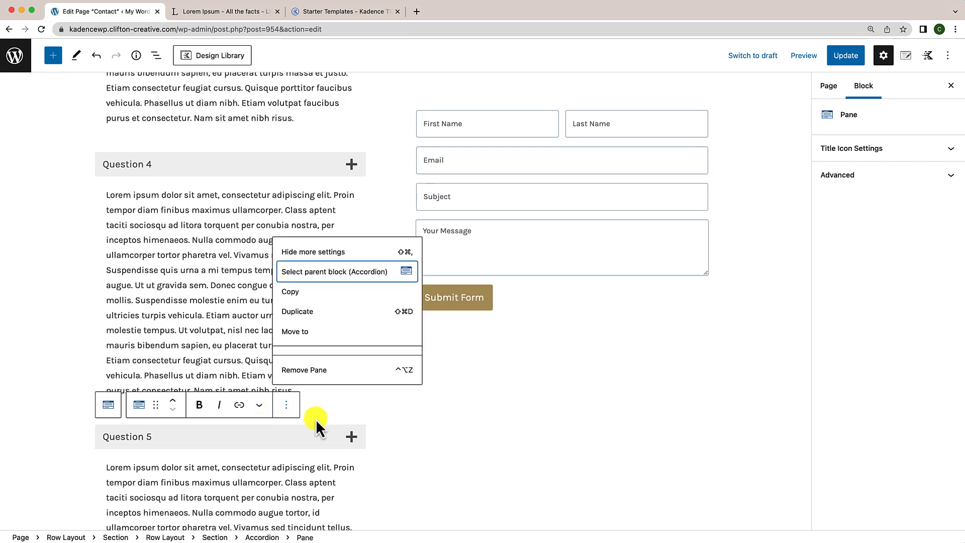
{"action": "left_click", "coordinate": [308, 317]}
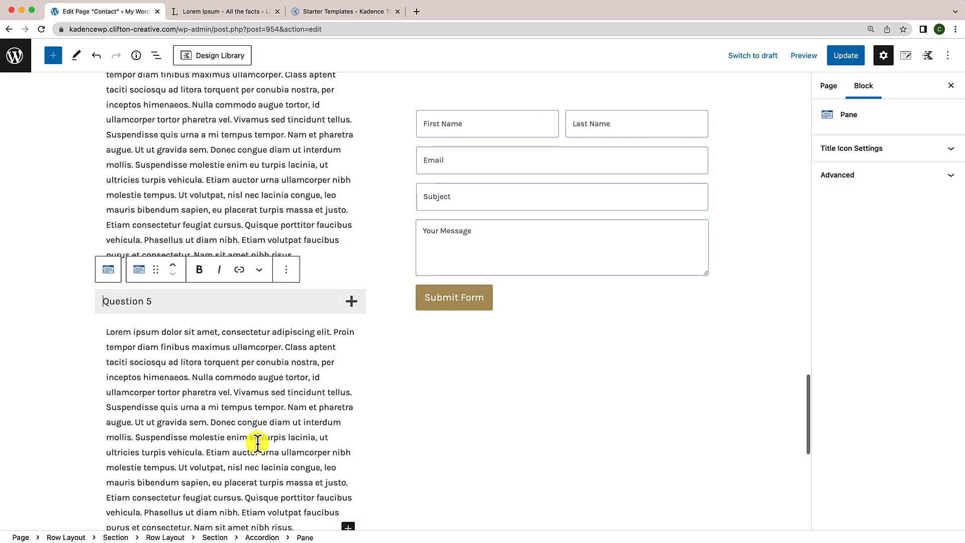
{"action": "scroll", "coordinate": [347, 442], "scroll_direction": "down", "scroll_amount": 3}
{"action": "left_click", "coordinate": [160, 224]}
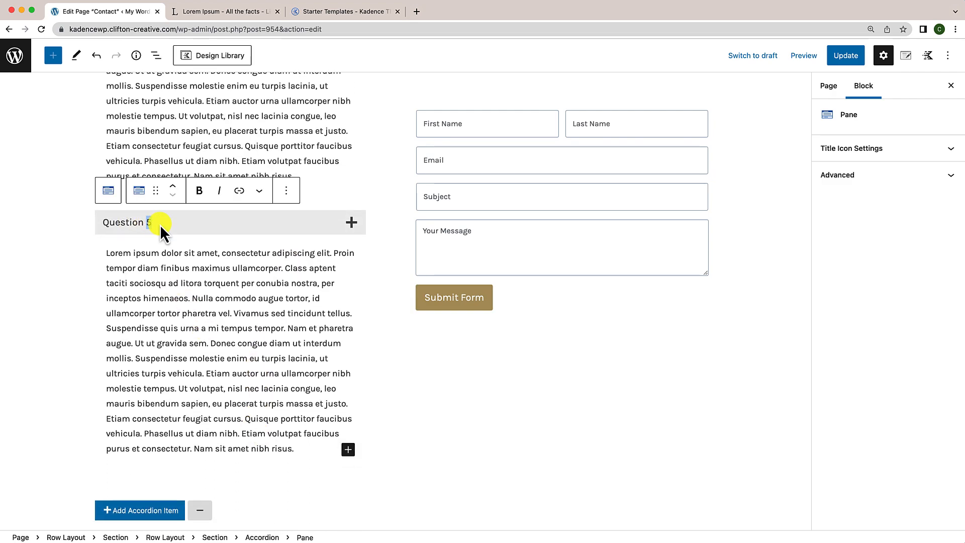
{"action": "key", "text": "BackSpace"}
{"action": "type", "text": "6"}
{"action": "left_click", "coordinate": [286, 191]}
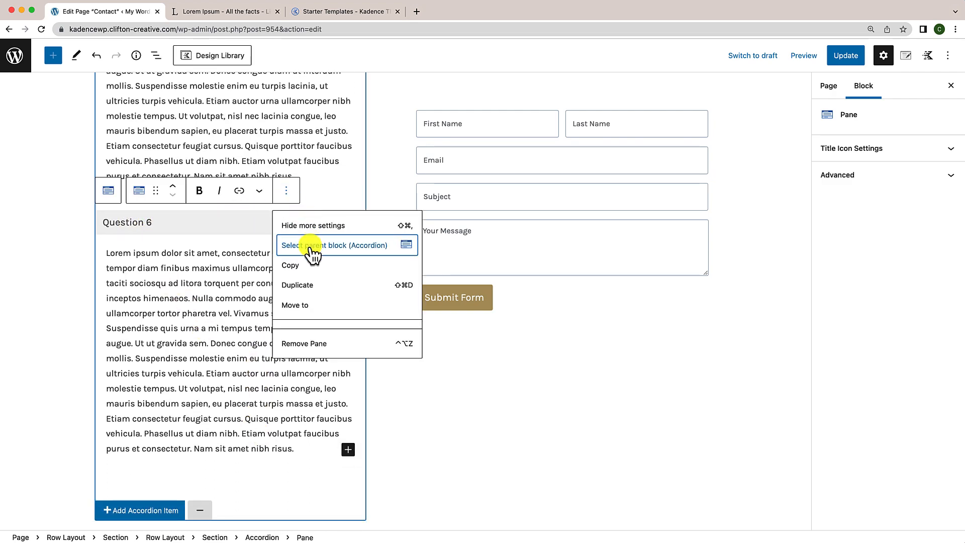
{"action": "left_click", "coordinate": [303, 285]}
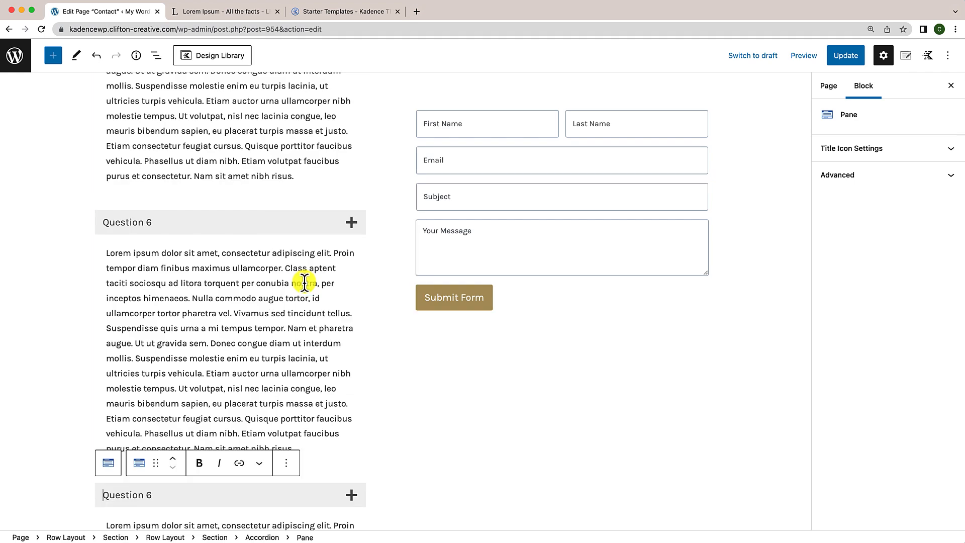
{"action": "scroll", "coordinate": [242, 357], "scroll_direction": "down", "scroll_amount": 1}
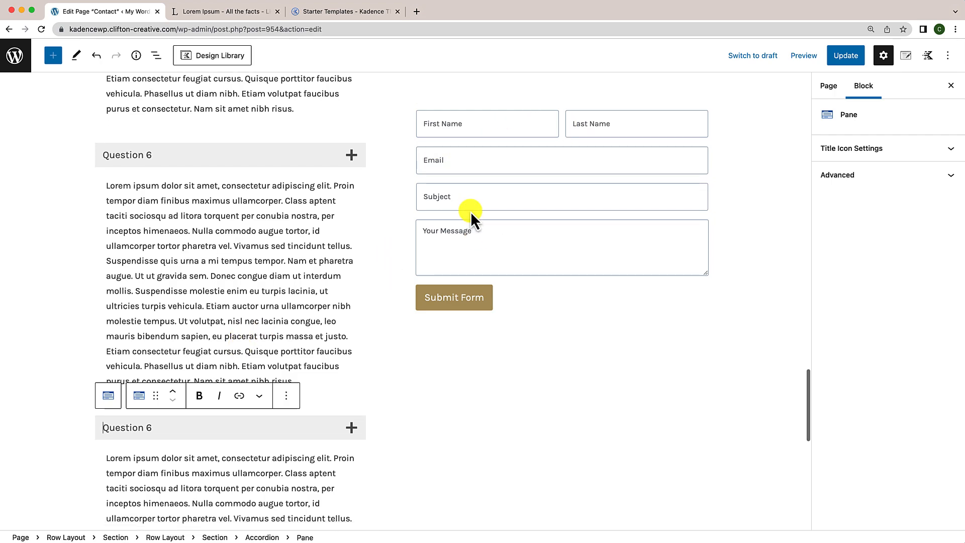
{"action": "scroll", "coordinate": [470, 211], "scroll_direction": "up", "scroll_amount": 8}
{"action": "scroll", "coordinate": [470, 212], "scroll_direction": "up", "scroll_amount": 15}
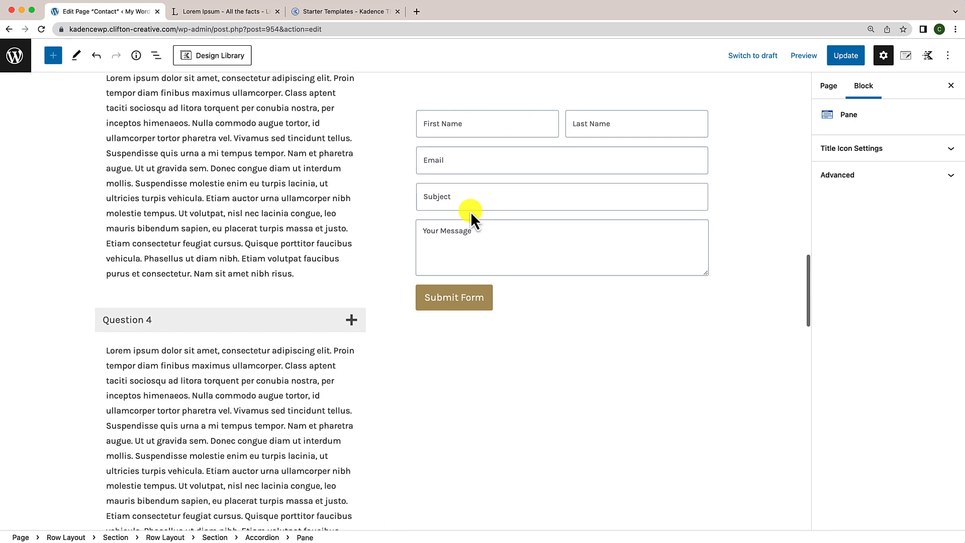
{"action": "scroll", "coordinate": [471, 212], "scroll_direction": "up", "scroll_amount": 5}
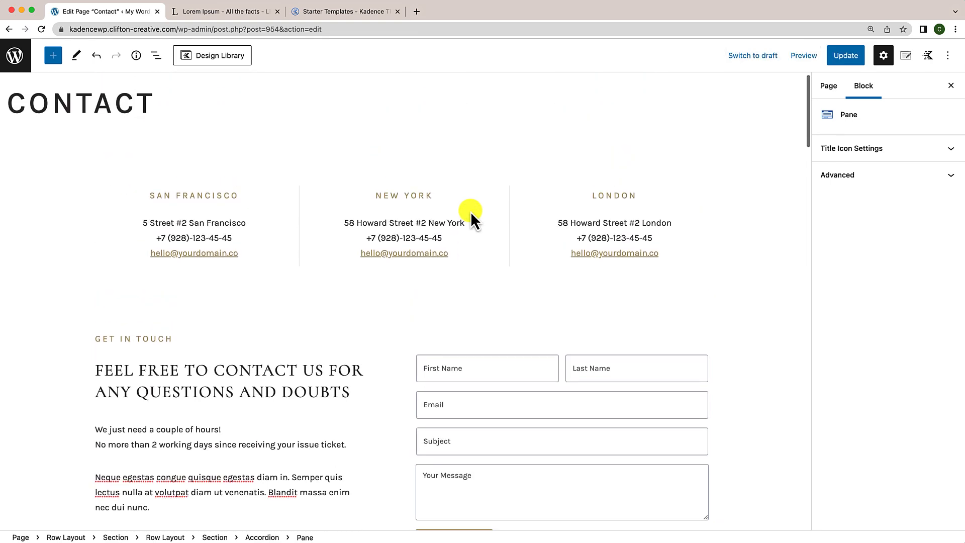
{"action": "scroll", "coordinate": [470, 211], "scroll_direction": "down", "scroll_amount": 15}
{"action": "scroll", "coordinate": [353, 319], "scroll_direction": "down", "scroll_amount": 15}
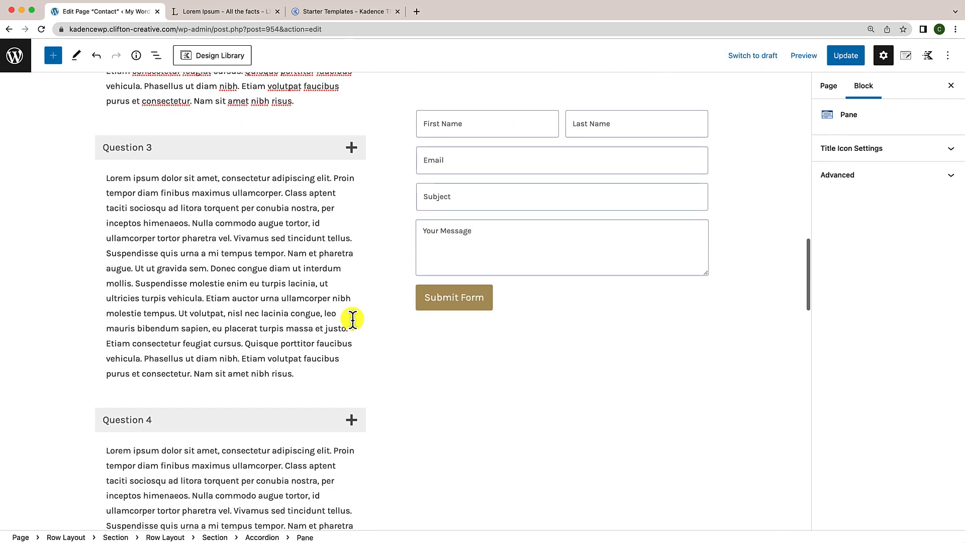
{"action": "scroll", "coordinate": [353, 318], "scroll_direction": "down", "scroll_amount": 5}
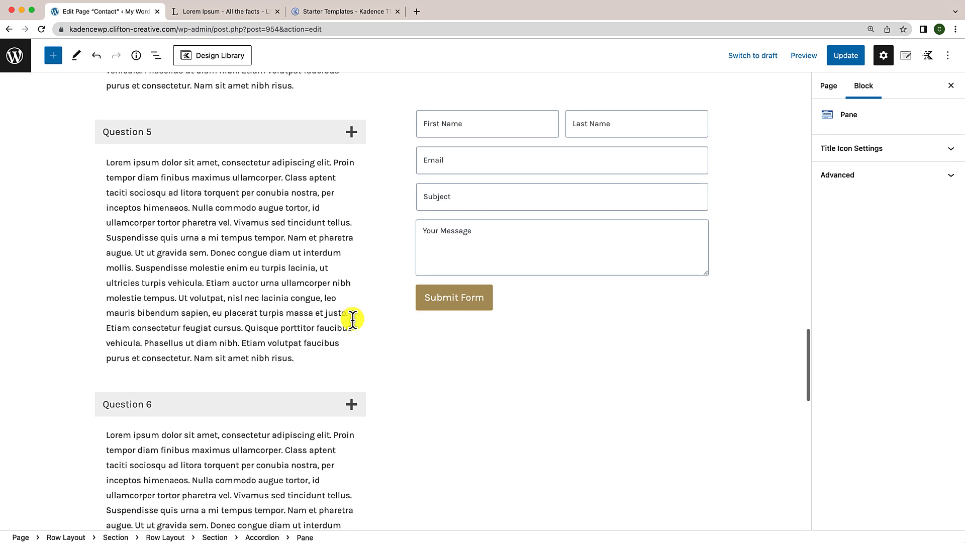
{"action": "scroll", "coordinate": [388, 315], "scroll_direction": "down", "scroll_amount": 3}
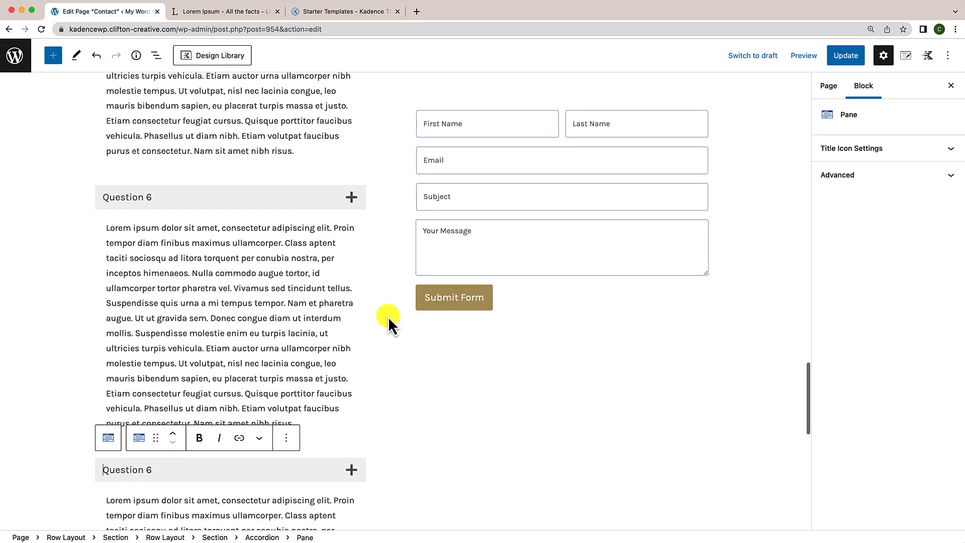
{"action": "left_click", "coordinate": [143, 372]}
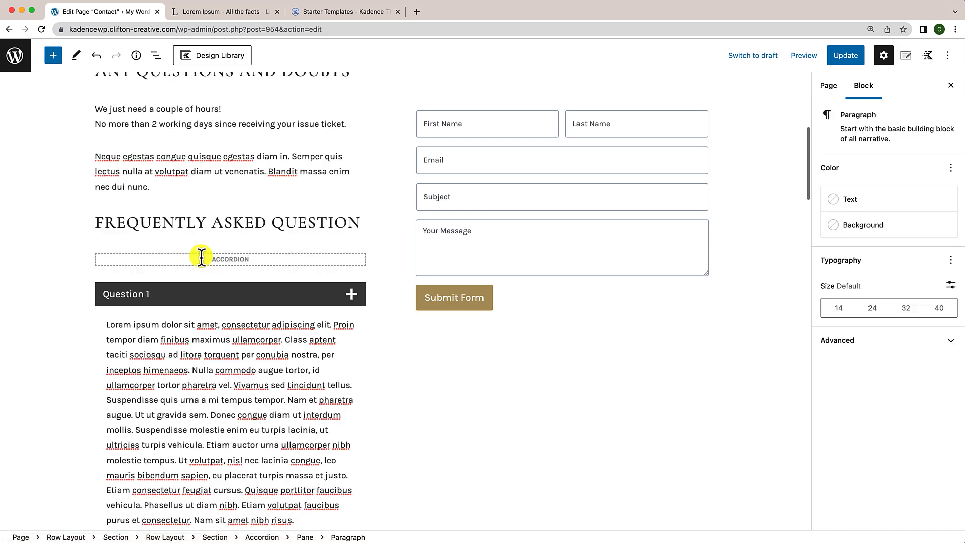
{"action": "scroll", "coordinate": [202, 258], "scroll_direction": "down", "scroll_amount": 2}
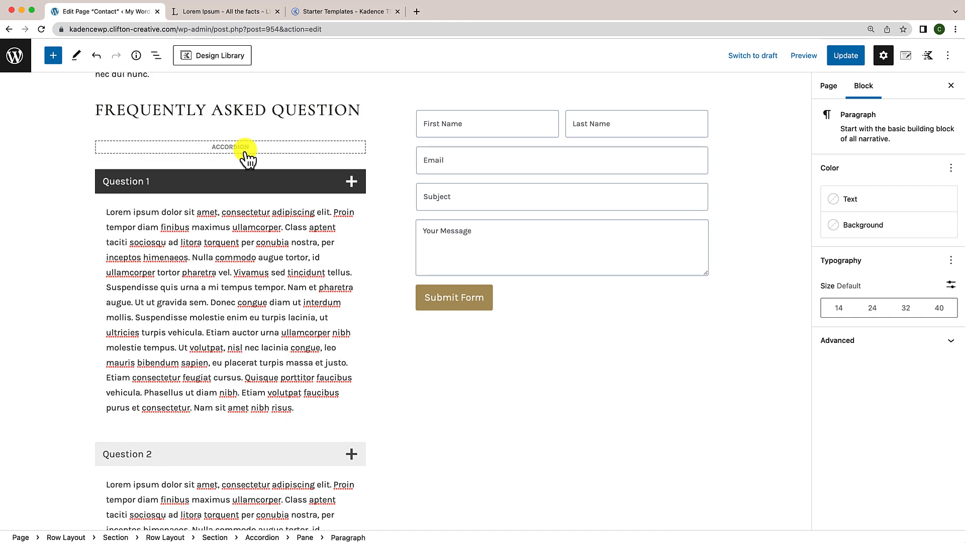
Step: Turn on 'Start with all panes collapsed' for the FAQ accordion and set Pane Spacer Between to 5
{"action": "left_click", "coordinate": [246, 156]}
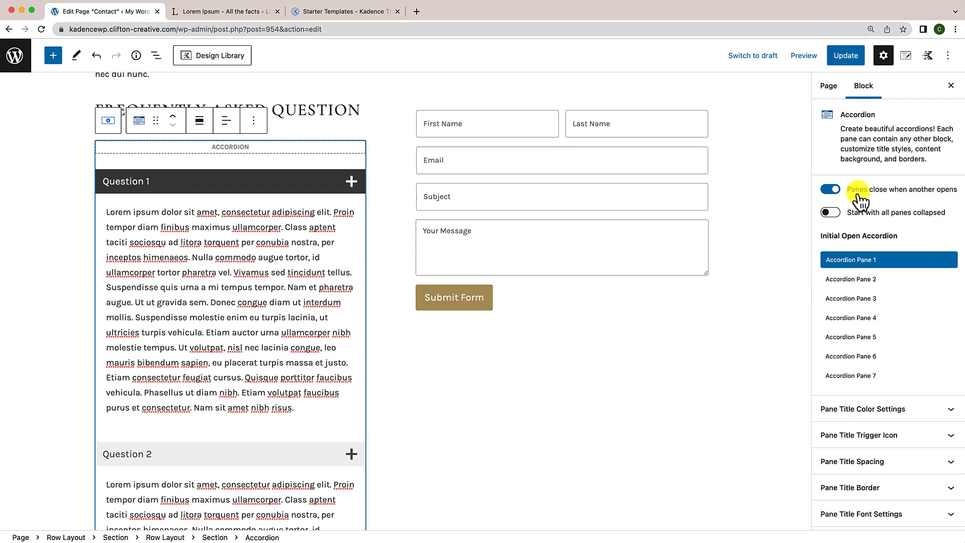
{"action": "left_click", "coordinate": [831, 213]}
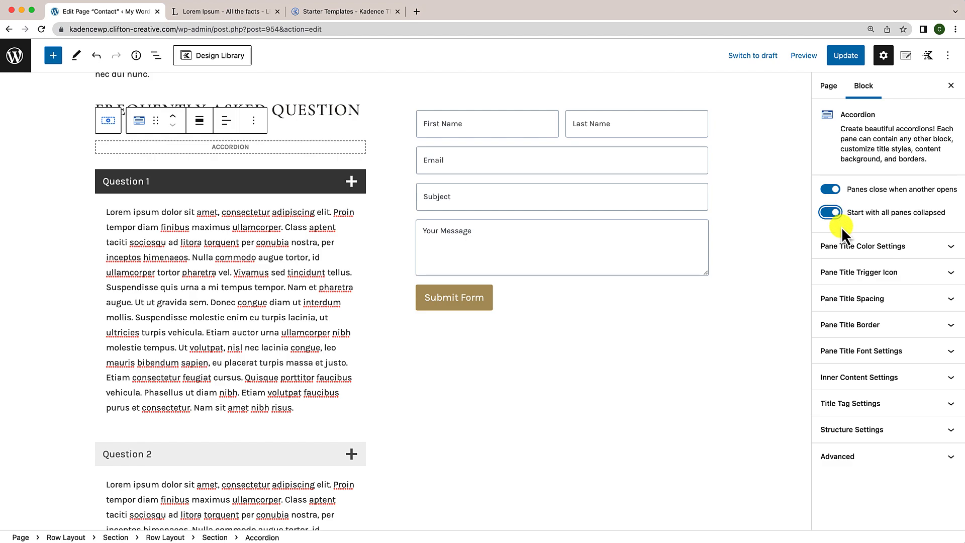
{"action": "left_click", "coordinate": [850, 306]}
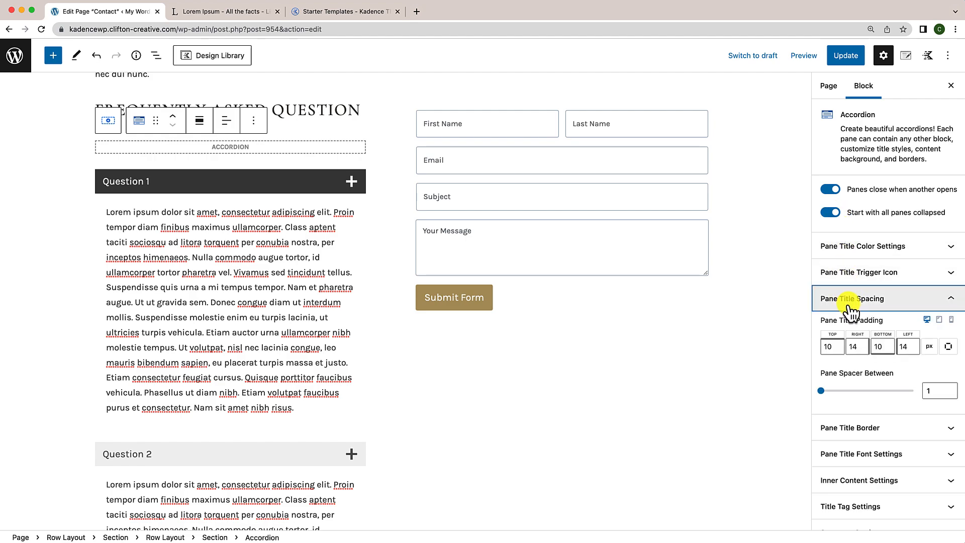
{"action": "left_click", "coordinate": [928, 392]}
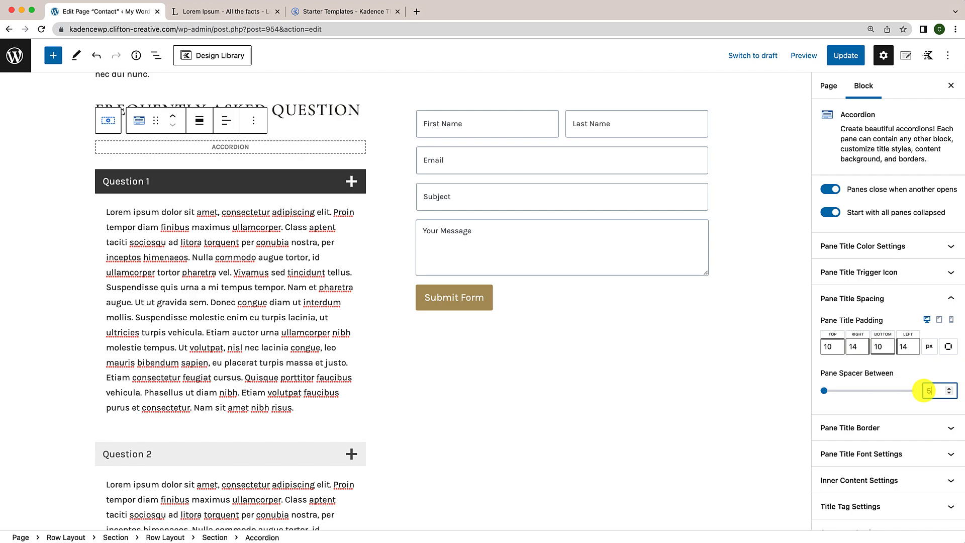
{"action": "left_click", "coordinate": [898, 251]}
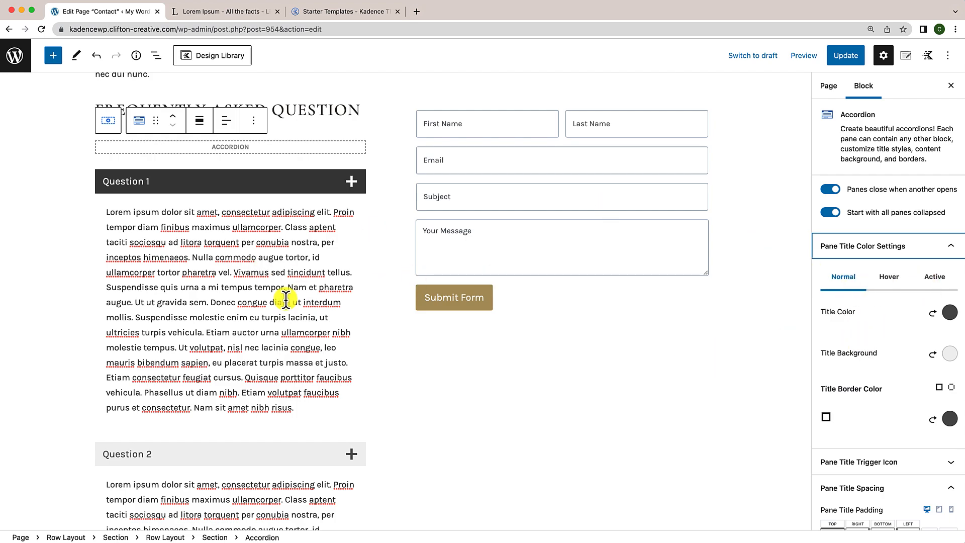
Step: Give the pane titles a fully transparent background, gold text and a gold border colour
{"action": "scroll", "coordinate": [286, 300], "scroll_direction": "down", "scroll_amount": 3}
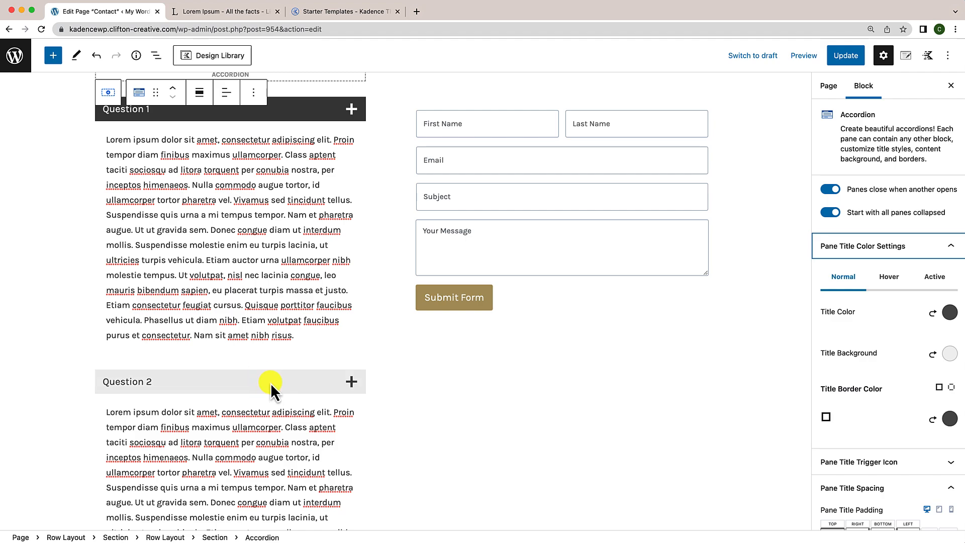
{"action": "scroll", "coordinate": [270, 351], "scroll_direction": "up", "scroll_amount": 3}
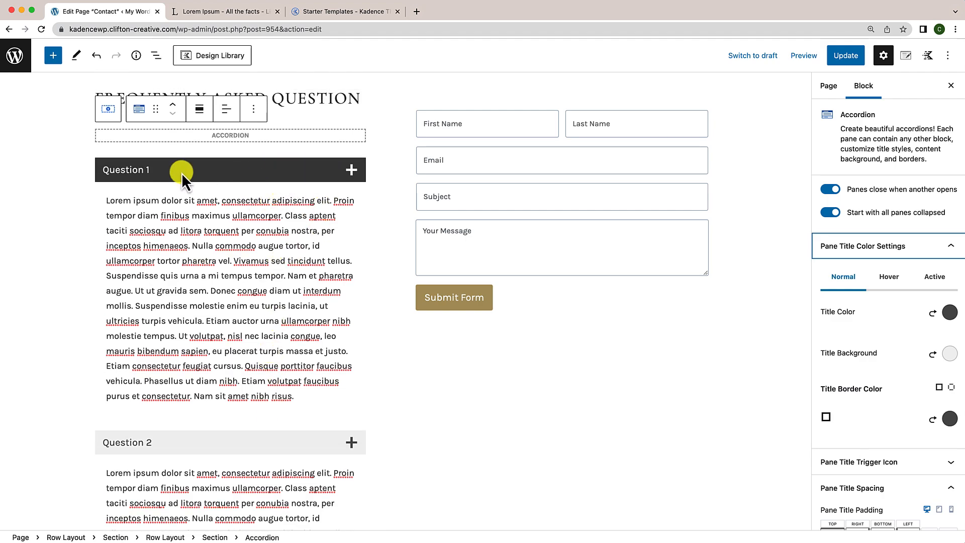
{"action": "scroll", "coordinate": [276, 292], "scroll_direction": "down", "scroll_amount": 1}
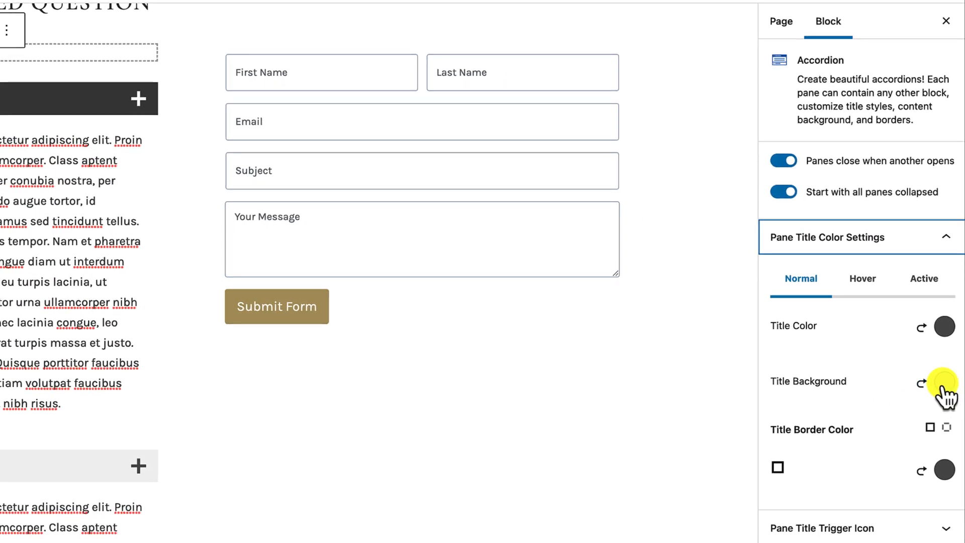
{"action": "left_click", "coordinate": [943, 384]}
{"action": "left_click", "coordinate": [918, 295]}
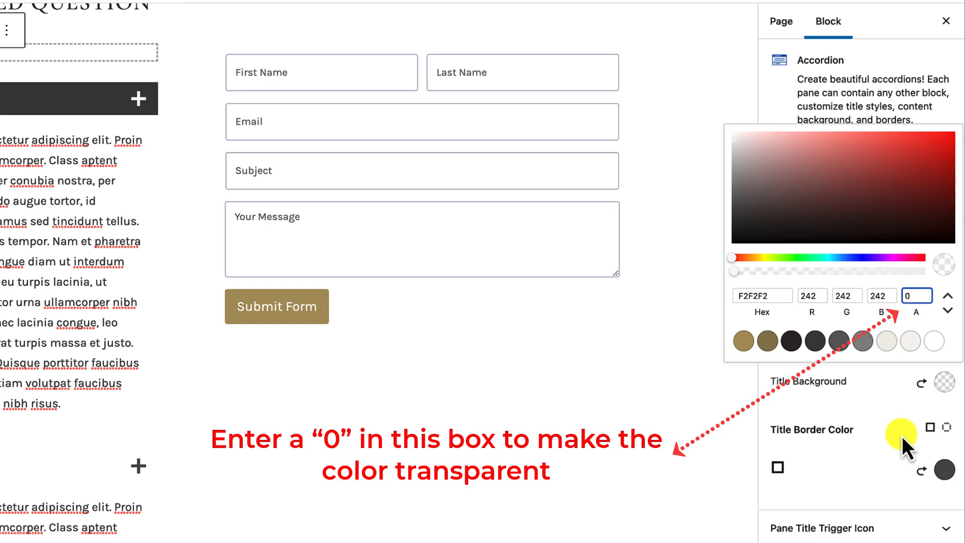
{"action": "left_click", "coordinate": [902, 436]}
{"action": "left_click", "coordinate": [946, 329]}
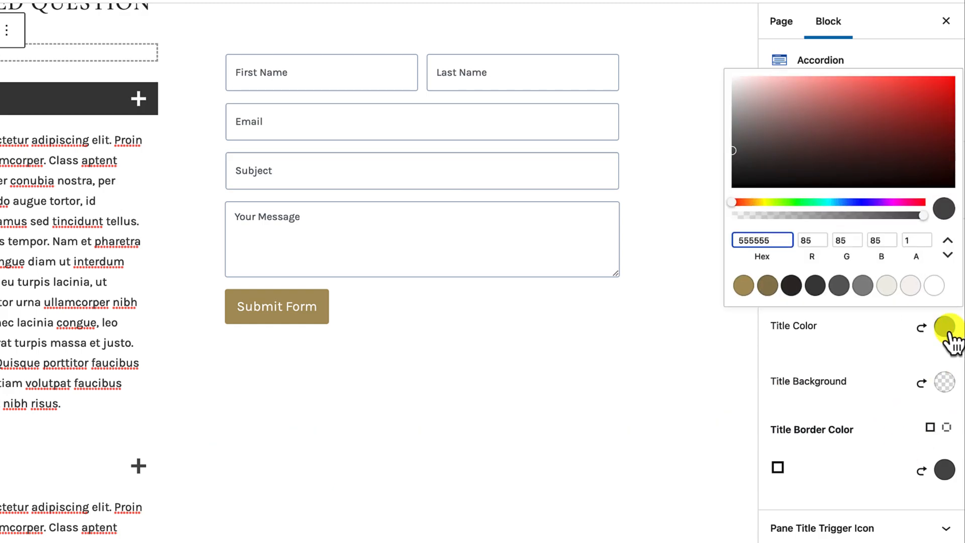
{"action": "left_click", "coordinate": [767, 287]}
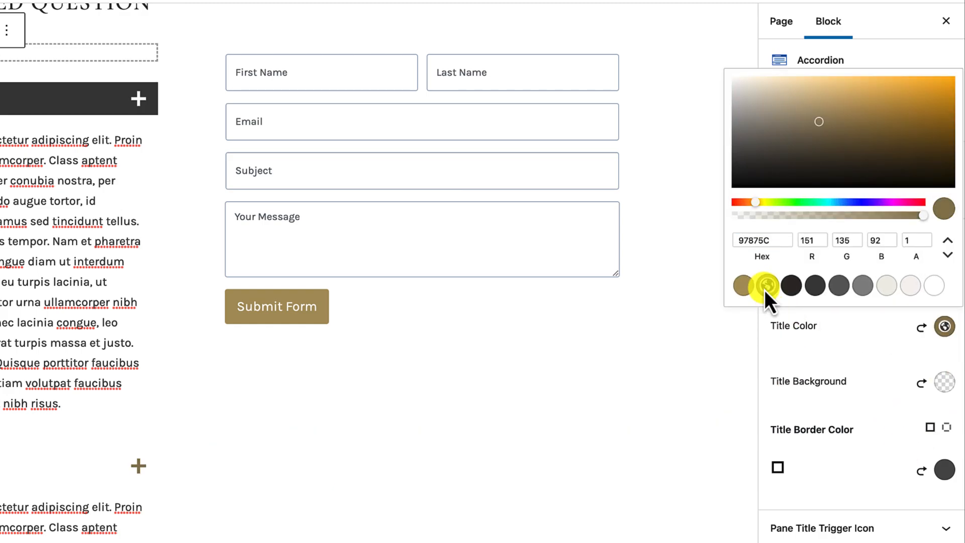
{"action": "left_click", "coordinate": [867, 400]}
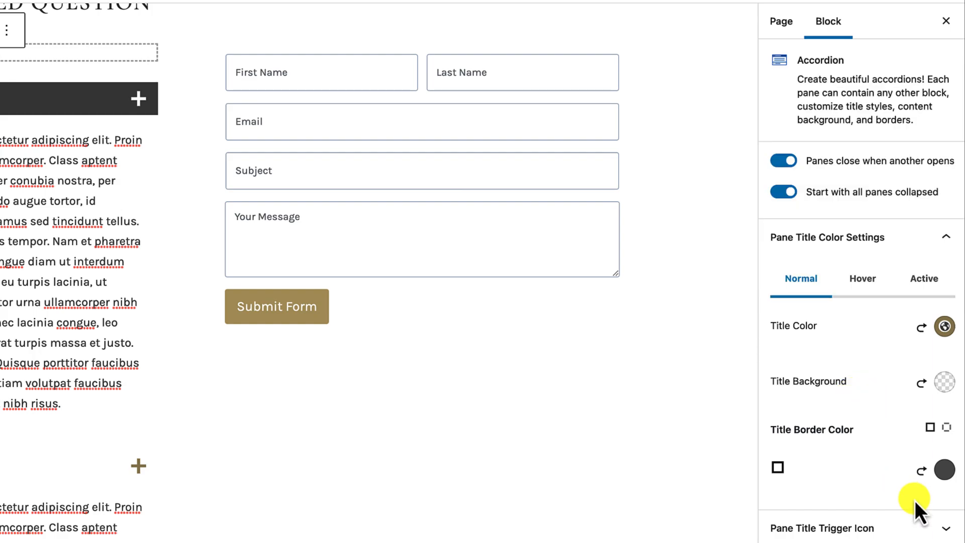
{"action": "left_click", "coordinate": [945, 470]}
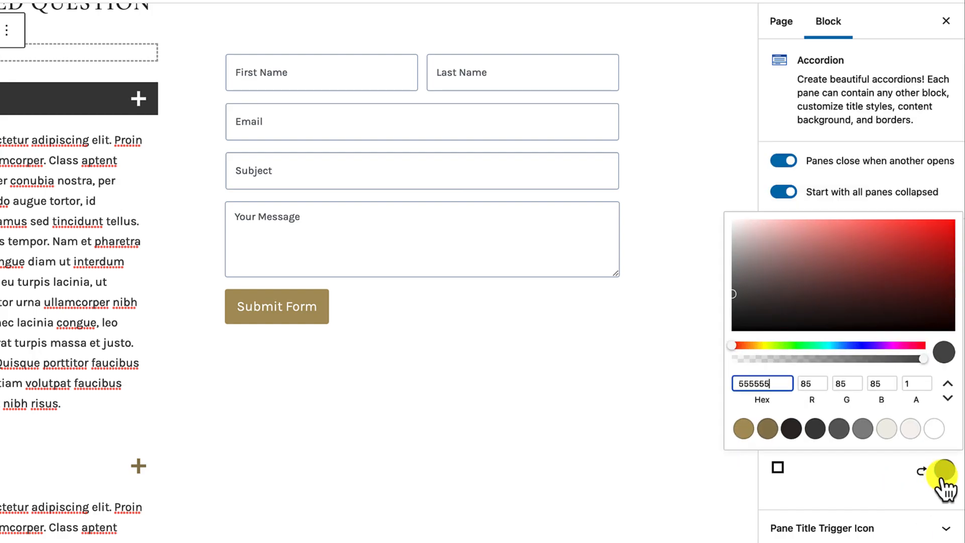
{"action": "left_click", "coordinate": [775, 435]}
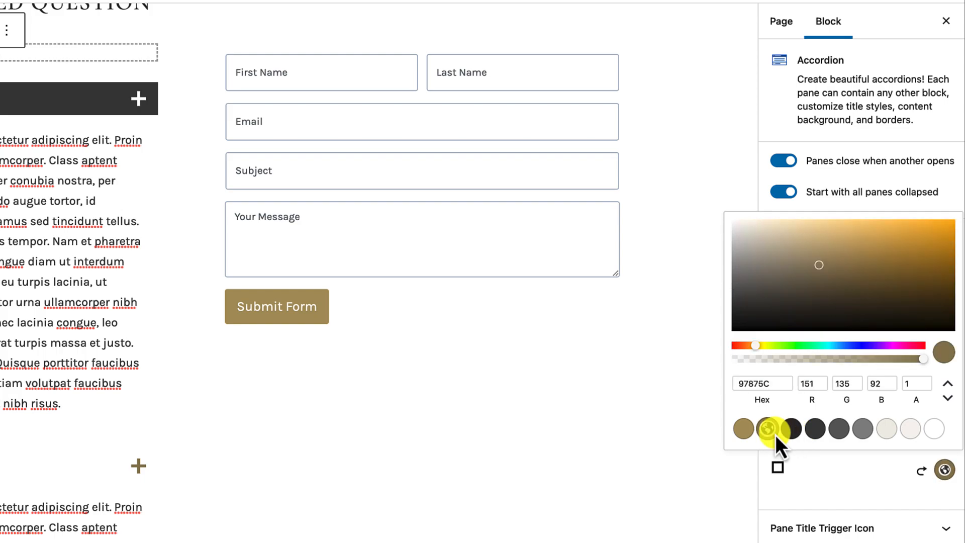
{"action": "left_click", "coordinate": [855, 475]}
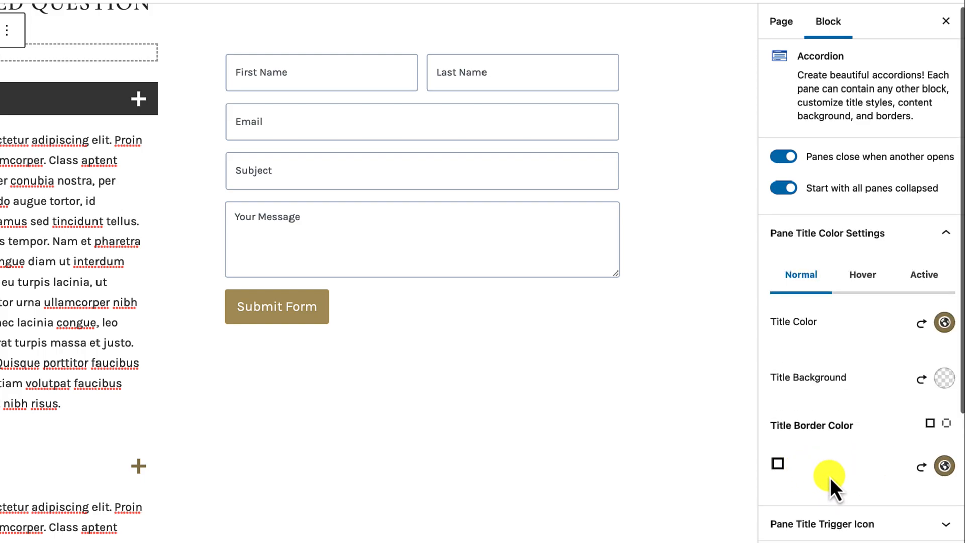
Step: Set the pane title Border Width to 1 and Border Radius to 3
{"action": "scroll", "coordinate": [831, 478], "scroll_direction": "down", "scroll_amount": 3}
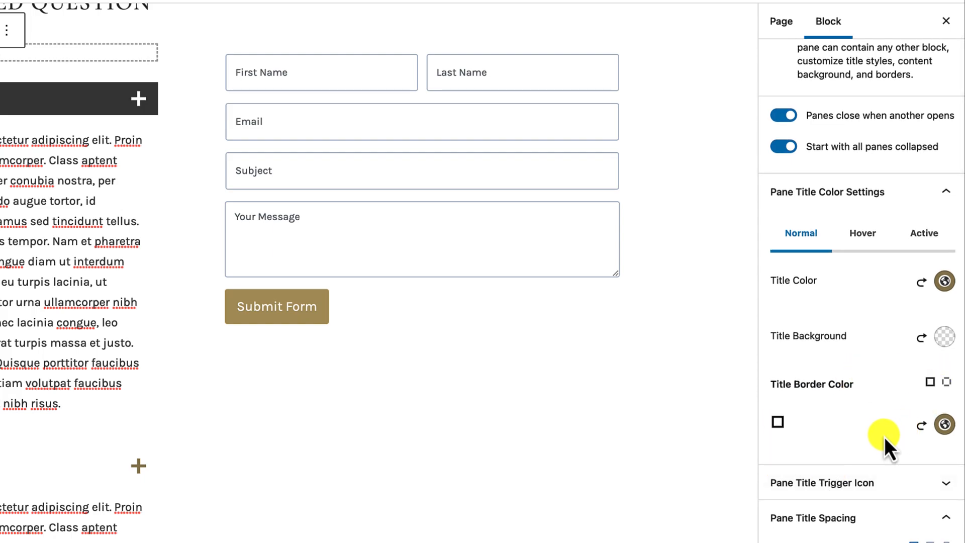
{"action": "scroll", "coordinate": [885, 436], "scroll_direction": "down", "scroll_amount": 5}
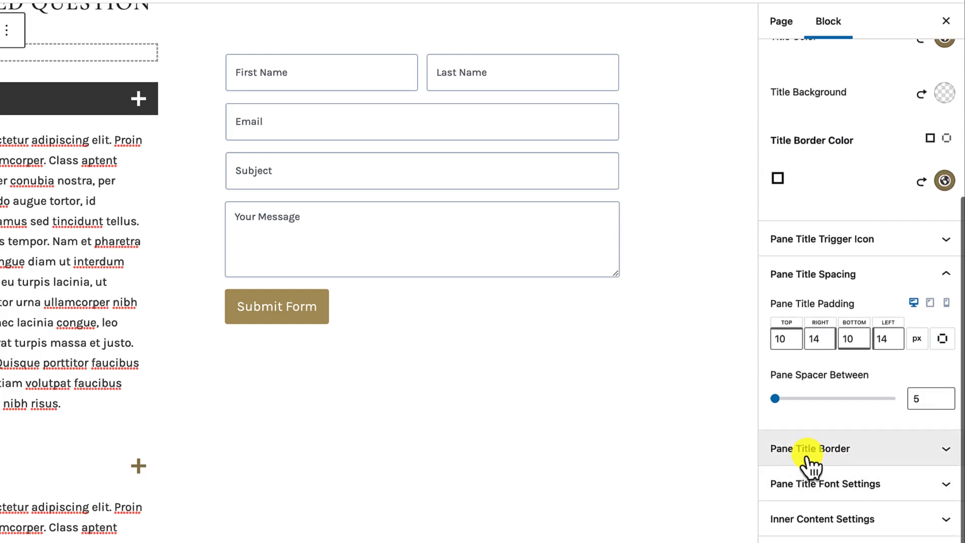
{"action": "left_click", "coordinate": [885, 452]}
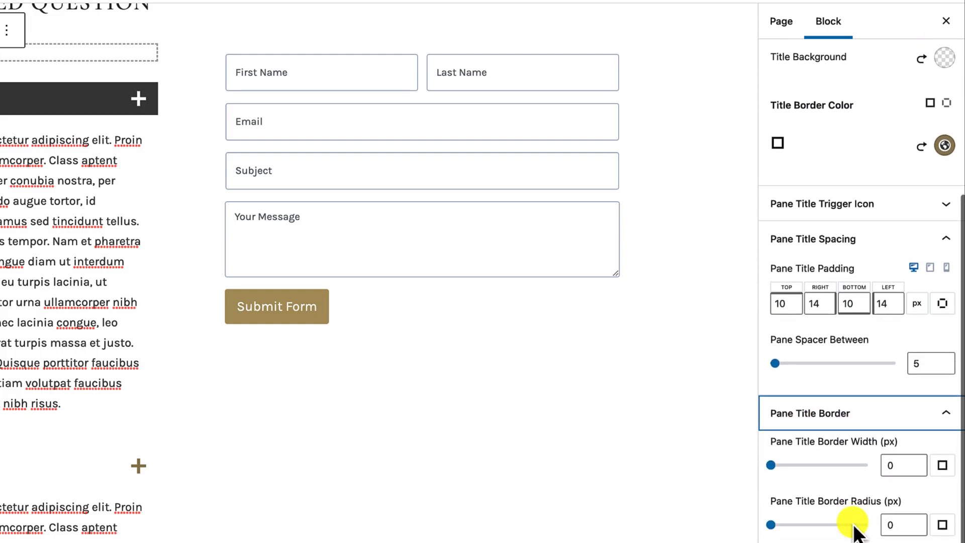
{"action": "left_click", "coordinate": [886, 442]}
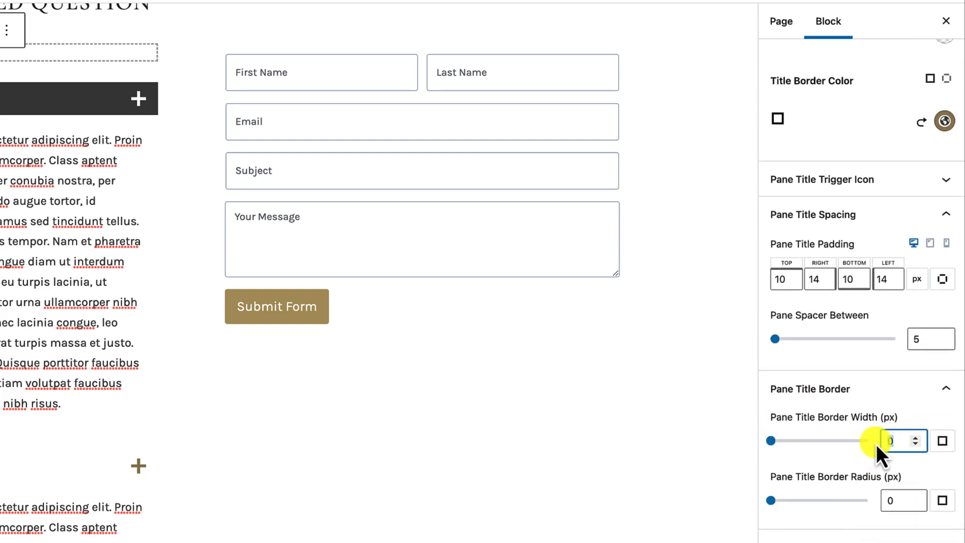
{"action": "type", "text": "1"}
{"action": "left_click", "coordinate": [896, 500]}
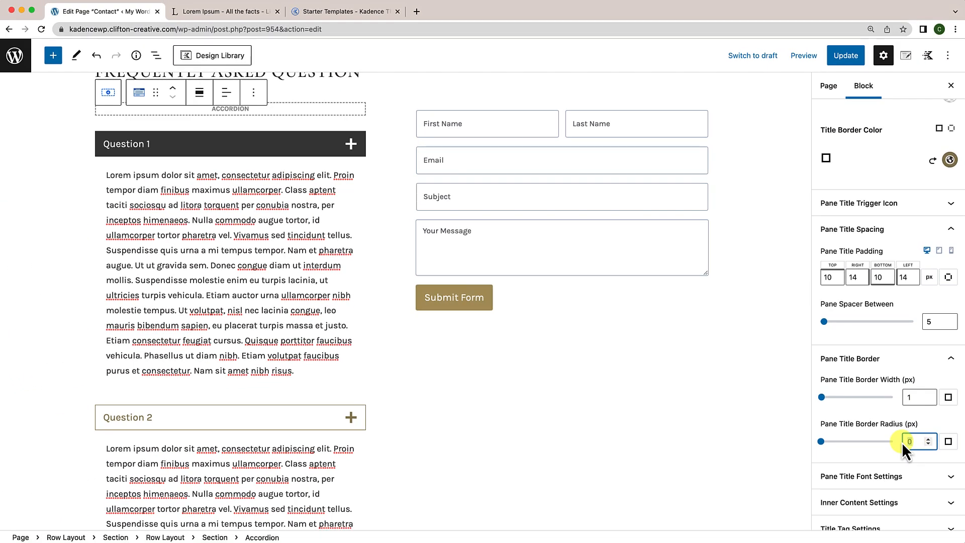
{"action": "type", "text": "3"}
Step: In the Active pane title colours, give the open title dark text
{"action": "scroll", "coordinate": [862, 418], "scroll_direction": "up", "scroll_amount": 5}
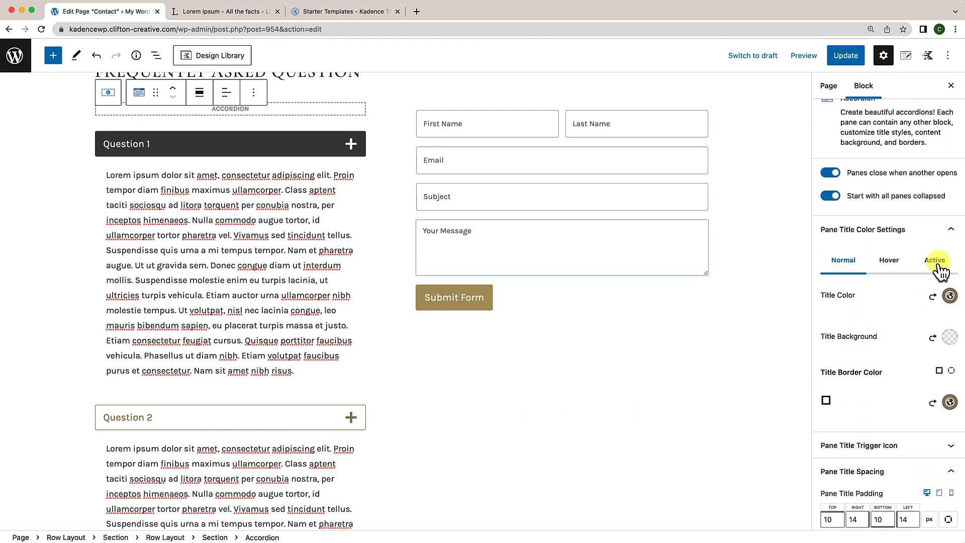
{"action": "left_click", "coordinate": [831, 266]}
{"action": "left_click", "coordinate": [937, 264]}
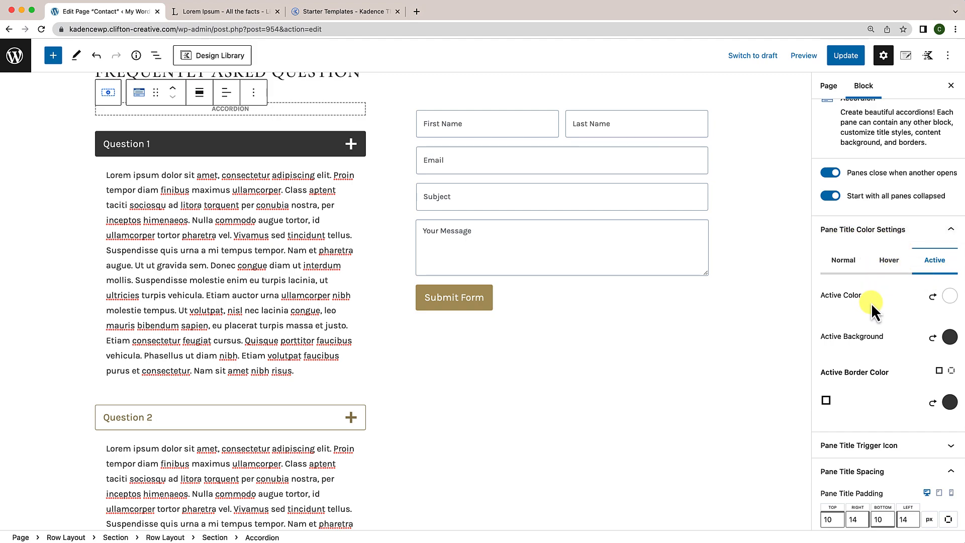
{"action": "left_click", "coordinate": [950, 296]}
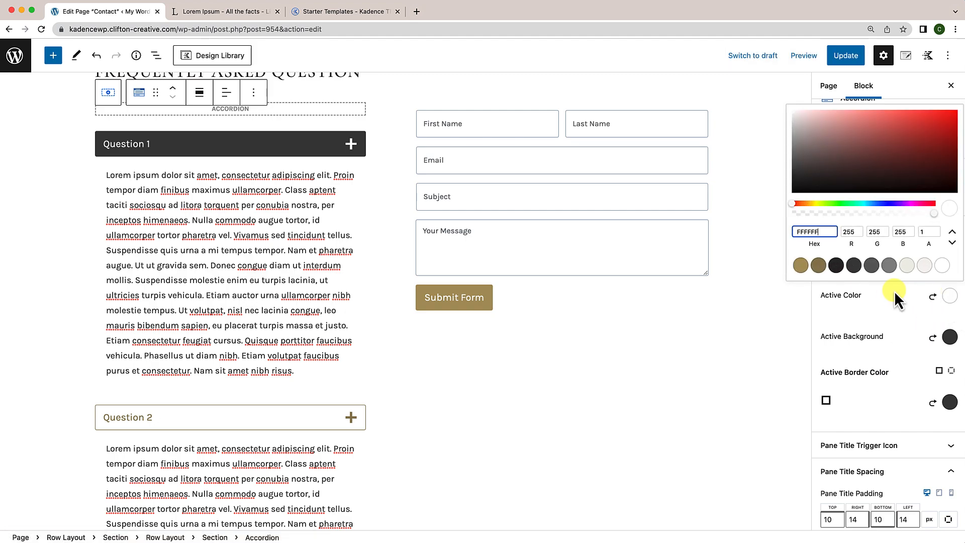
{"action": "left_click", "coordinate": [837, 265]}
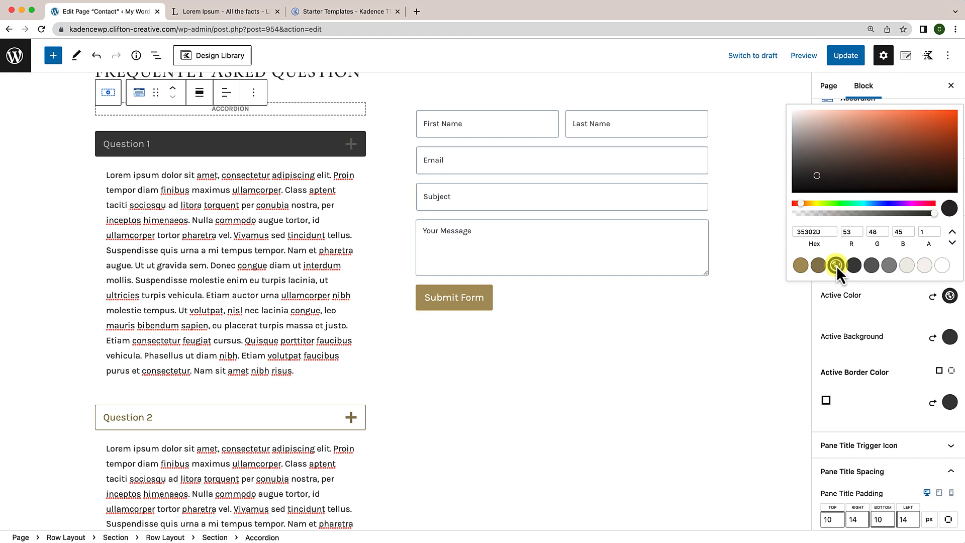
{"action": "left_click", "coordinate": [885, 315]}
Step: Give the open pane title an F0EFEA beige background and a gold #B59F6B border
{"action": "left_click", "coordinate": [950, 338]}
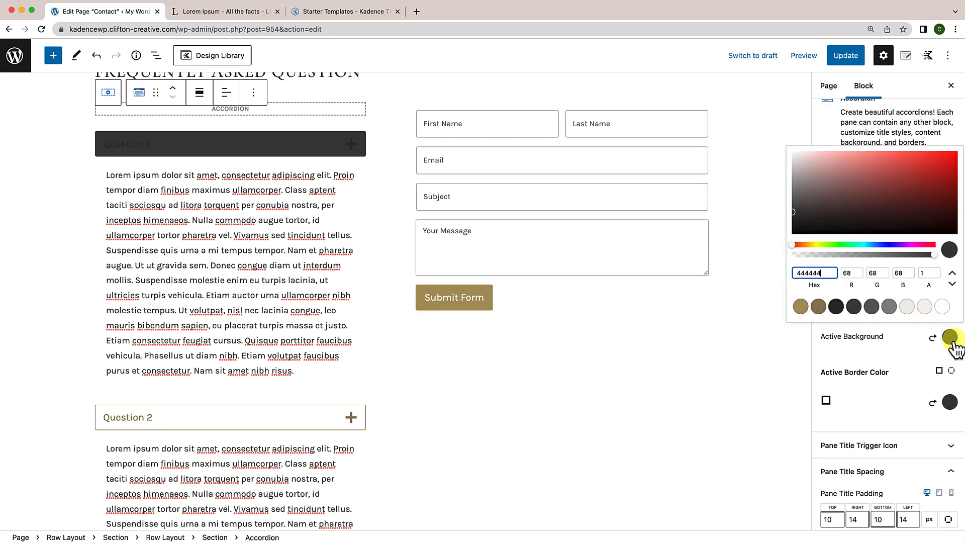
{"action": "left_click", "coordinate": [908, 308]}
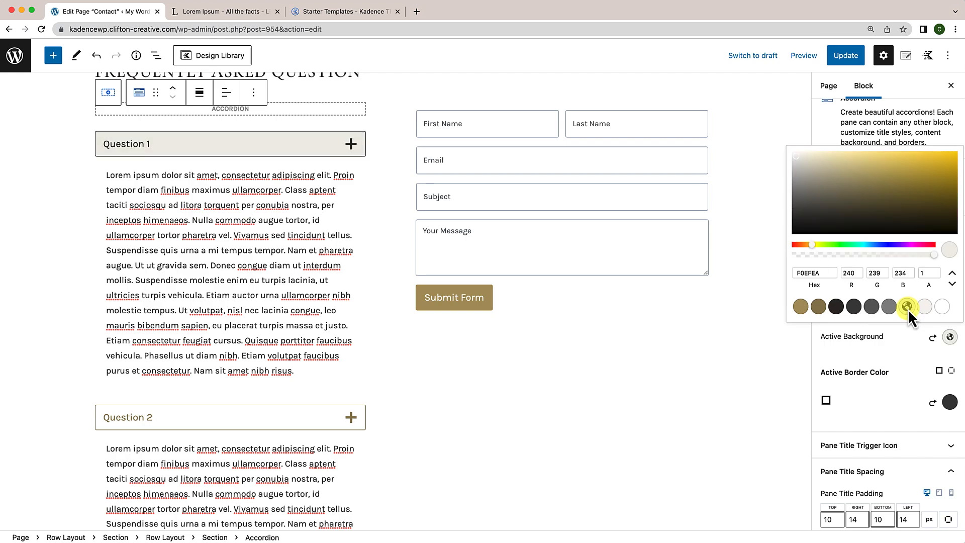
{"action": "left_click", "coordinate": [909, 357]}
{"action": "scroll", "coordinate": [904, 342], "scroll_direction": "down", "scroll_amount": 1}
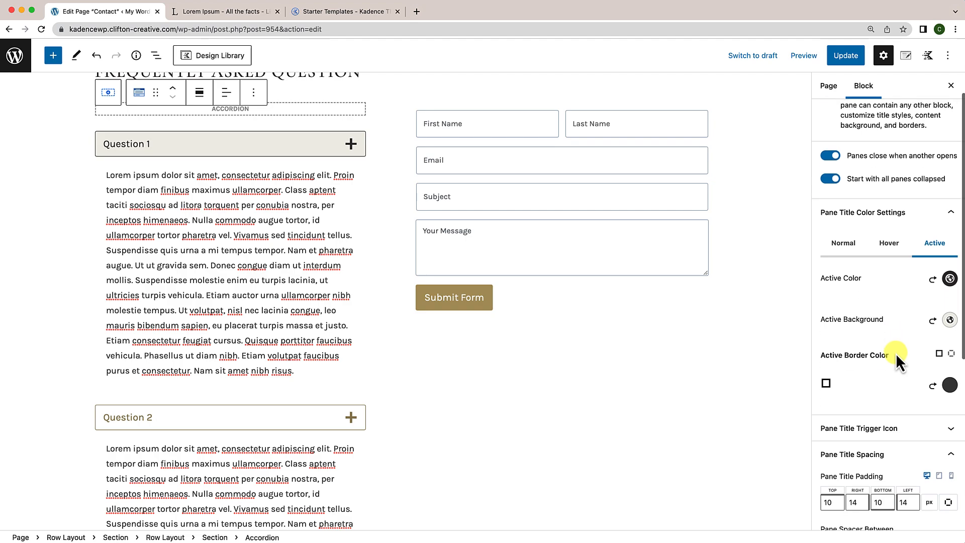
{"action": "left_click", "coordinate": [951, 387]}
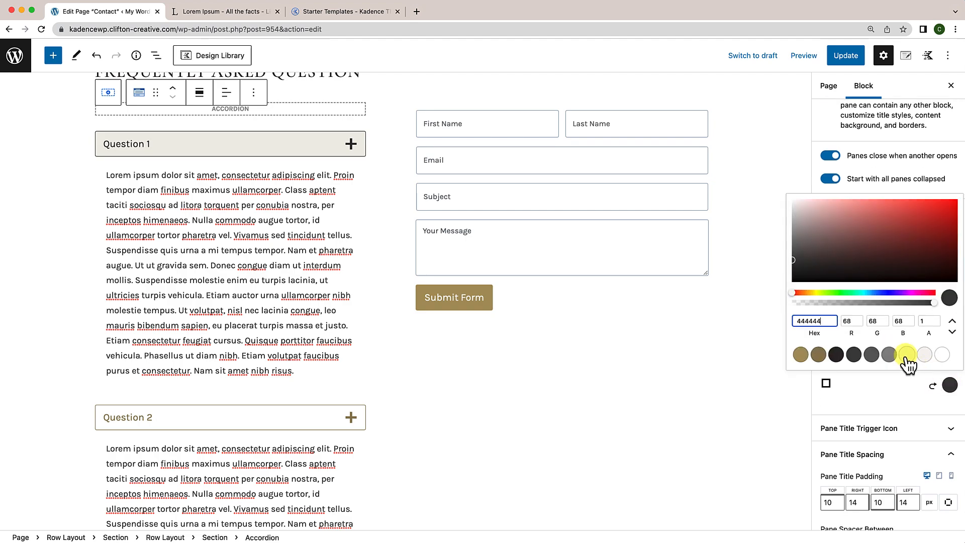
{"action": "left_click", "coordinate": [803, 355]}
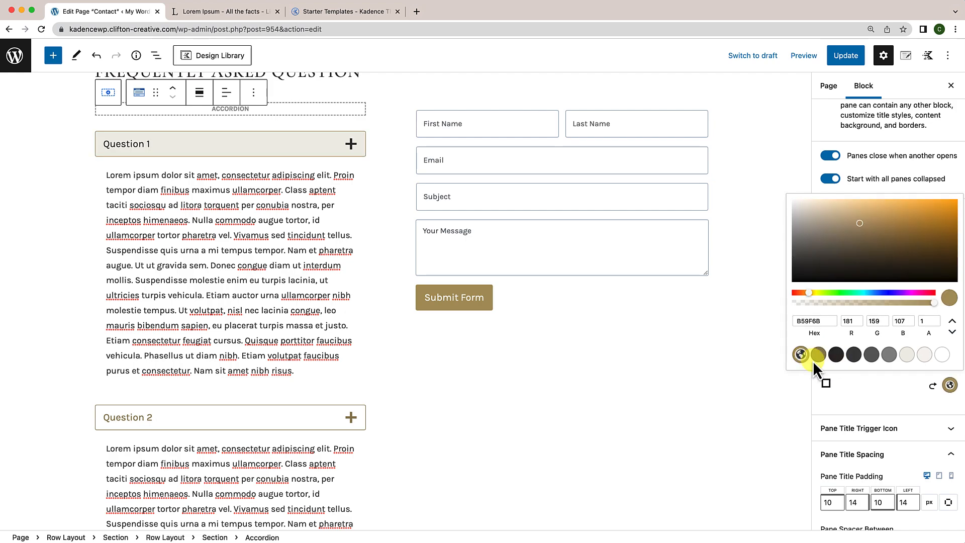
{"action": "left_click", "coordinate": [883, 389]}
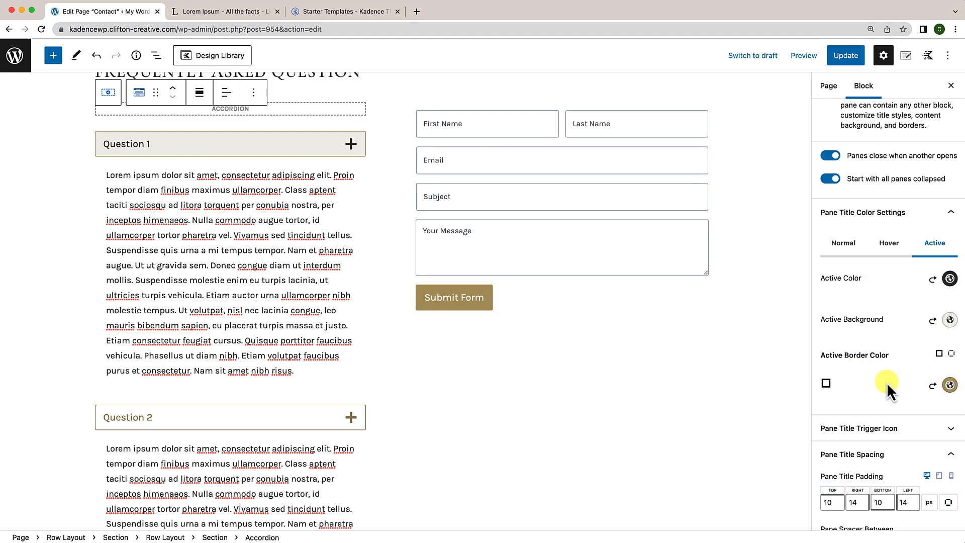
{"action": "scroll", "coordinate": [887, 382], "scroll_direction": "down", "scroll_amount": 10}
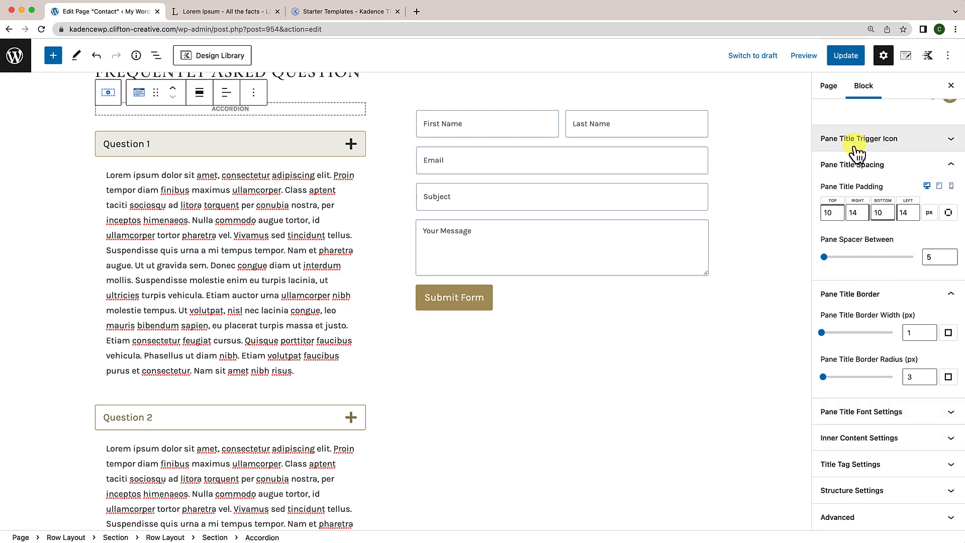
{"action": "left_click", "coordinate": [875, 150]}
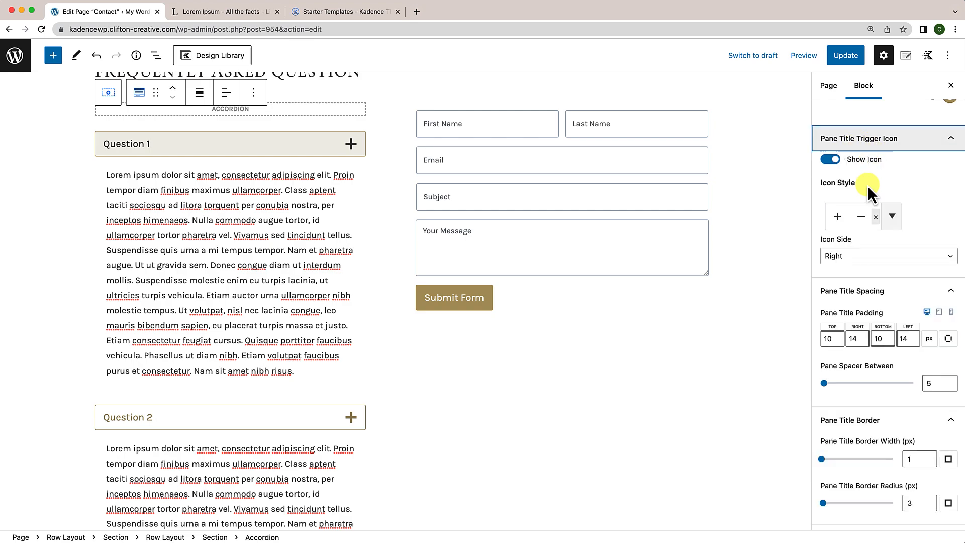
{"action": "left_click", "coordinate": [893, 217]}
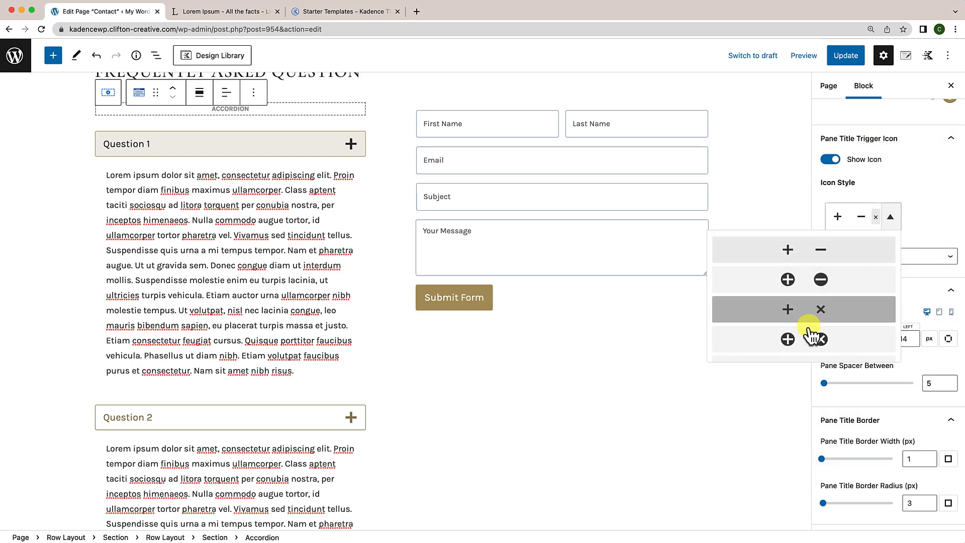
{"action": "scroll", "coordinate": [811, 352], "scroll_direction": "down", "scroll_amount": 2}
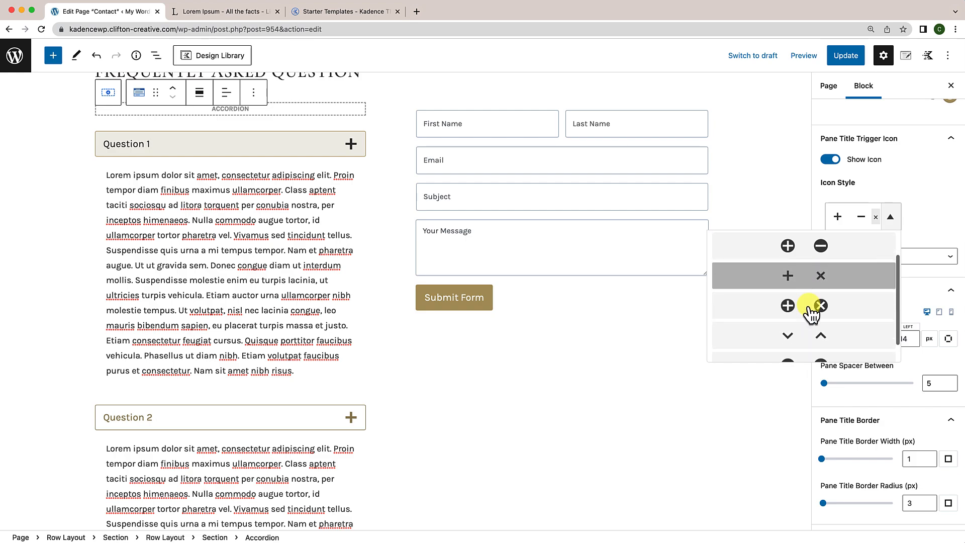
{"action": "left_click", "coordinate": [813, 325]}
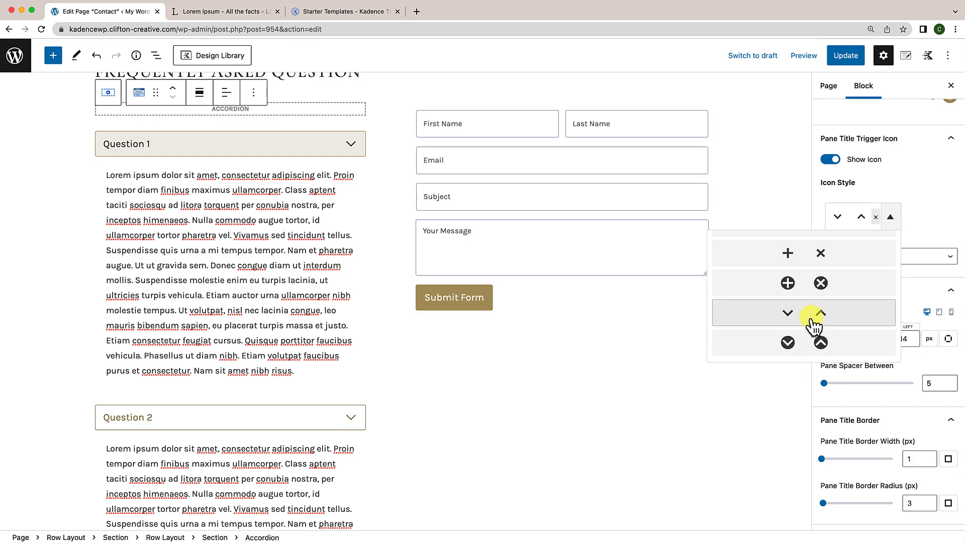
{"action": "left_click", "coordinate": [929, 227]}
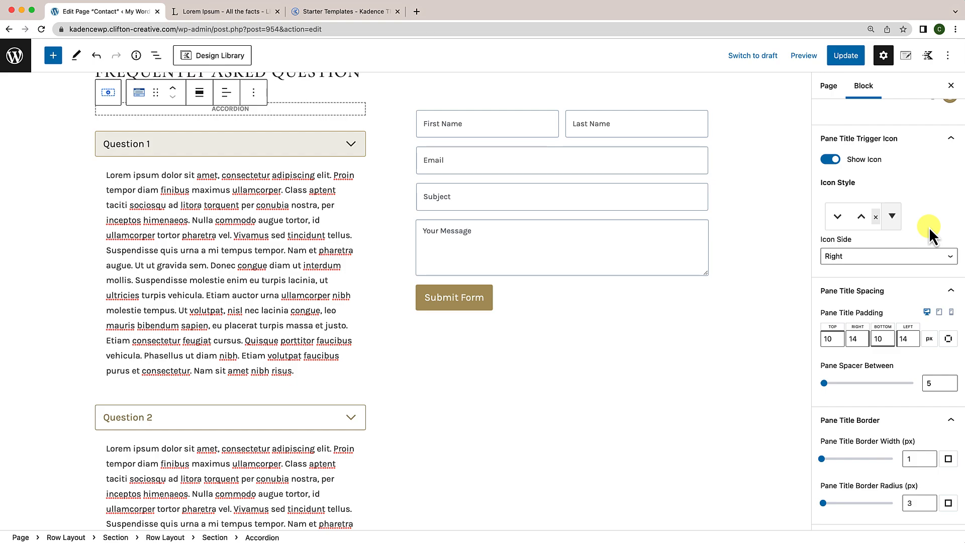
{"action": "scroll", "coordinate": [654, 410], "scroll_direction": "down", "scroll_amount": 6}
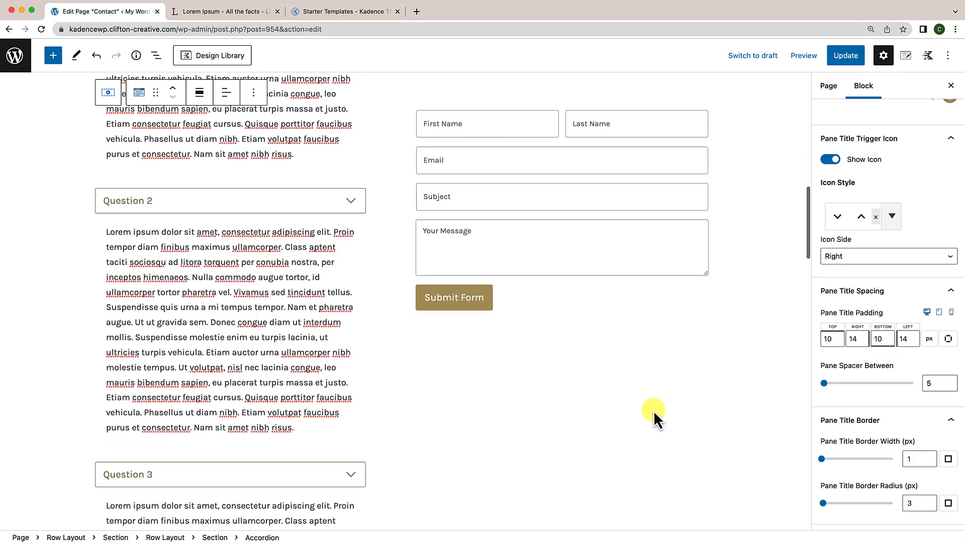
{"action": "scroll", "coordinate": [654, 410], "scroll_direction": "up", "scroll_amount": 10}
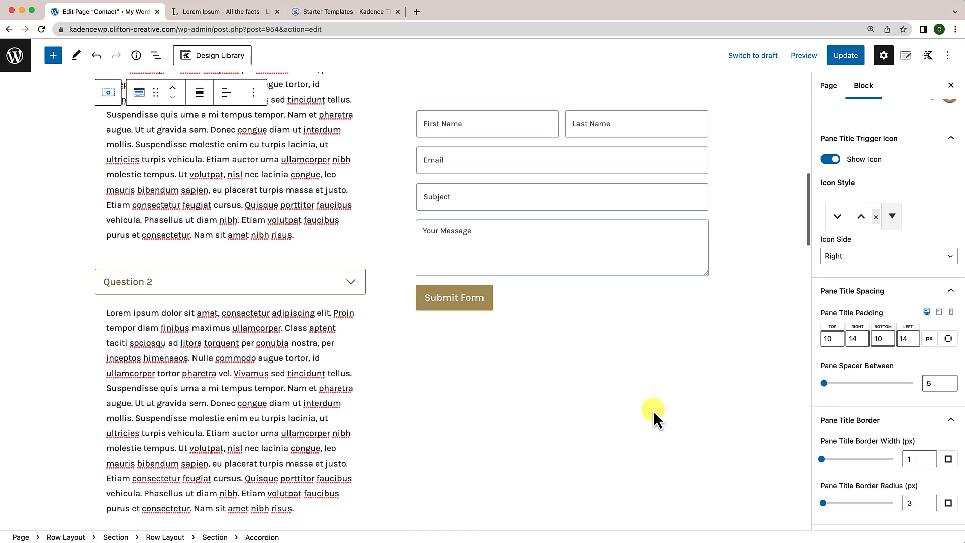
{"action": "scroll", "coordinate": [654, 410], "scroll_direction": "up", "scroll_amount": 3}
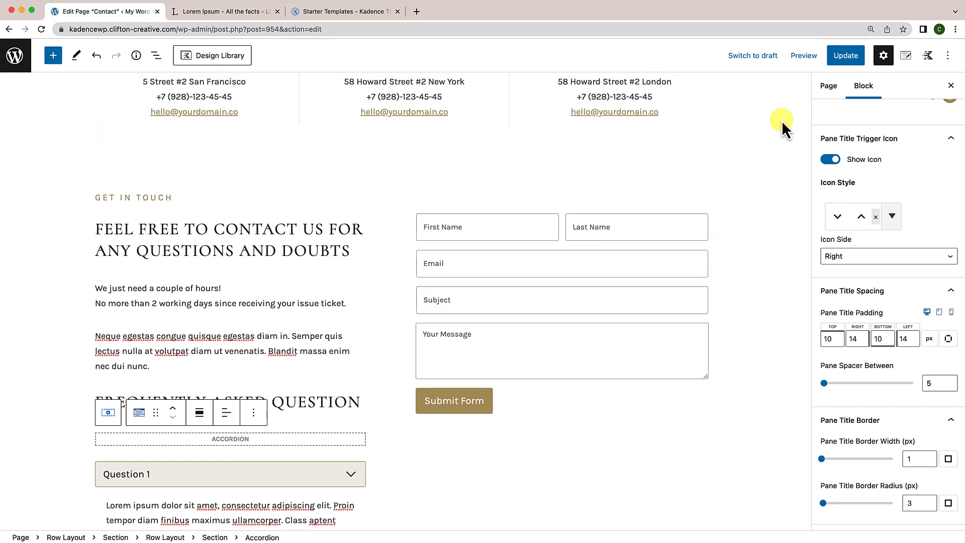
Step: Update the Contact page, then view the live page and scroll through the form and FAQ panes
{"action": "left_click", "coordinate": [847, 57]}
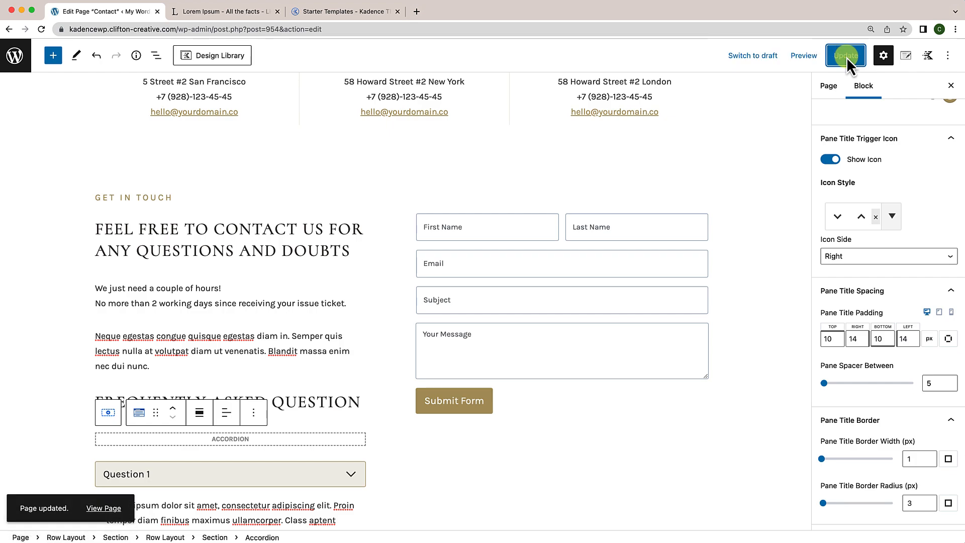
{"action": "left_click", "coordinate": [112, 509]}
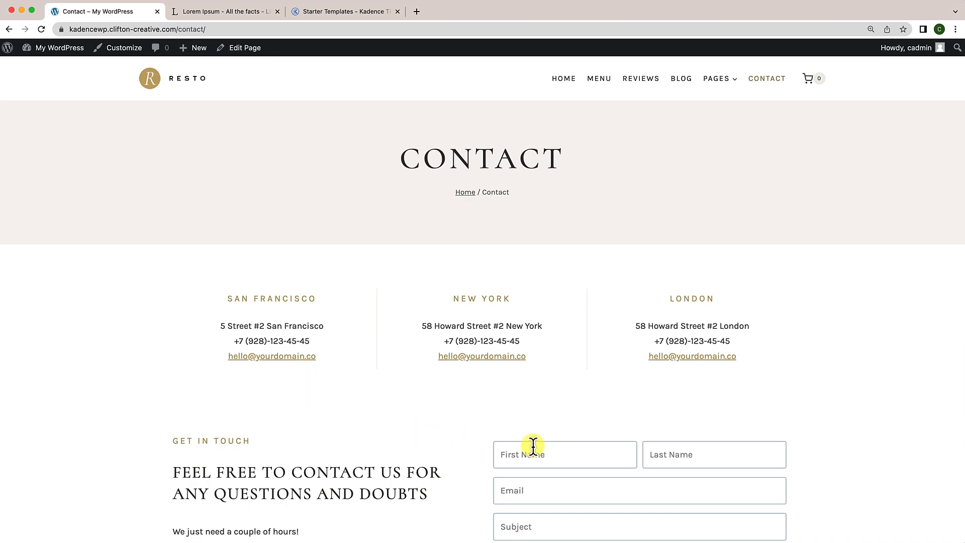
{"action": "scroll", "coordinate": [400, 441], "scroll_direction": "down", "scroll_amount": 6}
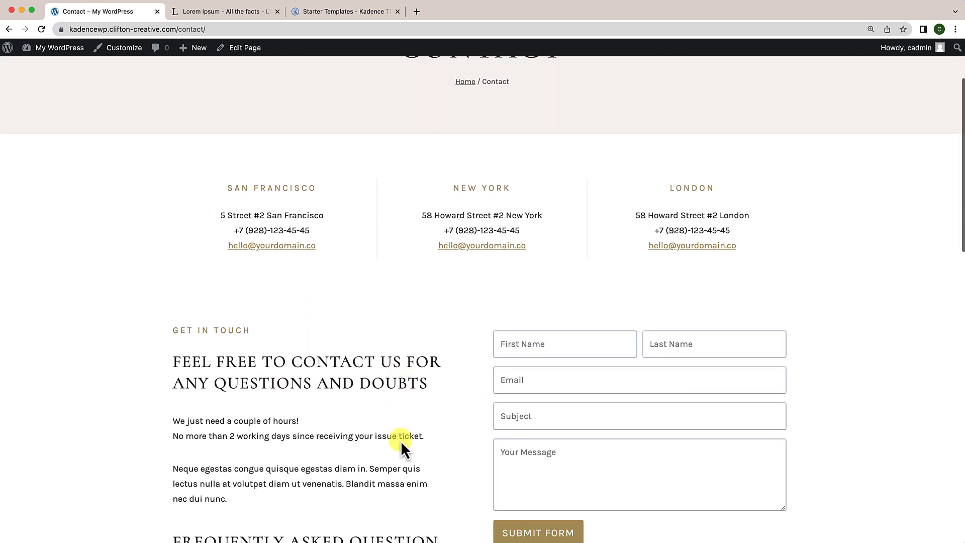
{"action": "scroll", "coordinate": [400, 441], "scroll_direction": "down", "scroll_amount": 2}
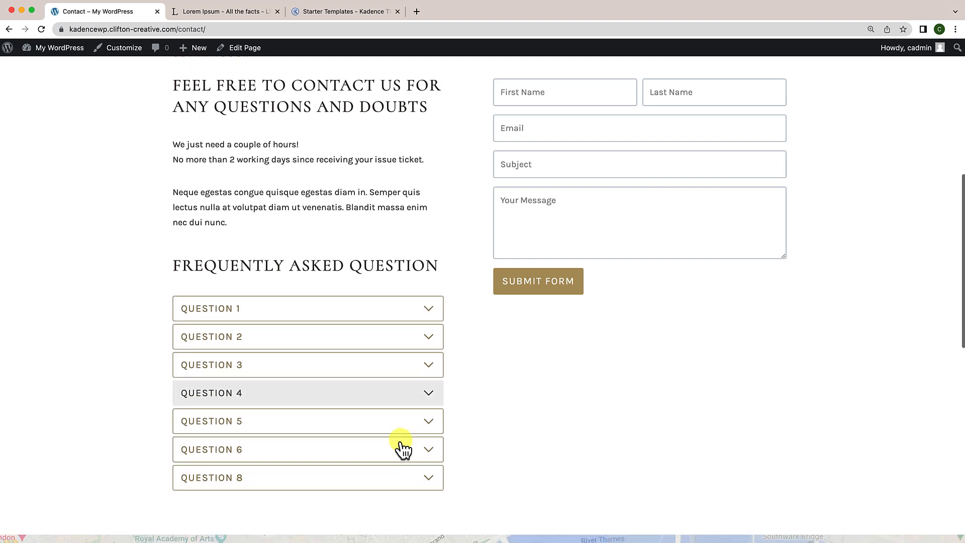
{"action": "scroll", "coordinate": [397, 383], "scroll_direction": "down", "scroll_amount": 3}
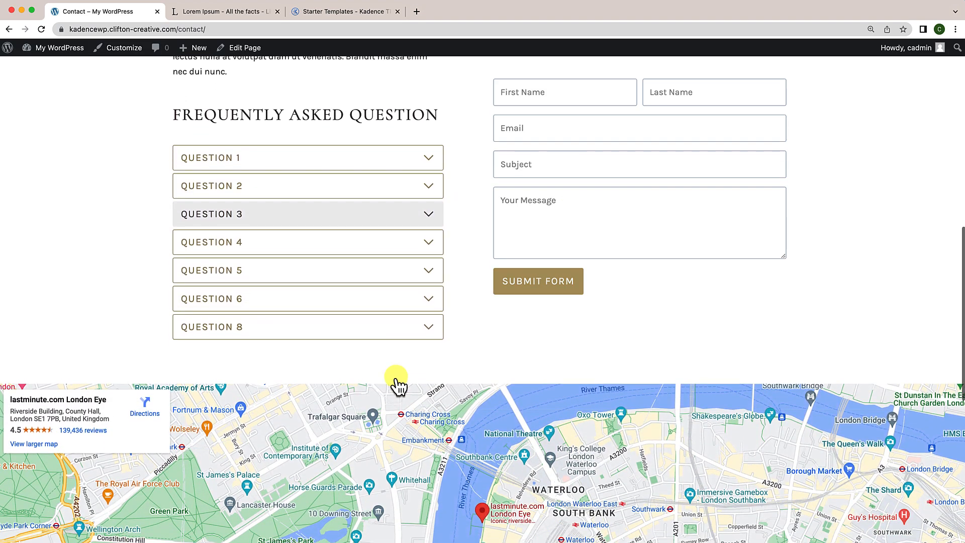
{"action": "scroll", "coordinate": [396, 384], "scroll_direction": "up", "scroll_amount": 3}
{"action": "scroll", "coordinate": [396, 382], "scroll_direction": "down", "scroll_amount": 1}
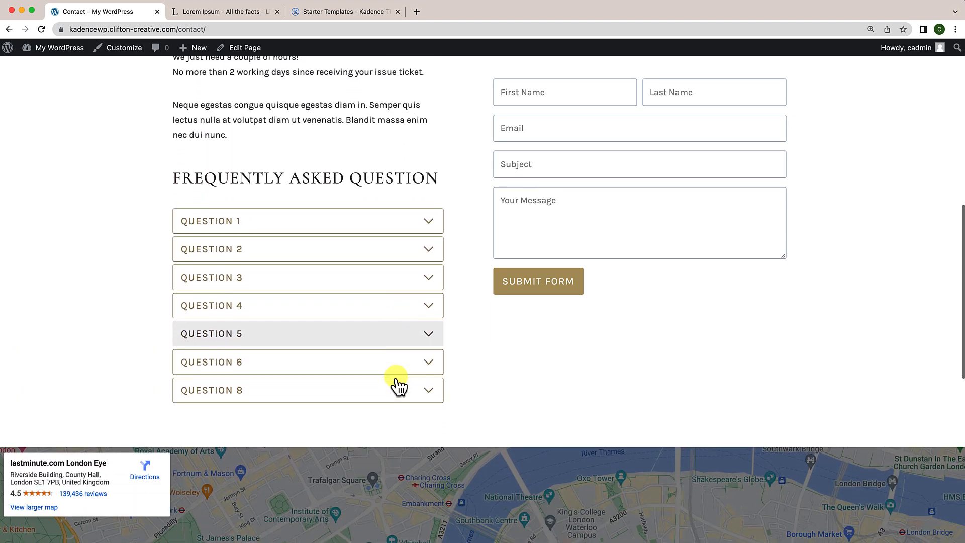
{"action": "scroll", "coordinate": [397, 380], "scroll_direction": "up", "scroll_amount": 1}
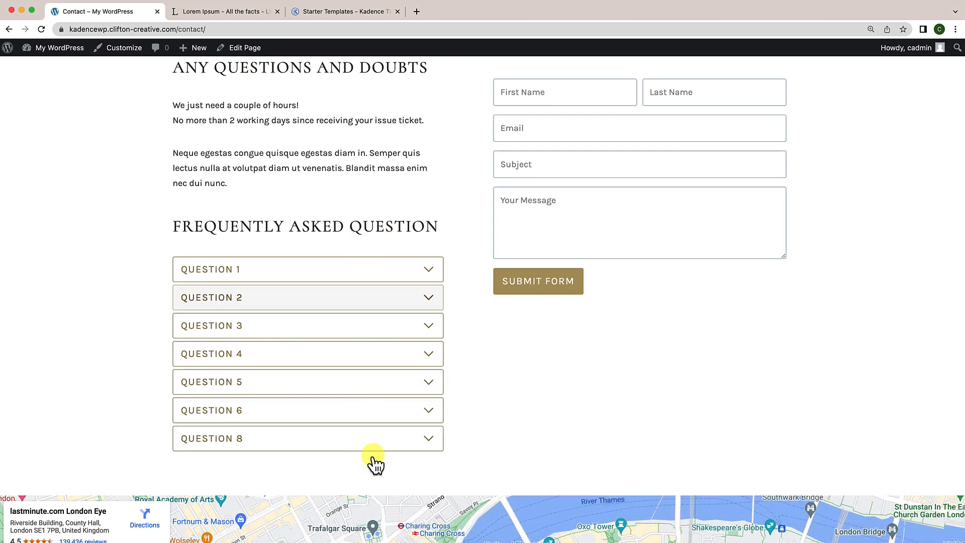
{"action": "scroll", "coordinate": [351, 412], "scroll_direction": "down", "scroll_amount": 8}
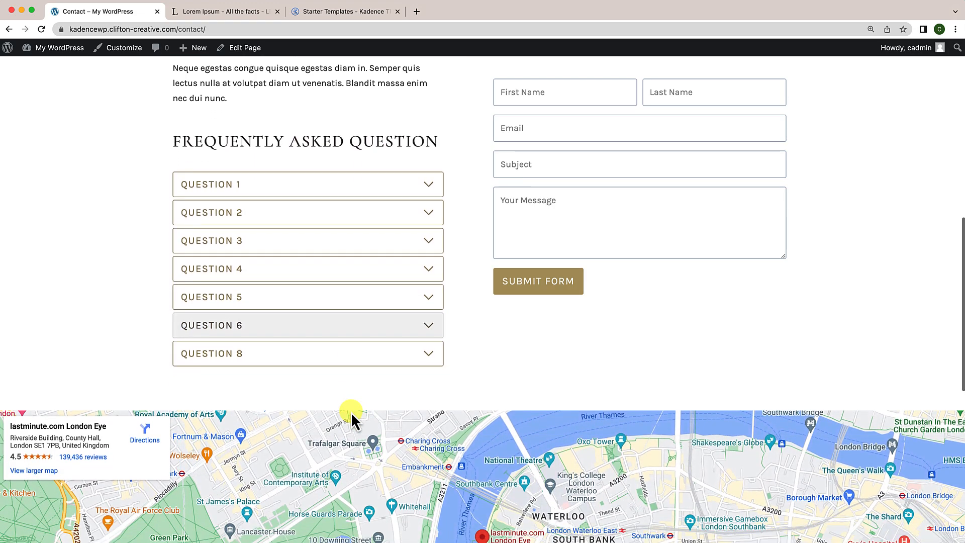
{"action": "scroll", "coordinate": [351, 413], "scroll_direction": "down", "scroll_amount": 3}
{"action": "scroll", "coordinate": [402, 393], "scroll_direction": "up", "scroll_amount": 10}
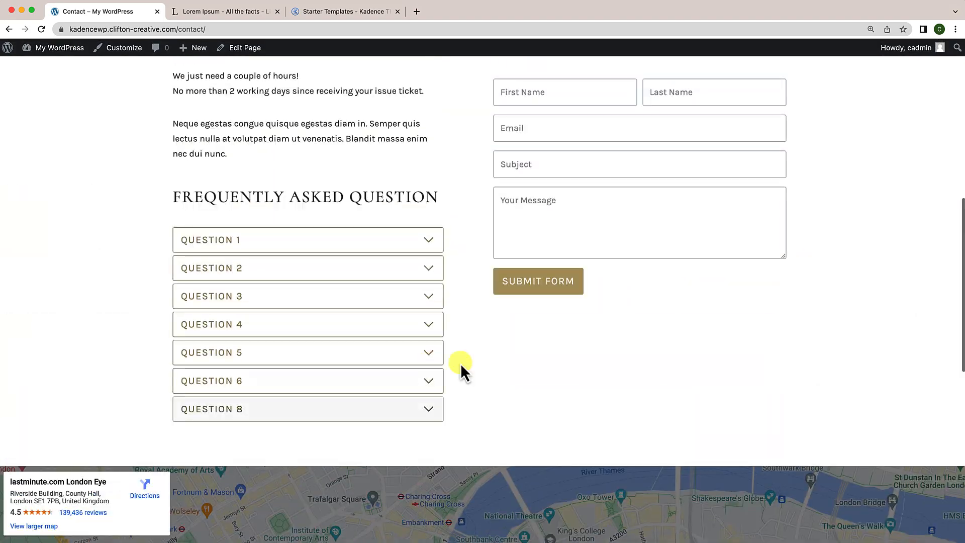
{"action": "scroll", "coordinate": [377, 435], "scroll_direction": "down", "scroll_amount": 2}
{"action": "scroll", "coordinate": [366, 436], "scroll_direction": "down", "scroll_amount": 8}
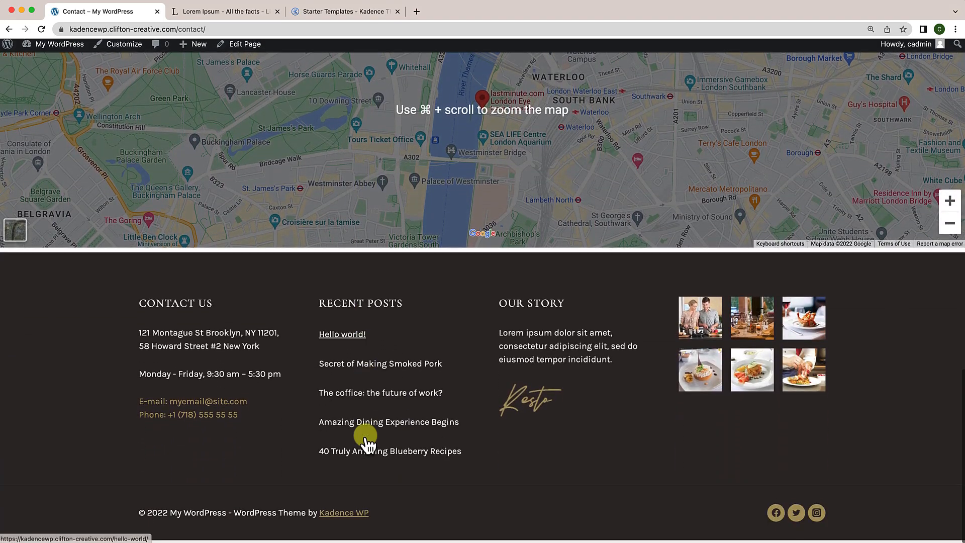
{"action": "scroll", "coordinate": [366, 436], "scroll_direction": "up", "scroll_amount": 6}
{"action": "scroll", "coordinate": [366, 436], "scroll_direction": "up", "scroll_amount": 10}
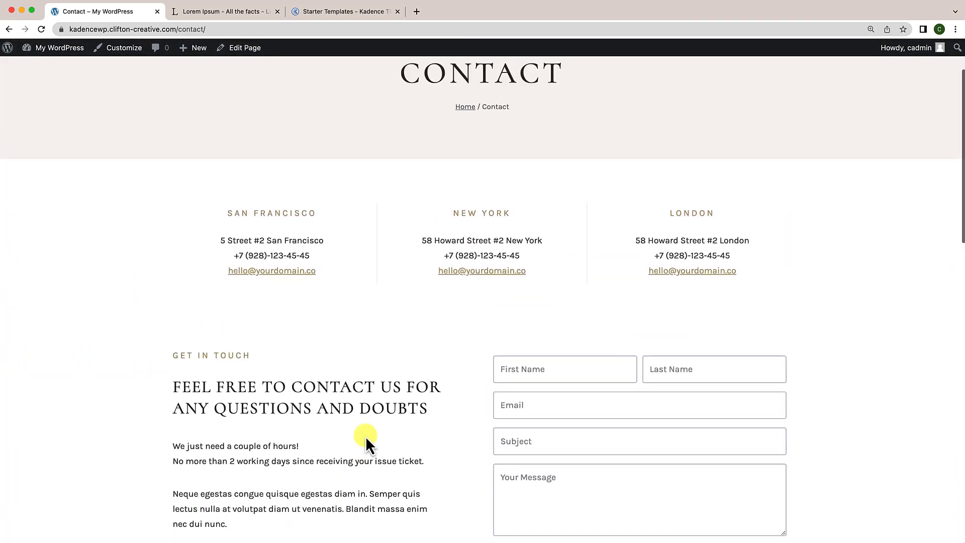
{"action": "scroll", "coordinate": [366, 436], "scroll_direction": "down", "scroll_amount": 9}
{"action": "scroll", "coordinate": [366, 436], "scroll_direction": "down", "scroll_amount": 2}
{"action": "scroll", "coordinate": [366, 436], "scroll_direction": "up", "scroll_amount": 10}
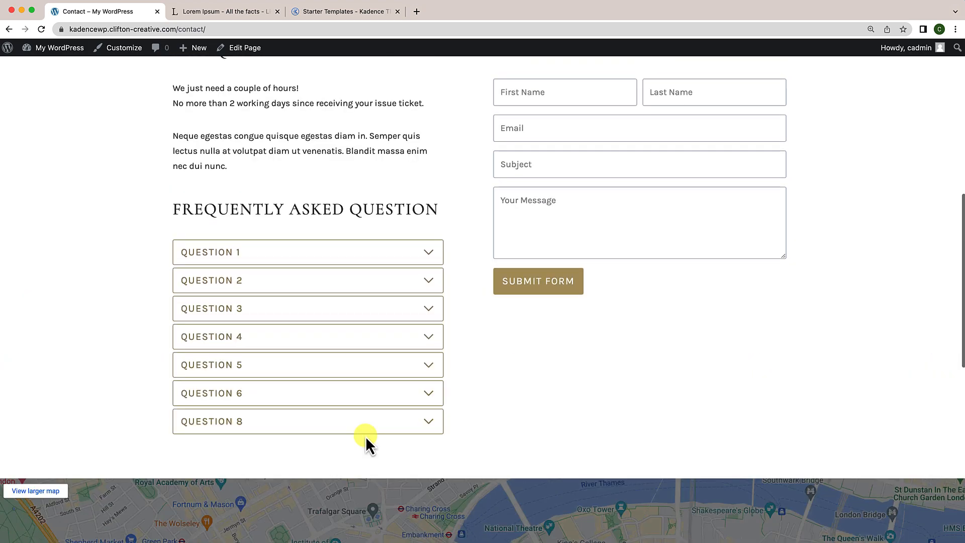
{"action": "scroll", "coordinate": [366, 436], "scroll_direction": "down", "scroll_amount": 5}
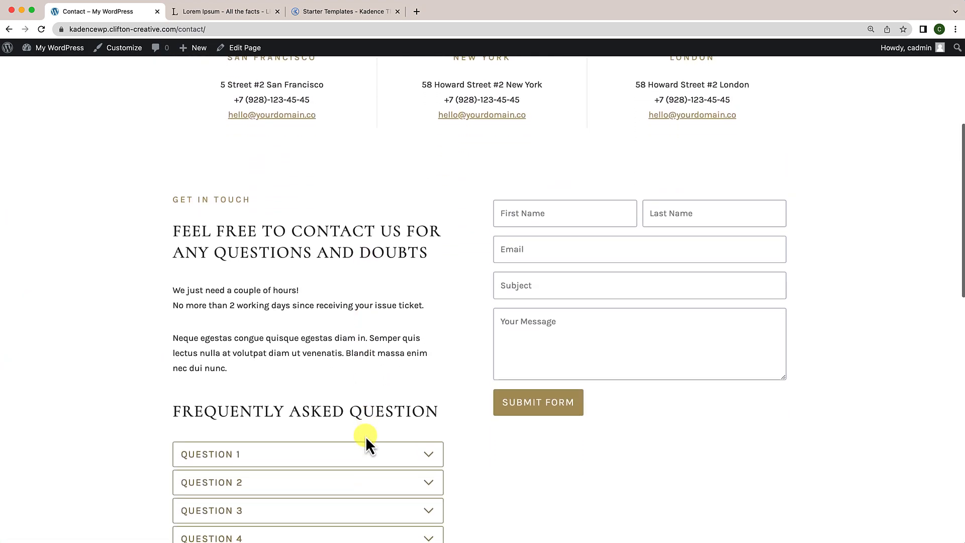
{"action": "scroll", "coordinate": [366, 436], "scroll_direction": "down", "scroll_amount": 2}
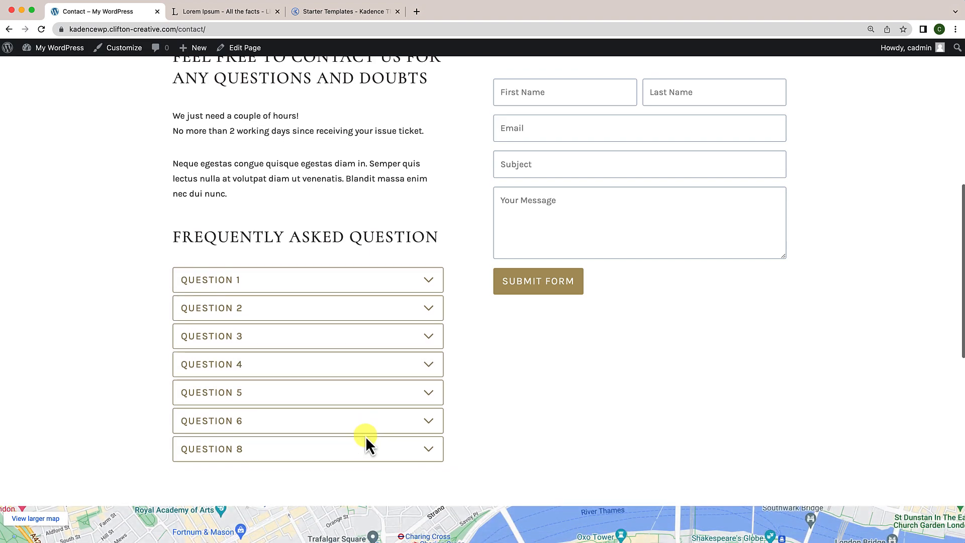
{"action": "scroll", "coordinate": [366, 436], "scroll_direction": "down", "scroll_amount": 1}
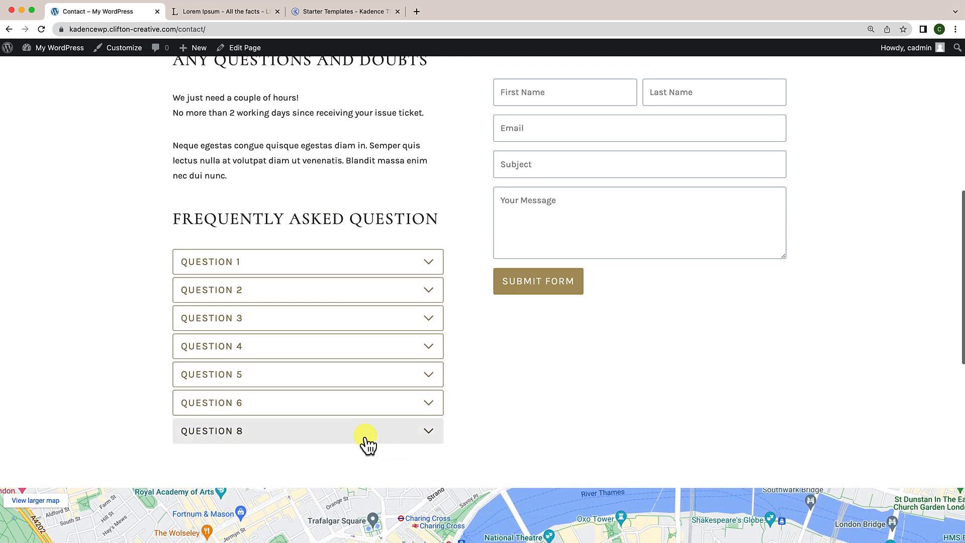
{"action": "scroll", "coordinate": [367, 444], "scroll_direction": "up", "scroll_amount": 2}
{"action": "scroll", "coordinate": [366, 444], "scroll_direction": "up", "scroll_amount": 1}
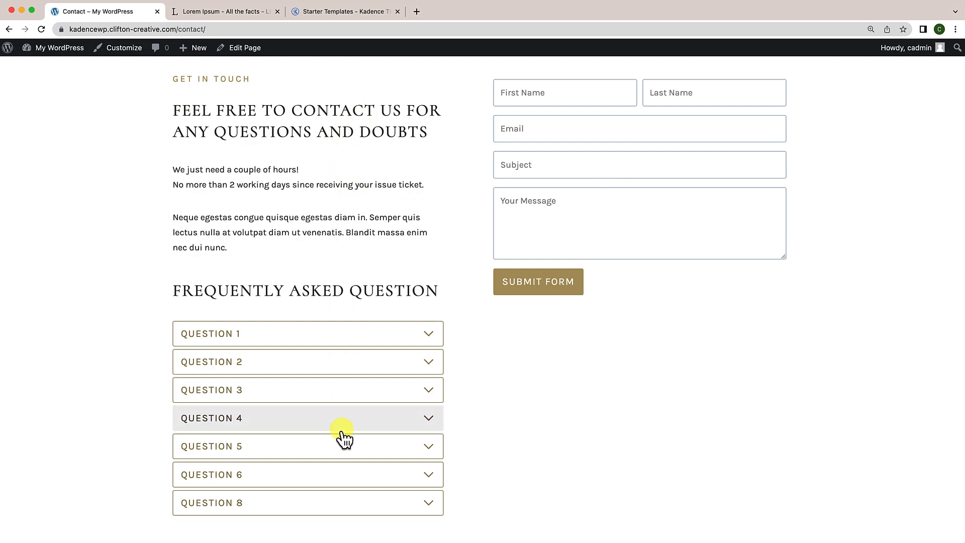
{"action": "scroll", "coordinate": [345, 477], "scroll_direction": "down", "scroll_amount": 5}
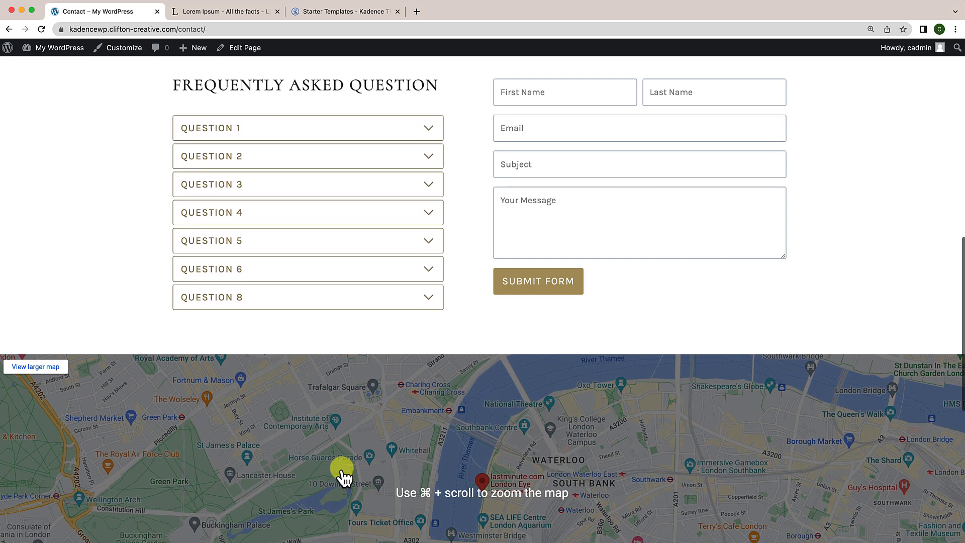
{"action": "scroll", "coordinate": [345, 476], "scroll_direction": "up", "scroll_amount": 5}
{"action": "scroll", "coordinate": [345, 476], "scroll_direction": "up", "scroll_amount": 5}
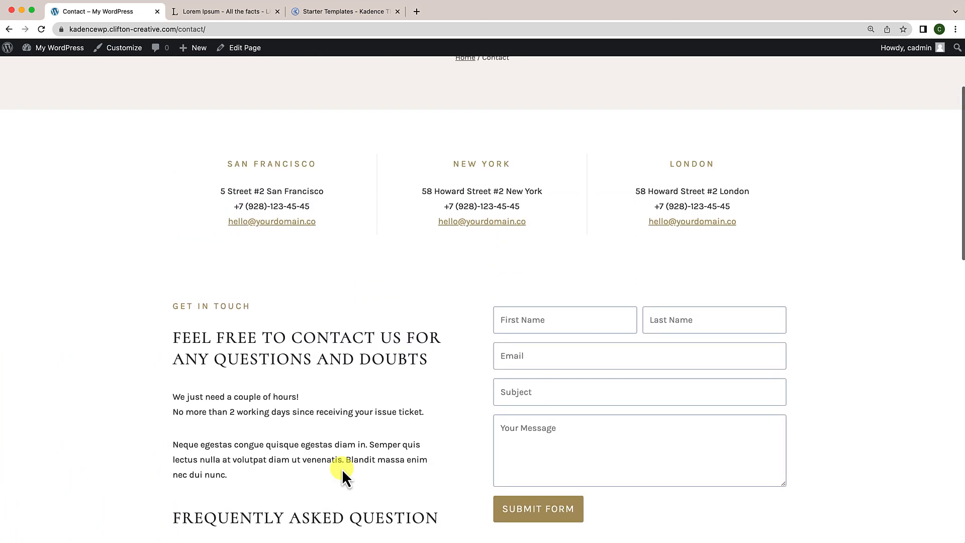
{"action": "scroll", "coordinate": [342, 469], "scroll_direction": "up", "scroll_amount": 3}
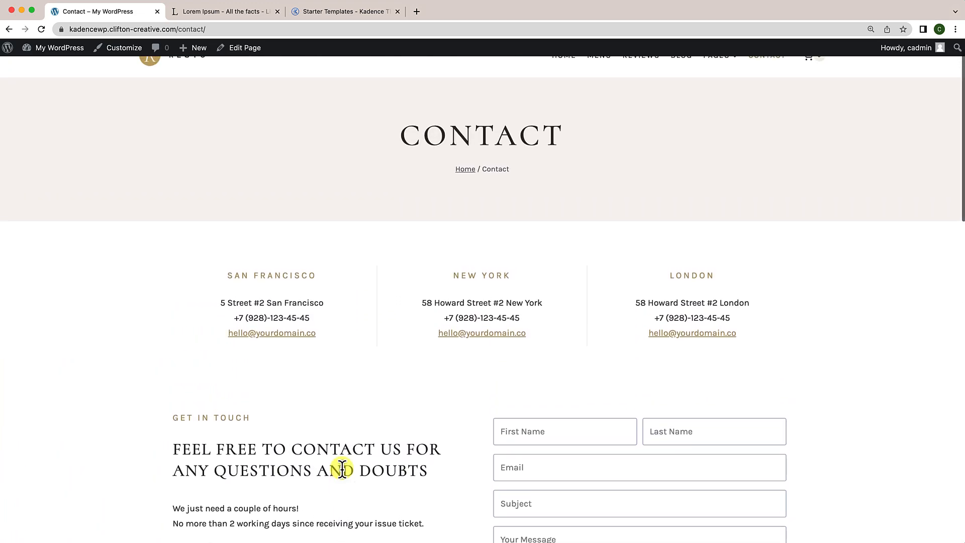
Step: Reopen the Contact page editor and select the Section wrapping the contact form
{"action": "left_click", "coordinate": [246, 49]}
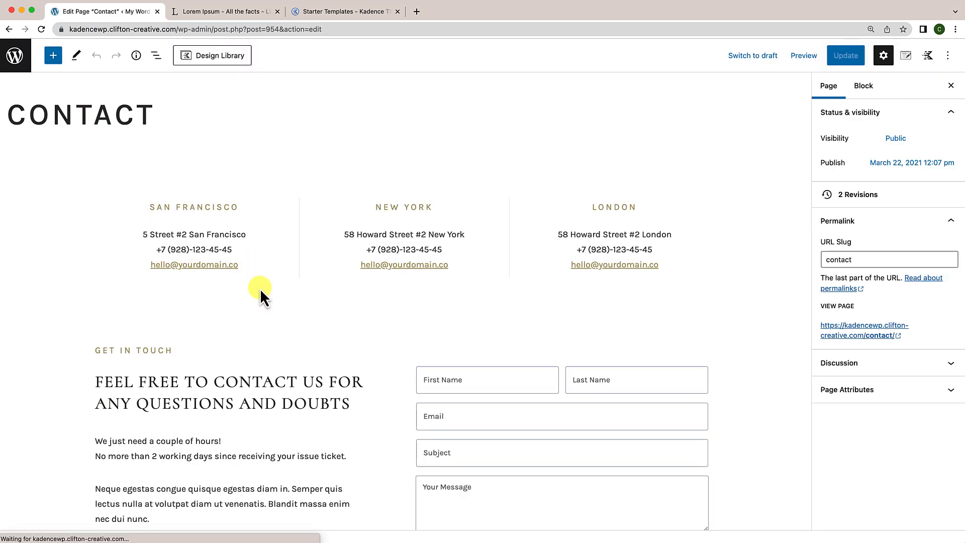
{"action": "scroll", "coordinate": [263, 295], "scroll_direction": "down", "scroll_amount": 3}
{"action": "left_click", "coordinate": [340, 235]}
{"action": "scroll", "coordinate": [340, 236], "scroll_direction": "down", "scroll_amount": 5}
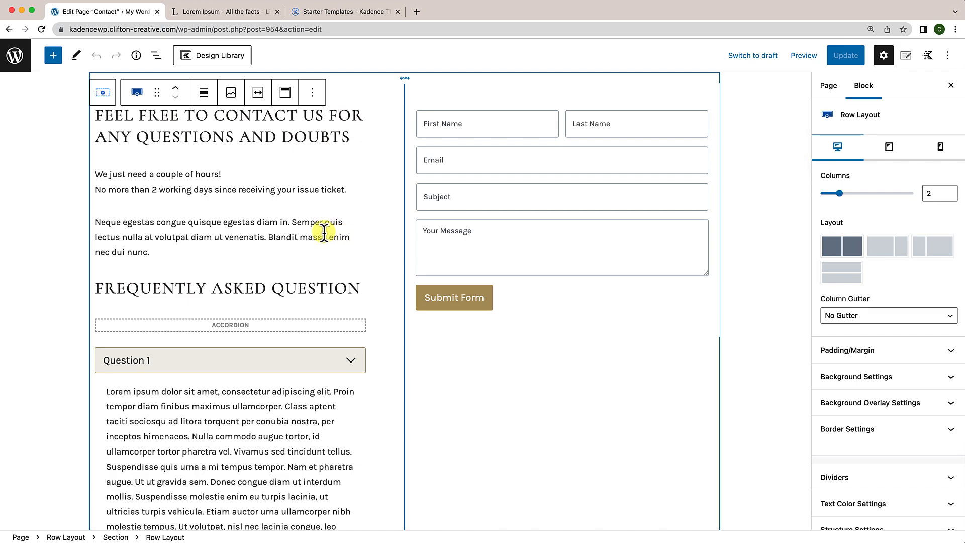
{"action": "left_click", "coordinate": [763, 279]}
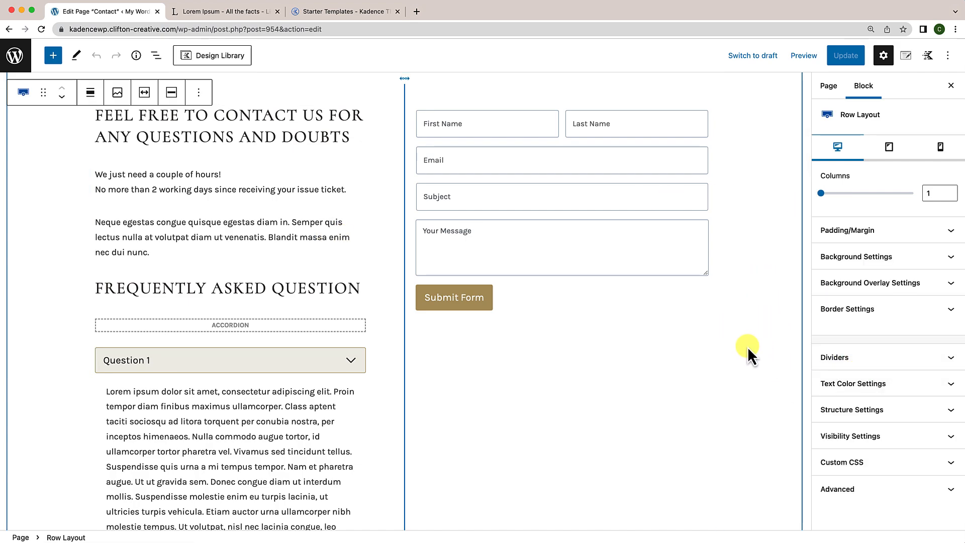
{"action": "left_click", "coordinate": [637, 301]}
{"action": "left_click", "coordinate": [582, 328]}
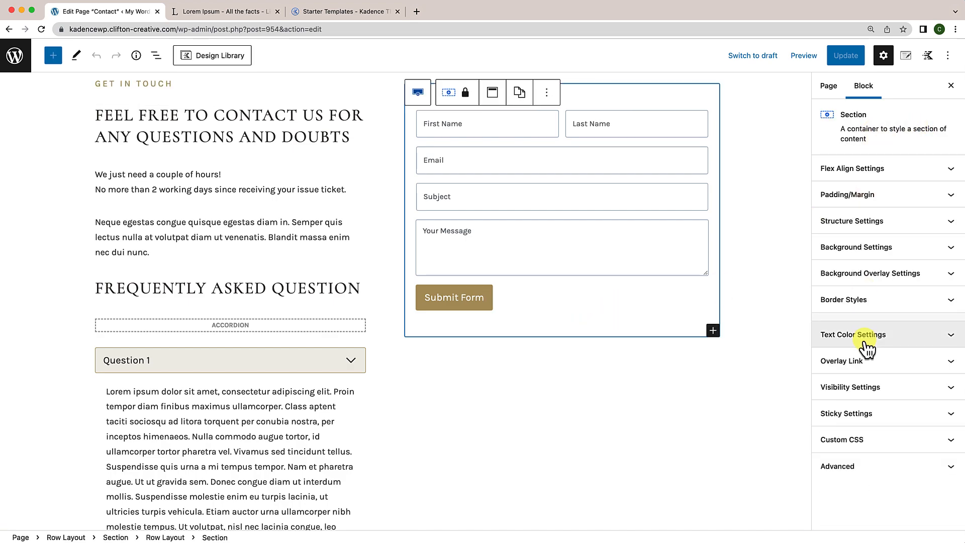
Step: Expand the section's Sticky Settings and switch Sticky Header Offset to the tablet view
{"action": "left_click", "coordinate": [873, 415]}
{"action": "scroll", "coordinate": [873, 415], "scroll_direction": "down", "scroll_amount": 2}
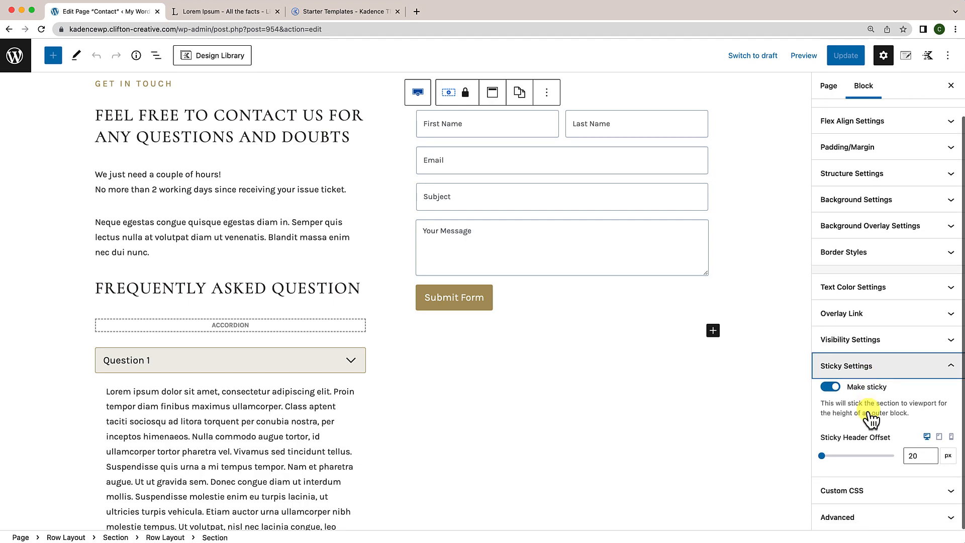
{"action": "left_click", "coordinate": [938, 437]}
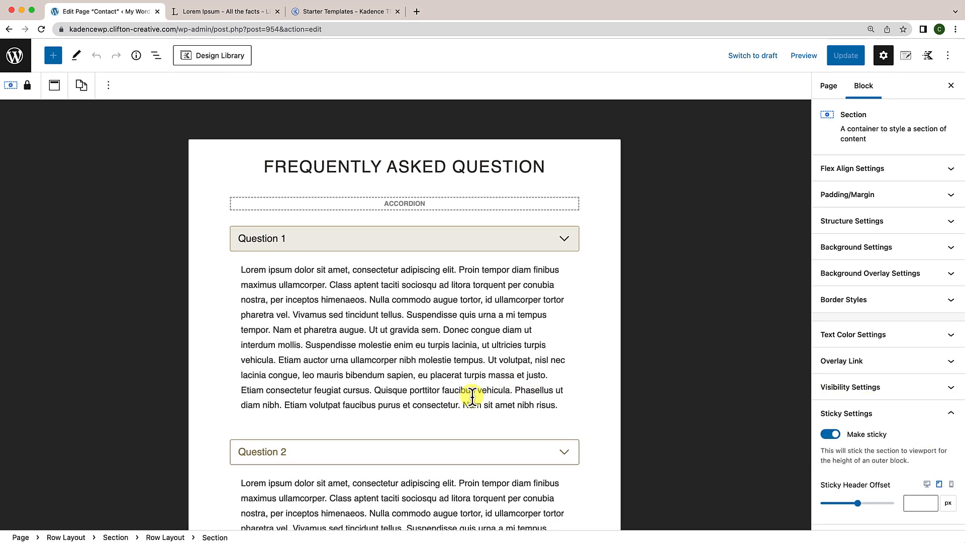
{"action": "scroll", "coordinate": [473, 396], "scroll_direction": "down", "scroll_amount": 13}
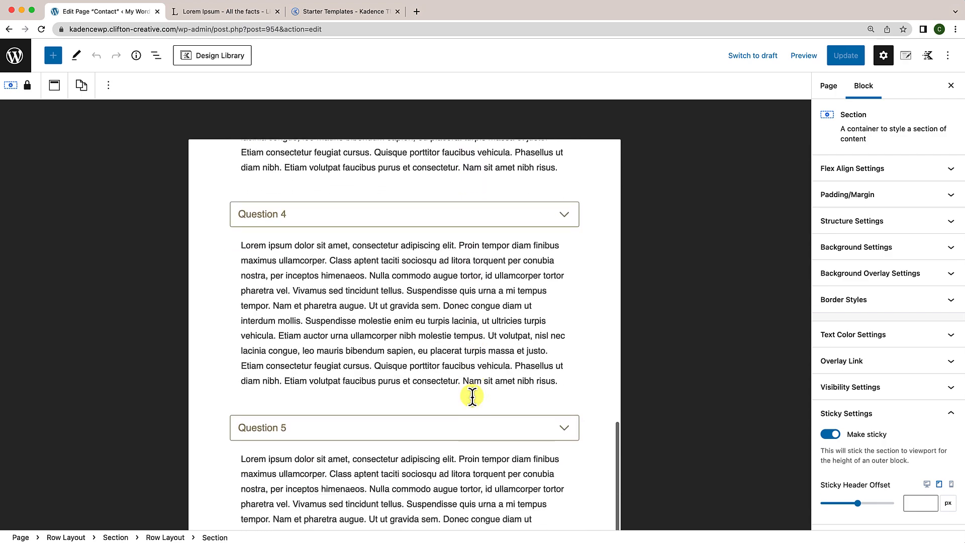
{"action": "scroll", "coordinate": [473, 397], "scroll_direction": "down", "scroll_amount": 12}
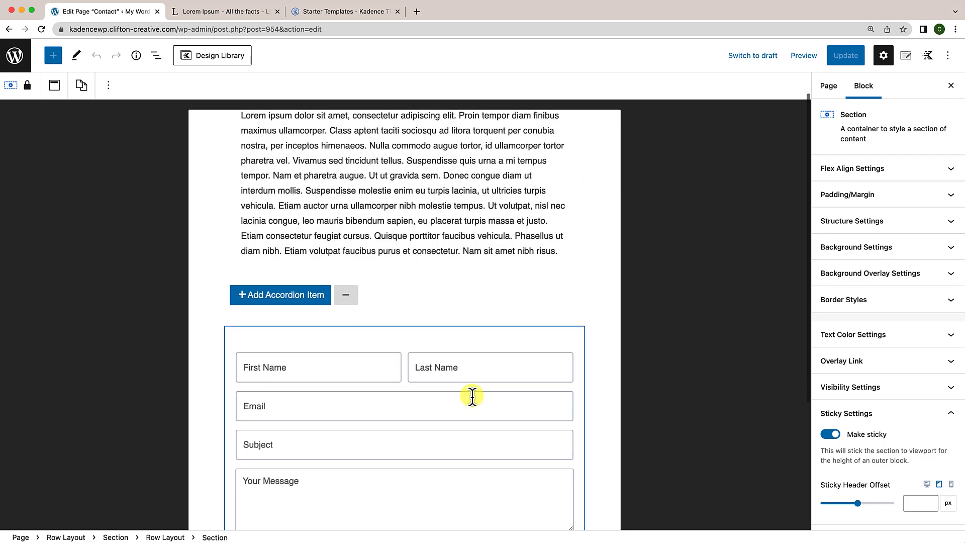
{"action": "scroll", "coordinate": [472, 397], "scroll_direction": "down", "scroll_amount": 5}
{"action": "scroll", "coordinate": [473, 397], "scroll_direction": "up", "scroll_amount": 6}
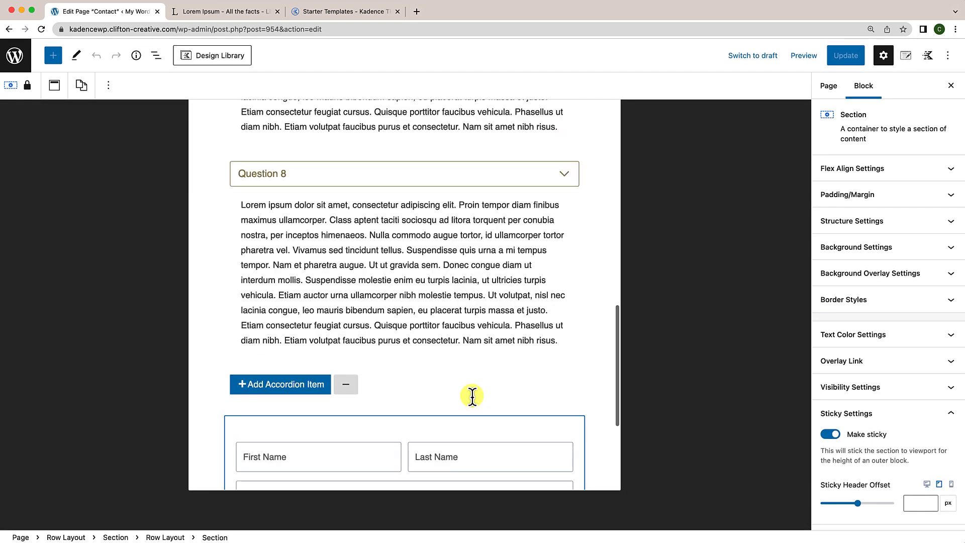
{"action": "scroll", "coordinate": [472, 397], "scroll_direction": "down", "scroll_amount": 5}
{"action": "scroll", "coordinate": [473, 397], "scroll_direction": "up", "scroll_amount": 20}
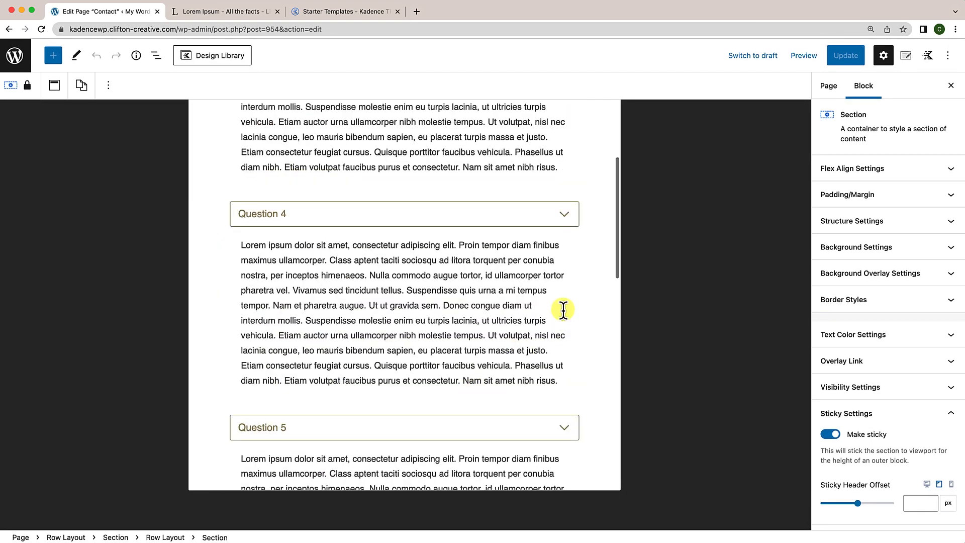
{"action": "scroll", "coordinate": [518, 302], "scroll_direction": "up", "scroll_amount": 15}
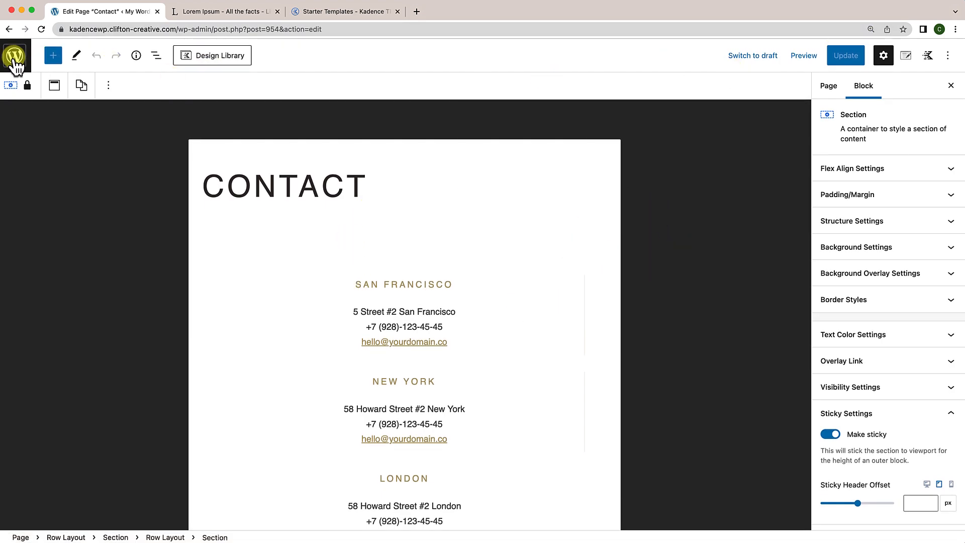
Step: Go to the Pages list, view the live Contact page, and Inspect it in developer tools
{"action": "left_click", "coordinate": [15, 56]}
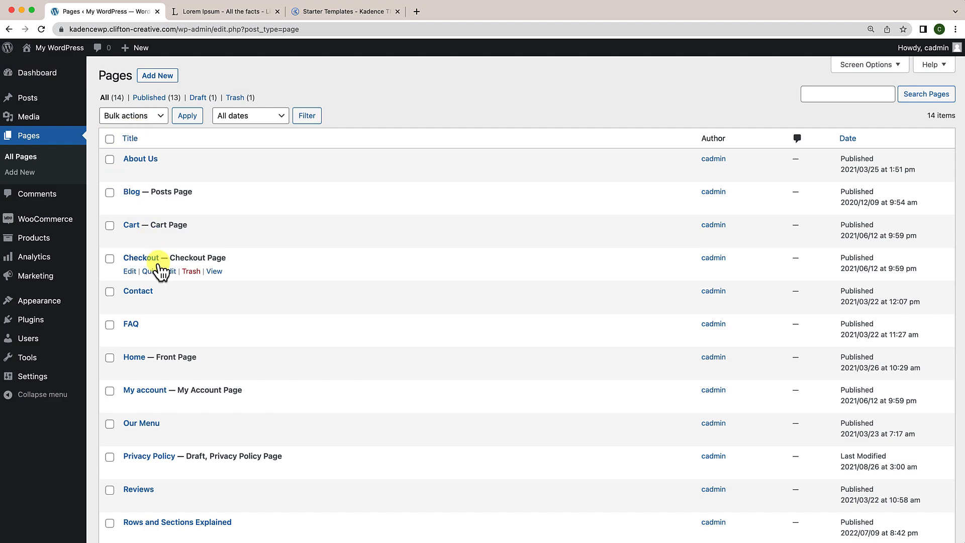
{"action": "left_click", "coordinate": [215, 305]}
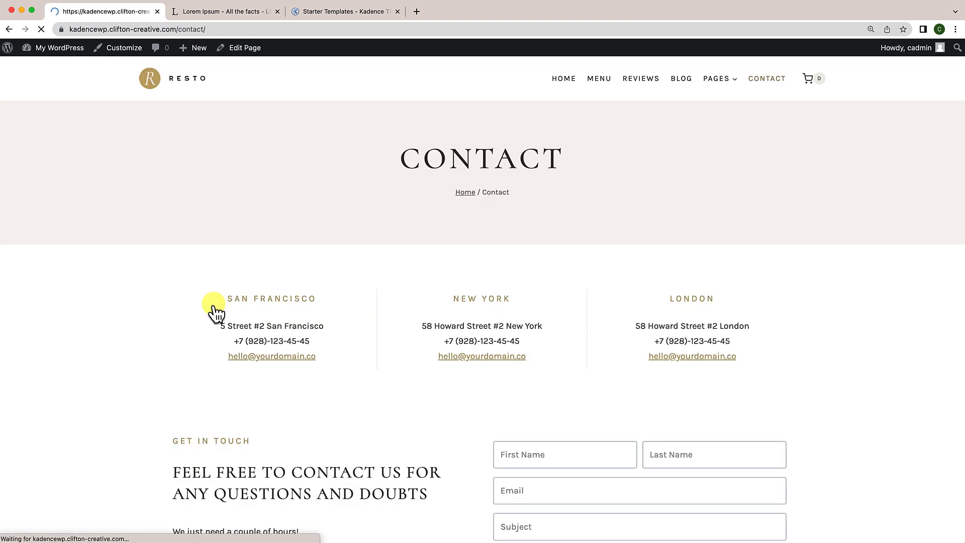
{"action": "right_click", "coordinate": [402, 272]}
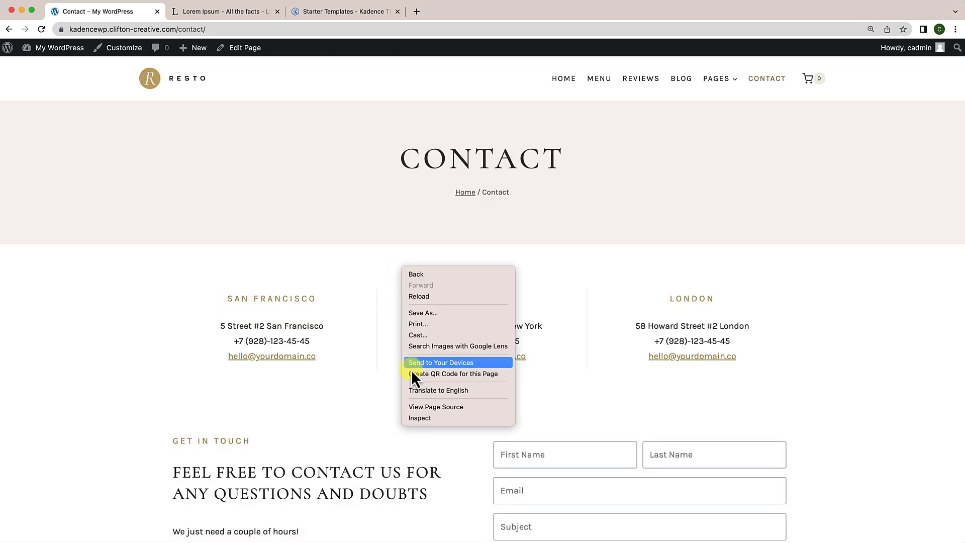
{"action": "left_click", "coordinate": [423, 417]}
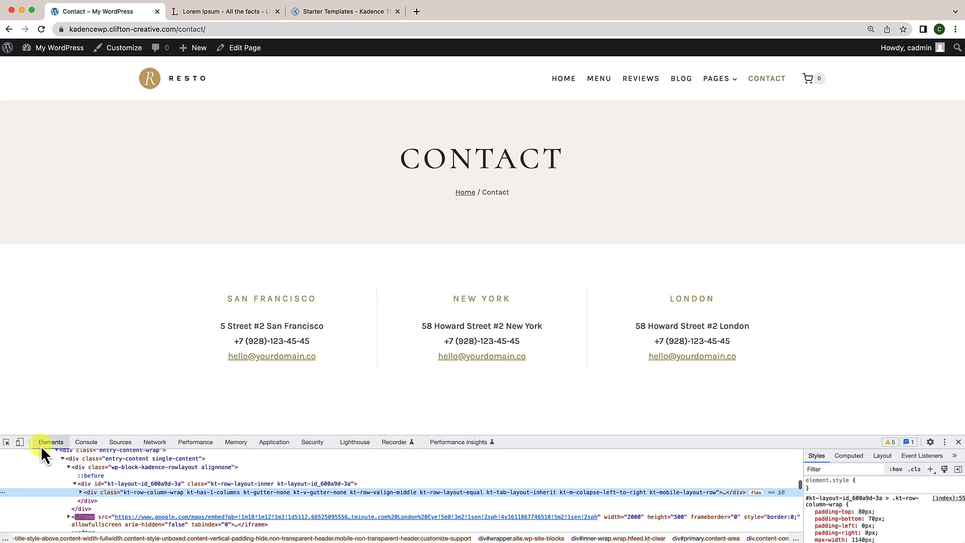
Step: Preview the Contact page at a 400px responsive width, scroll through it, then close DevTools
{"action": "left_click", "coordinate": [19, 443]}
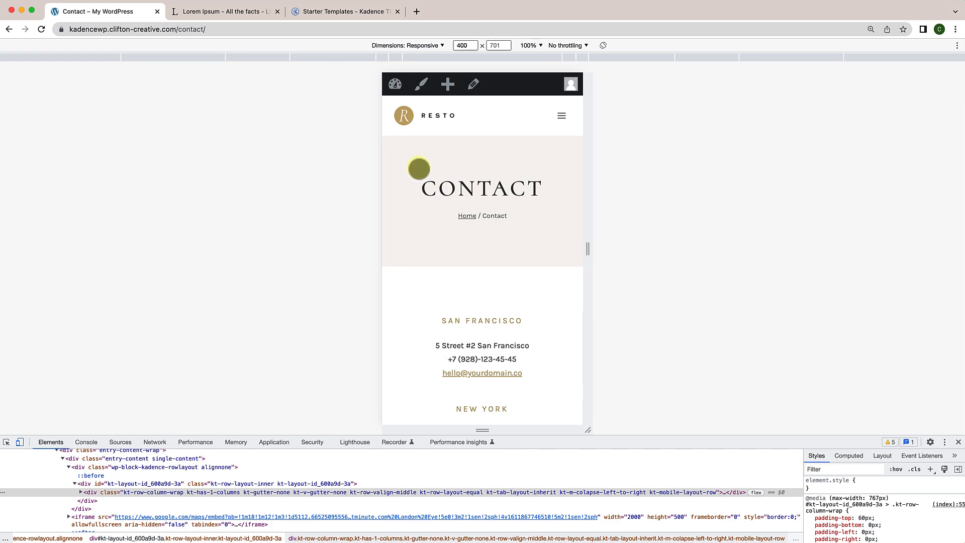
{"action": "scroll", "coordinate": [467, 330], "scroll_direction": "down", "scroll_amount": 12}
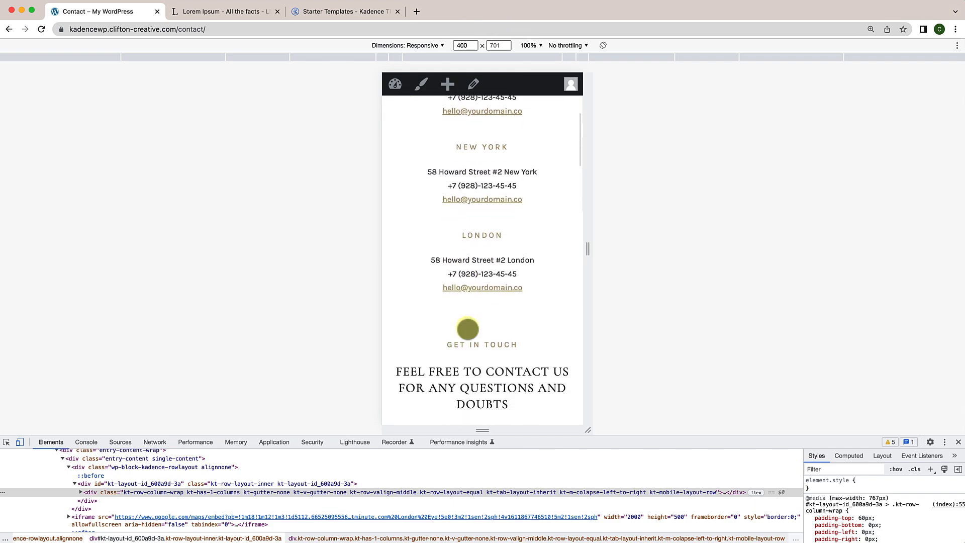
{"action": "scroll", "coordinate": [468, 329], "scroll_direction": "down", "scroll_amount": 10}
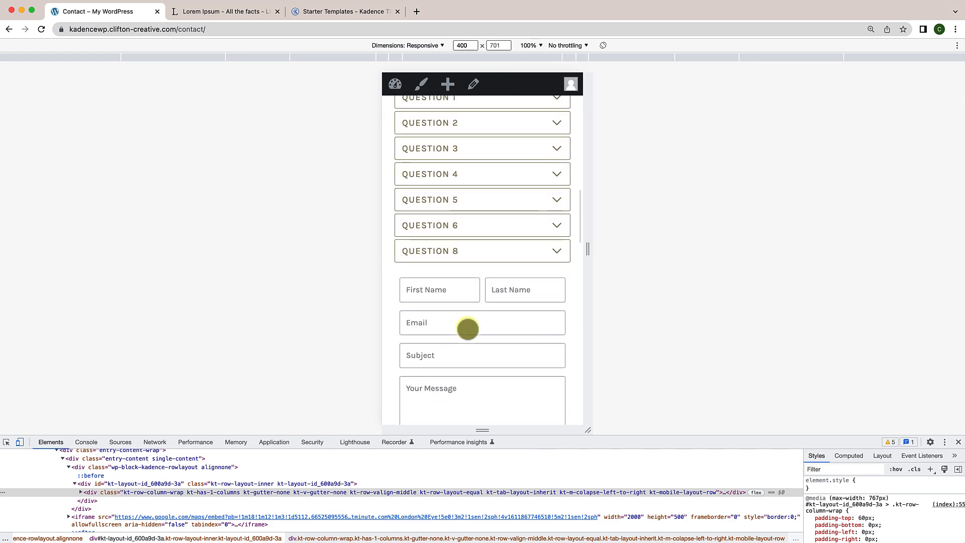
{"action": "scroll", "coordinate": [468, 330], "scroll_direction": "down", "scroll_amount": 3}
{"action": "scroll", "coordinate": [498, 254], "scroll_direction": "up", "scroll_amount": 6}
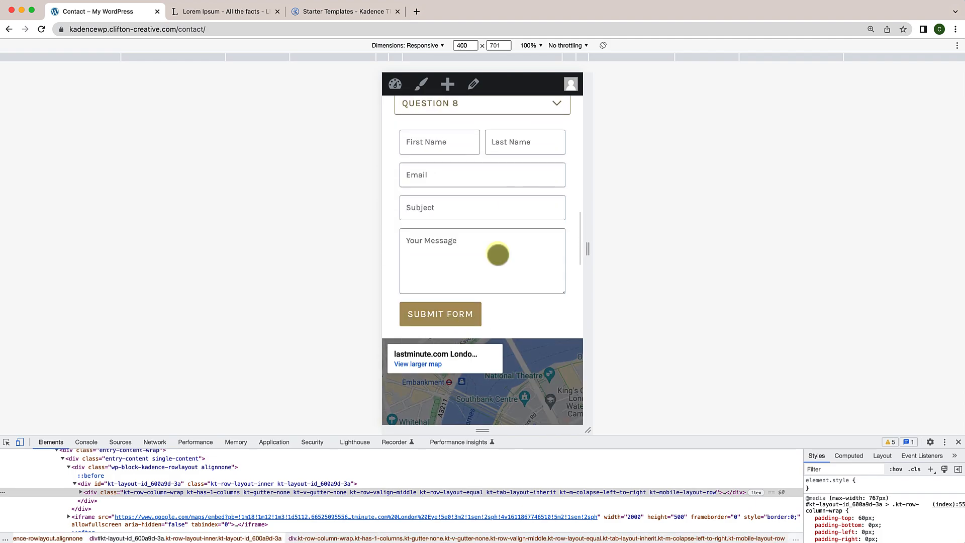
{"action": "scroll", "coordinate": [483, 345], "scroll_direction": "down", "scroll_amount": 5}
{"action": "scroll", "coordinate": [483, 344], "scroll_direction": "down", "scroll_amount": 10}
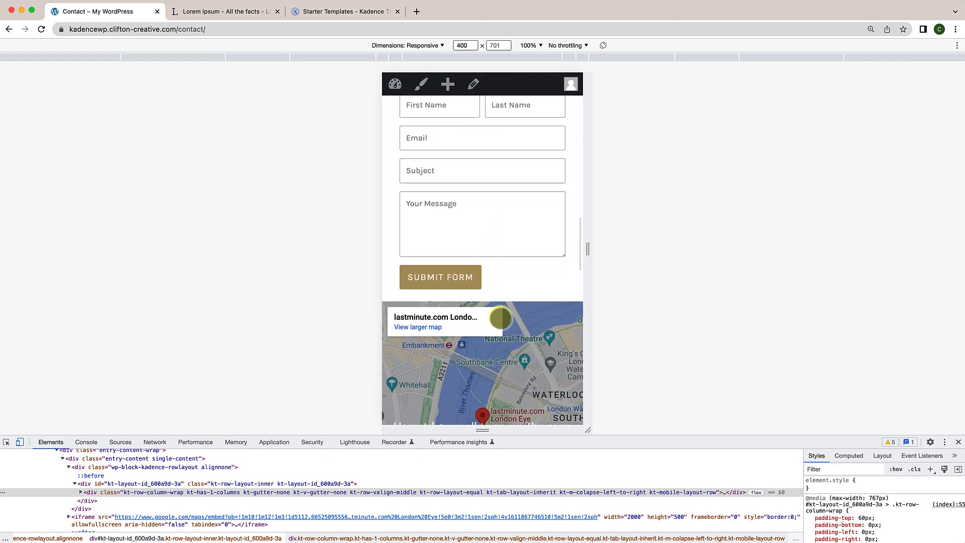
{"action": "scroll", "coordinate": [501, 318], "scroll_direction": "down", "scroll_amount": 6}
{"action": "scroll", "coordinate": [501, 317], "scroll_direction": "down", "scroll_amount": 4}
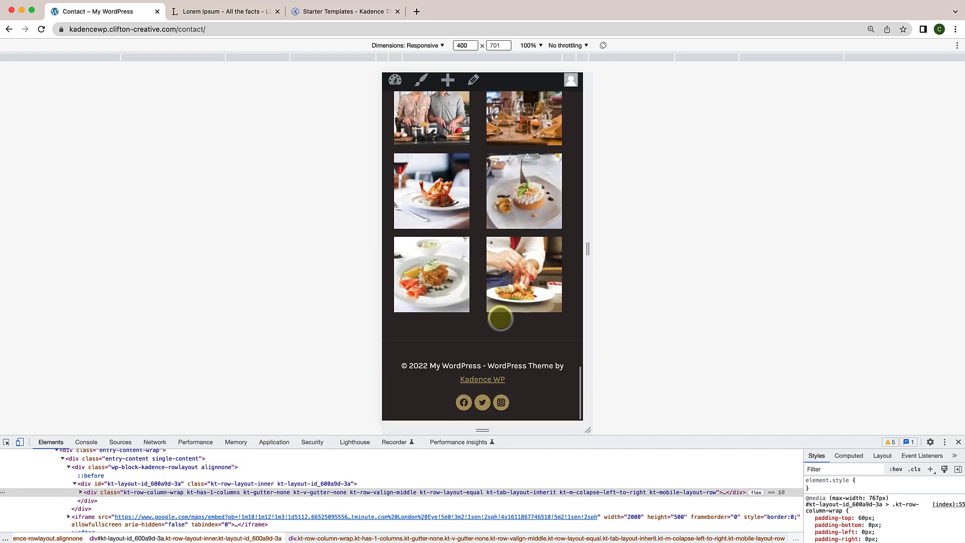
{"action": "scroll", "coordinate": [500, 318], "scroll_direction": "up", "scroll_amount": 15}
{"action": "scroll", "coordinate": [500, 318], "scroll_direction": "up", "scroll_amount": 14}
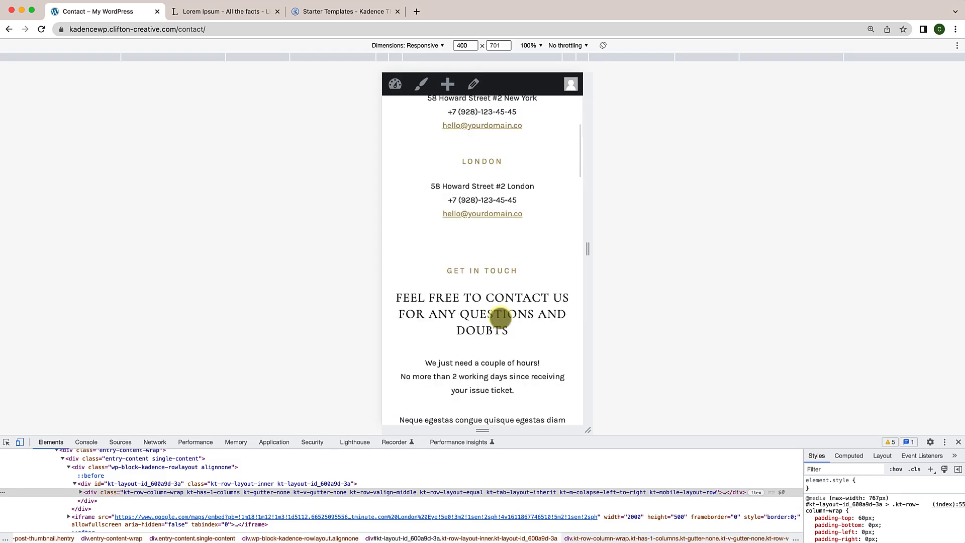
{"action": "scroll", "coordinate": [500, 318], "scroll_direction": "down", "scroll_amount": 9}
{"action": "scroll", "coordinate": [501, 317], "scroll_direction": "down", "scroll_amount": 11}
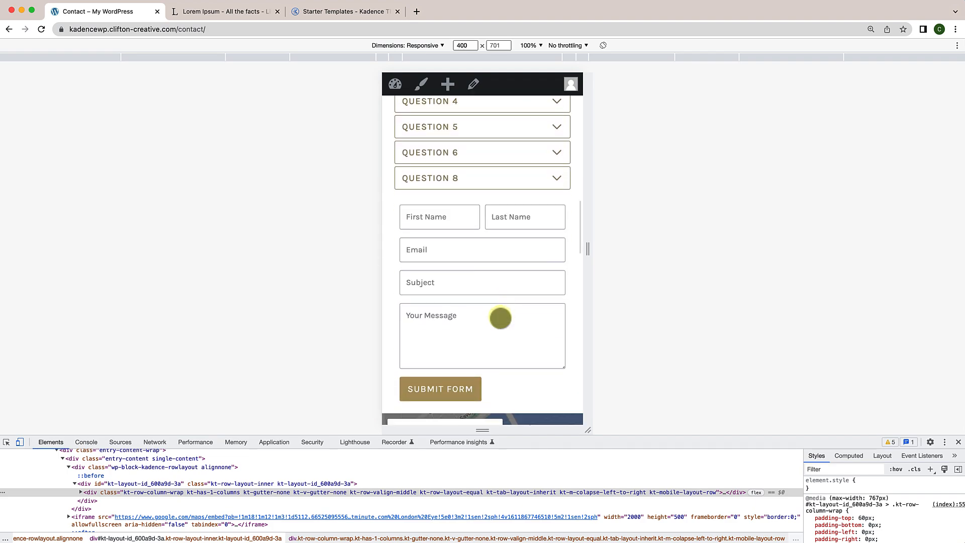
{"action": "scroll", "coordinate": [500, 317], "scroll_direction": "down", "scroll_amount": 3}
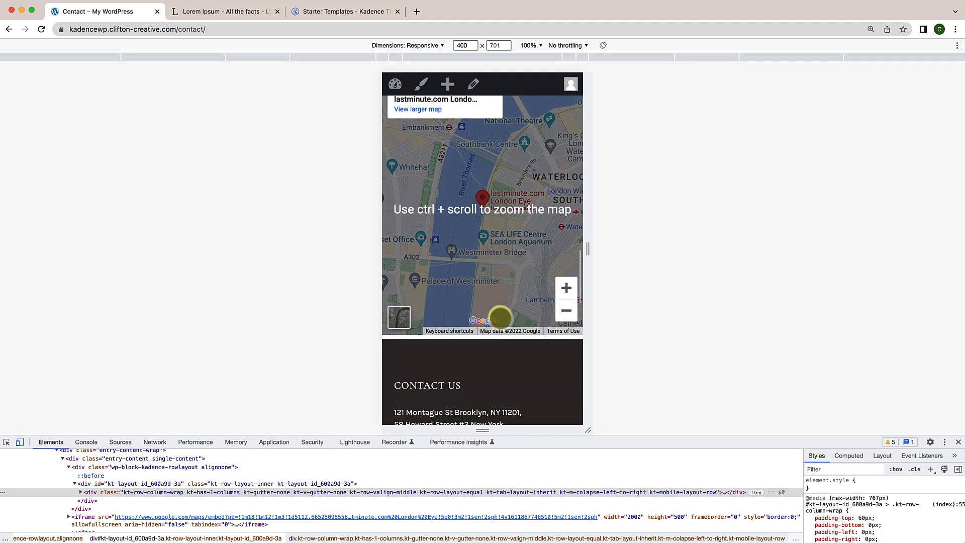
{"action": "scroll", "coordinate": [500, 318], "scroll_direction": "up", "scroll_amount": 12}
{"action": "scroll", "coordinate": [500, 317], "scroll_direction": "up", "scroll_amount": 6}
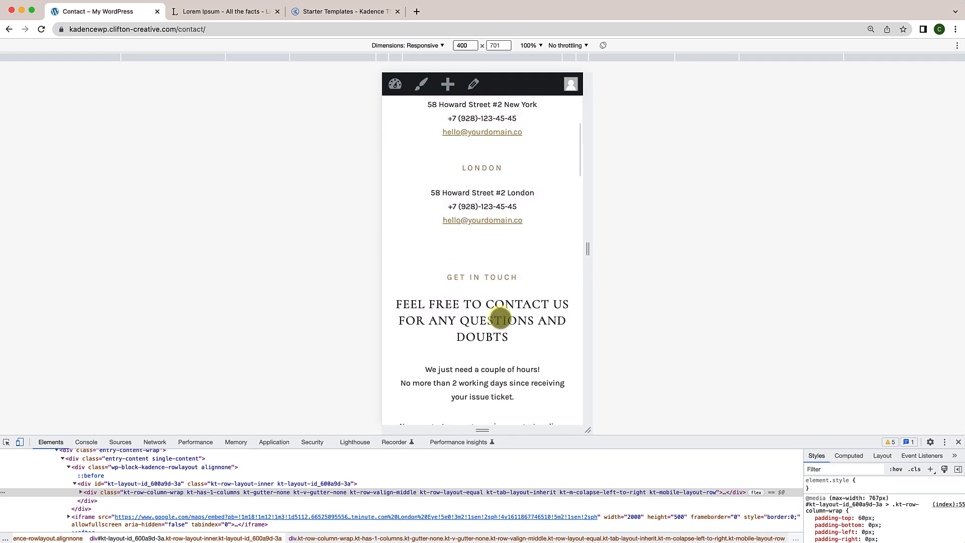
{"action": "left_click", "coordinate": [959, 442]}
Step: Scroll the live Resto home page to inspect the breakfast, lunch and dinner hours and Make a Booking bar
{"action": "scroll", "coordinate": [645, 380], "scroll_direction": "up", "scroll_amount": 2}
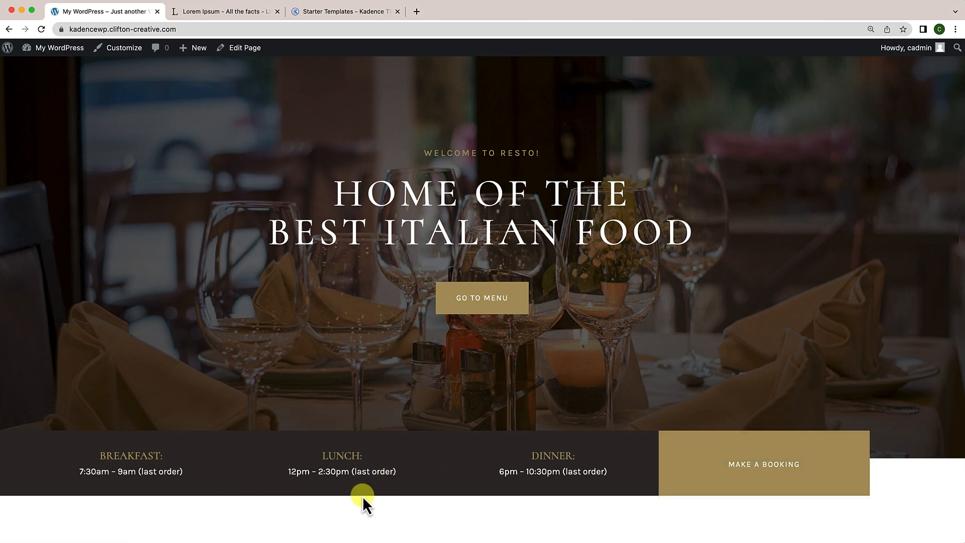
{"action": "scroll", "coordinate": [385, 499], "scroll_direction": "down", "scroll_amount": 3}
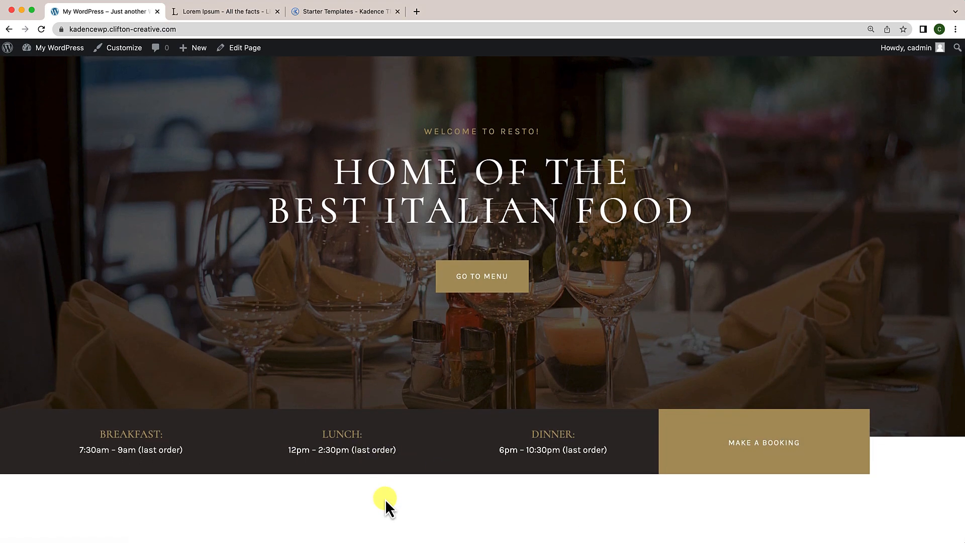
{"action": "scroll", "coordinate": [352, 415], "scroll_direction": "down", "scroll_amount": 2}
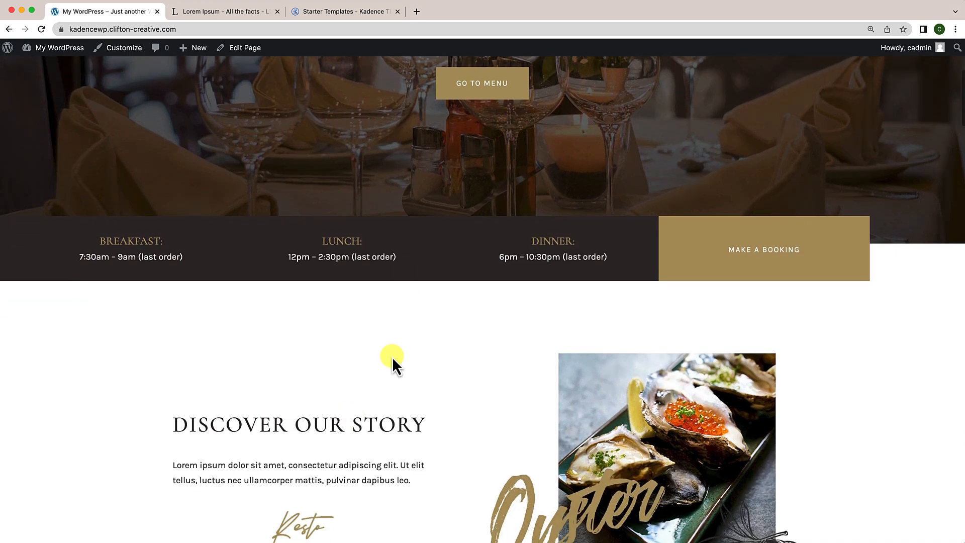
{"action": "scroll", "coordinate": [355, 345], "scroll_direction": "down", "scroll_amount": 3}
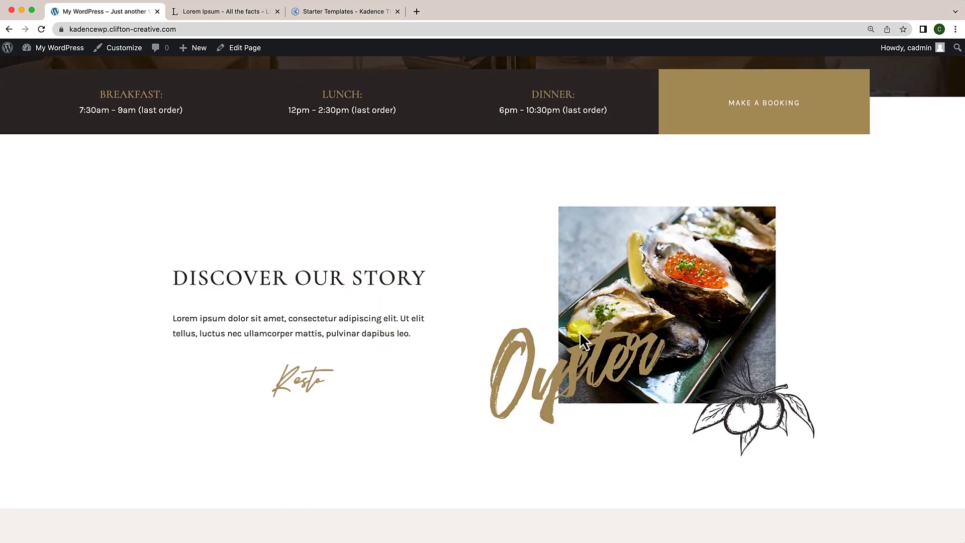
{"action": "scroll", "coordinate": [581, 334], "scroll_direction": "down", "scroll_amount": 15}
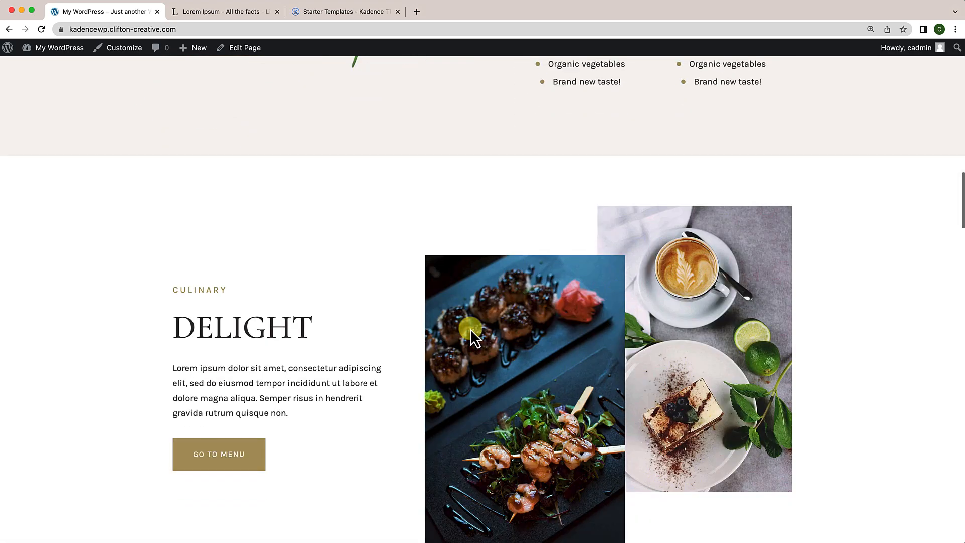
{"action": "scroll", "coordinate": [470, 331], "scroll_direction": "down", "scroll_amount": 11}
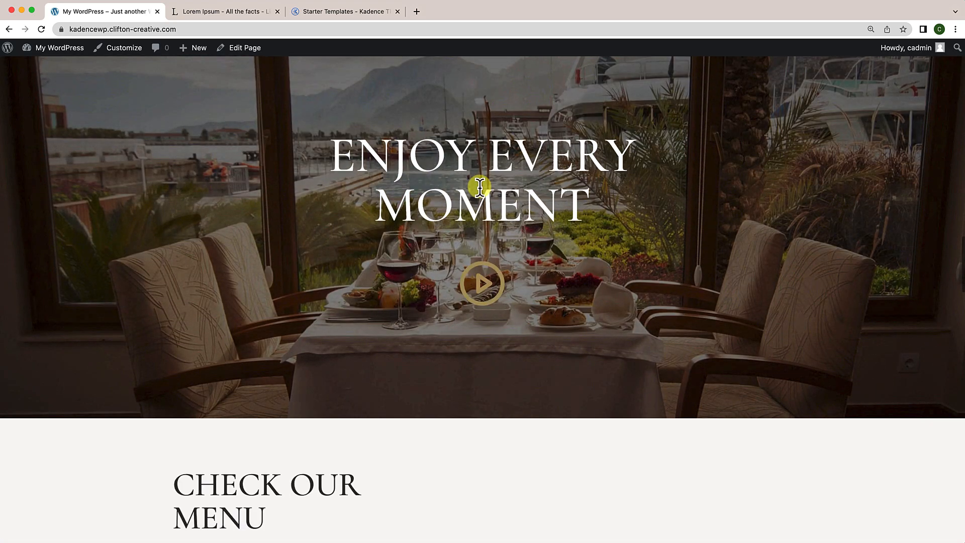
{"action": "scroll", "coordinate": [479, 187], "scroll_direction": "down", "scroll_amount": 10}
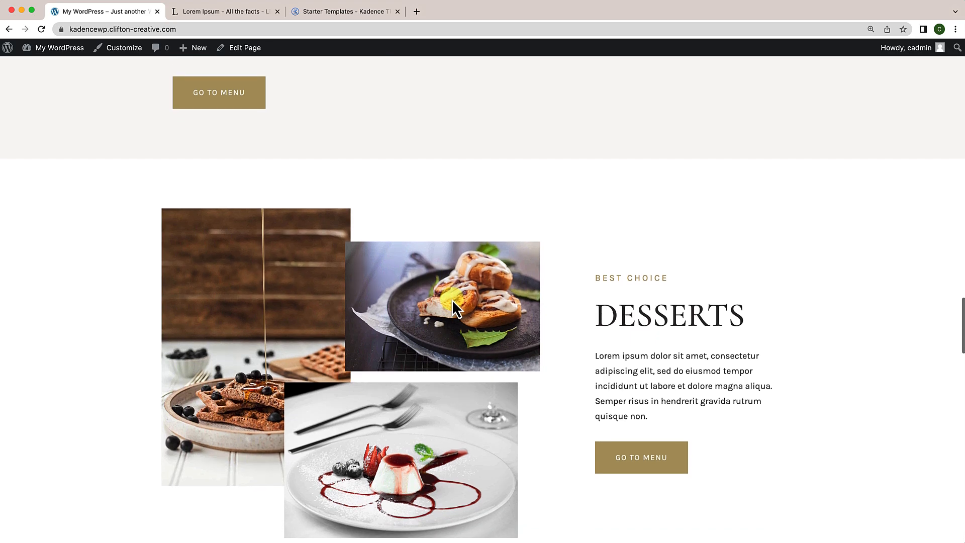
{"action": "scroll", "coordinate": [452, 300], "scroll_direction": "up", "scroll_amount": 6}
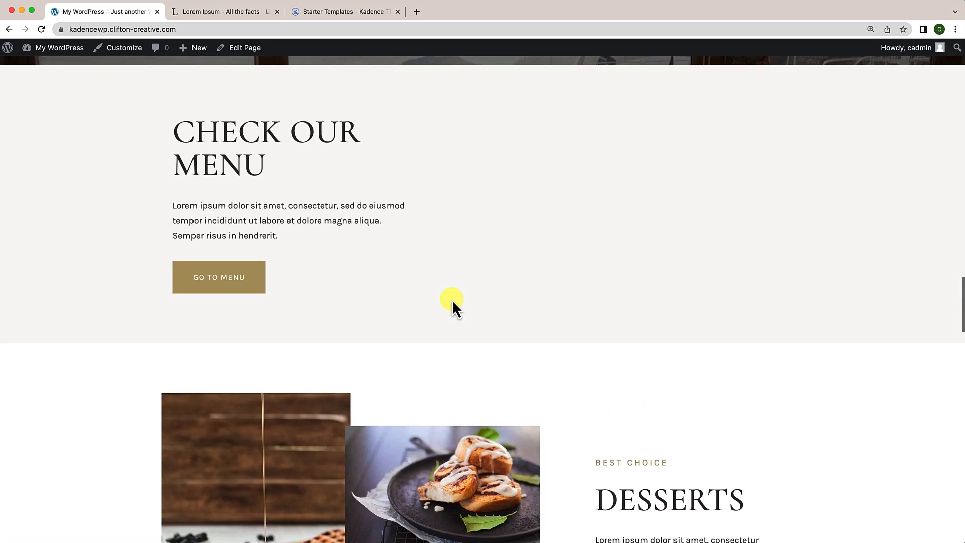
{"action": "scroll", "coordinate": [452, 299], "scroll_direction": "up", "scroll_amount": 10}
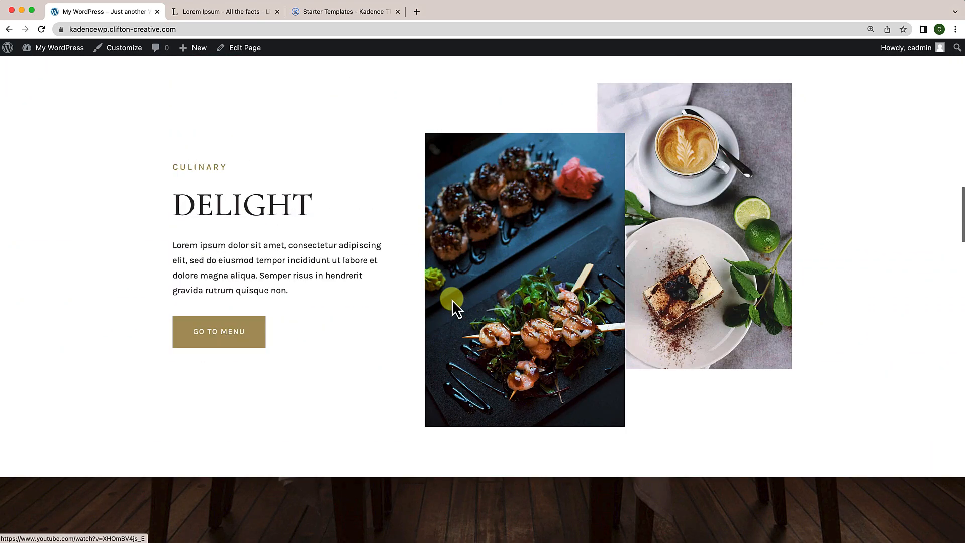
{"action": "scroll", "coordinate": [451, 300], "scroll_direction": "up", "scroll_amount": 10}
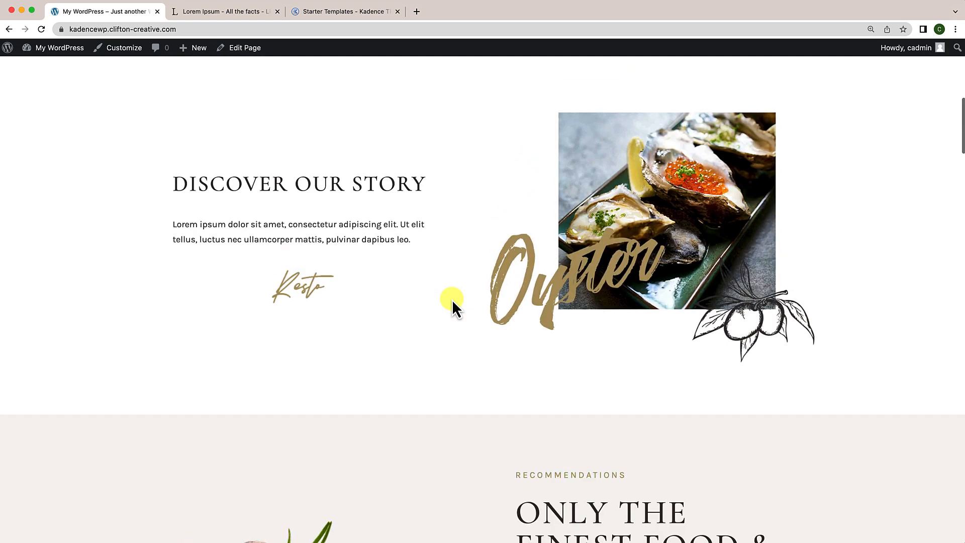
{"action": "scroll", "coordinate": [452, 300], "scroll_direction": "up", "scroll_amount": 10}
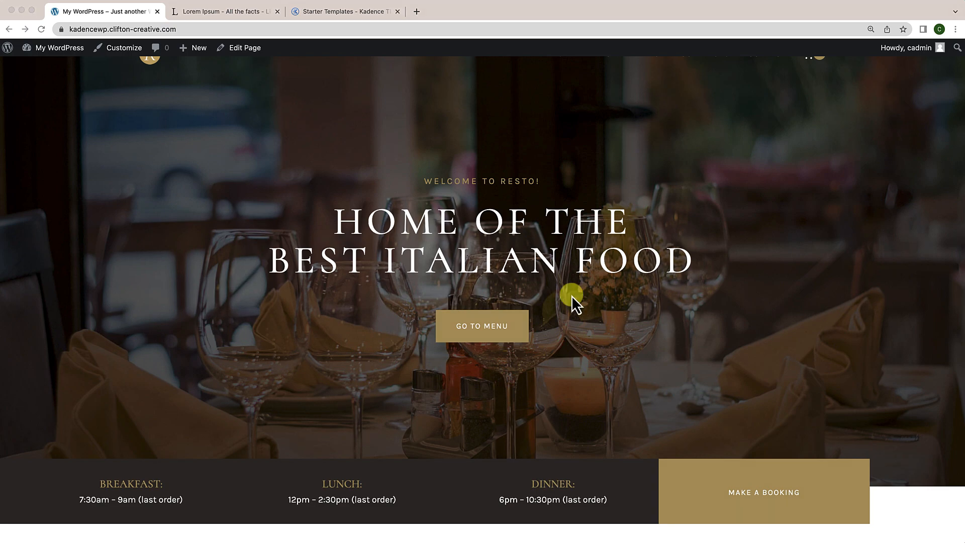
{"action": "scroll", "coordinate": [504, 349], "scroll_direction": "down", "scroll_amount": 3}
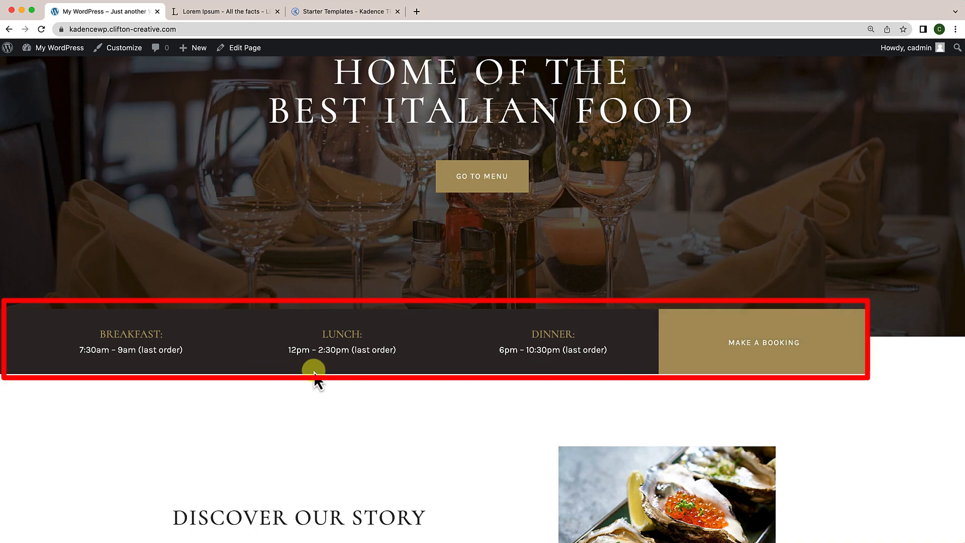
{"action": "scroll", "coordinate": [379, 396], "scroll_direction": "down", "scroll_amount": 15}
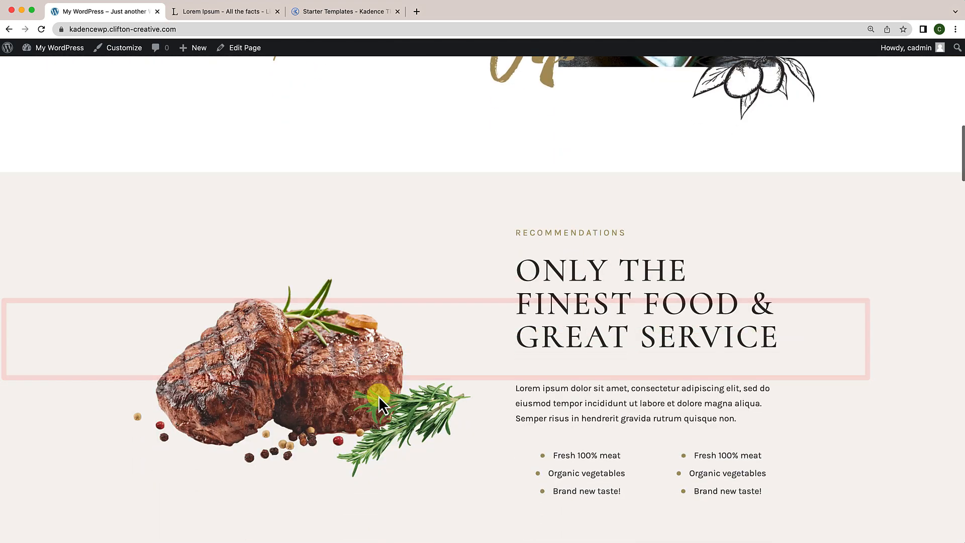
{"action": "scroll", "coordinate": [379, 397], "scroll_direction": "down", "scroll_amount": 20}
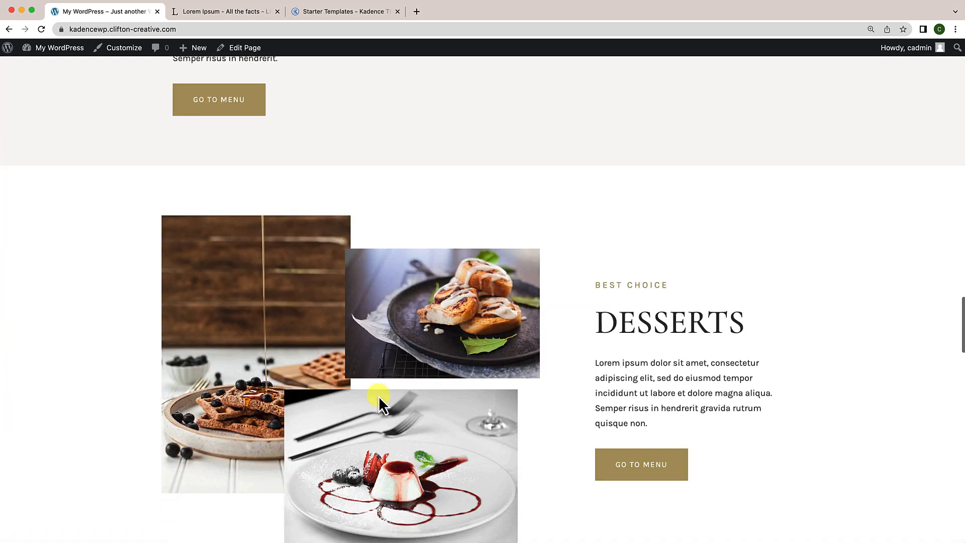
{"action": "scroll", "coordinate": [379, 396], "scroll_direction": "up", "scroll_amount": 20}
{"action": "scroll", "coordinate": [378, 396], "scroll_direction": "up", "scroll_amount": 20}
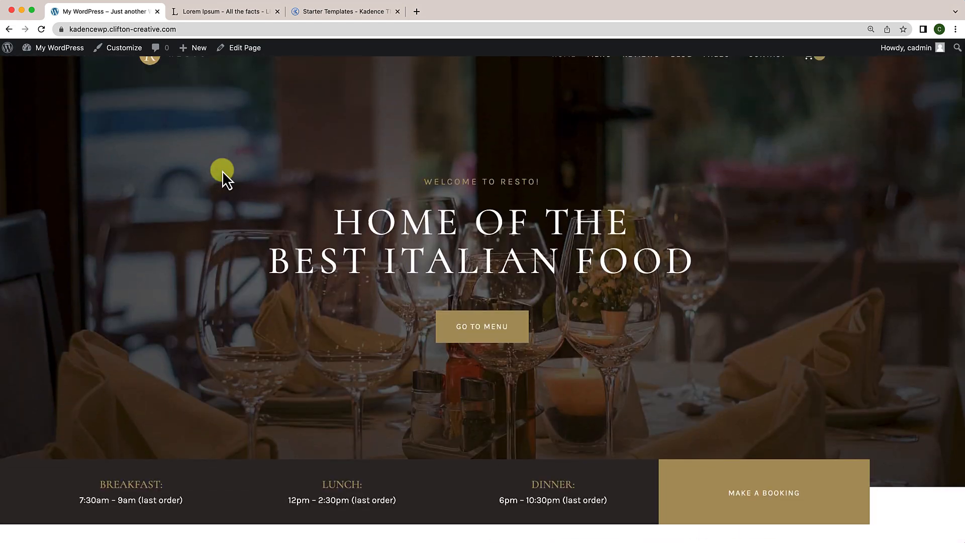
Step: Search plugins for 'Sticky block', then install and activate Sticky Block for Gutenberg Editor
{"action": "mouse_move", "coordinate": [73, 50]}
{"action": "left_click", "coordinate": [56, 68]}
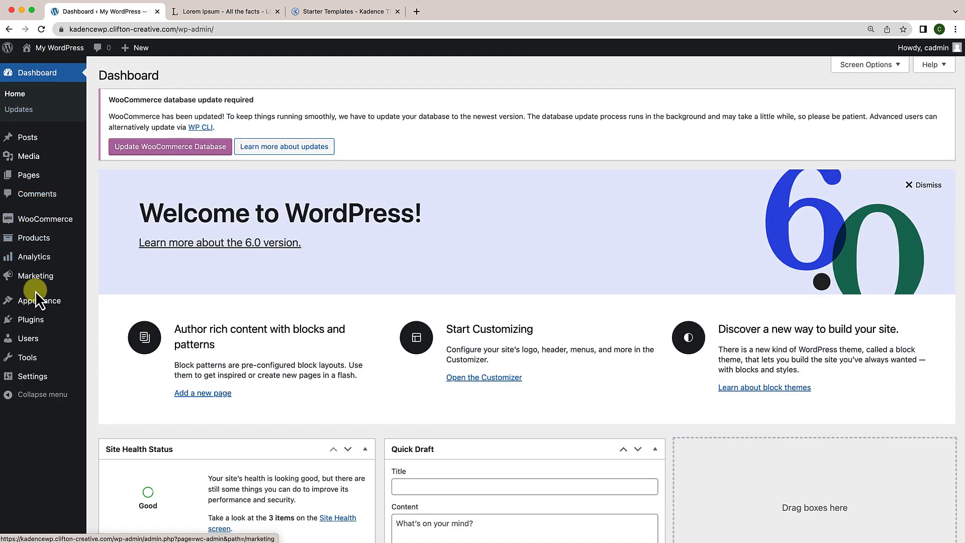
{"action": "mouse_move", "coordinate": [33, 327]}
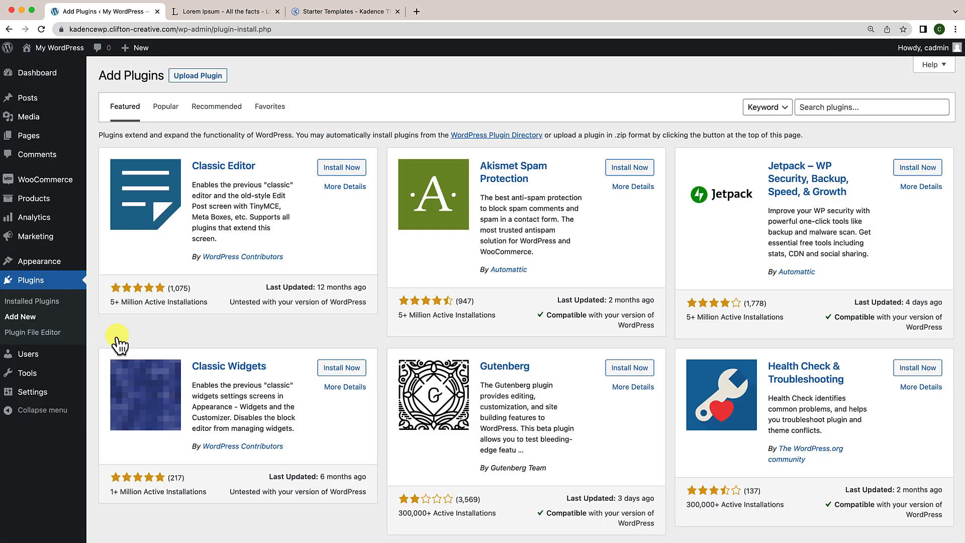
{"action": "left_click", "coordinate": [839, 111]}
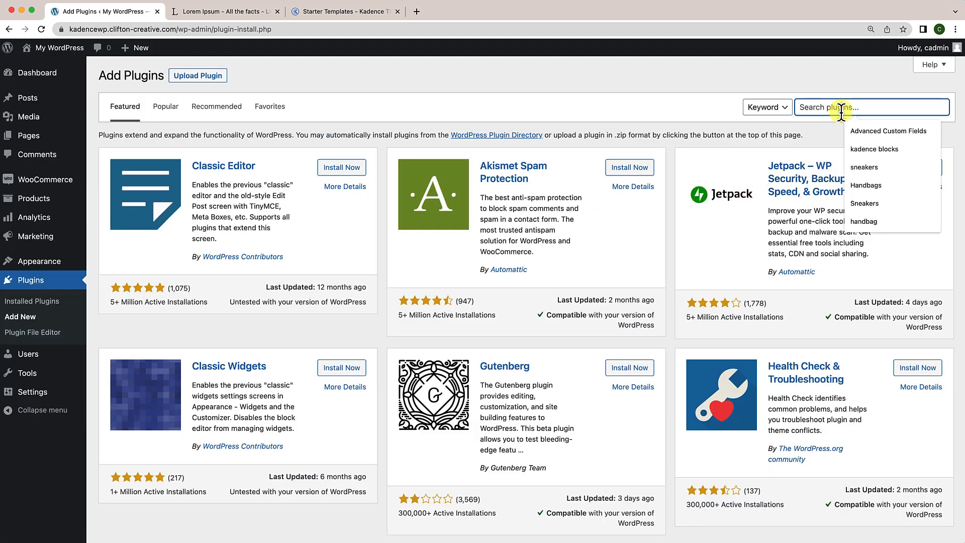
{"action": "type", "text": "Sti"}
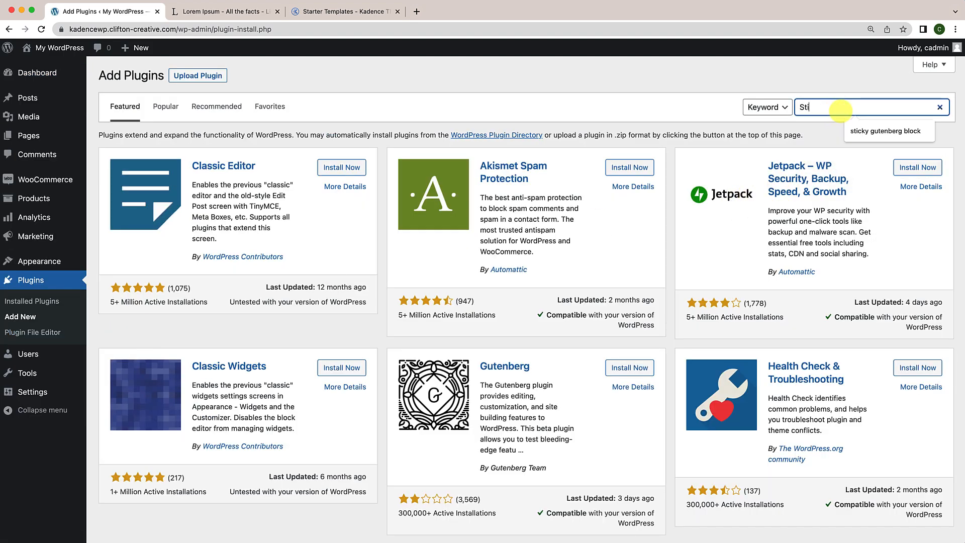
{"action": "type", "text": "cky block"}
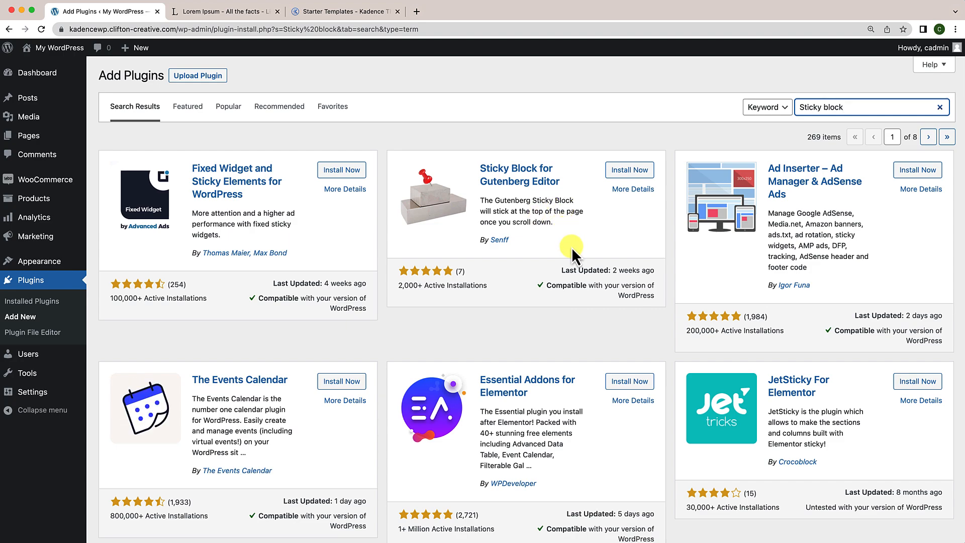
{"action": "left_click", "coordinate": [636, 174]}
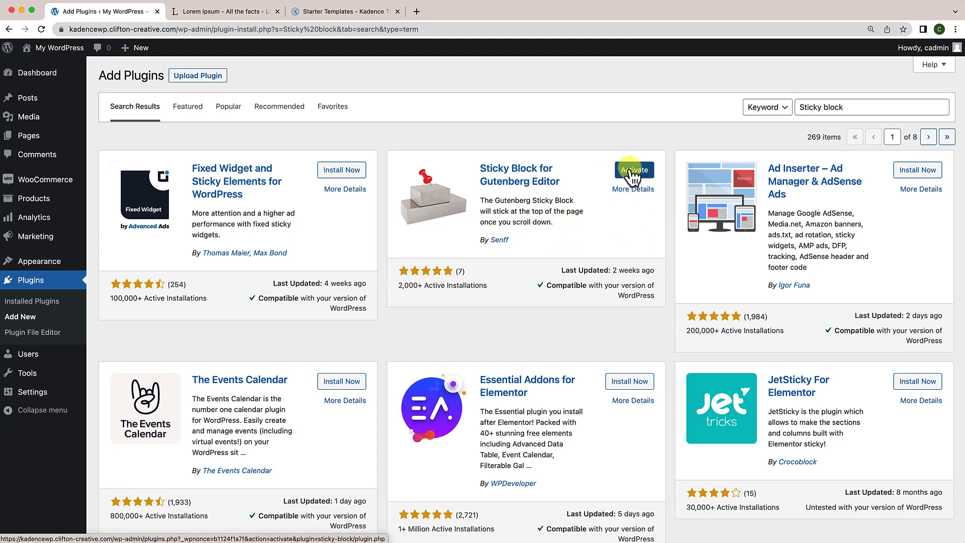
{"action": "left_click", "coordinate": [631, 171]}
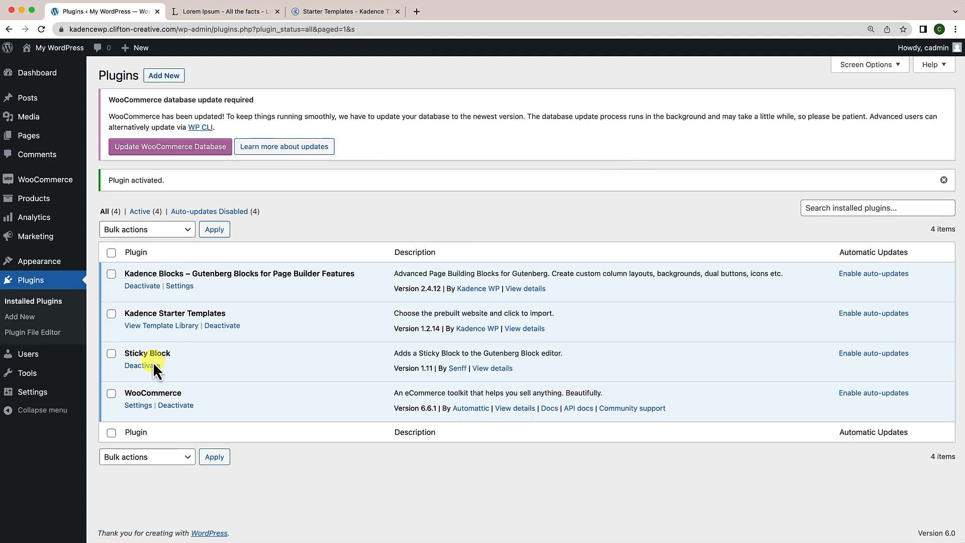
{"action": "mouse_move", "coordinate": [78, 51]}
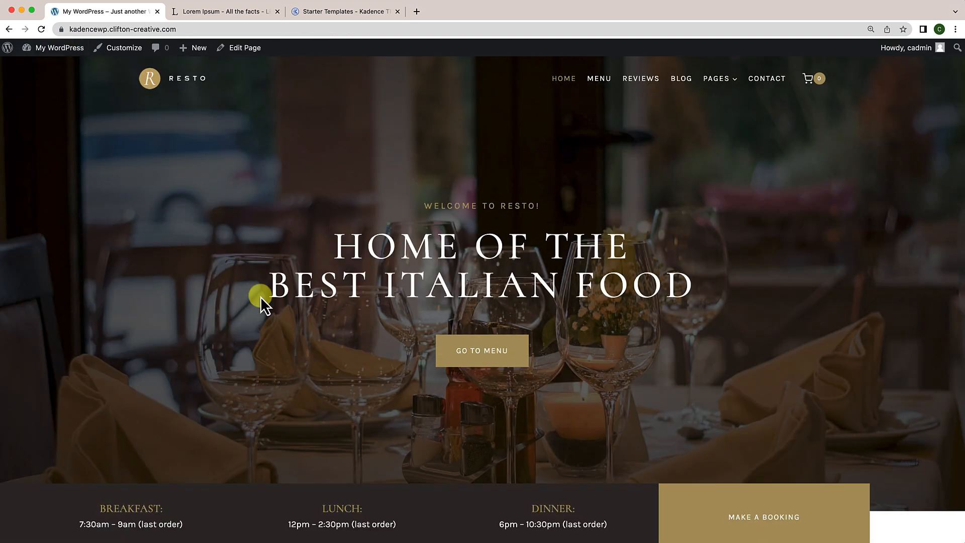
Step: Check the hours bar on the live front page, then open the Home page in the block editor
{"action": "scroll", "coordinate": [261, 299], "scroll_direction": "down", "scroll_amount": 3}
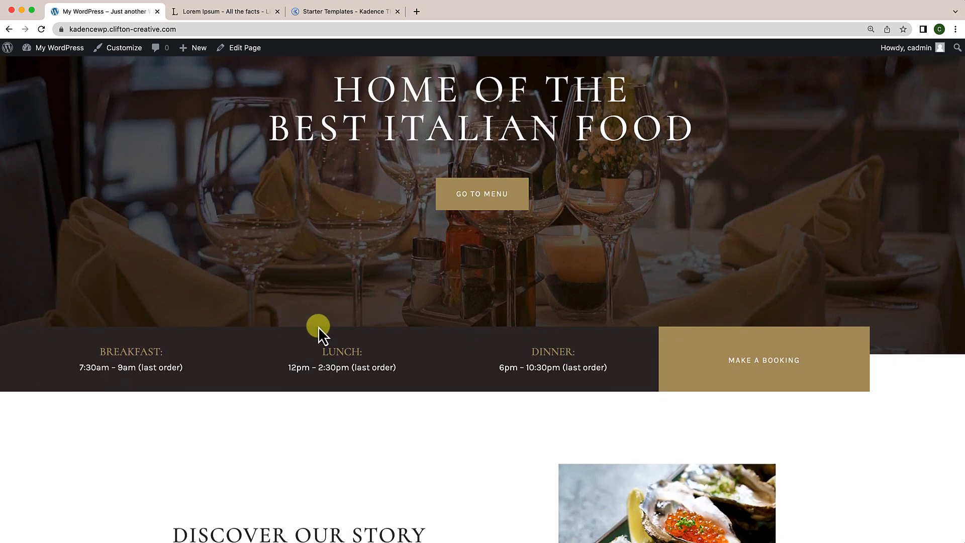
{"action": "scroll", "coordinate": [318, 327], "scroll_direction": "down", "scroll_amount": 1}
{"action": "scroll", "coordinate": [463, 411], "scroll_direction": "up", "scroll_amount": 1}
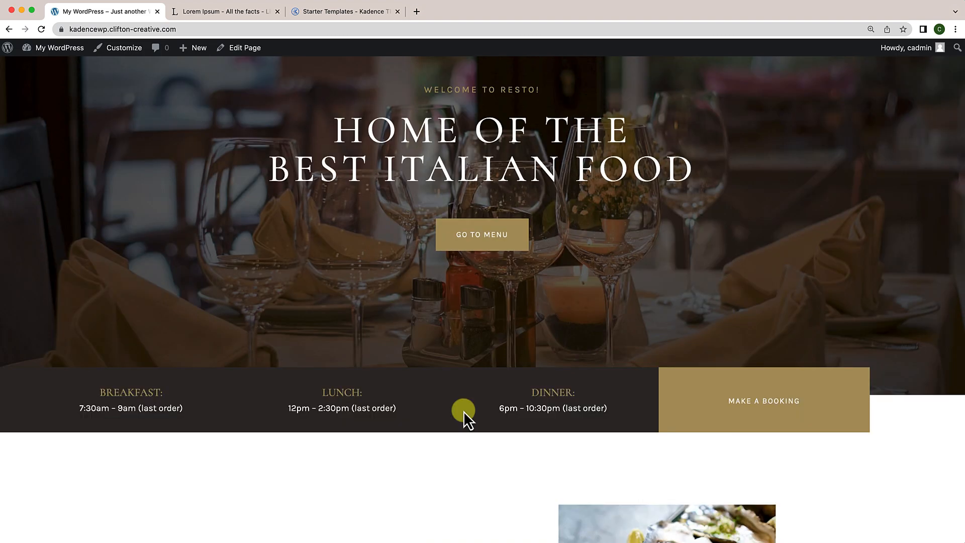
{"action": "left_click", "coordinate": [257, 50]}
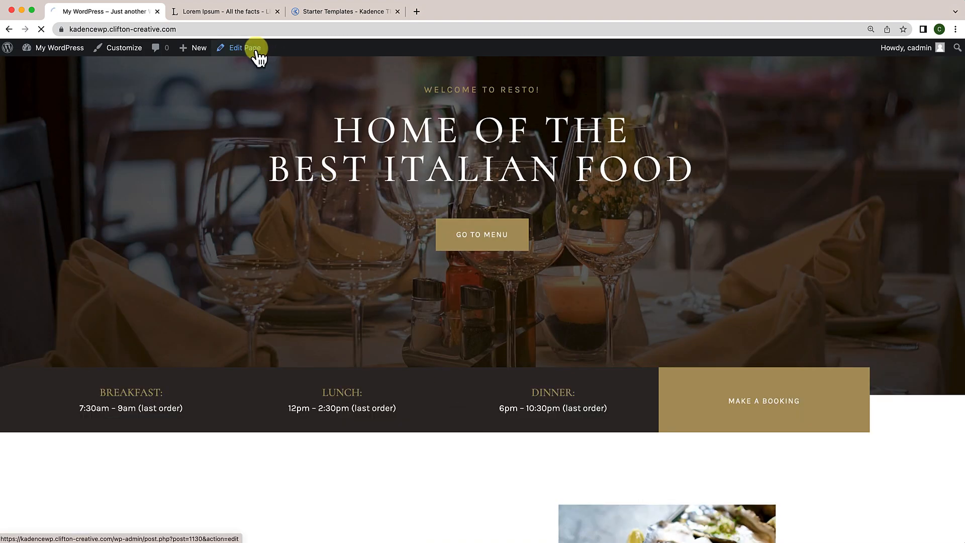
{"action": "scroll", "coordinate": [301, 276], "scroll_direction": "down", "scroll_amount": 5}
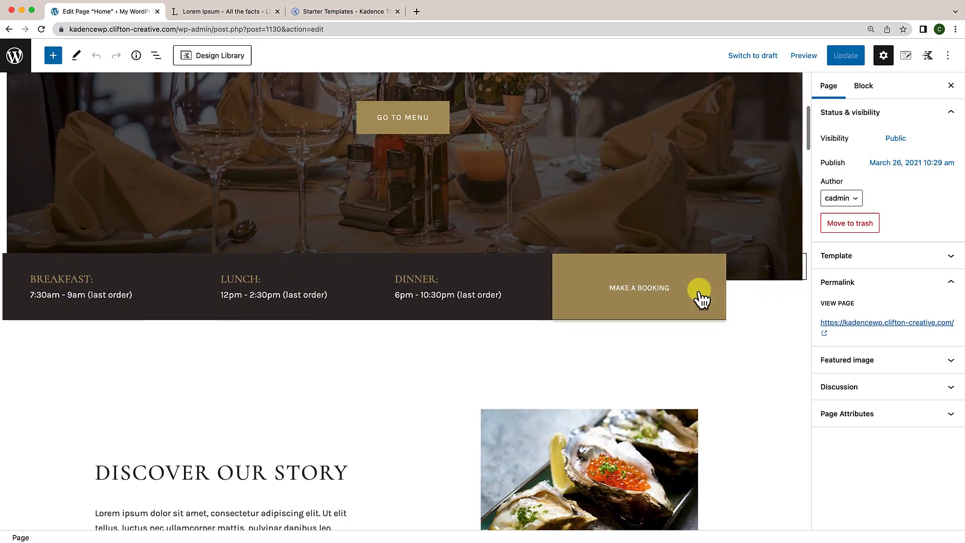
Step: Select the hours and booking row and show List View with its two Sections expanded
{"action": "left_click", "coordinate": [760, 298]}
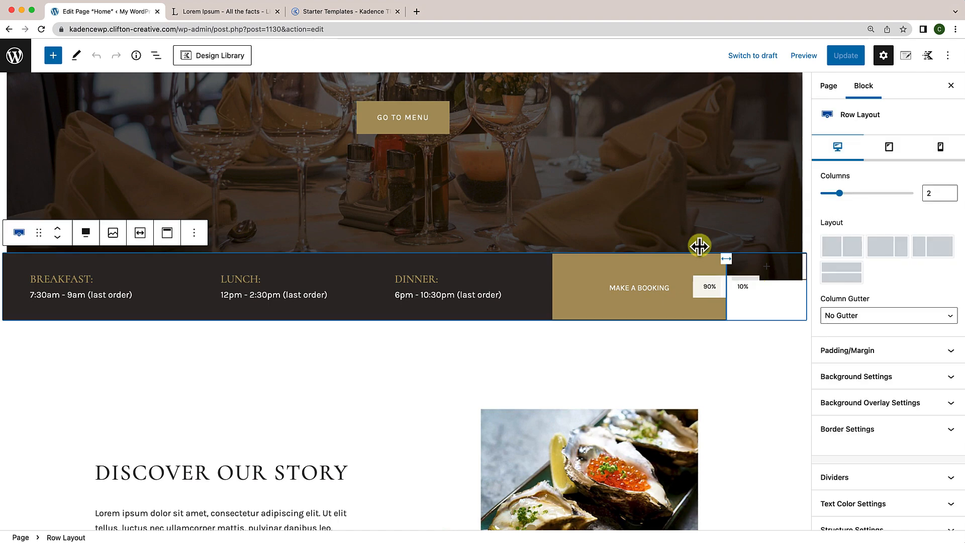
{"action": "left_click", "coordinate": [156, 56]}
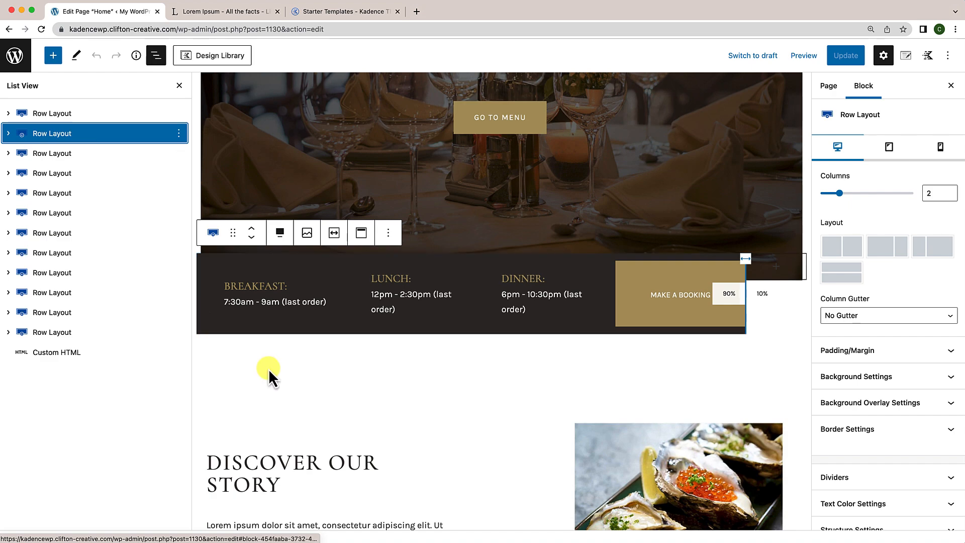
{"action": "left_click", "coordinate": [9, 134]}
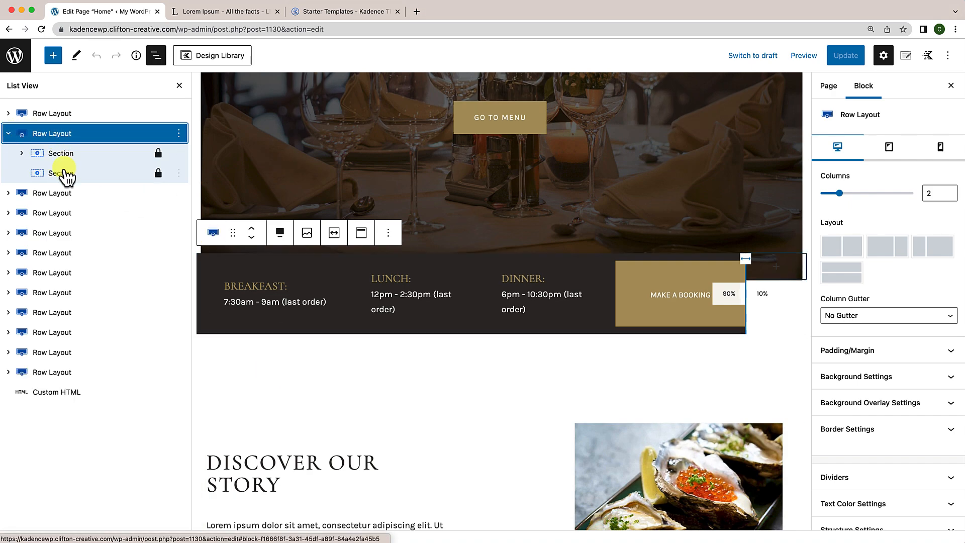
{"action": "left_click", "coordinate": [29, 175]}
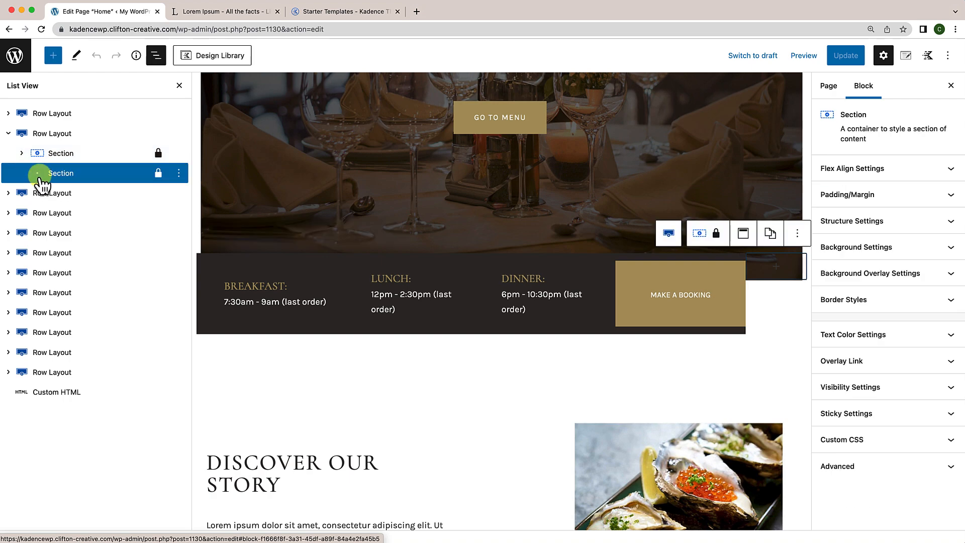
Step: Inspect the first Section's nested four-section row, collapse it again, and reselect the whole hours row
{"action": "left_click", "coordinate": [21, 153]}
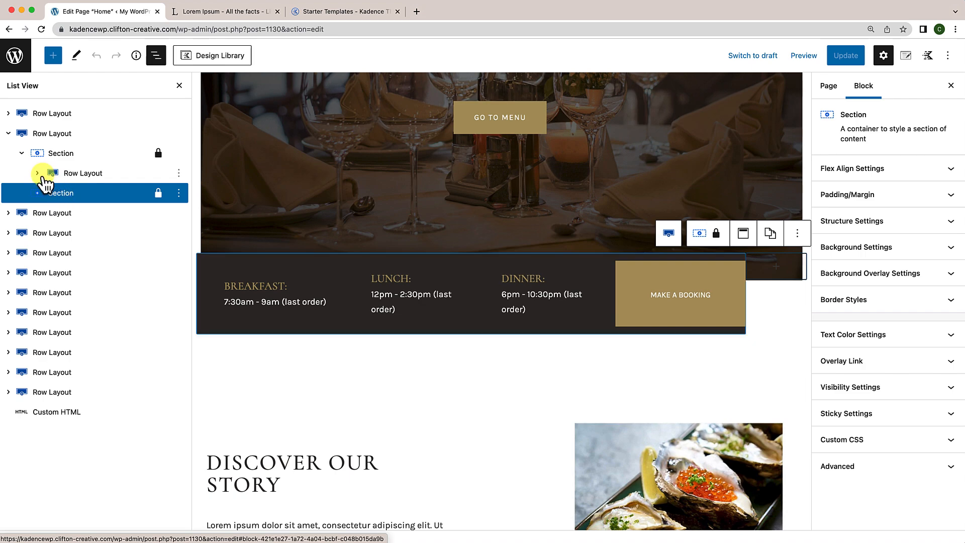
{"action": "left_click", "coordinate": [37, 174]}
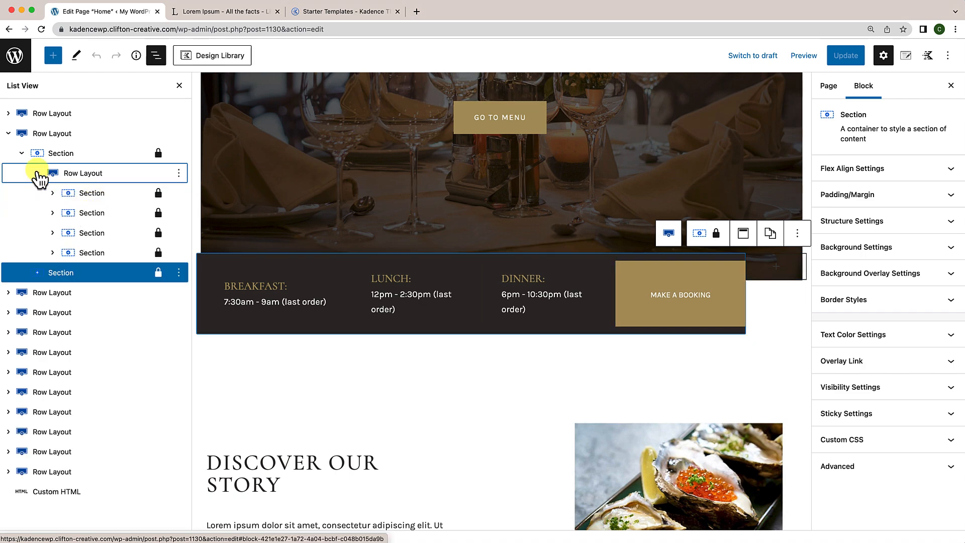
{"action": "left_click", "coordinate": [38, 174]}
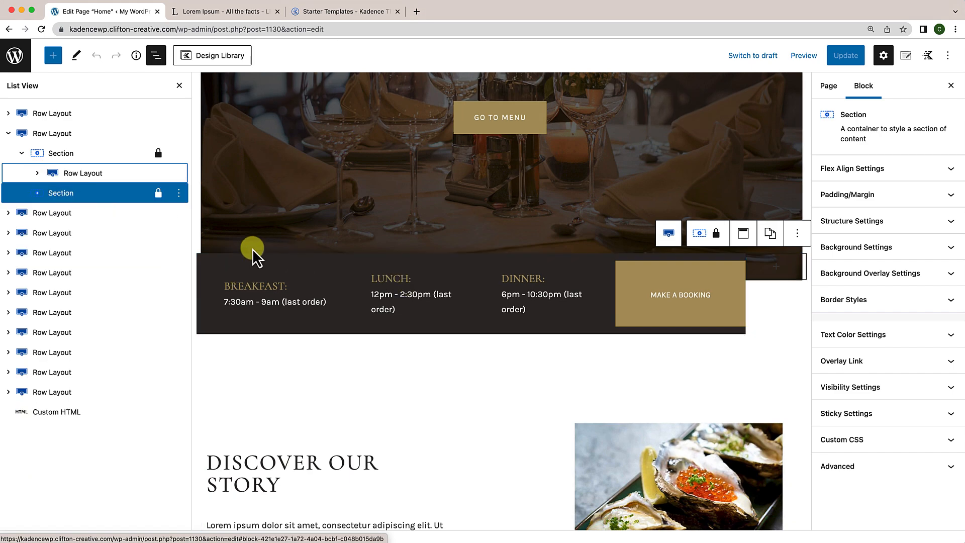
{"action": "left_click", "coordinate": [22, 153]}
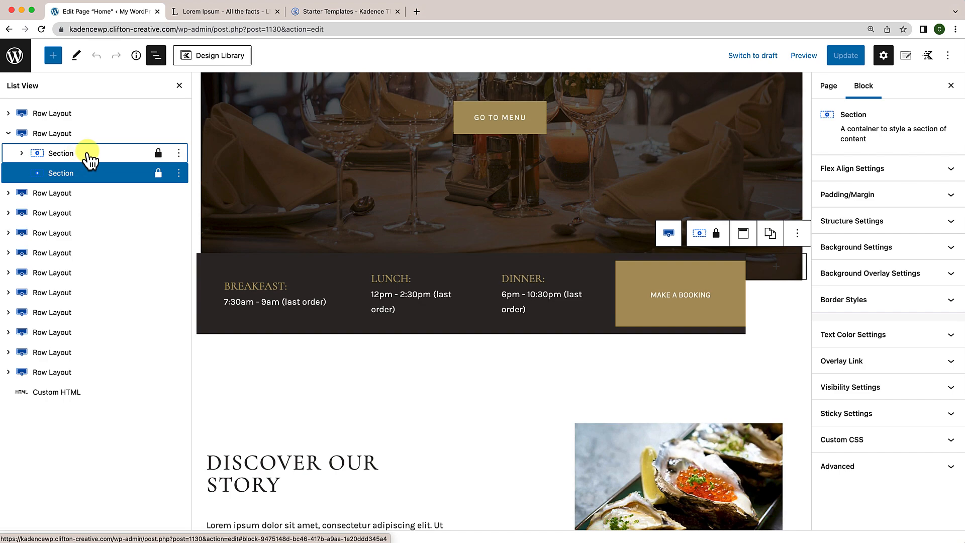
{"action": "left_click", "coordinate": [39, 141]}
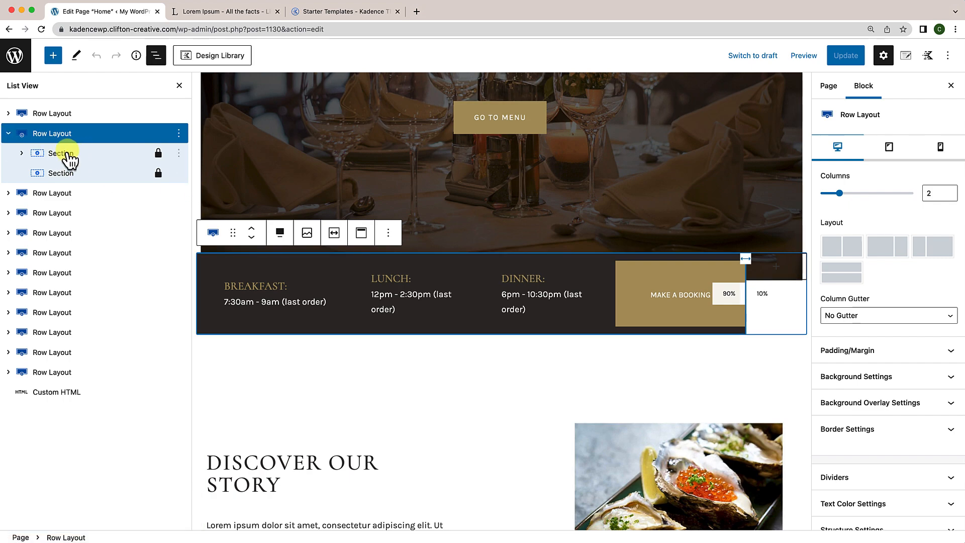
Step: Copy the hours and booking row to the clipboard from its List View options
{"action": "left_click", "coordinate": [9, 134]}
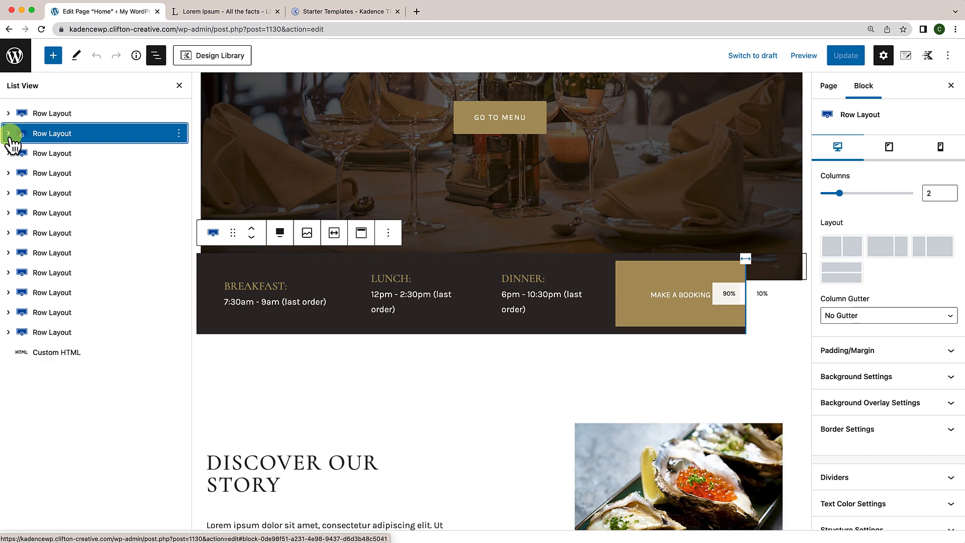
{"action": "left_click", "coordinate": [179, 134]}
{"action": "left_click", "coordinate": [185, 184]}
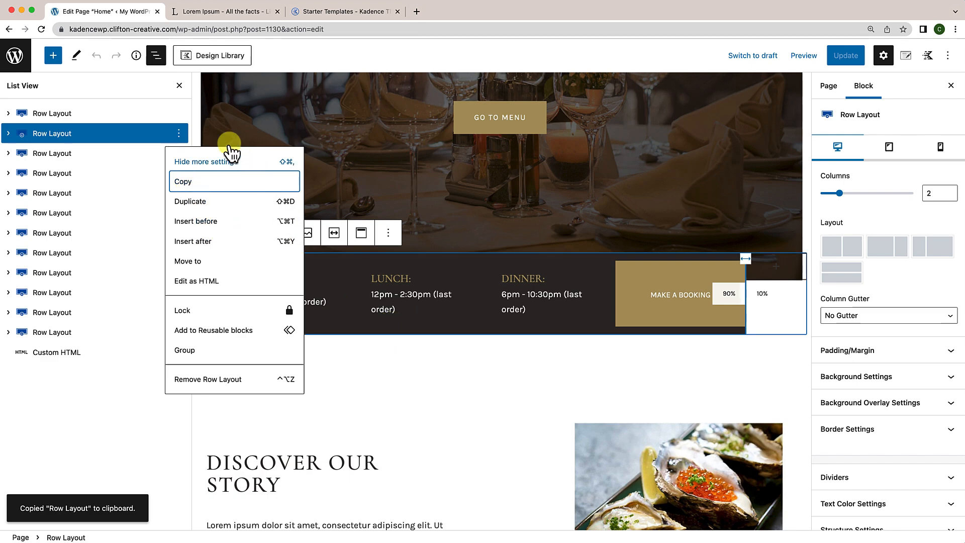
{"action": "left_click", "coordinate": [180, 88]}
Step: Insert an empty block directly after the hours and booking row
{"action": "left_click", "coordinate": [180, 85]}
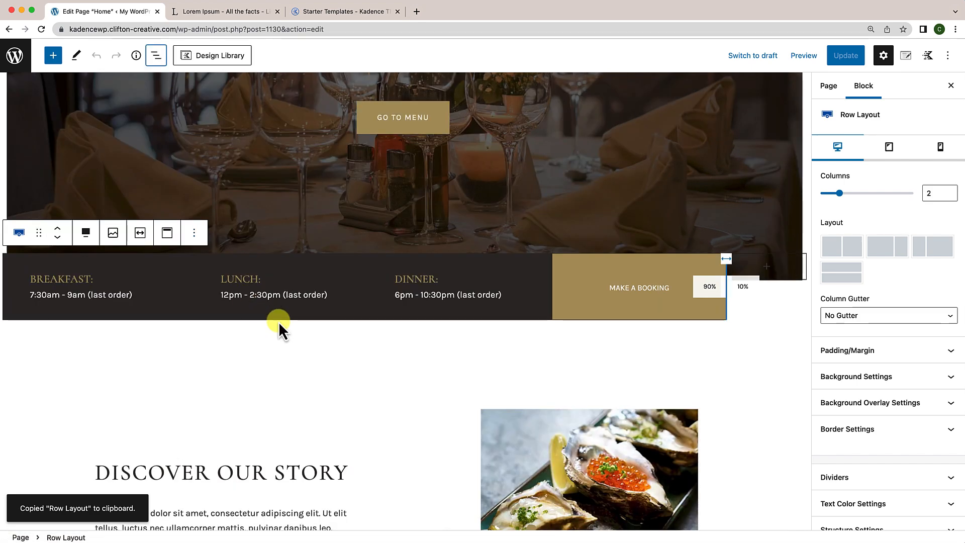
{"action": "left_click", "coordinate": [397, 334]}
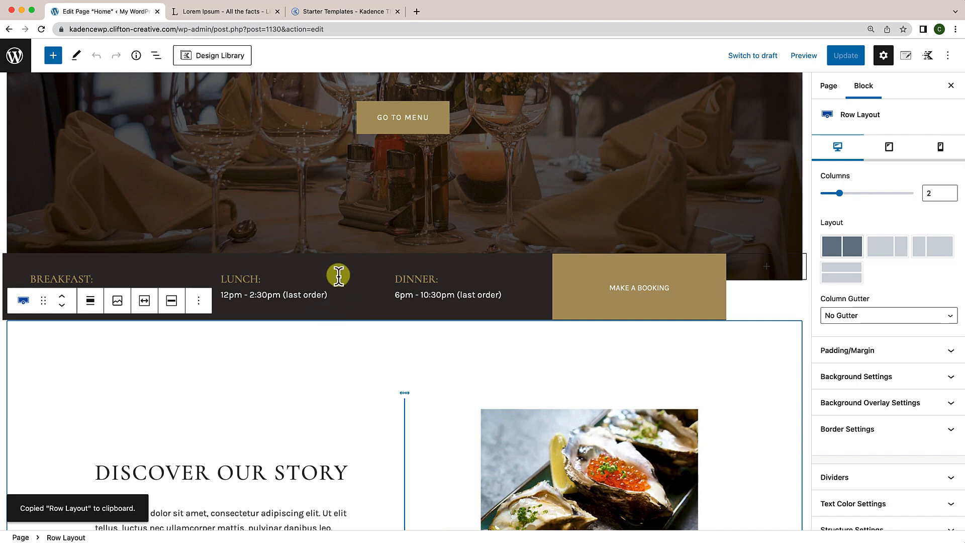
{"action": "left_click", "coordinate": [746, 308]}
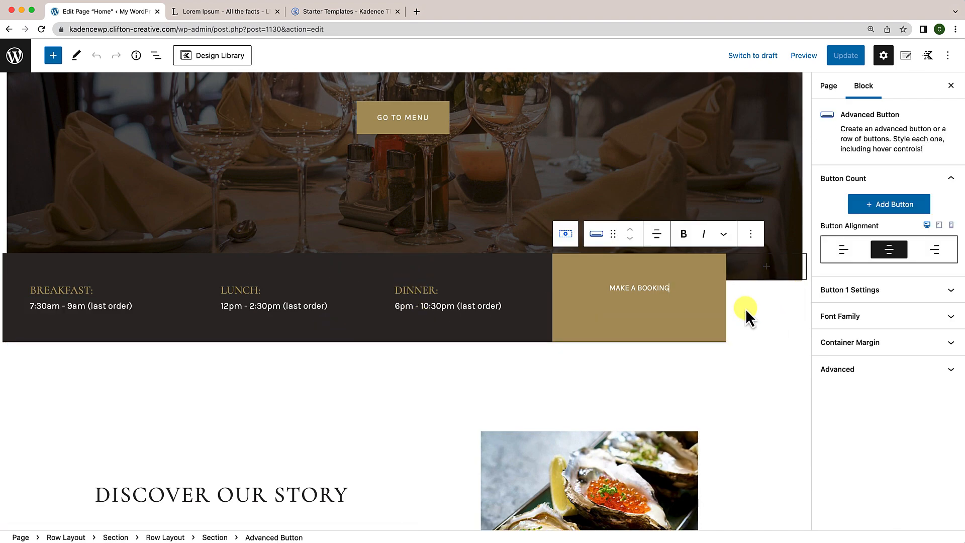
{"action": "left_click", "coordinate": [741, 341]}
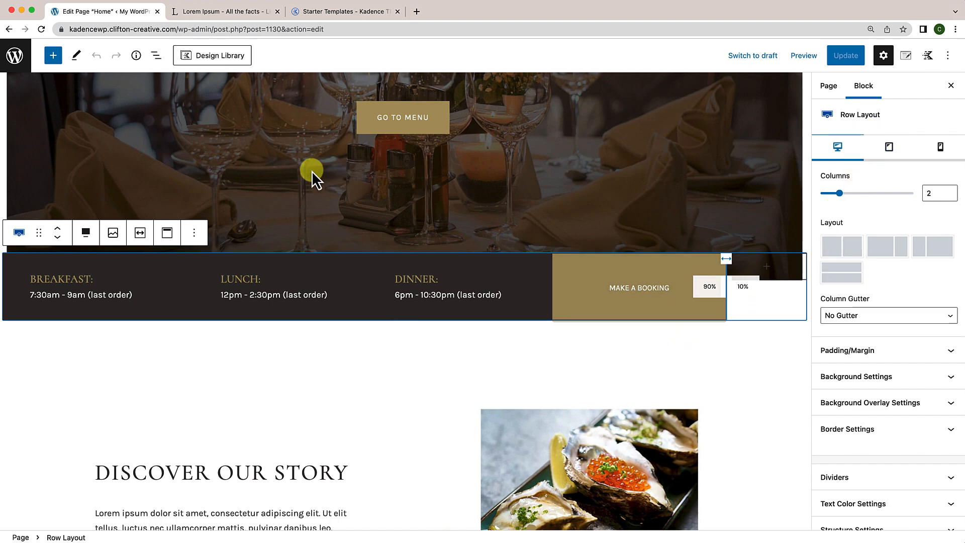
{"action": "left_click", "coordinate": [156, 55]}
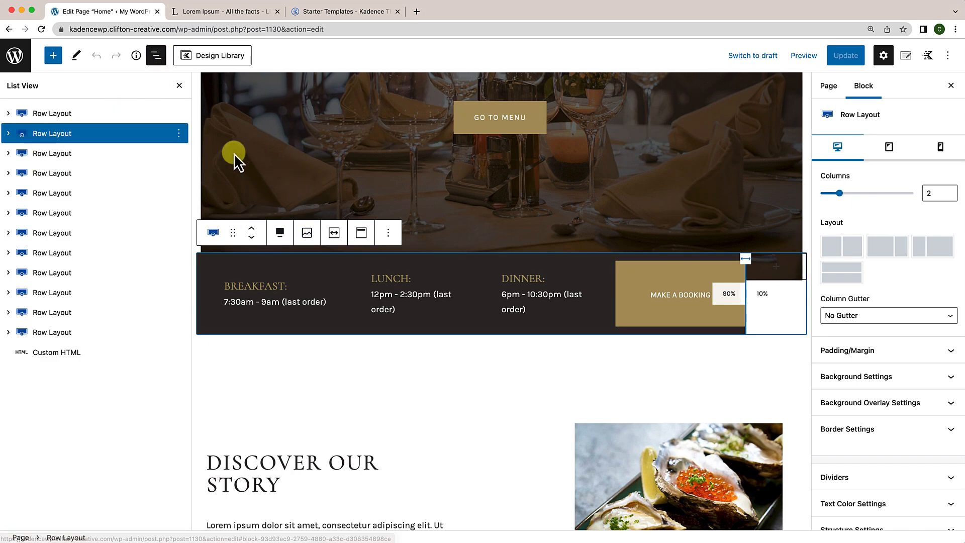
{"action": "left_click", "coordinate": [179, 133]}
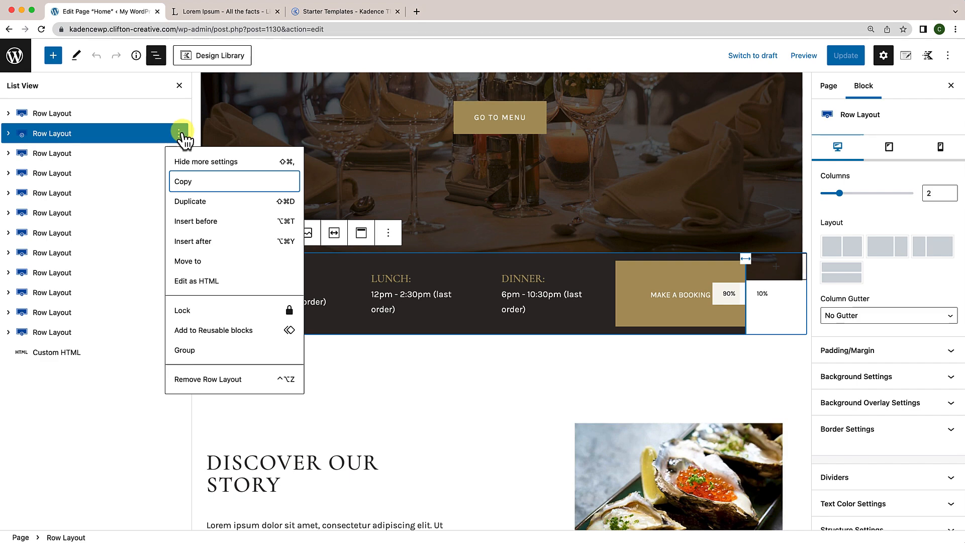
{"action": "left_click", "coordinate": [206, 246]}
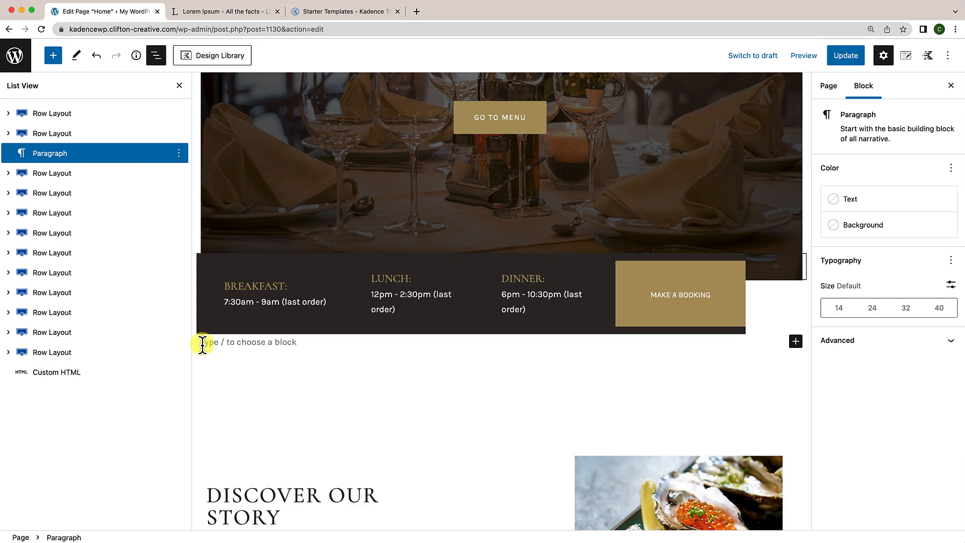
Step: Type /sticky in the empty paragraph and pick Sticky to convert it
{"action": "type", "text": "/"}
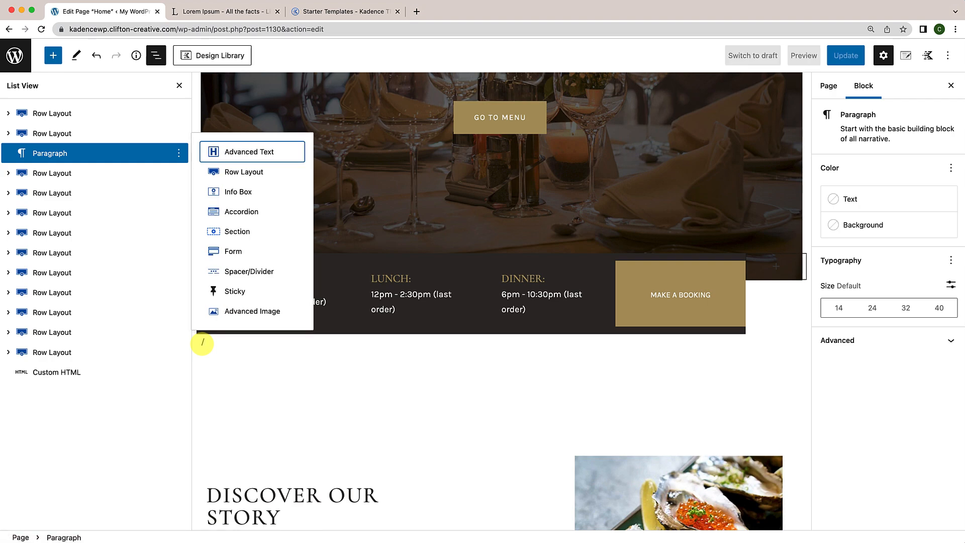
{"action": "type", "text": "s"}
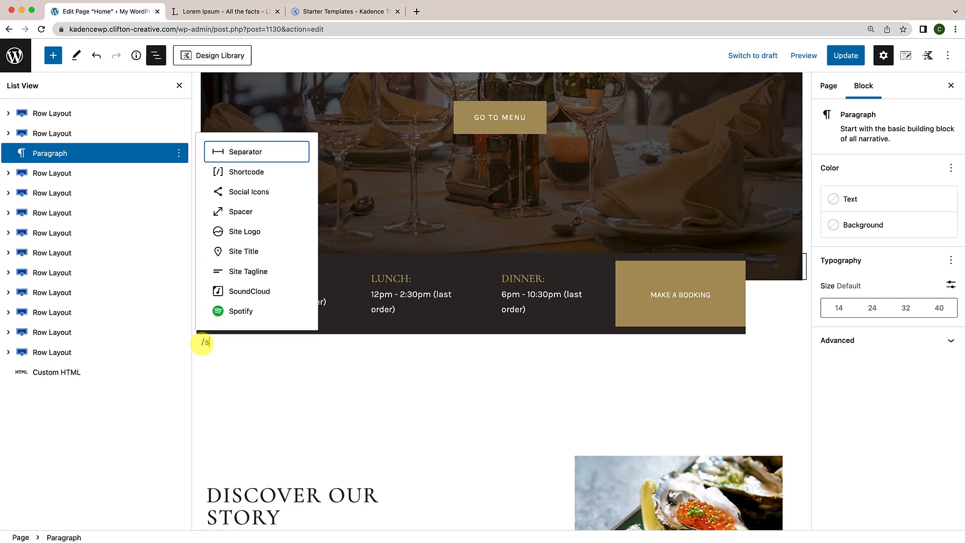
{"action": "type", "text": "ticky"}
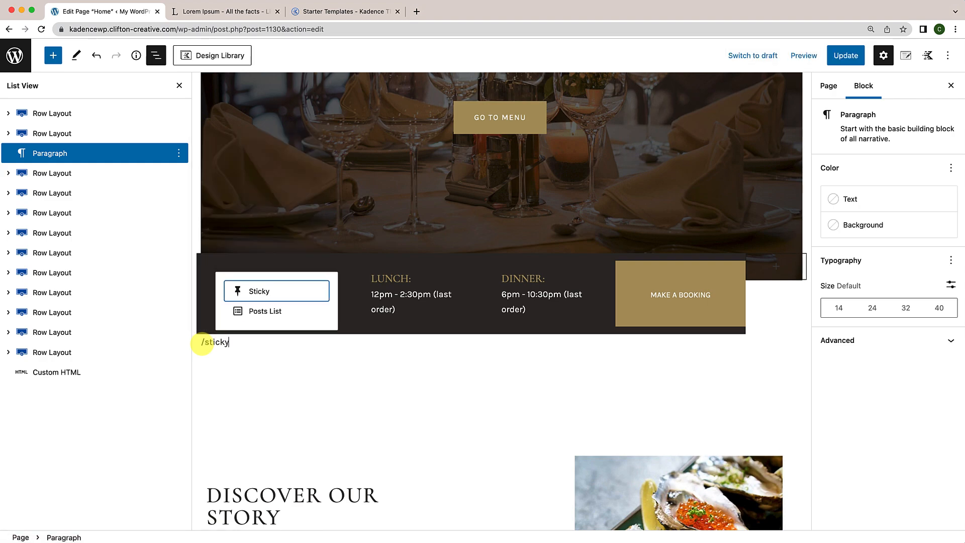
{"action": "left_click", "coordinate": [257, 296]}
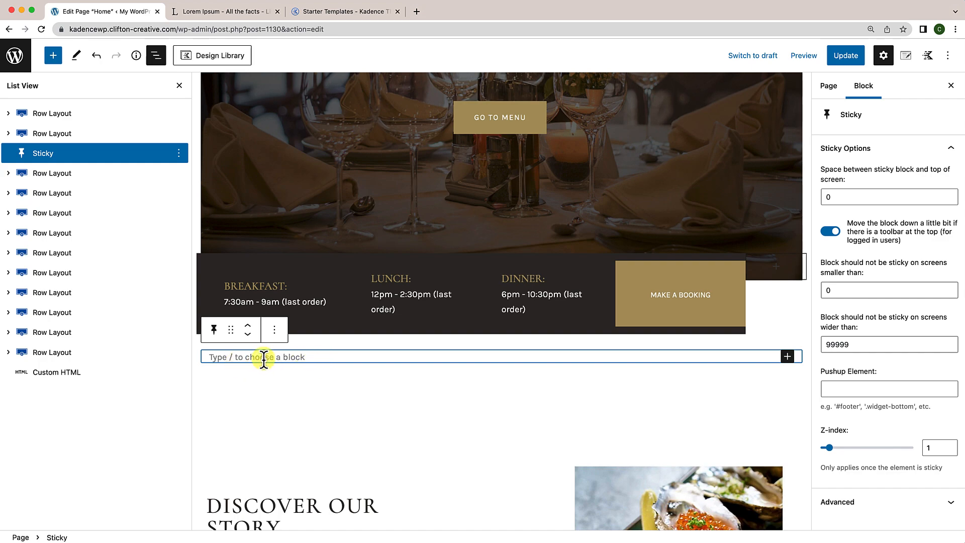
Step: Paste the copied hours row into the Sticky block and remove the original standalone row
{"action": "left_click", "coordinate": [263, 358]}
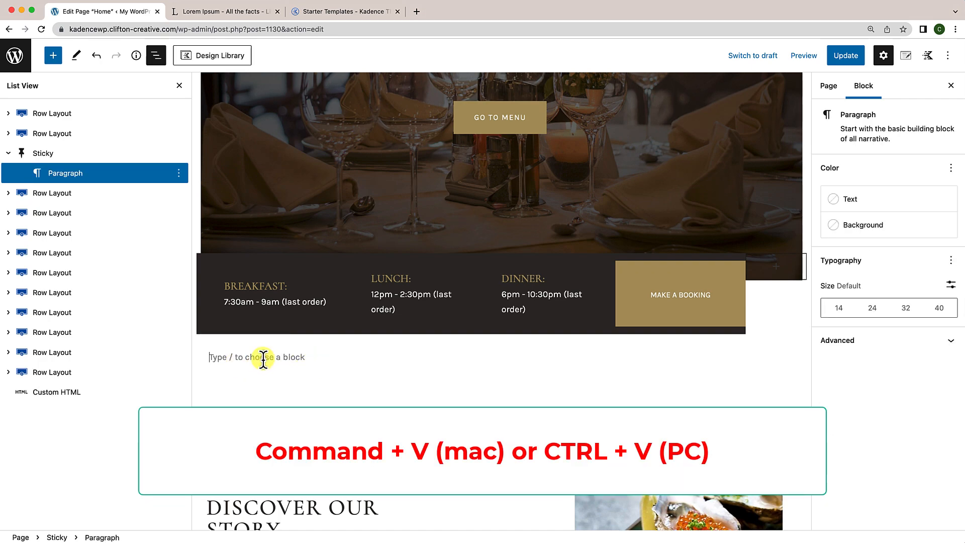
{"action": "key", "text": "super+v"}
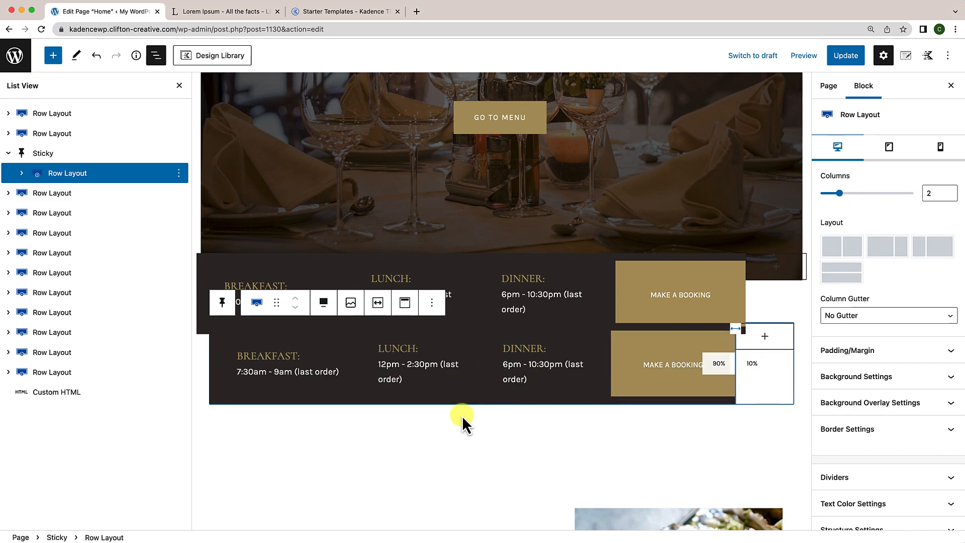
{"action": "mouse_move", "coordinate": [432, 414]}
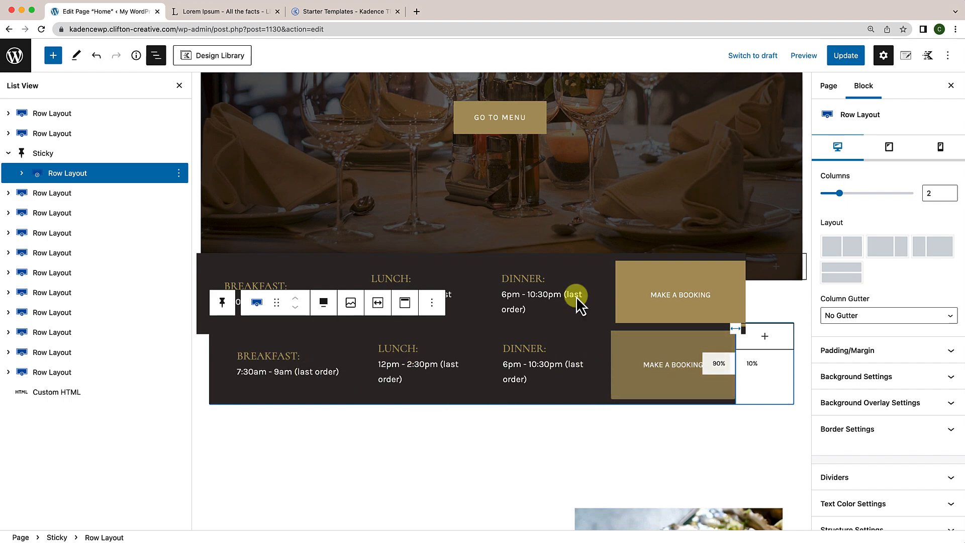
{"action": "left_click", "coordinate": [70, 135]}
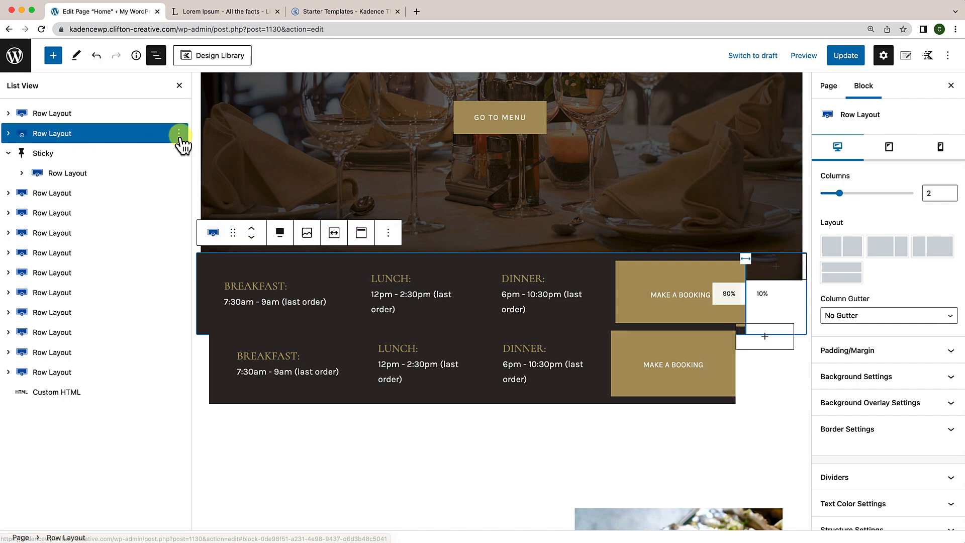
{"action": "left_click", "coordinate": [179, 133]}
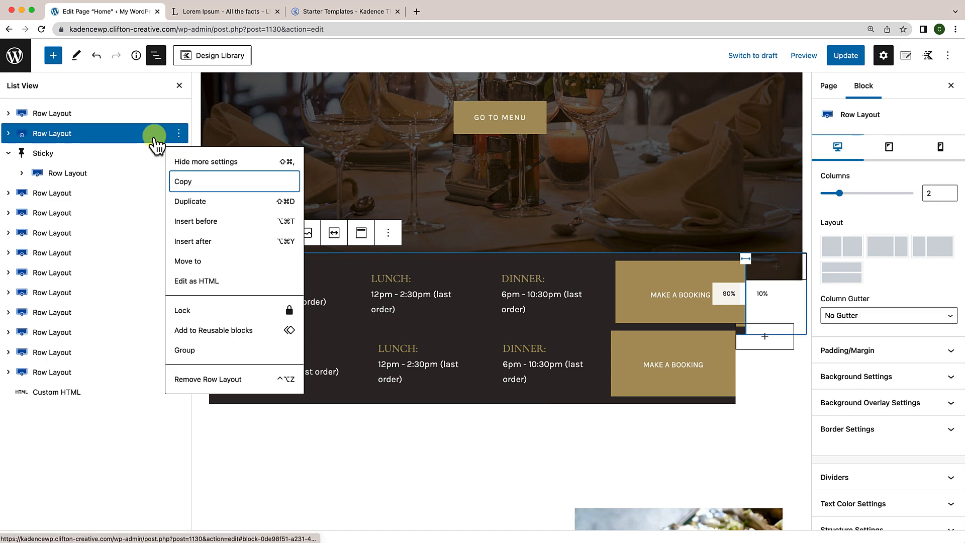
{"action": "left_click", "coordinate": [204, 381]}
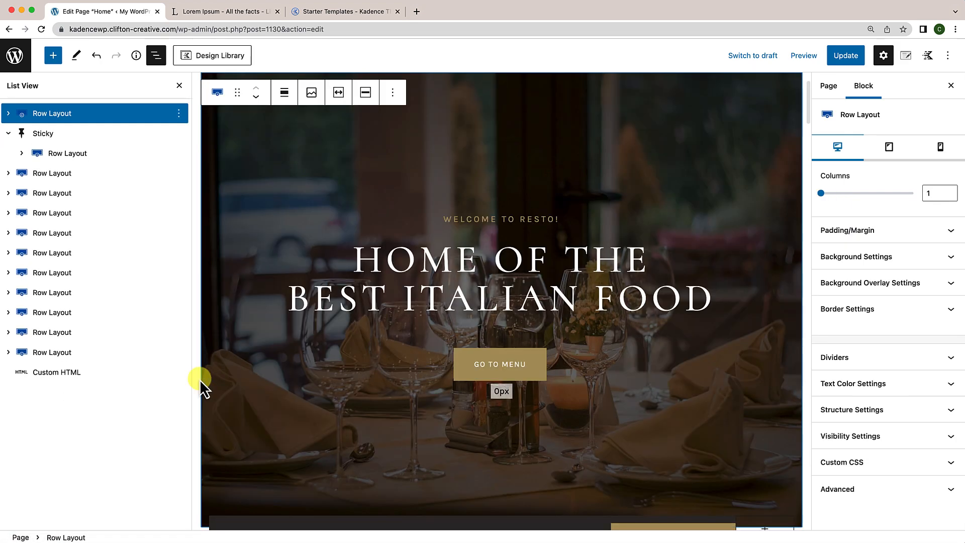
Step: Select the Sticky block wrapping the hours row and update the Home page
{"action": "scroll", "coordinate": [420, 394], "scroll_direction": "down", "scroll_amount": 7}
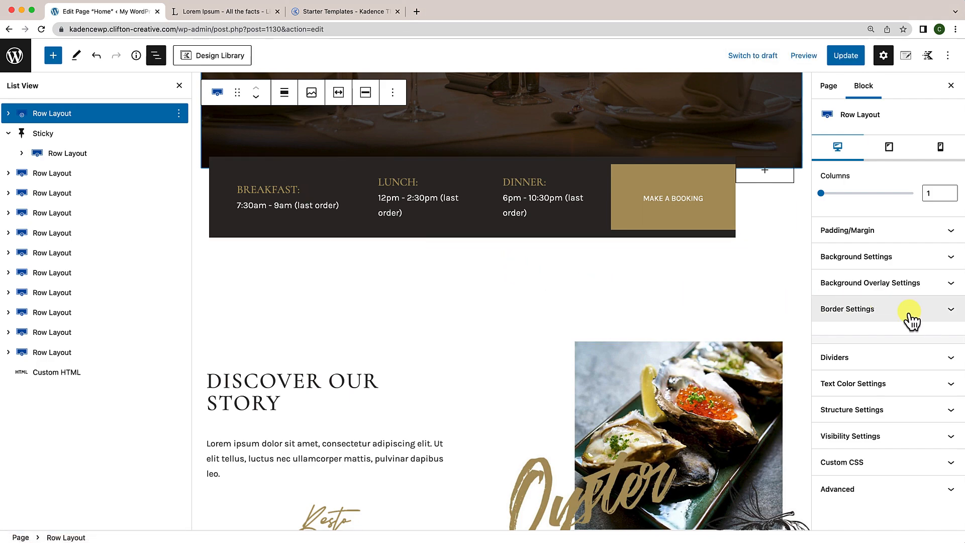
{"action": "left_click", "coordinate": [774, 208]}
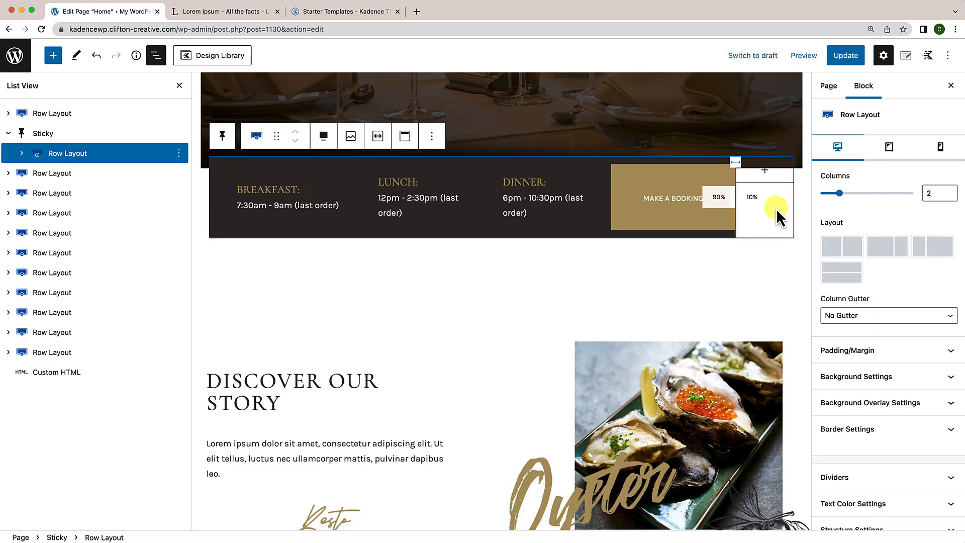
{"action": "scroll", "coordinate": [745, 291], "scroll_direction": "down", "scroll_amount": 4}
{"action": "scroll", "coordinate": [745, 292], "scroll_direction": "up", "scroll_amount": 10}
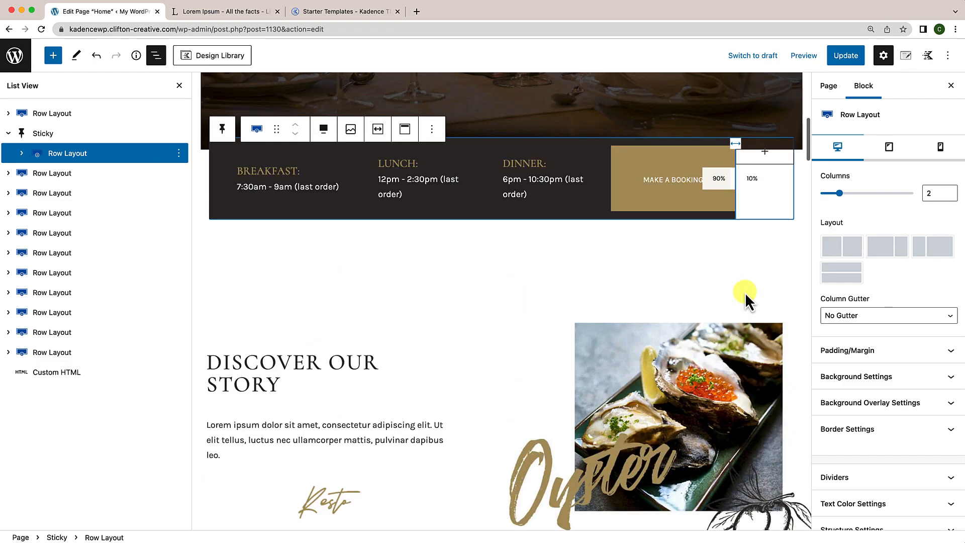
{"action": "scroll", "coordinate": [745, 291], "scroll_direction": "down", "scroll_amount": 6}
{"action": "scroll", "coordinate": [745, 300], "scroll_direction": "down", "scroll_amount": 3}
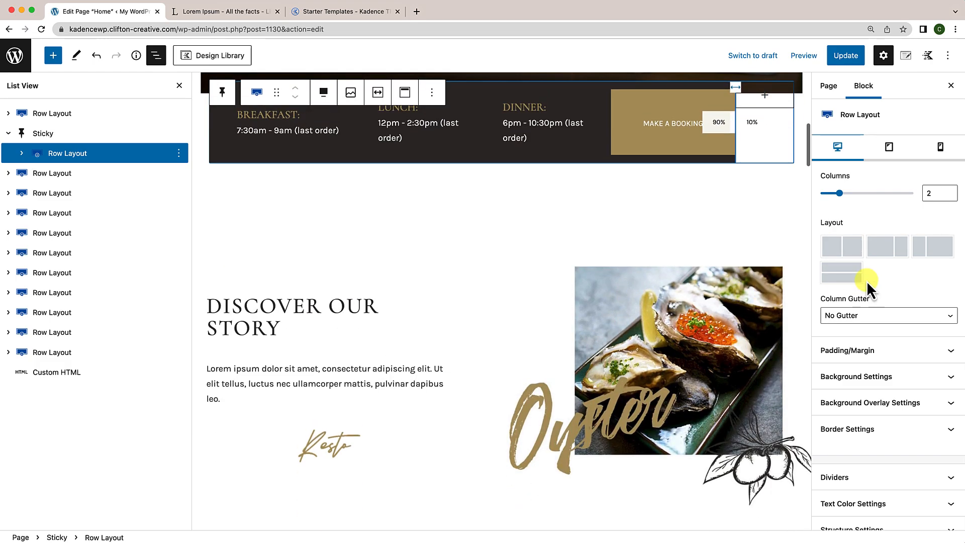
{"action": "left_click", "coordinate": [168, 133]}
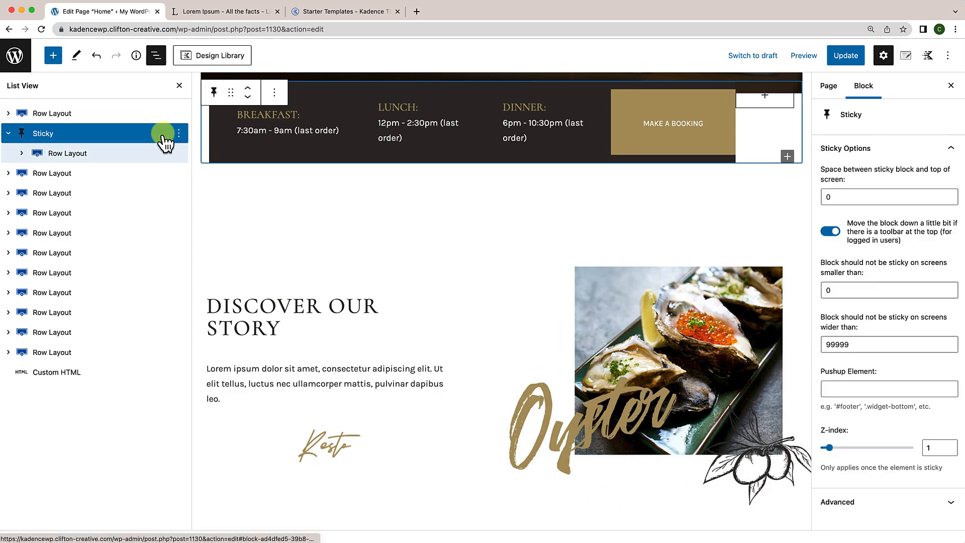
{"action": "left_click", "coordinate": [848, 56]}
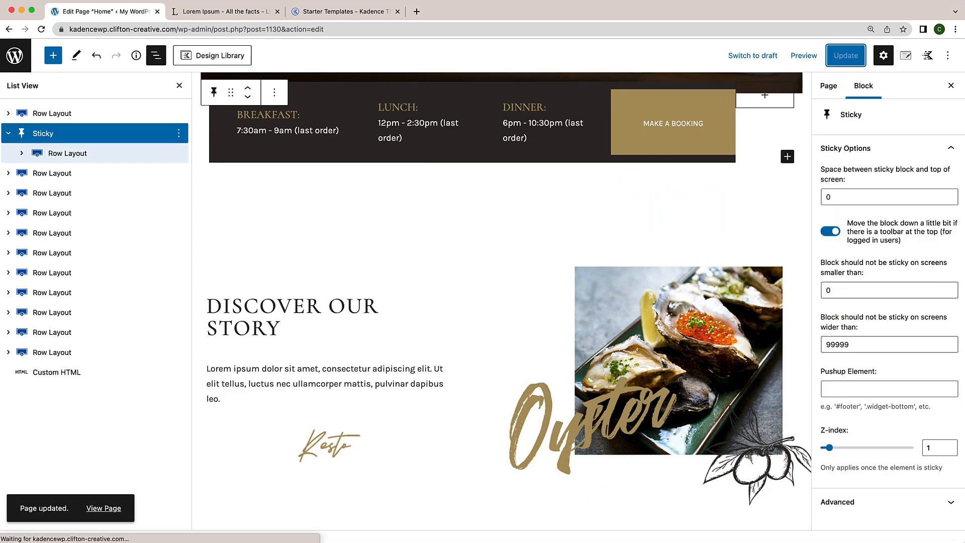
Step: Review the hours and booking bar on the live home page, then return to the Home page editor
{"action": "left_click", "coordinate": [93, 509]}
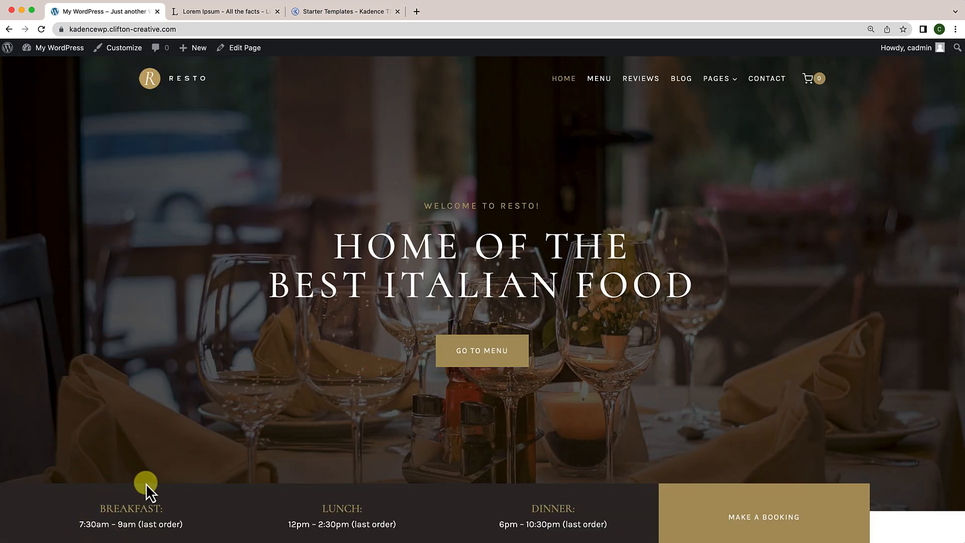
{"action": "scroll", "coordinate": [214, 475], "scroll_direction": "down", "scroll_amount": 3}
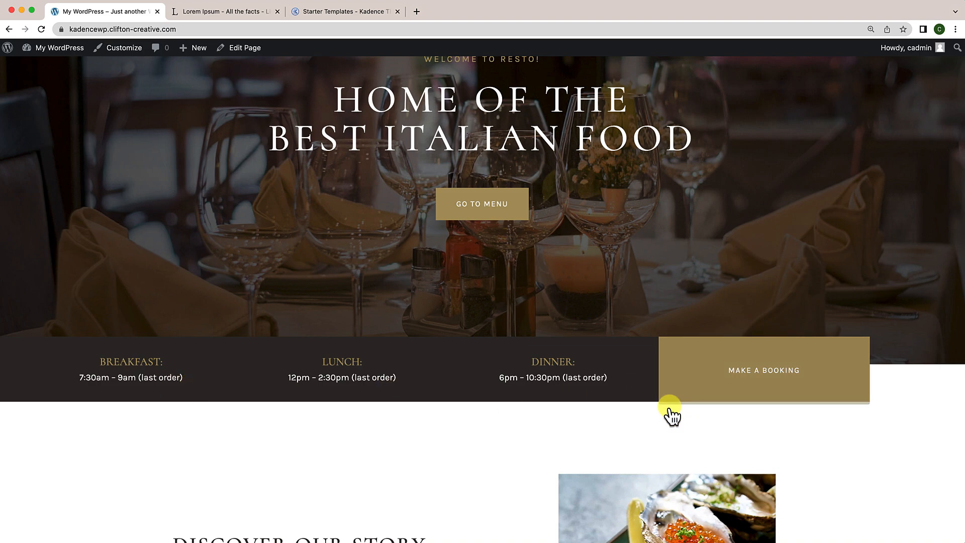
{"action": "scroll", "coordinate": [476, 487], "scroll_direction": "down", "scroll_amount": 6}
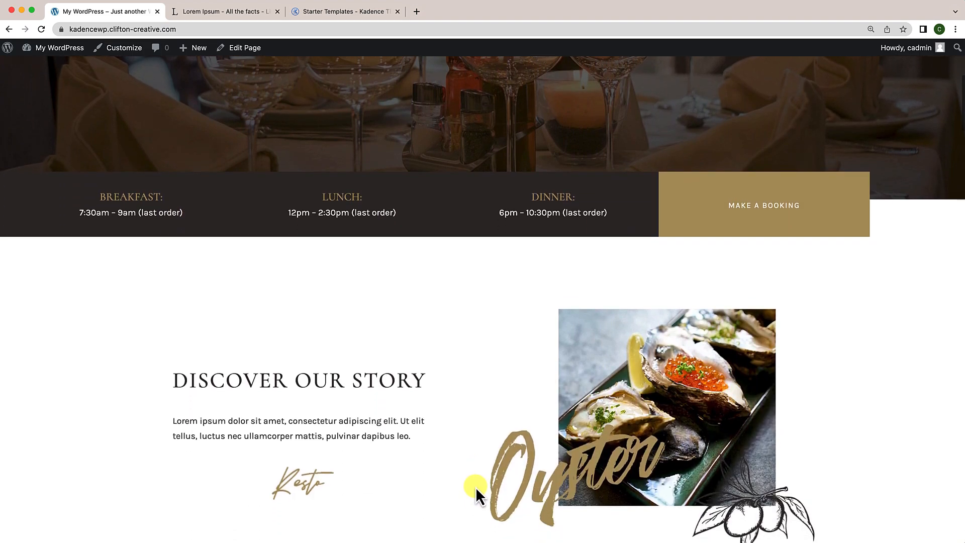
{"action": "scroll", "coordinate": [475, 487], "scroll_direction": "down", "scroll_amount": 3}
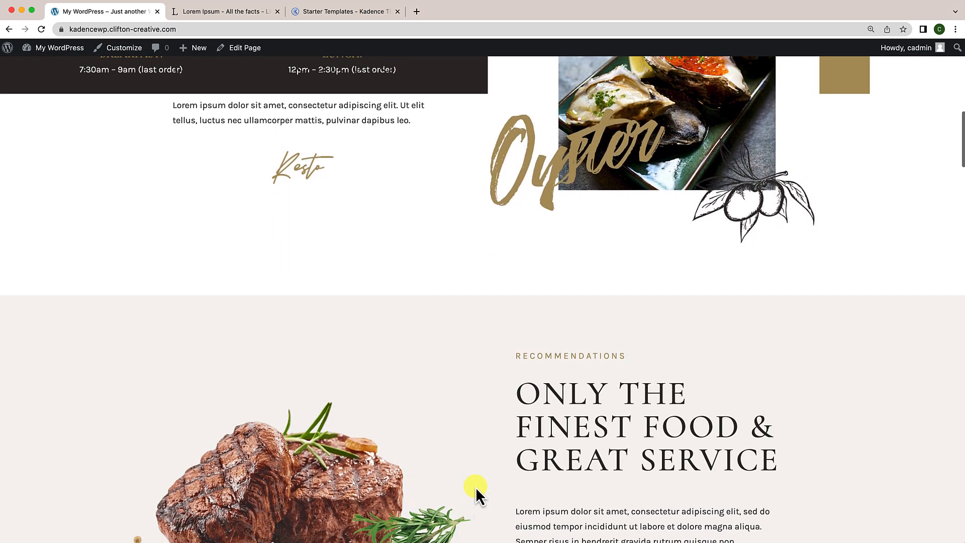
{"action": "scroll", "coordinate": [463, 294], "scroll_direction": "up", "scroll_amount": 3}
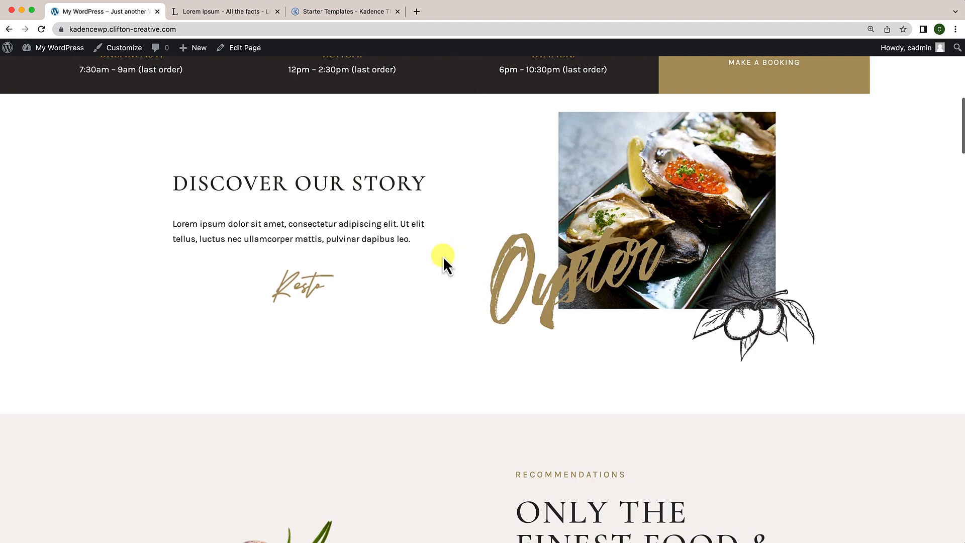
{"action": "scroll", "coordinate": [443, 256], "scroll_direction": "up", "scroll_amount": 1}
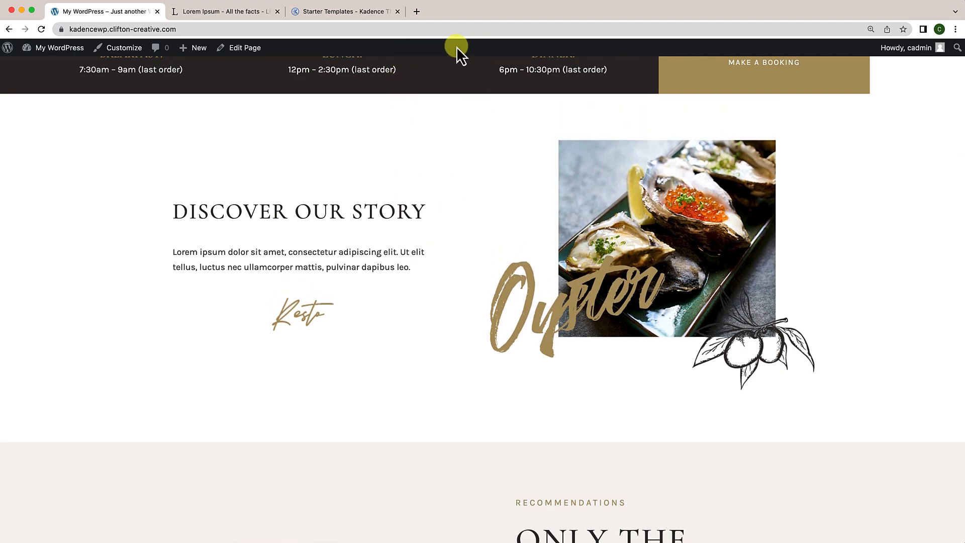
{"action": "scroll", "coordinate": [496, 134], "scroll_direction": "up", "scroll_amount": 1}
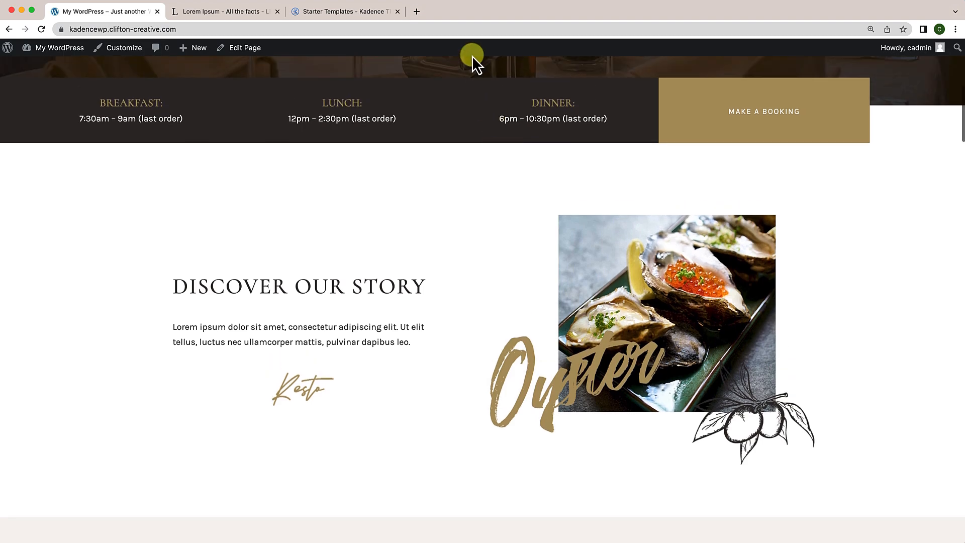
{"action": "scroll", "coordinate": [481, 129], "scroll_direction": "down", "scroll_amount": 2}
{"action": "scroll", "coordinate": [505, 127], "scroll_direction": "down", "scroll_amount": 5}
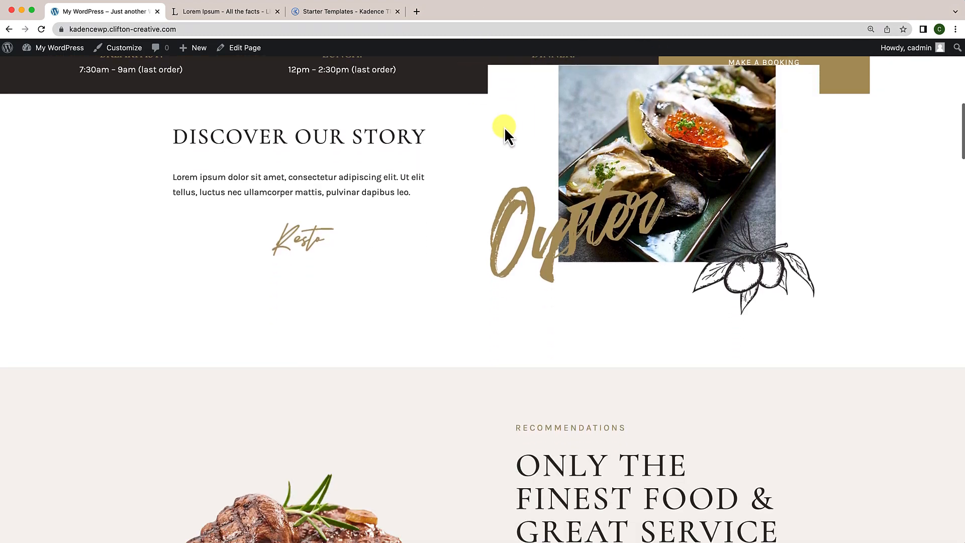
{"action": "scroll", "coordinate": [504, 126], "scroll_direction": "down", "scroll_amount": 3}
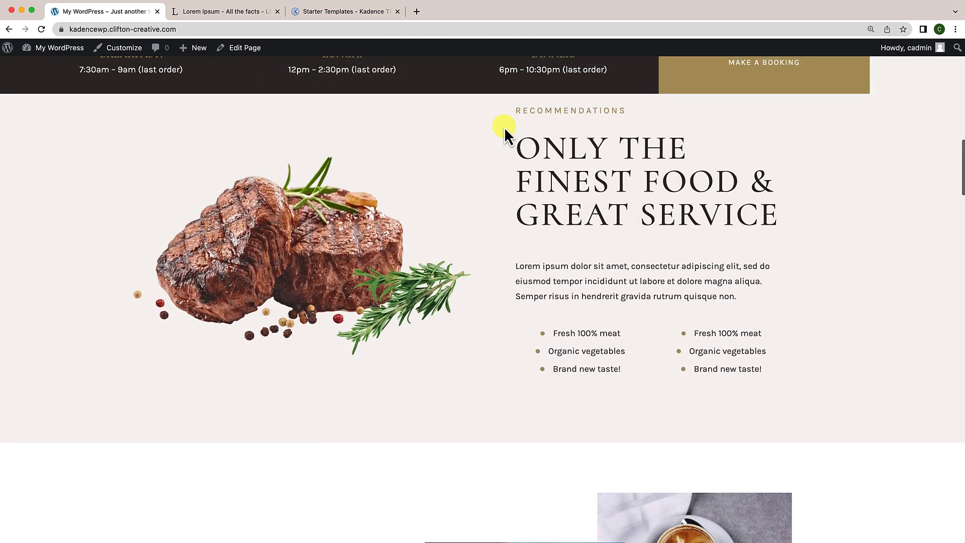
{"action": "scroll", "coordinate": [523, 137], "scroll_direction": "down", "scroll_amount": 4}
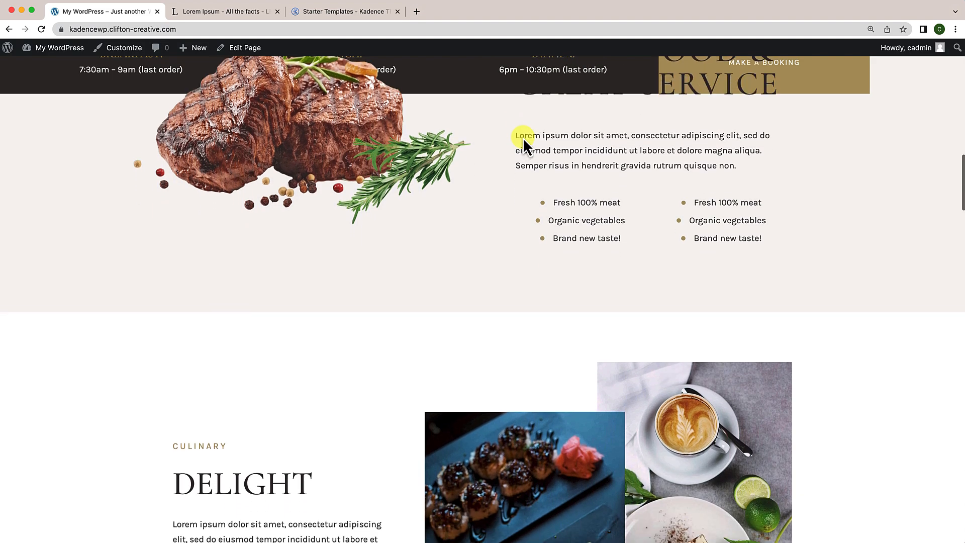
{"action": "scroll", "coordinate": [497, 183], "scroll_direction": "down", "scroll_amount": 5}
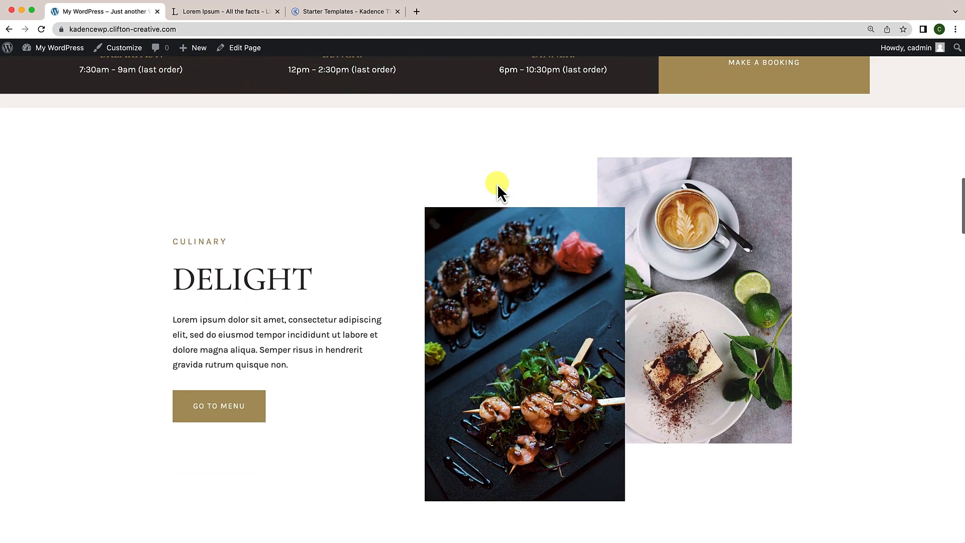
{"action": "scroll", "coordinate": [496, 183], "scroll_direction": "down", "scroll_amount": 6}
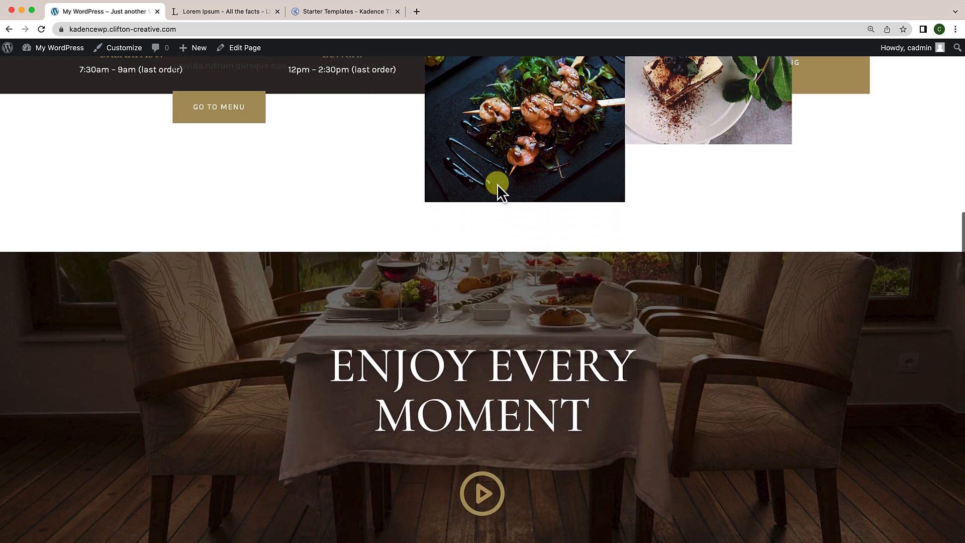
{"action": "scroll", "coordinate": [496, 183], "scroll_direction": "down", "scroll_amount": 8}
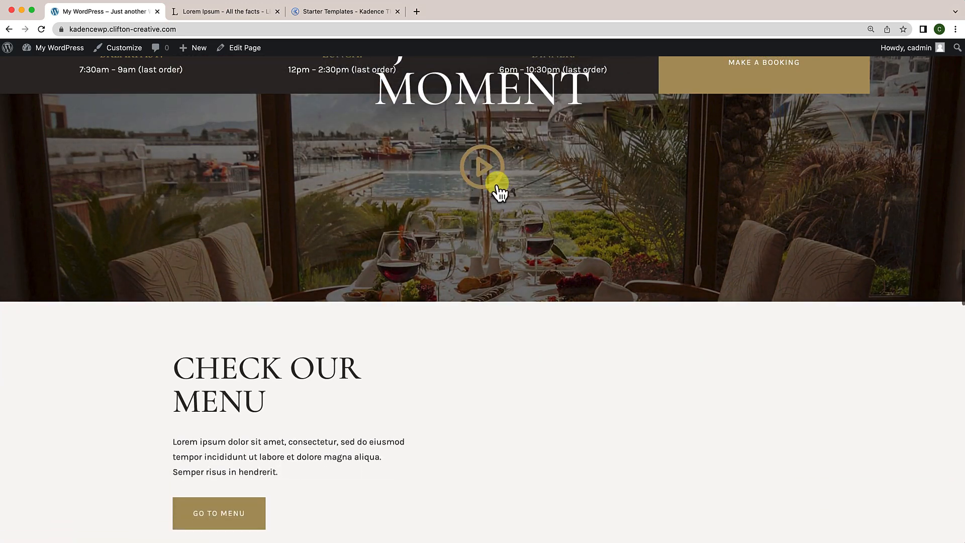
{"action": "scroll", "coordinate": [496, 183], "scroll_direction": "down", "scroll_amount": 10}
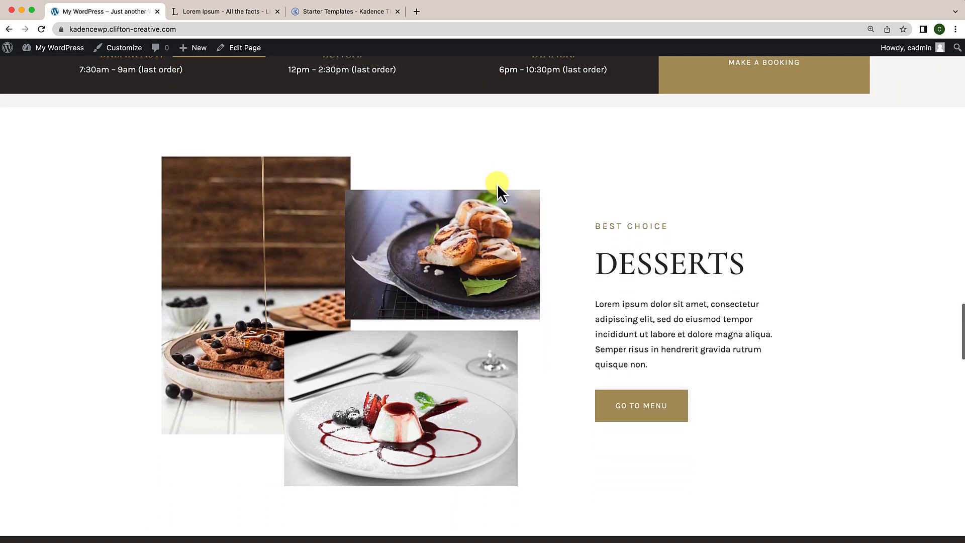
{"action": "scroll", "coordinate": [497, 183], "scroll_direction": "down", "scroll_amount": 13}
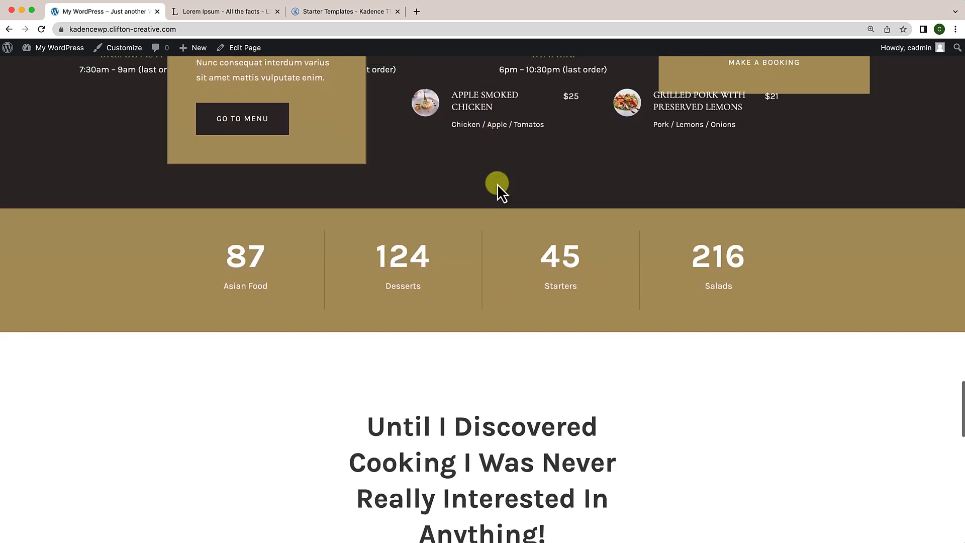
{"action": "scroll", "coordinate": [497, 183], "scroll_direction": "down", "scroll_amount": 5}
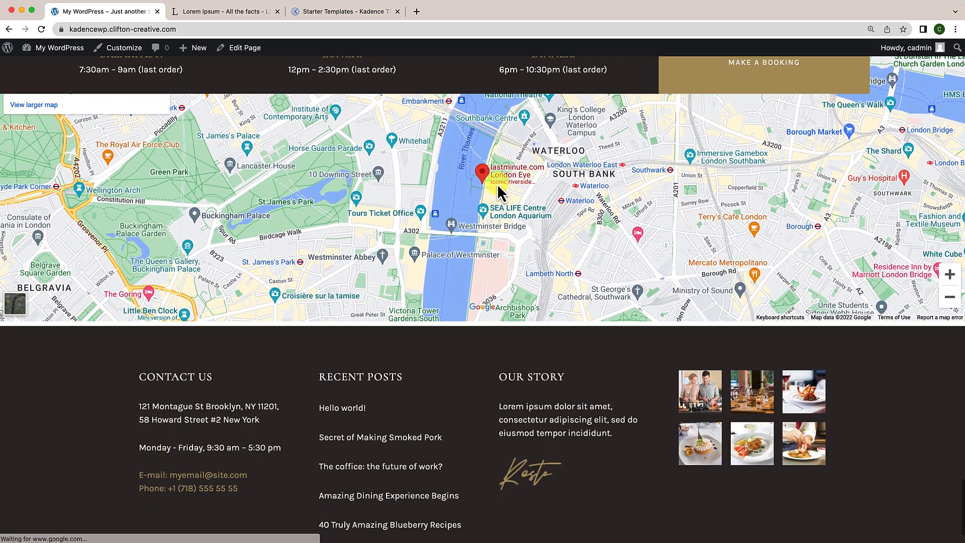
{"action": "scroll", "coordinate": [496, 183], "scroll_direction": "up", "scroll_amount": 20}
{"action": "scroll", "coordinate": [497, 183], "scroll_direction": "up", "scroll_amount": 15}
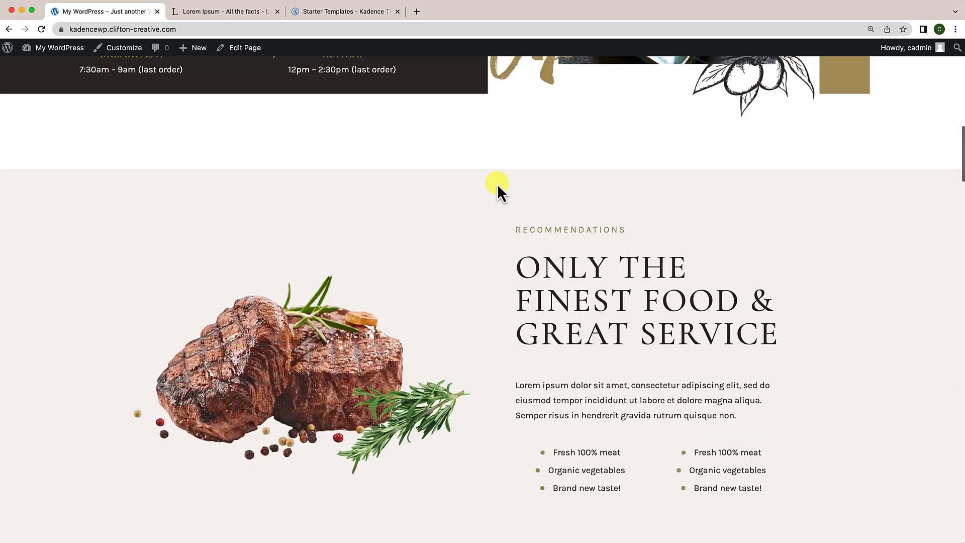
{"action": "scroll", "coordinate": [497, 183], "scroll_direction": "down", "scroll_amount": 4}
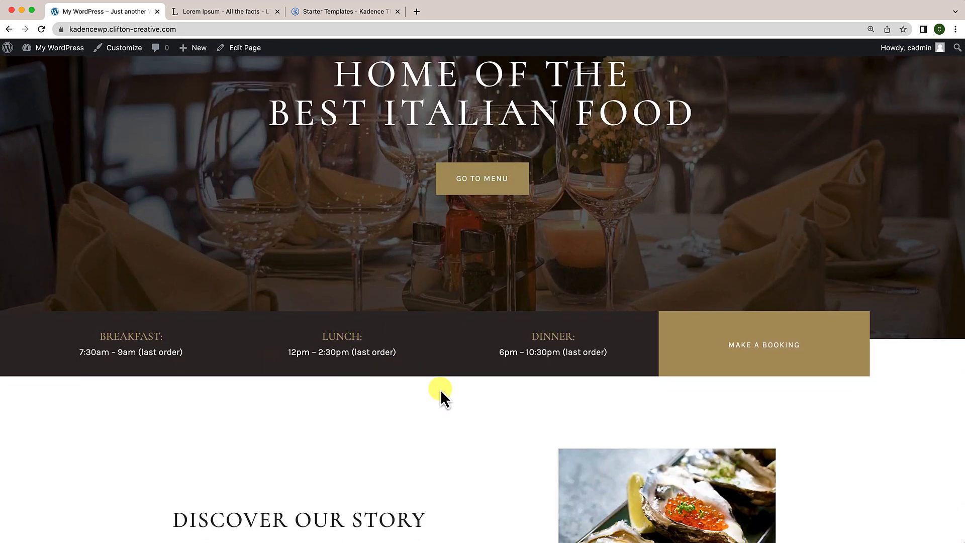
{"action": "left_click", "coordinate": [250, 57]}
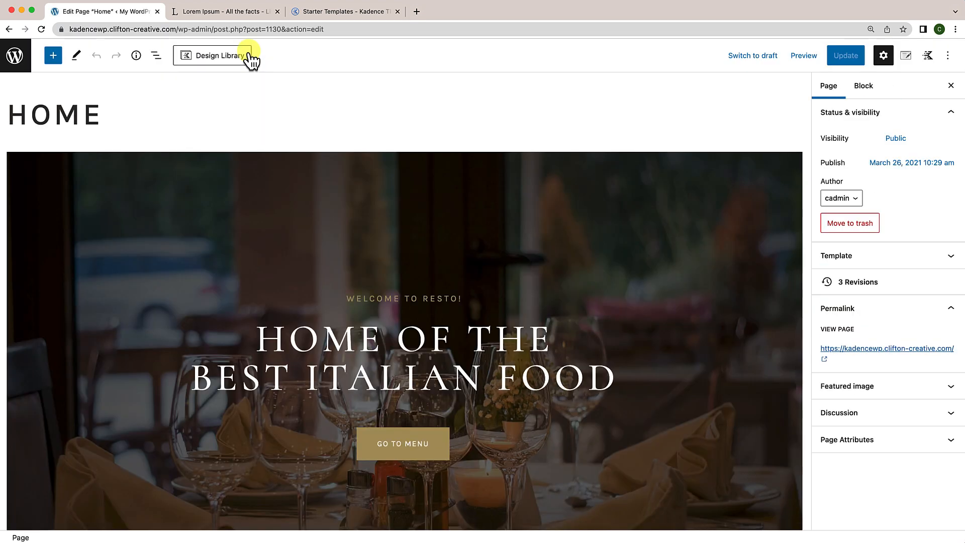
Step: Select the hours Row Layout in List View and change its top margin from -50 to 0
{"action": "left_click", "coordinate": [156, 55]}
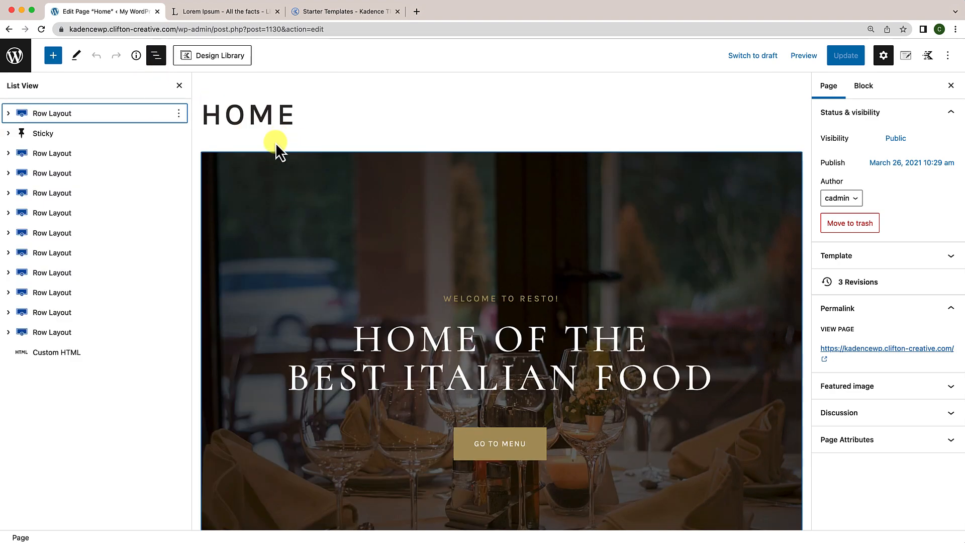
{"action": "scroll", "coordinate": [417, 294], "scroll_direction": "down", "scroll_amount": 2}
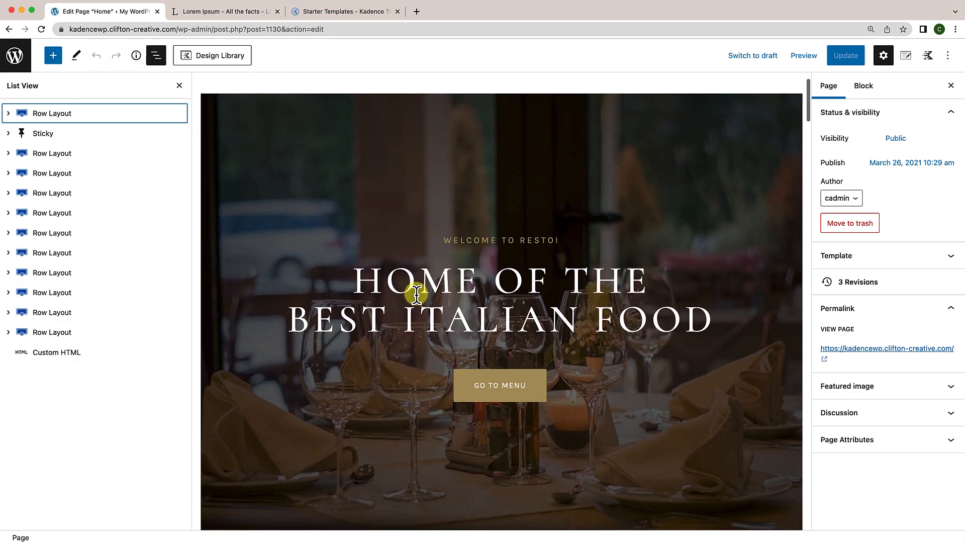
{"action": "scroll", "coordinate": [641, 323], "scroll_direction": "down", "scroll_amount": 5}
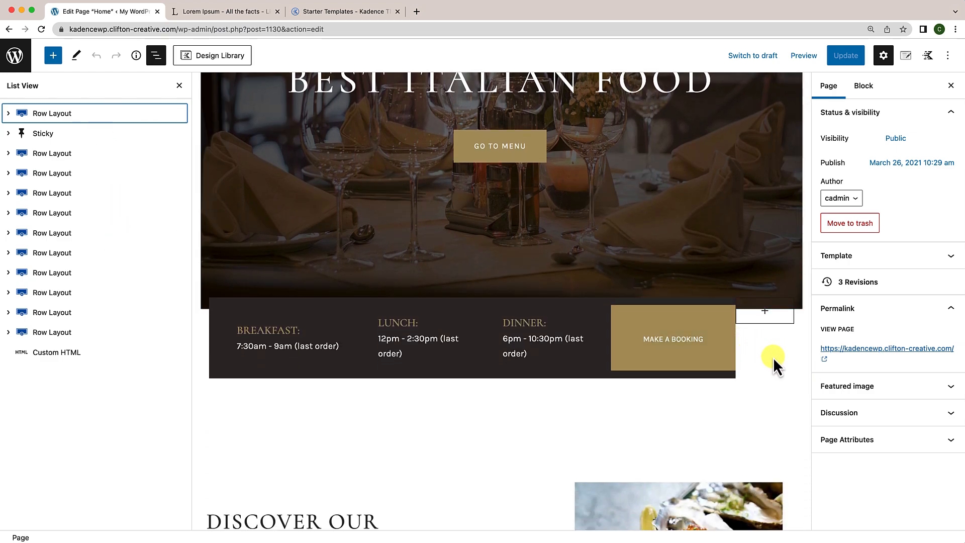
{"action": "left_click", "coordinate": [792, 366]}
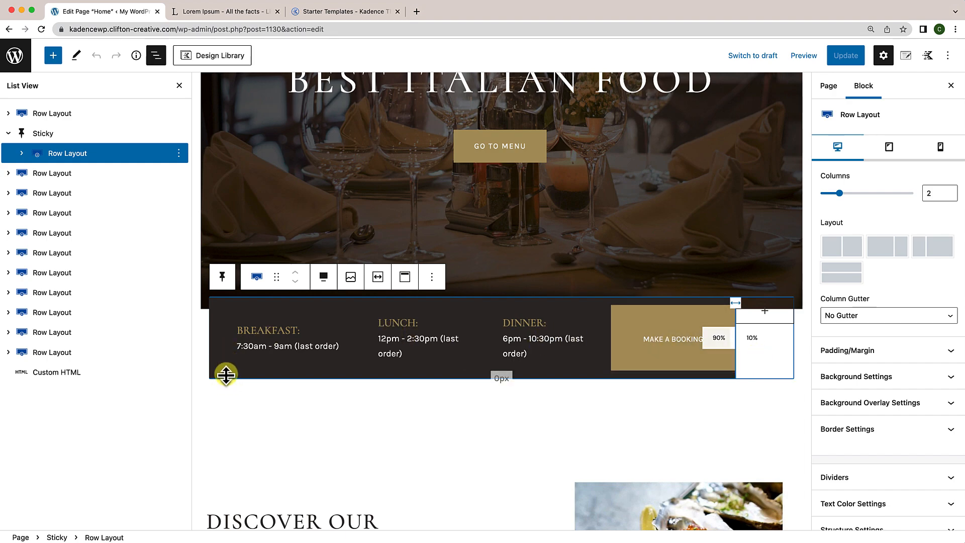
{"action": "left_click", "coordinate": [61, 154]}
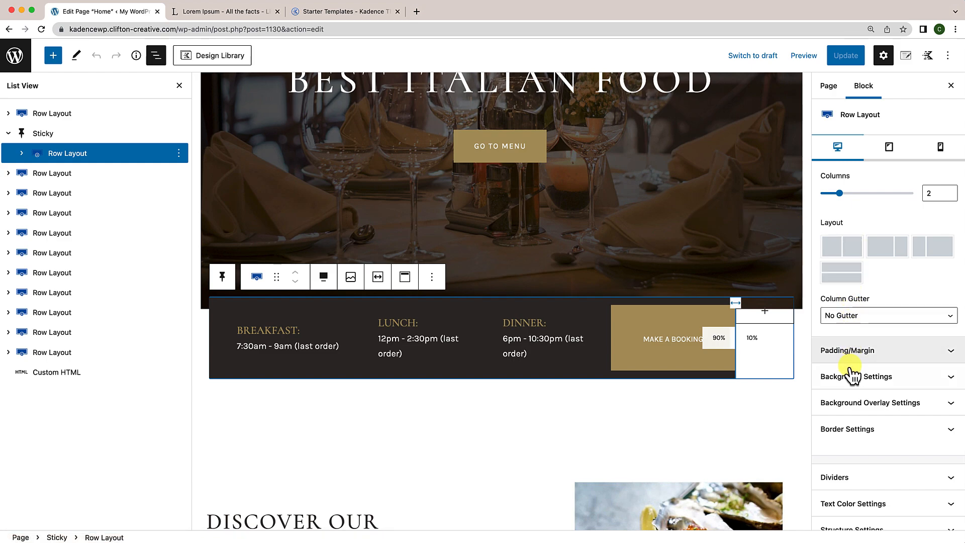
{"action": "scroll", "coordinate": [853, 402], "scroll_direction": "down", "scroll_amount": 2}
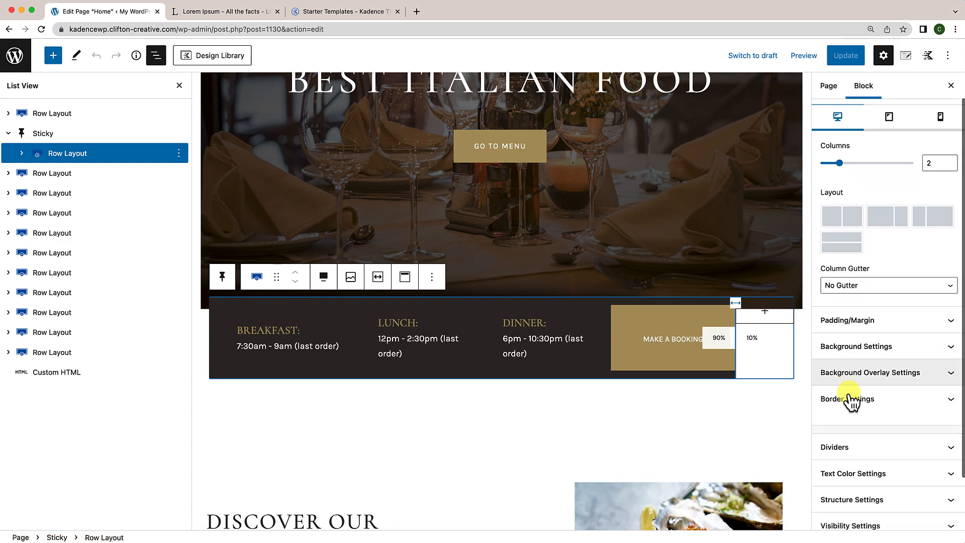
{"action": "left_click", "coordinate": [855, 307]}
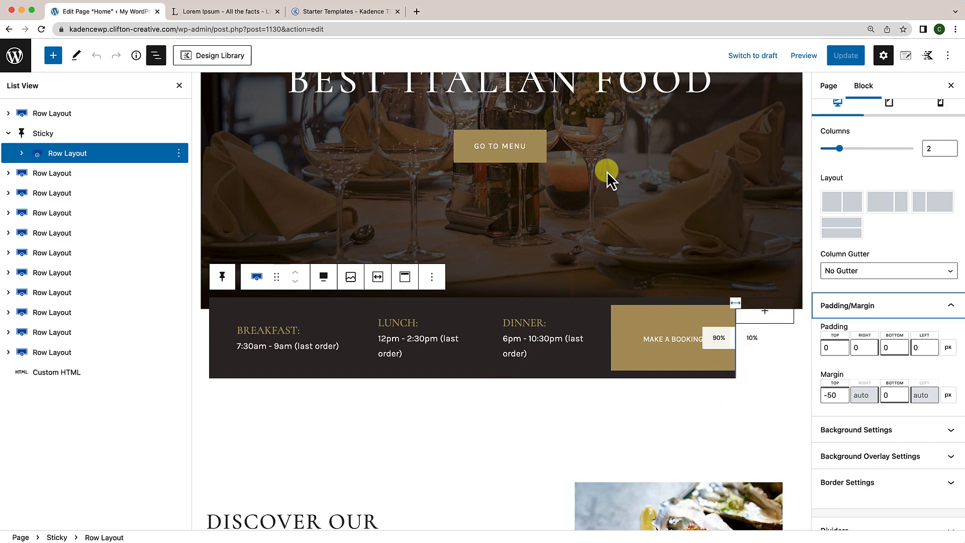
{"action": "left_click", "coordinate": [180, 86]}
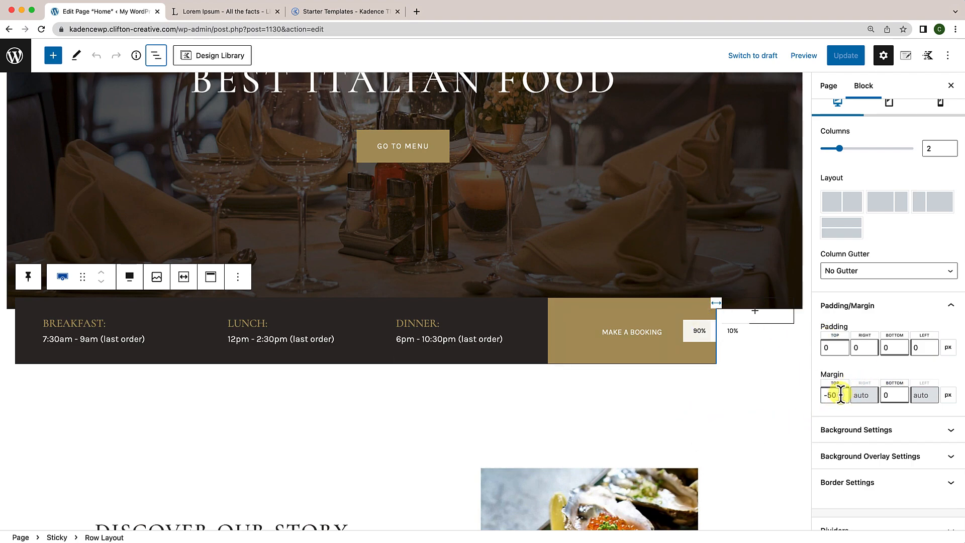
{"action": "left_click", "coordinate": [823, 394]}
{"action": "type", "text": "0"}
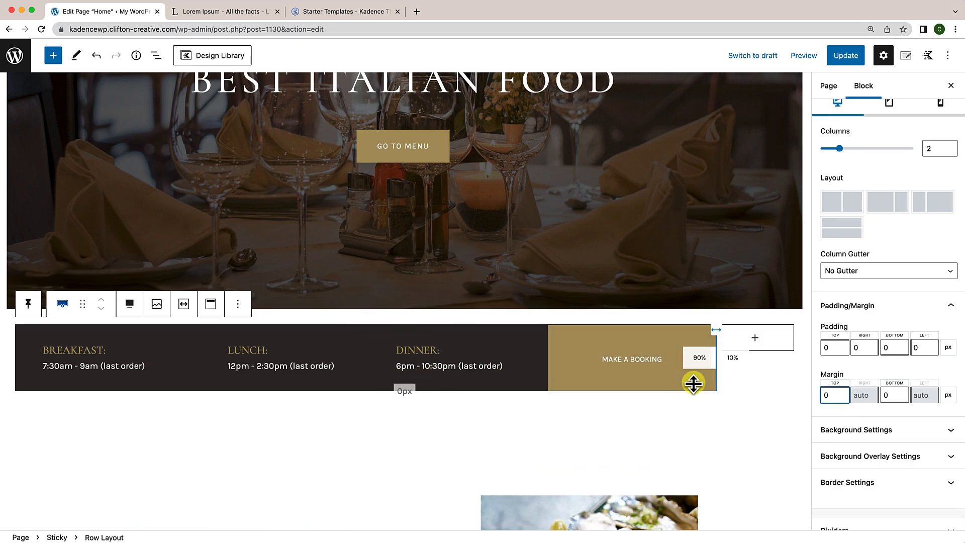
{"action": "left_click", "coordinate": [155, 56]}
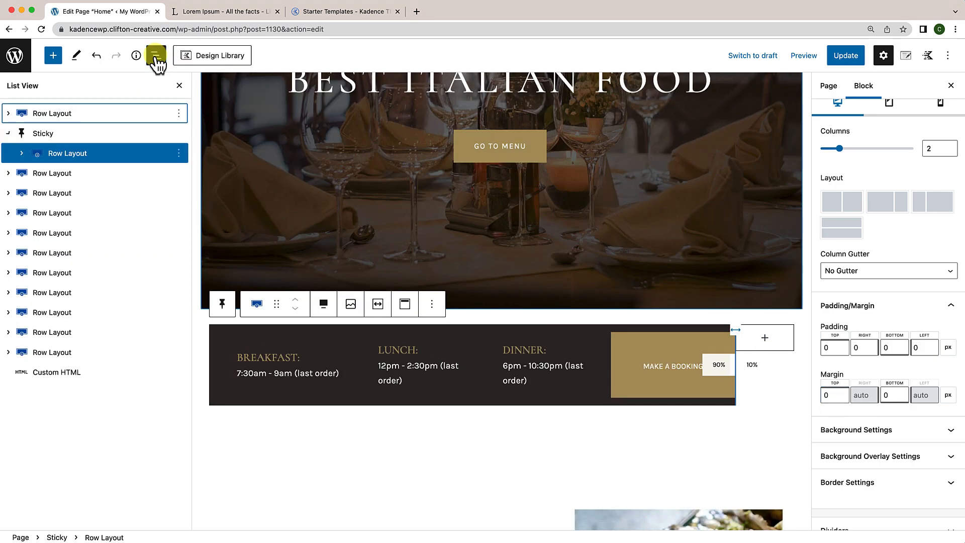
Step: Select the Sticky block in List View and collapse its nested Row Layout
{"action": "left_click", "coordinate": [58, 139]}
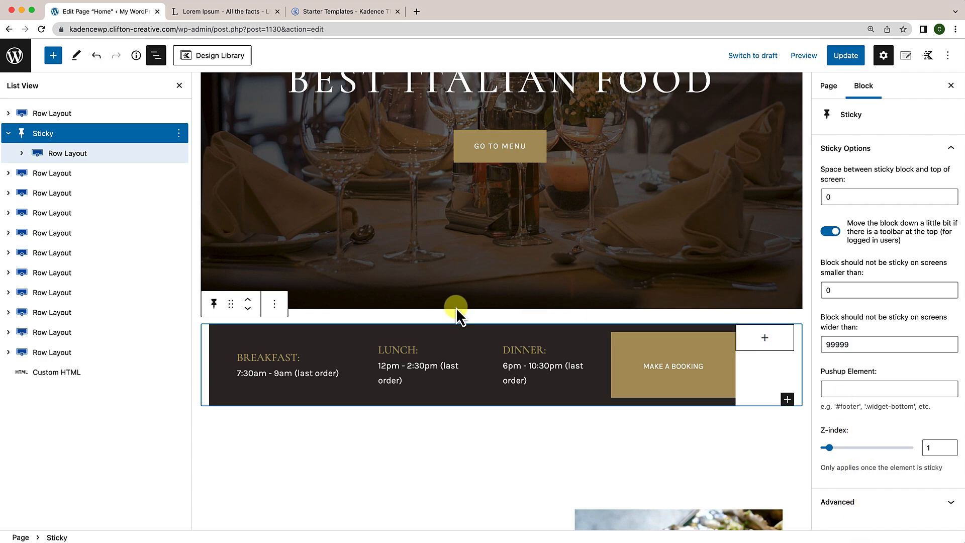
{"action": "left_click", "coordinate": [9, 134]}
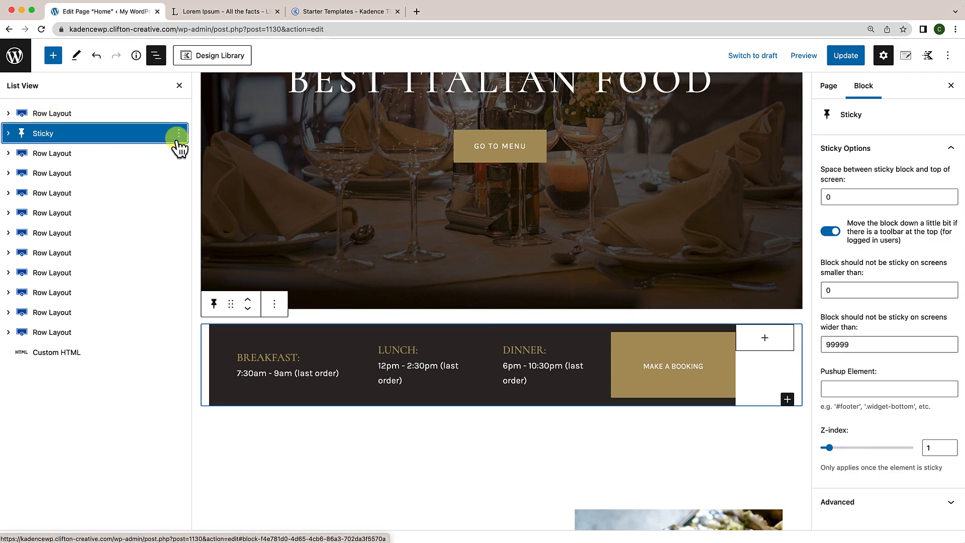
Step: Copy the Sticky block and insert an empty block right after it
{"action": "left_click", "coordinate": [178, 133]}
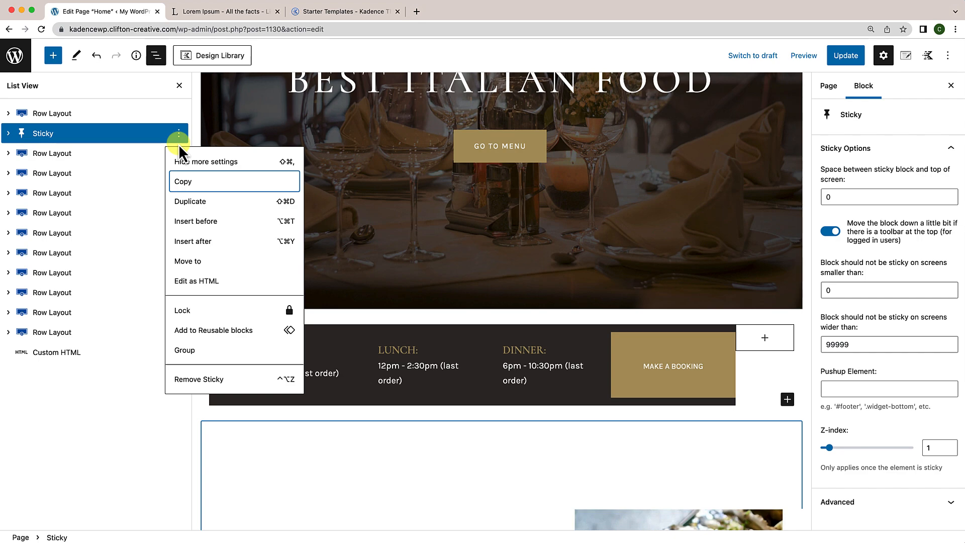
{"action": "left_click", "coordinate": [183, 182]}
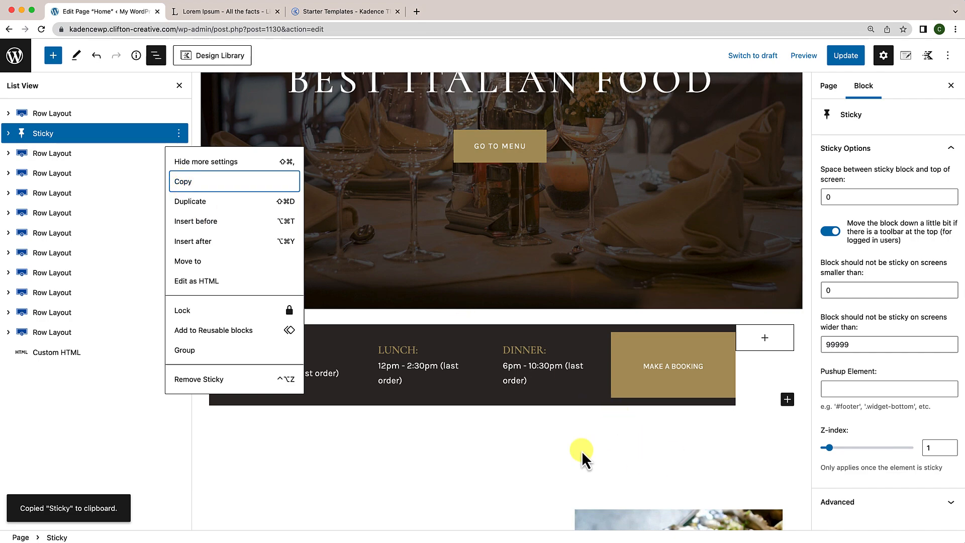
{"action": "left_click", "coordinate": [203, 244]}
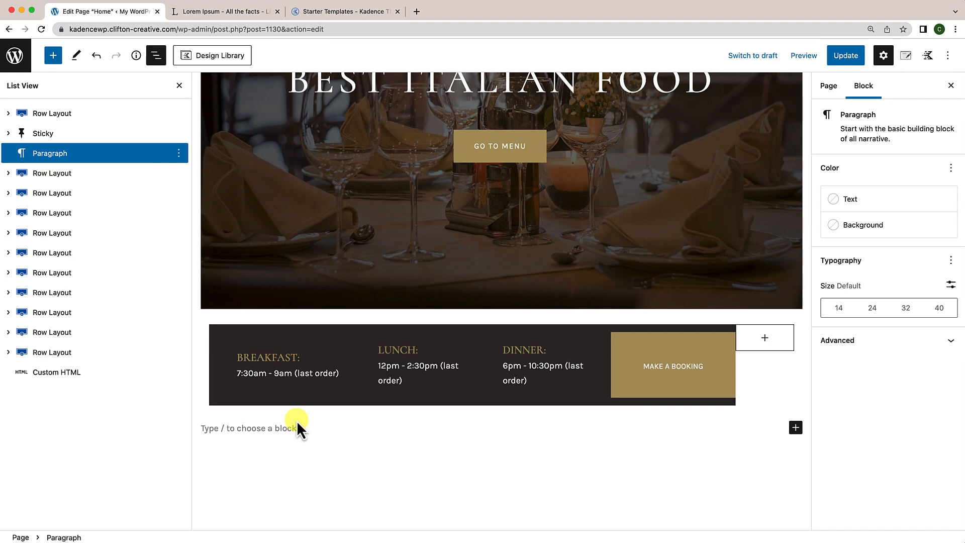
Step: Convert the empty paragraph into a single-column Row Layout using /row
{"action": "type", "text": "/row"}
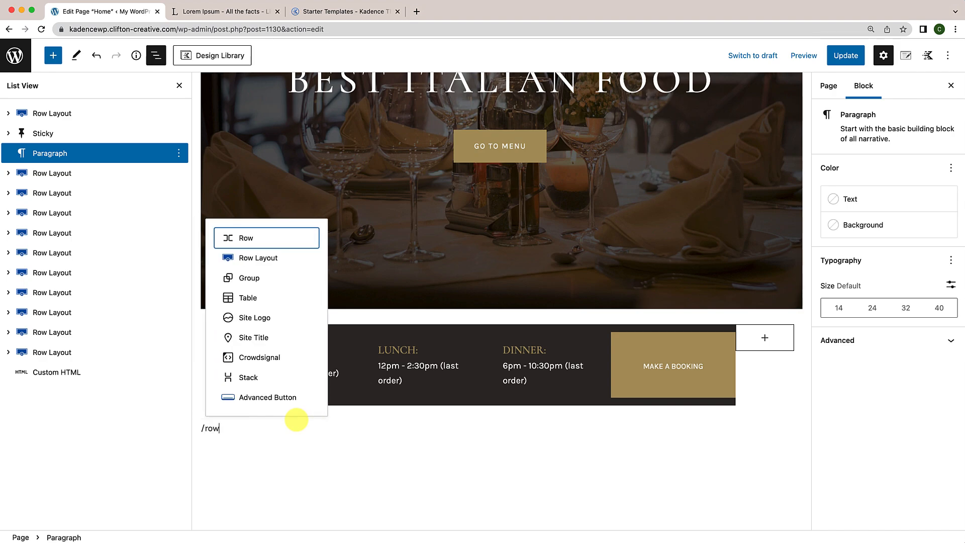
{"action": "left_click", "coordinate": [275, 266]}
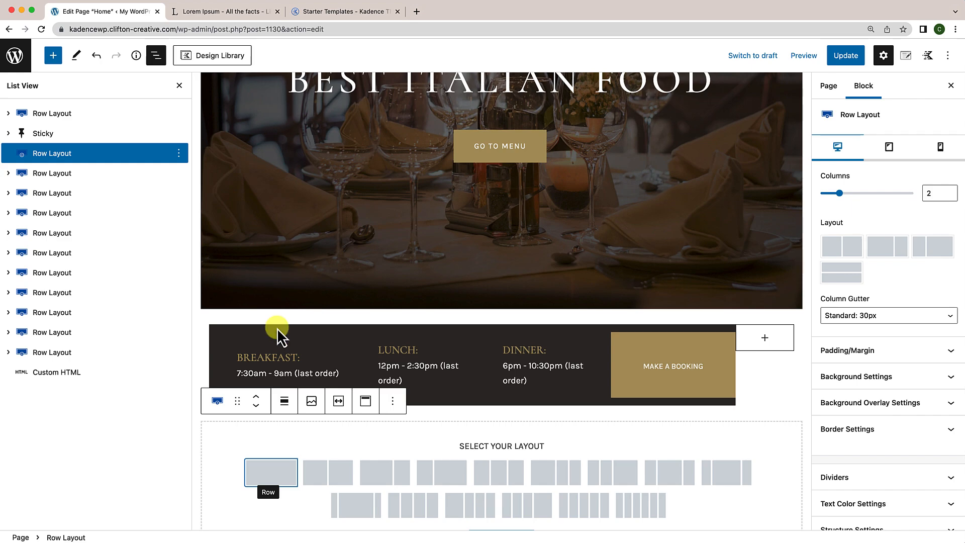
{"action": "left_click", "coordinate": [270, 476]}
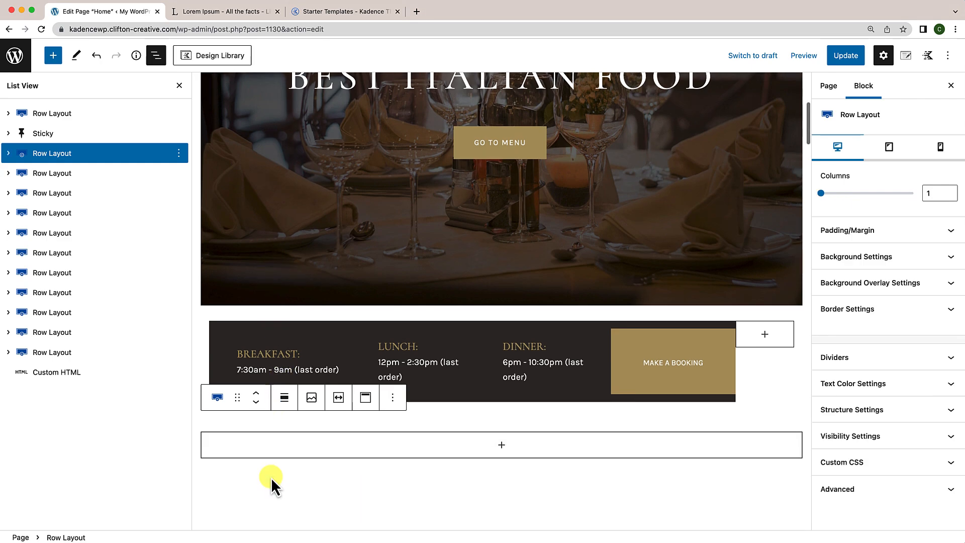
Step: Set the new row's top, right, bottom and left padding all to 0
{"action": "scroll", "coordinate": [271, 478], "scroll_direction": "down", "scroll_amount": 3}
{"action": "left_click", "coordinate": [269, 337]}
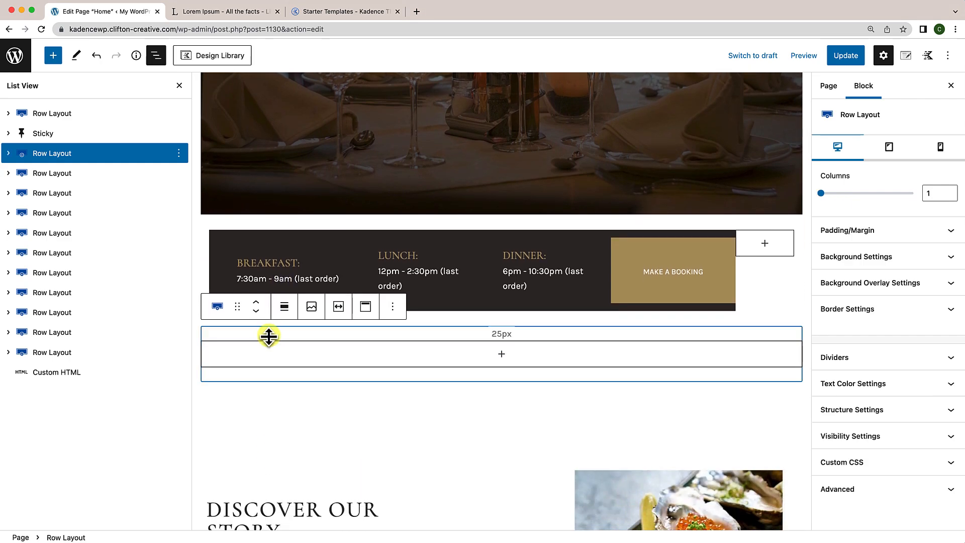
{"action": "left_click", "coordinate": [900, 232]}
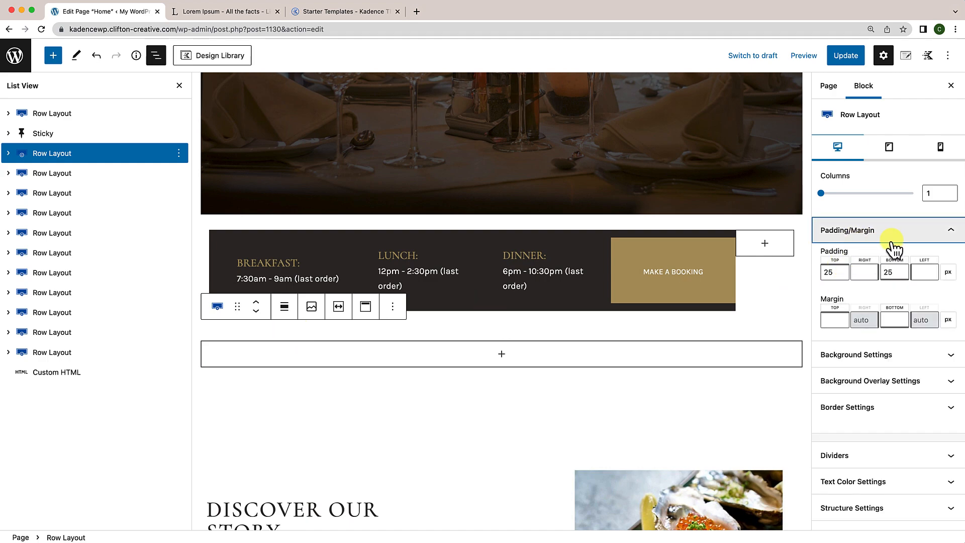
{"action": "left_click", "coordinate": [824, 273]}
{"action": "type", "text": "0"}
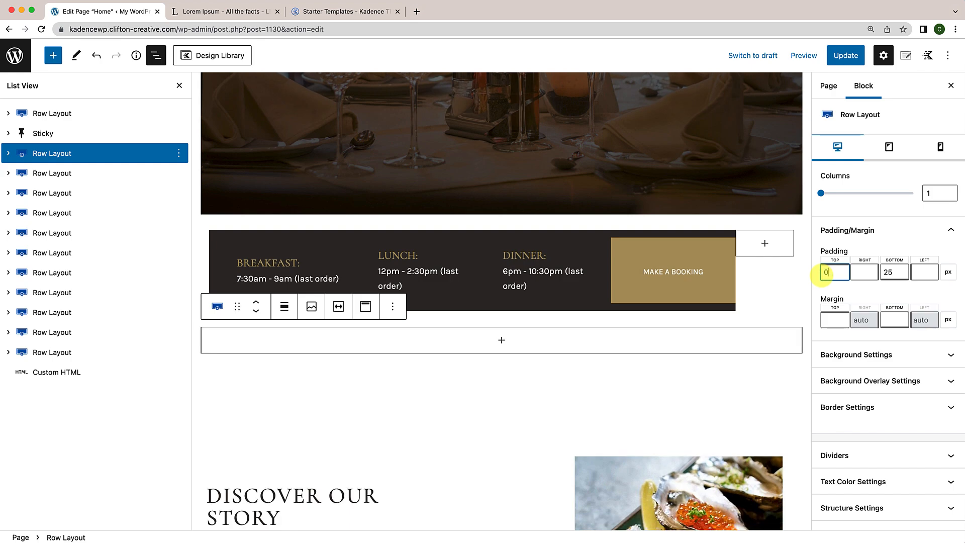
{"action": "left_click_drag", "start_coordinate": [901, 272], "coordinate": [883, 273]}
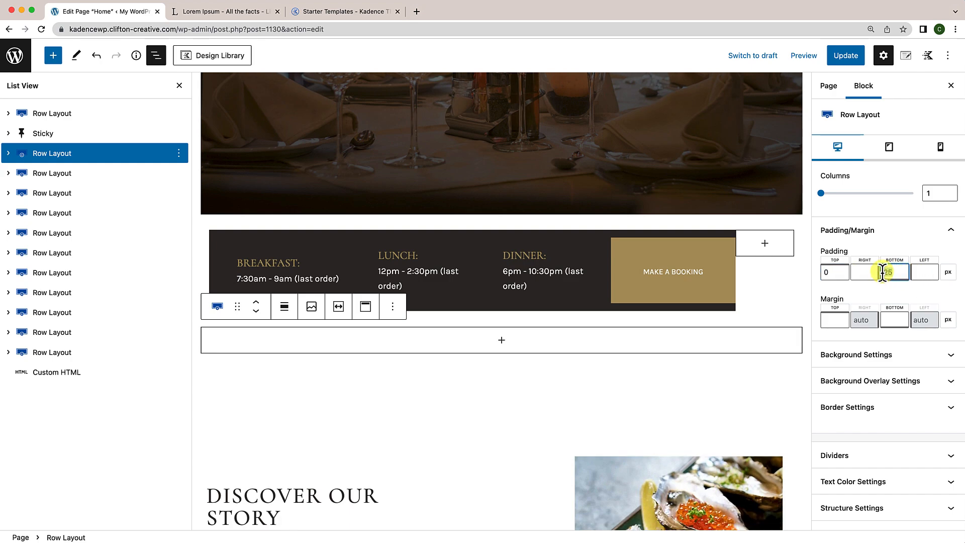
{"action": "type", "text": "0"}
{"action": "left_click", "coordinate": [865, 272]}
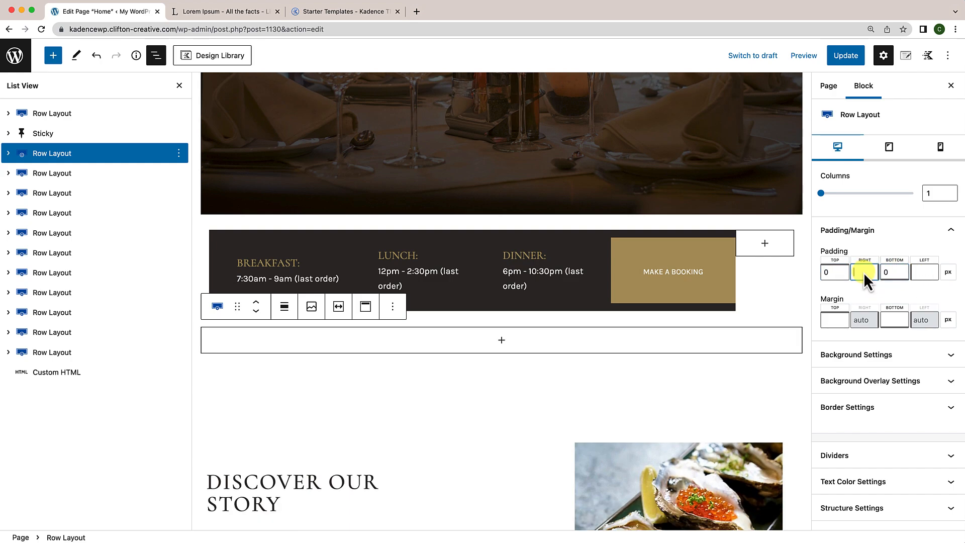
{"action": "type", "text": "0"}
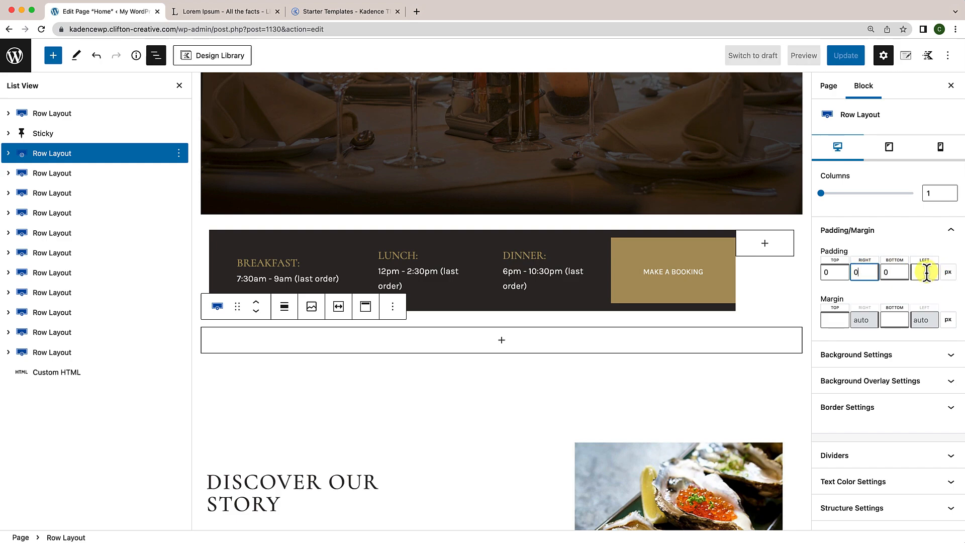
{"action": "left_click", "coordinate": [927, 272]}
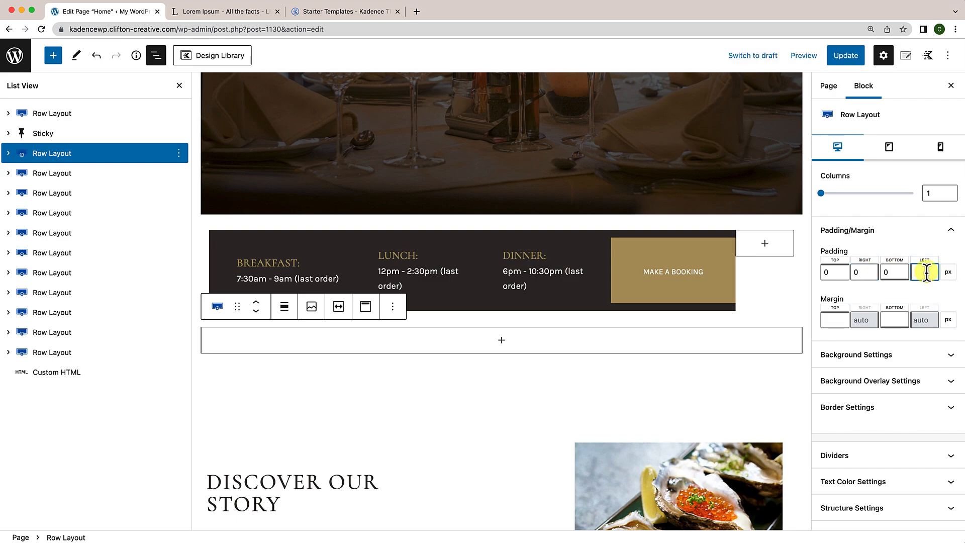
{"action": "type", "text": "0"}
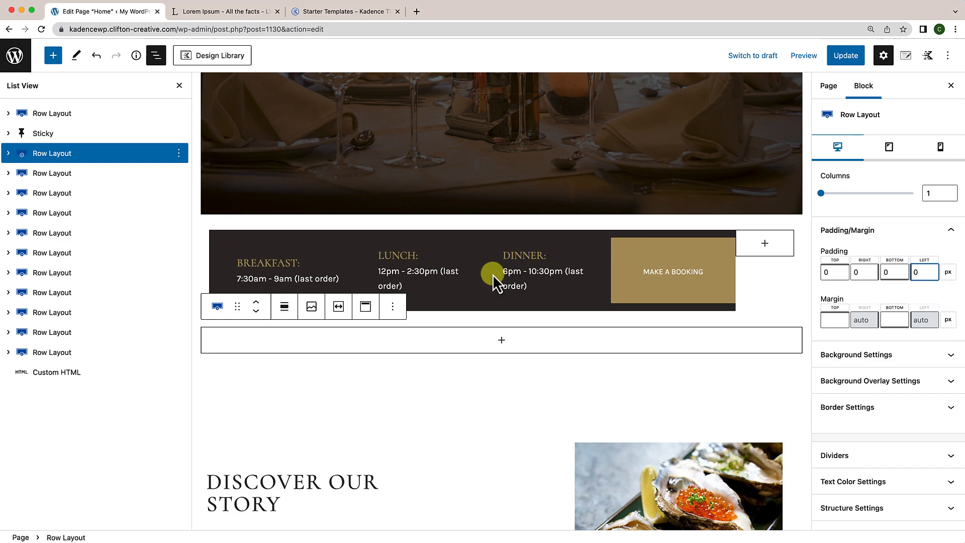
Step: Paste the copied Sticky hours block into the new row, then open the standalone Sticky block's options
{"action": "left_click", "coordinate": [501, 341]}
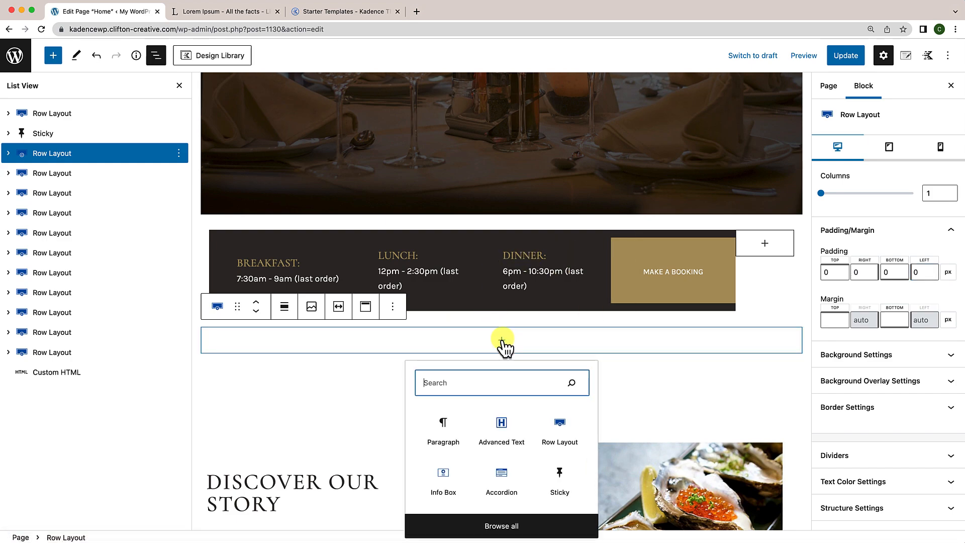
{"action": "left_click", "coordinate": [442, 435]}
{"action": "scroll", "coordinate": [440, 429], "scroll_direction": "up", "scroll_amount": 2}
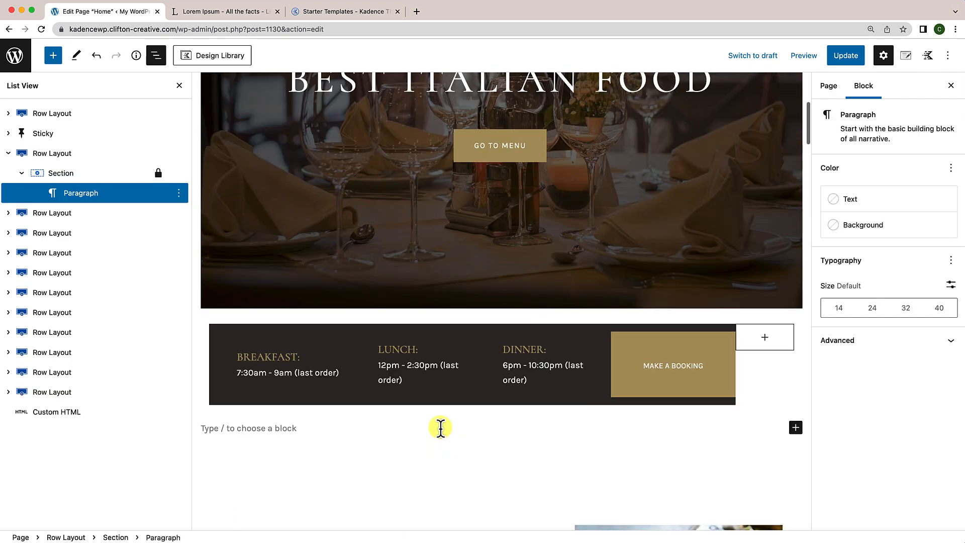
{"action": "key", "text": "cmd+v"}
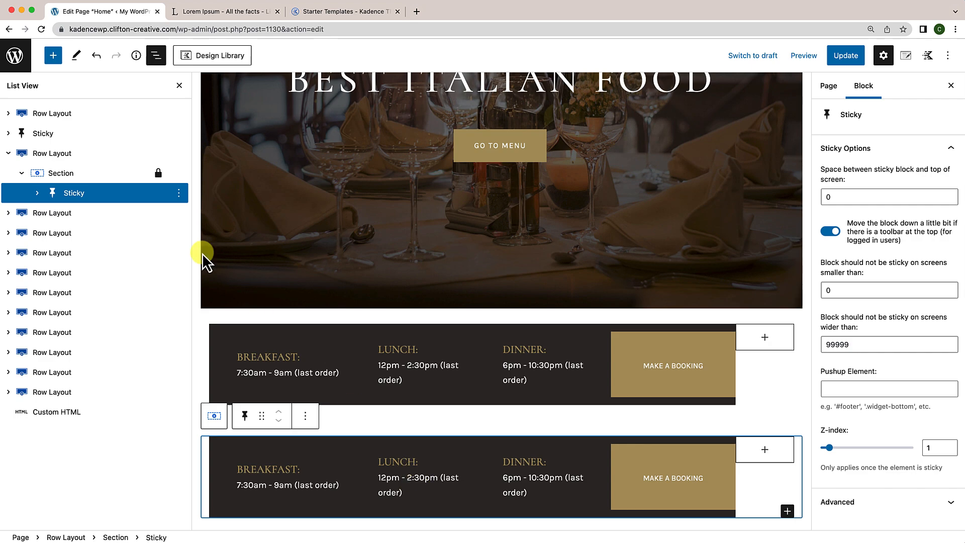
{"action": "left_click", "coordinate": [57, 137]}
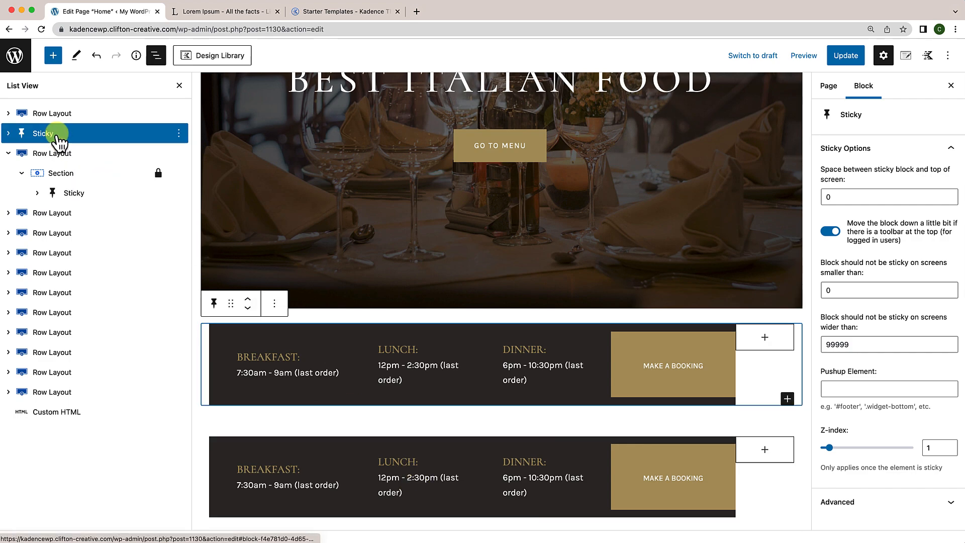
{"action": "left_click", "coordinate": [179, 134]}
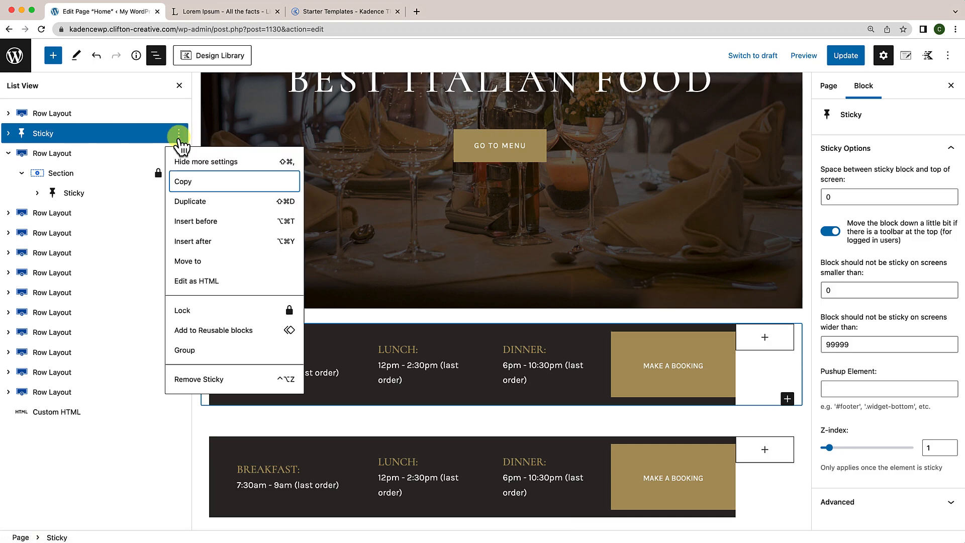
Step: Remove the duplicate standalone Sticky block, give the wrapping row a -50 top margin, and update
{"action": "left_click", "coordinate": [197, 381]}
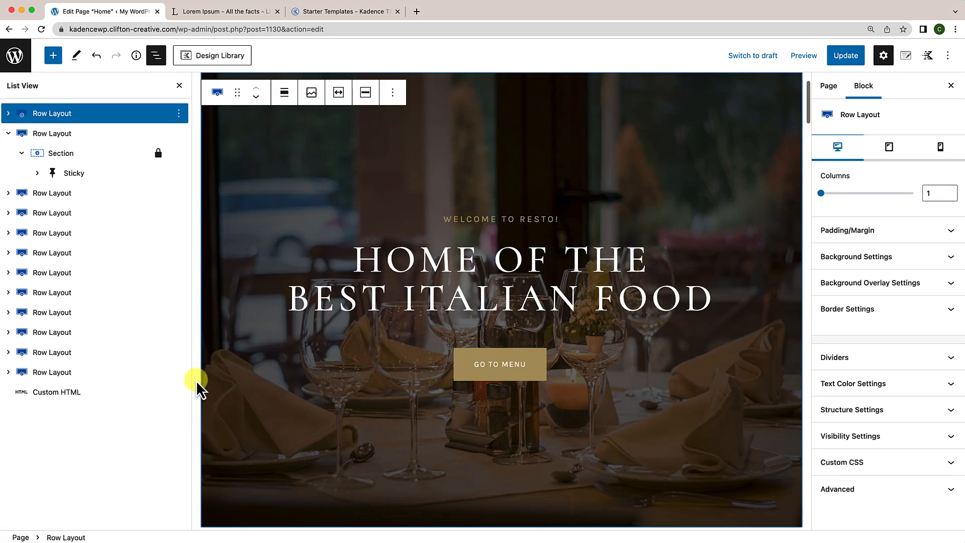
{"action": "scroll", "coordinate": [357, 402], "scroll_direction": "down", "scroll_amount": 6}
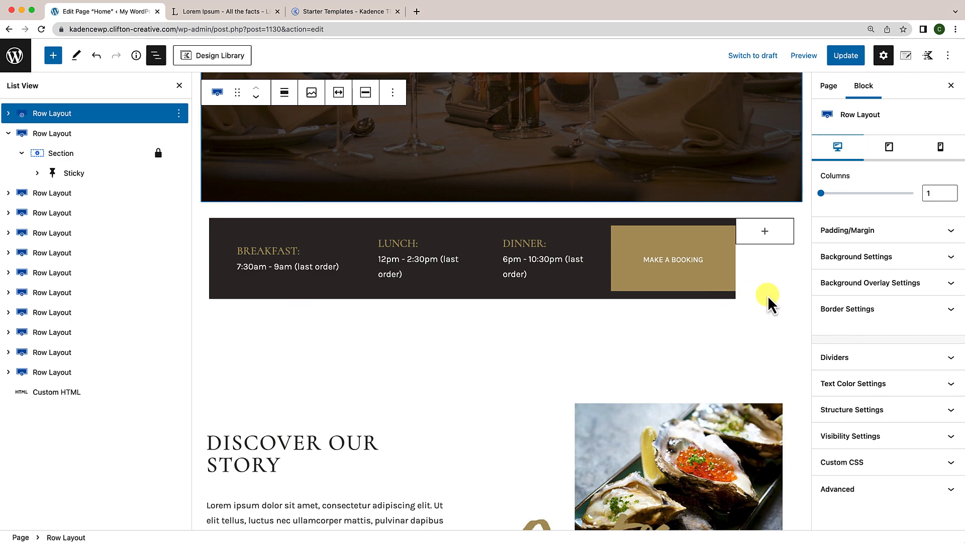
{"action": "left_click", "coordinate": [730, 287]}
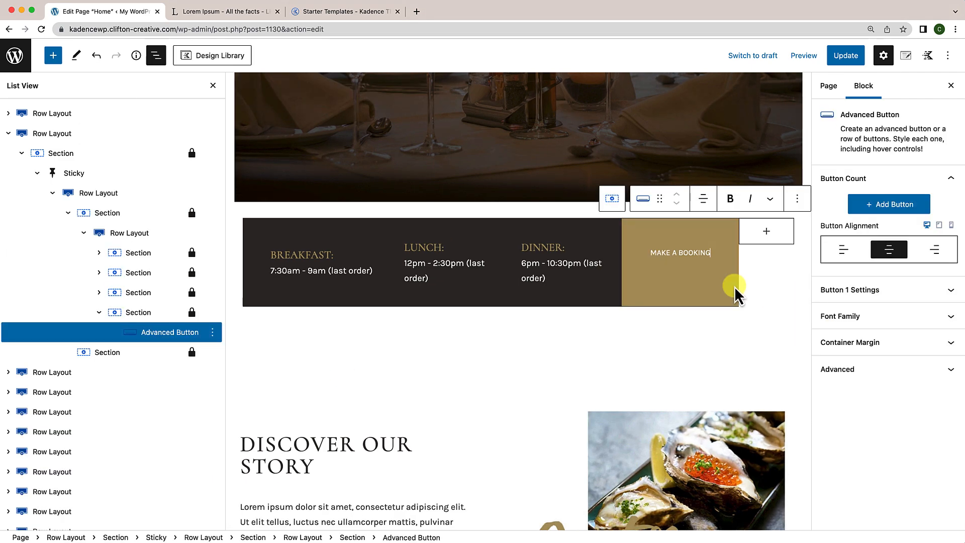
{"action": "left_click", "coordinate": [233, 267]}
{"action": "left_click", "coordinate": [236, 264]}
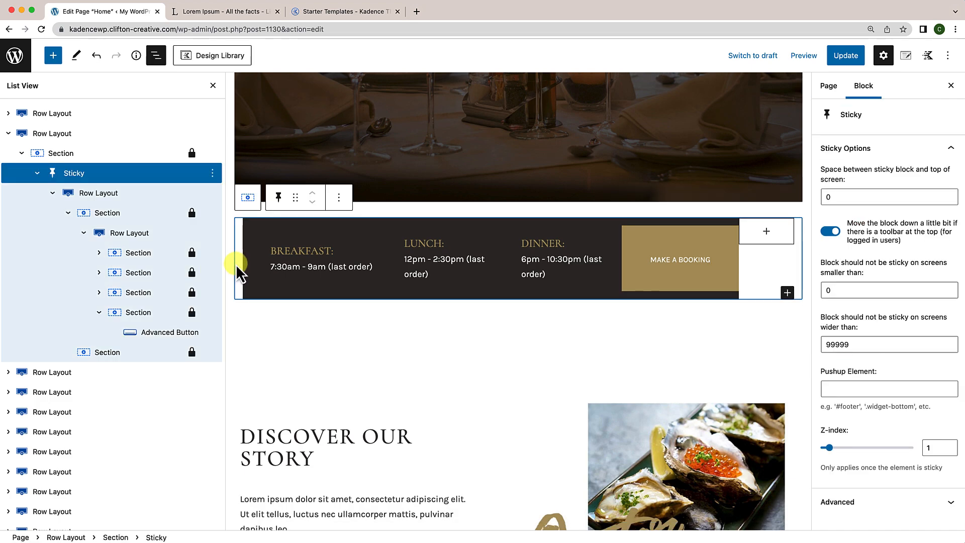
{"action": "left_click", "coordinate": [75, 140]}
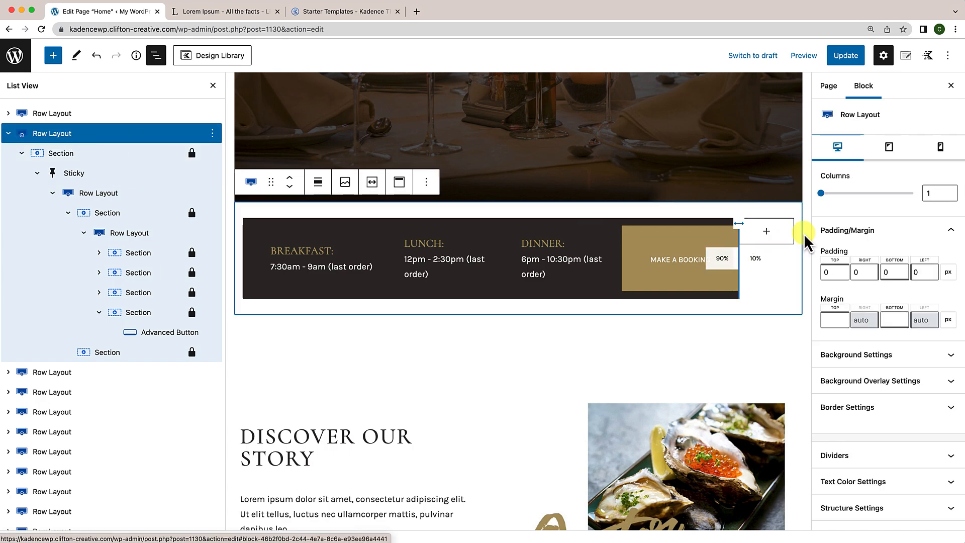
{"action": "left_click", "coordinate": [833, 320]}
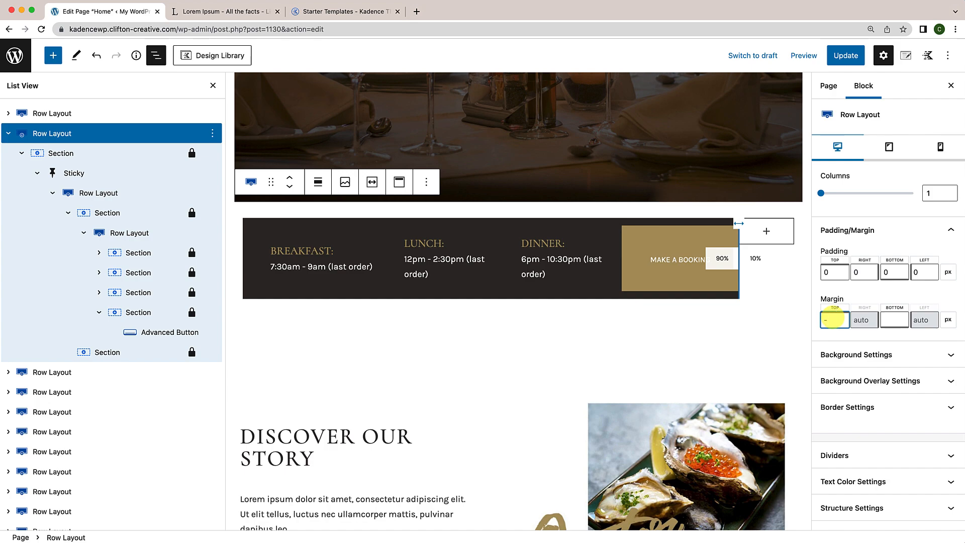
{"action": "type", "text": "-50"}
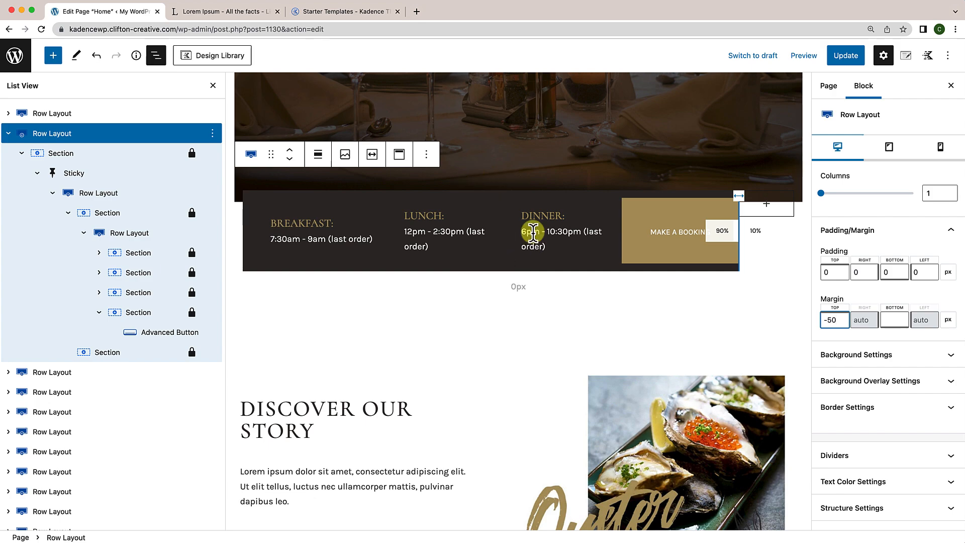
{"action": "left_click", "coordinate": [855, 59]}
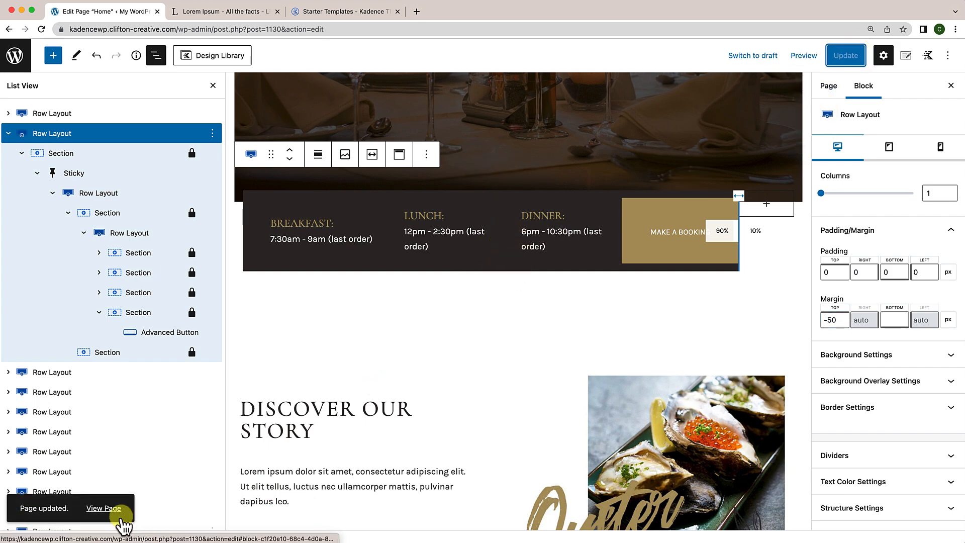
Step: Scroll the live home page to confirm the hours bar stays pinned, then reopen the editor
{"action": "left_click", "coordinate": [113, 510]}
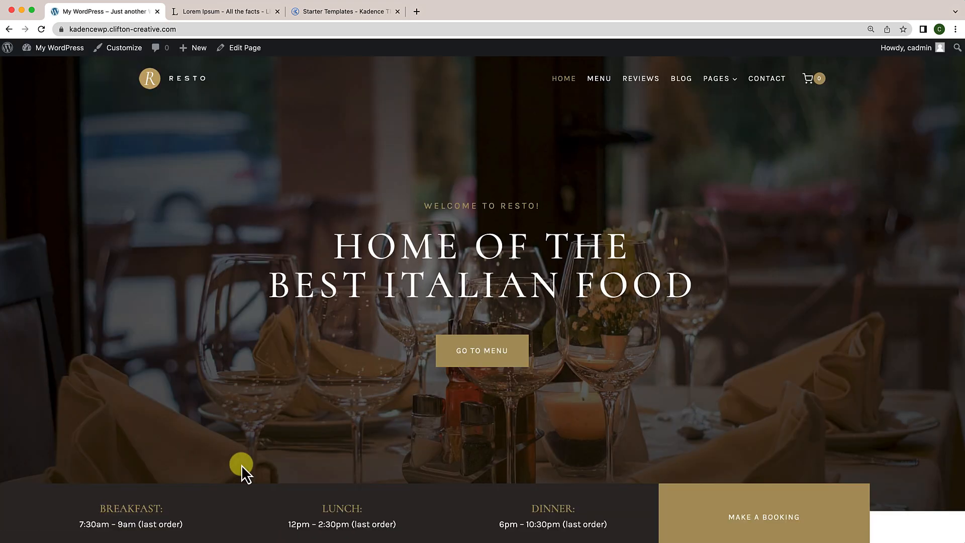
{"action": "scroll", "coordinate": [241, 470], "scroll_direction": "down", "scroll_amount": 8}
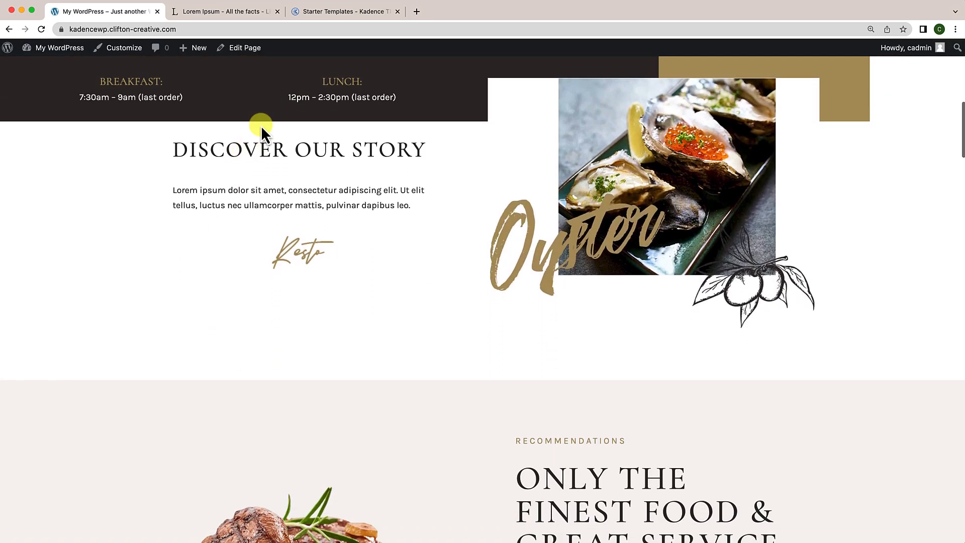
{"action": "scroll", "coordinate": [271, 121], "scroll_direction": "up", "scroll_amount": 3}
{"action": "scroll", "coordinate": [274, 225], "scroll_direction": "down", "scroll_amount": 1}
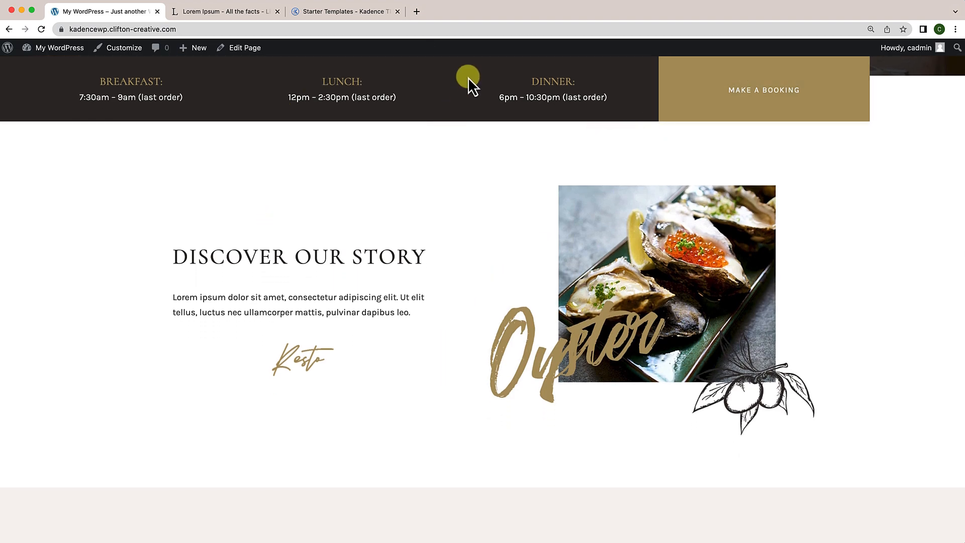
{"action": "scroll", "coordinate": [358, 256], "scroll_direction": "down", "scroll_amount": 12}
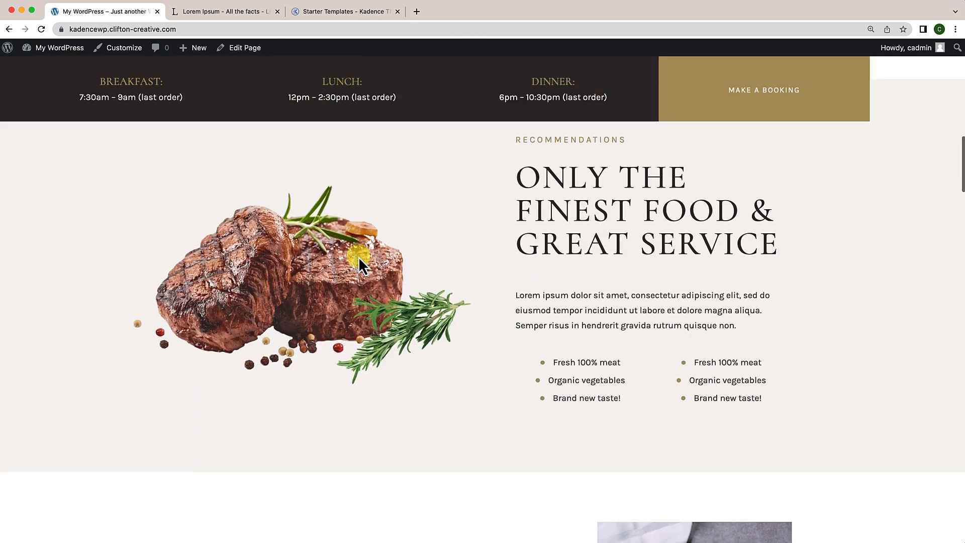
{"action": "scroll", "coordinate": [358, 257], "scroll_direction": "down", "scroll_amount": 20}
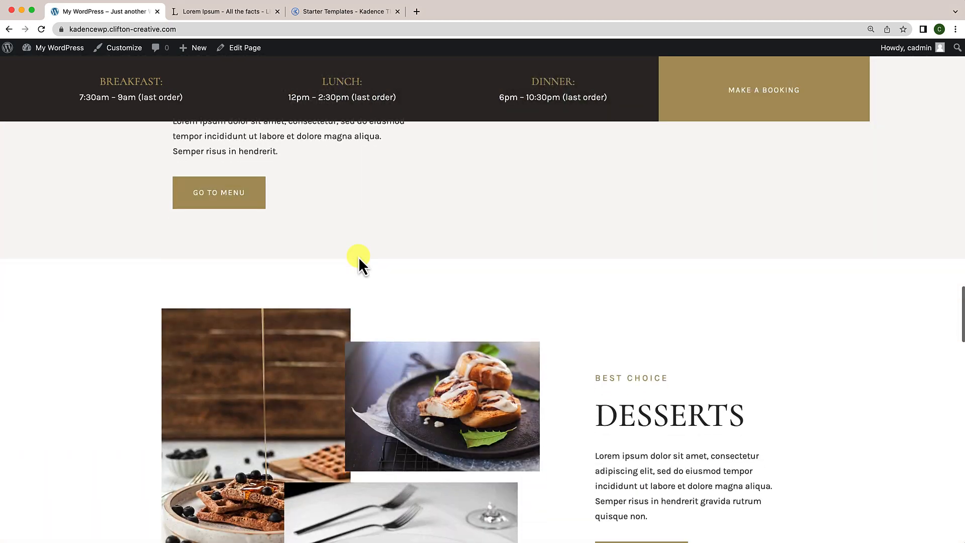
{"action": "scroll", "coordinate": [358, 257], "scroll_direction": "down", "scroll_amount": 5}
{"action": "scroll", "coordinate": [358, 257], "scroll_direction": "up", "scroll_amount": 20}
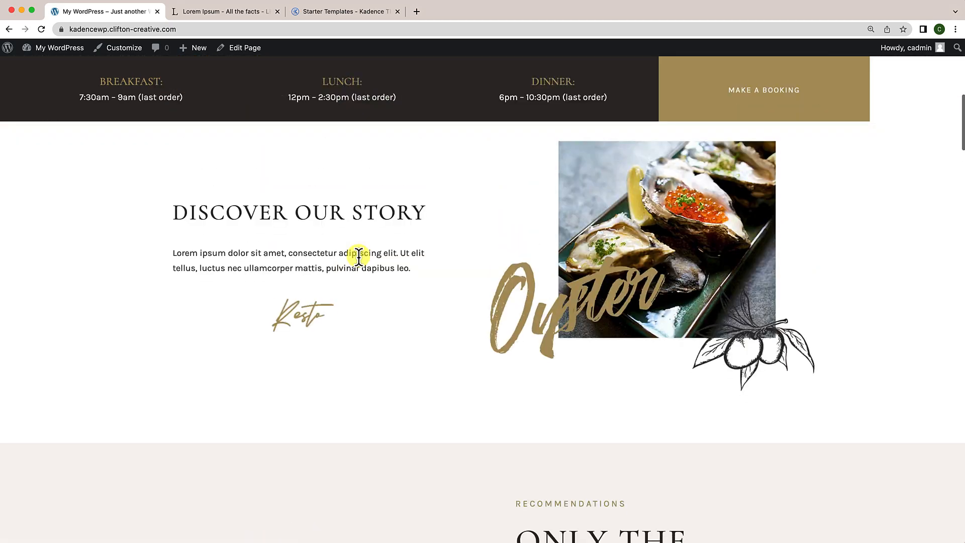
{"action": "scroll", "coordinate": [358, 257], "scroll_direction": "down", "scroll_amount": 12}
{"action": "scroll", "coordinate": [358, 256], "scroll_direction": "down", "scroll_amount": 2}
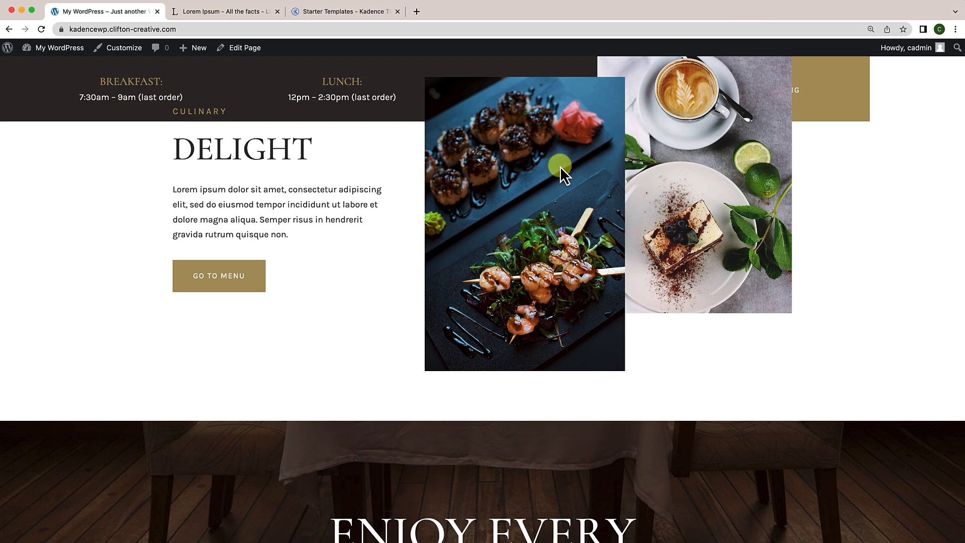
{"action": "scroll", "coordinate": [550, 189], "scroll_direction": "down", "scroll_amount": 10}
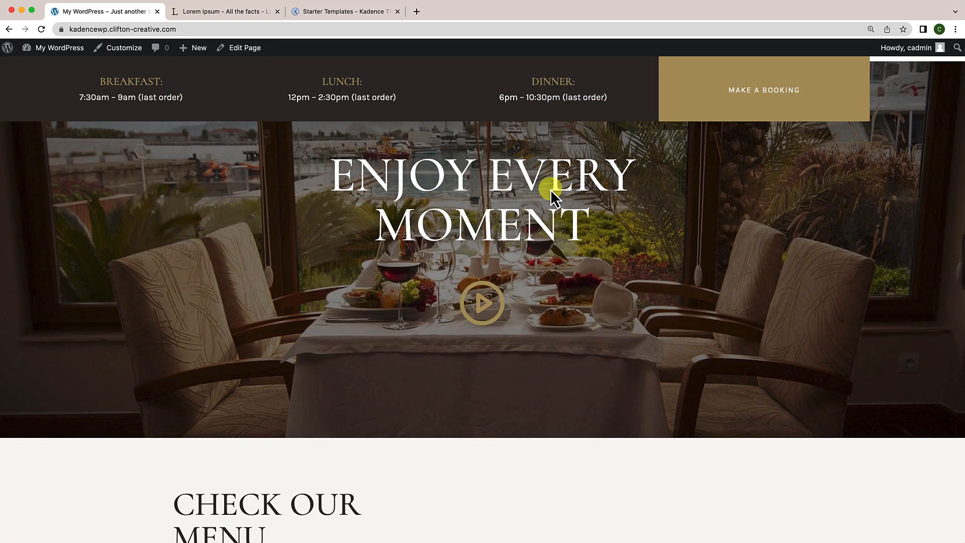
{"action": "scroll", "coordinate": [551, 189], "scroll_direction": "down", "scroll_amount": 17}
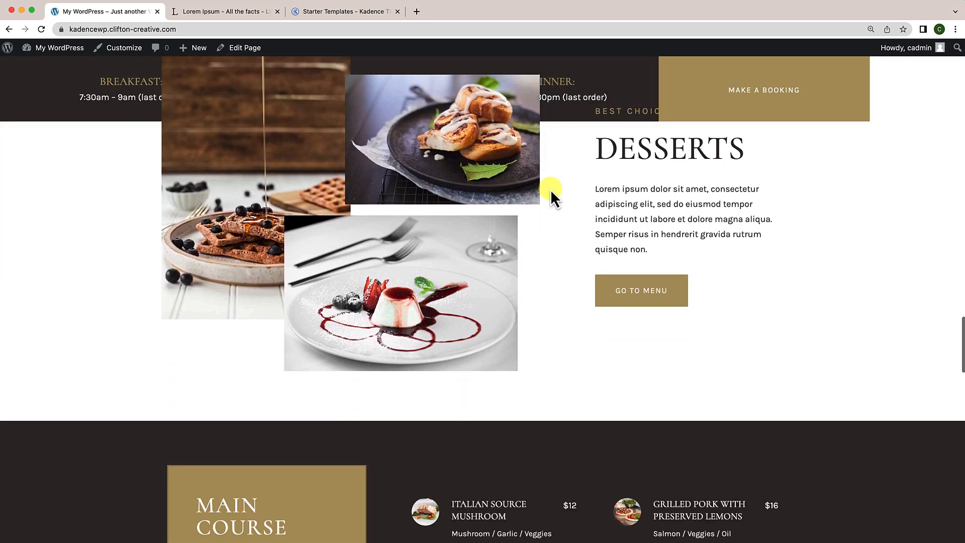
{"action": "scroll", "coordinate": [550, 189], "scroll_direction": "up", "scroll_amount": 20}
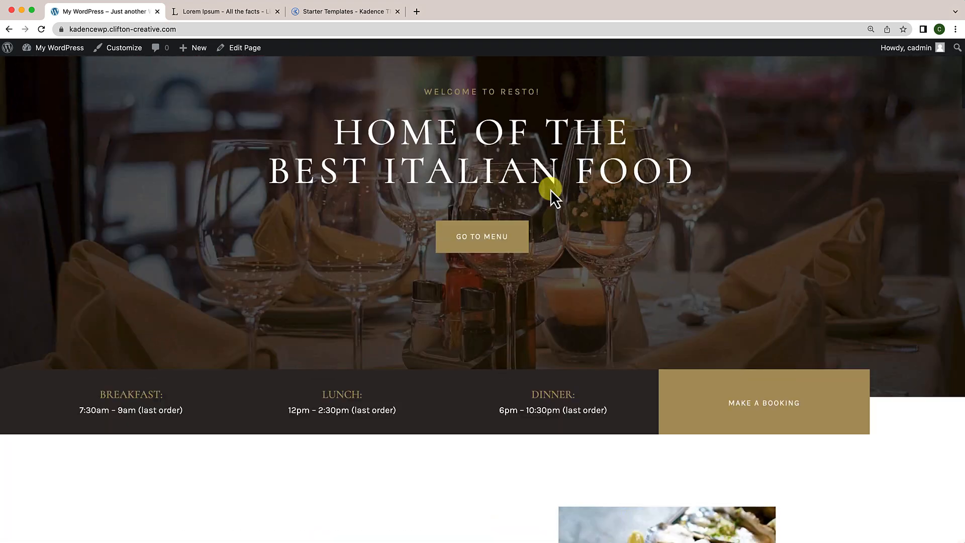
{"action": "scroll", "coordinate": [550, 189], "scroll_direction": "up", "scroll_amount": 3}
{"action": "left_click", "coordinate": [255, 53]}
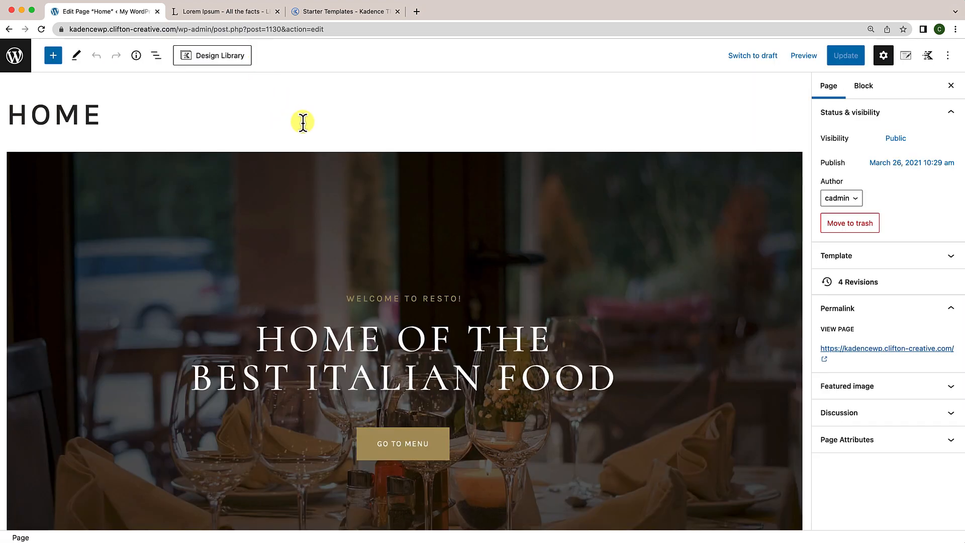
Step: Set the Z-Index of the hours bar's Row Layout to 999 in Structure Settings and update the page
{"action": "scroll", "coordinate": [170, 84], "scroll_direction": "down", "scroll_amount": 2}
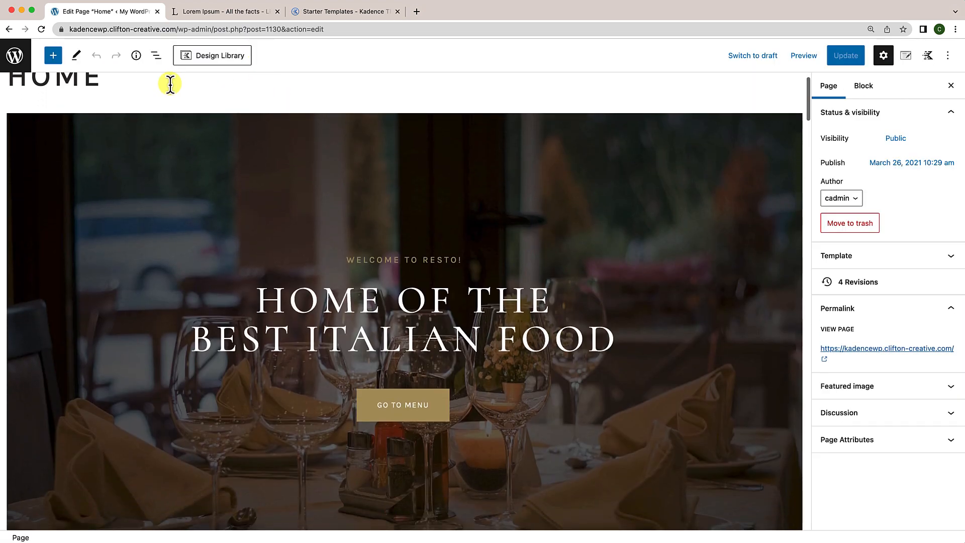
{"action": "left_click", "coordinate": [155, 56]}
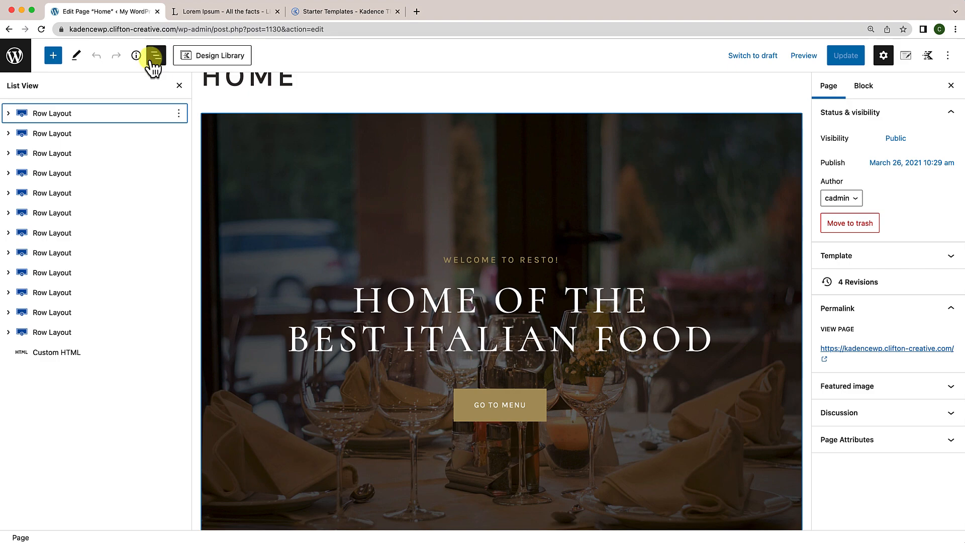
{"action": "scroll", "coordinate": [244, 168], "scroll_direction": "down", "scroll_amount": 8}
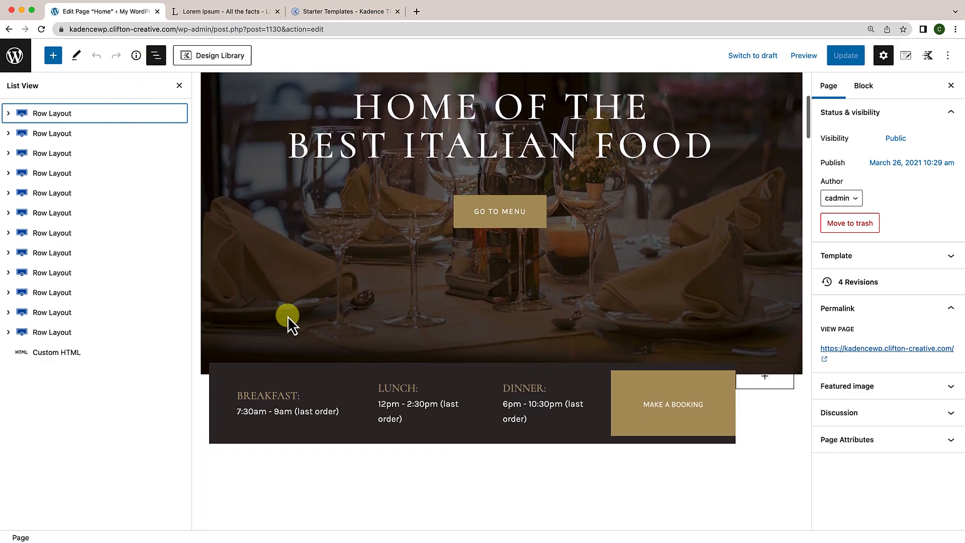
{"action": "left_click", "coordinate": [224, 367]}
{"action": "left_click", "coordinate": [72, 133]}
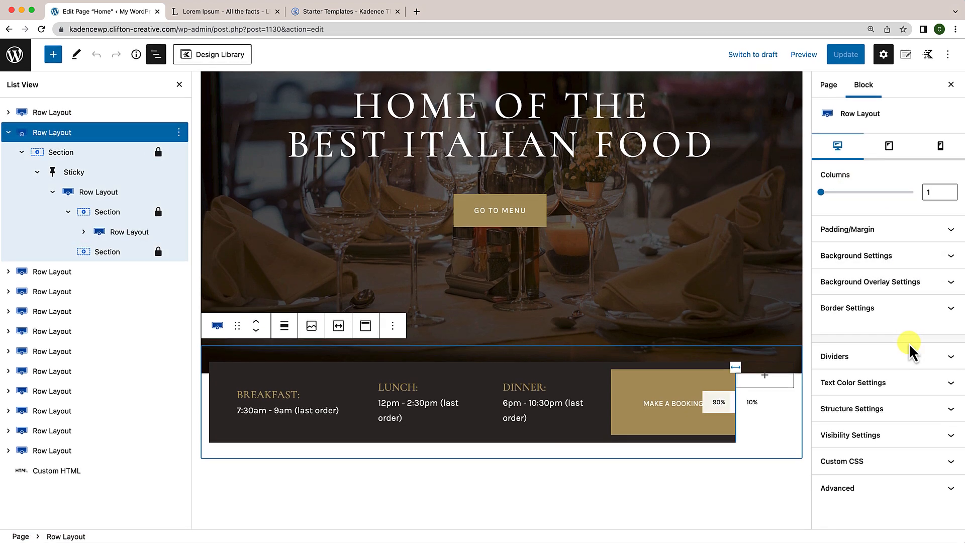
{"action": "left_click", "coordinate": [887, 416]}
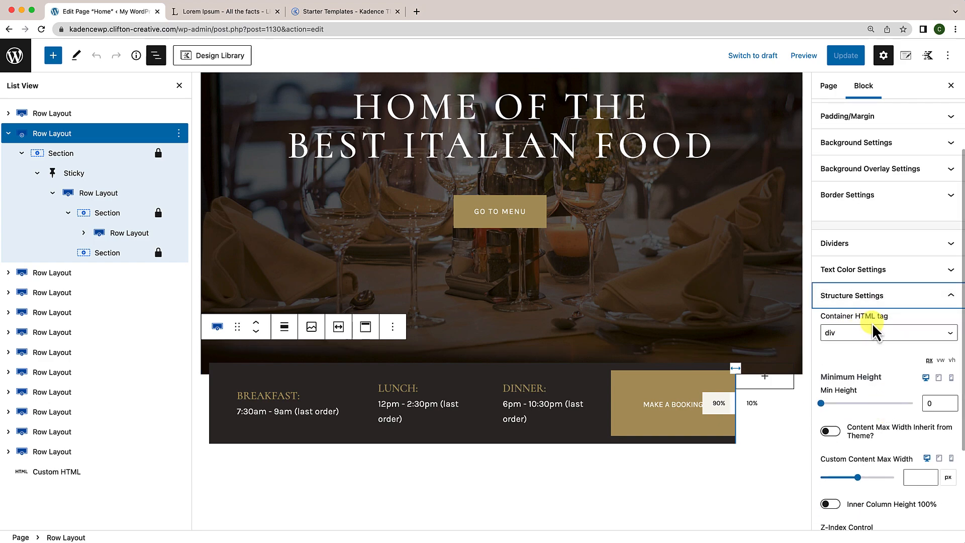
{"action": "scroll", "coordinate": [895, 410], "scroll_direction": "down", "scroll_amount": 3}
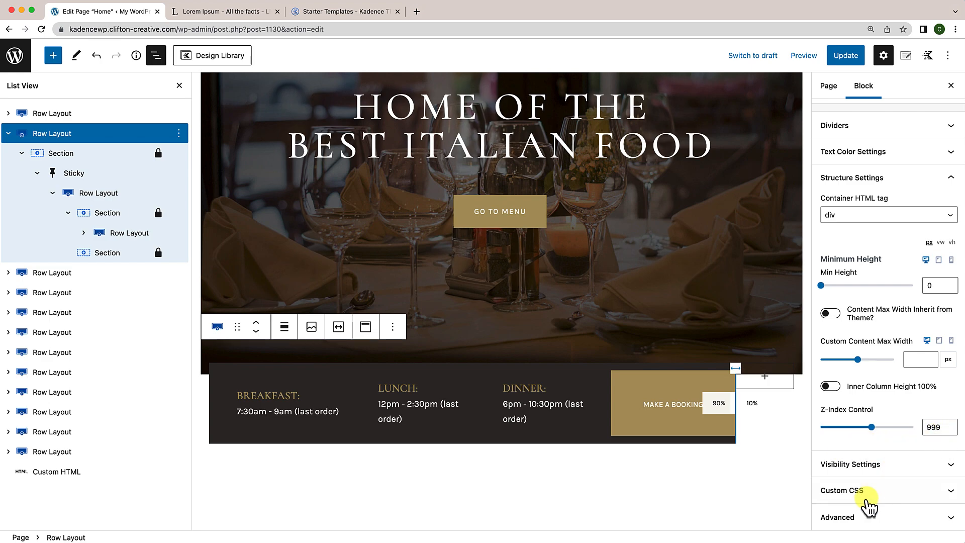
{"action": "left_click", "coordinate": [849, 59]}
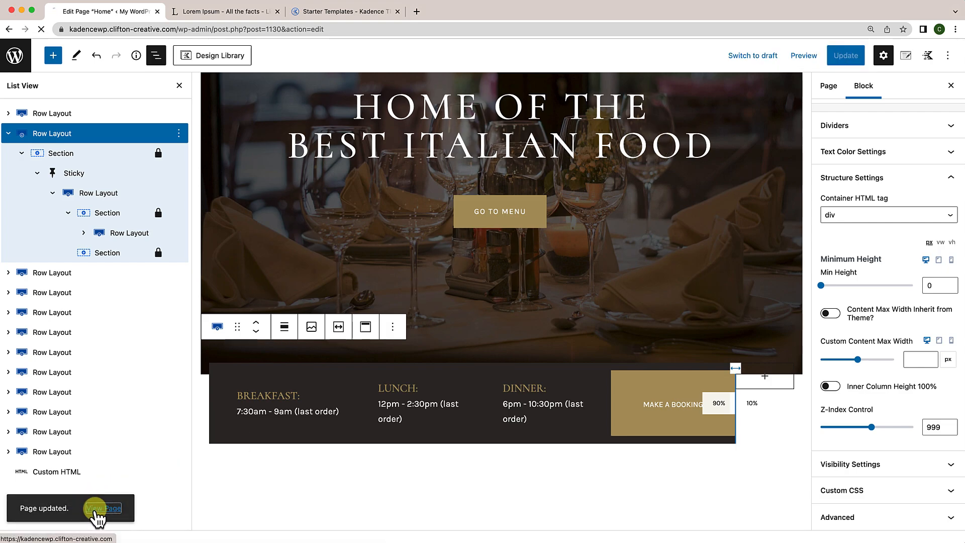
Step: View the live home page and scroll through it to check the hours bar stays pinned
{"action": "left_click", "coordinate": [91, 509]}
{"action": "scroll", "coordinate": [198, 403], "scroll_direction": "down", "scroll_amount": 10}
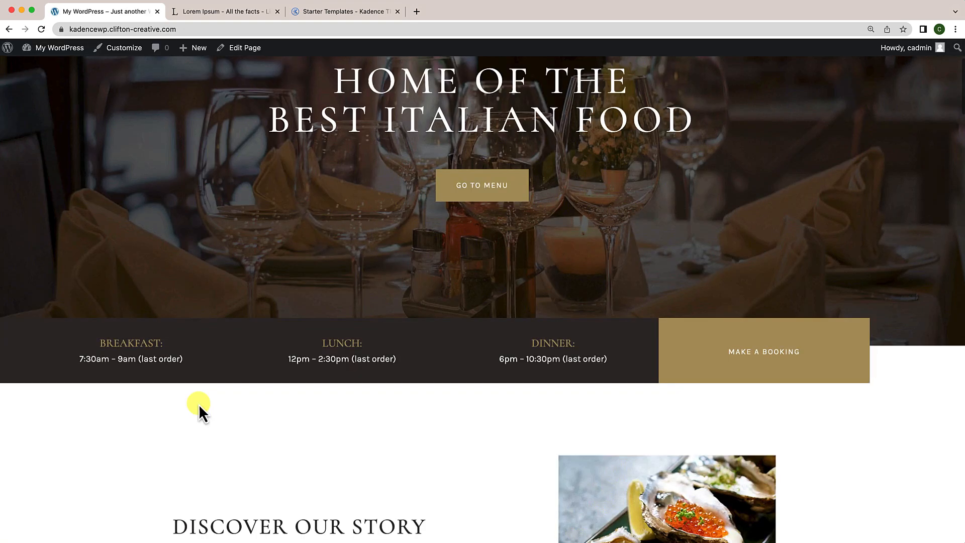
{"action": "scroll", "coordinate": [198, 403], "scroll_direction": "down", "scroll_amount": 8}
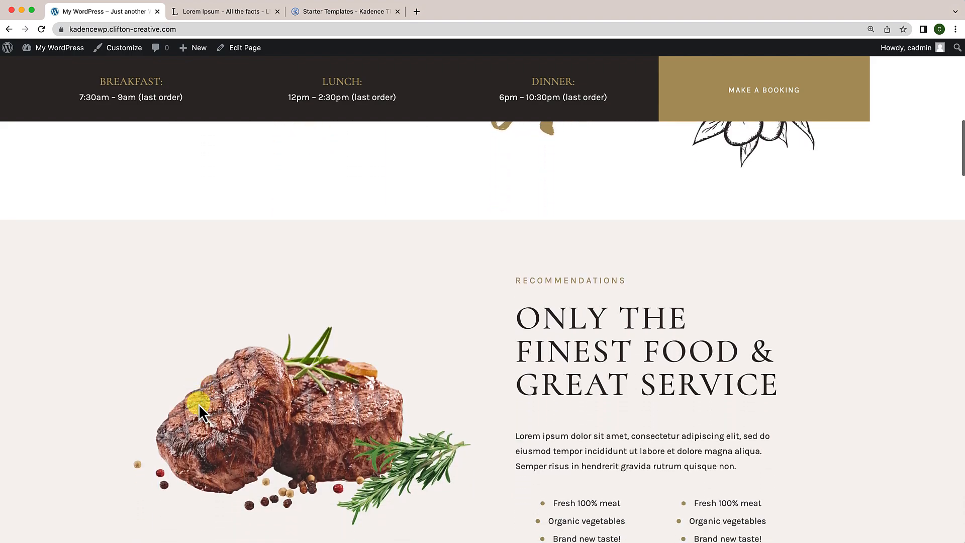
{"action": "scroll", "coordinate": [198, 404], "scroll_direction": "down", "scroll_amount": 8}
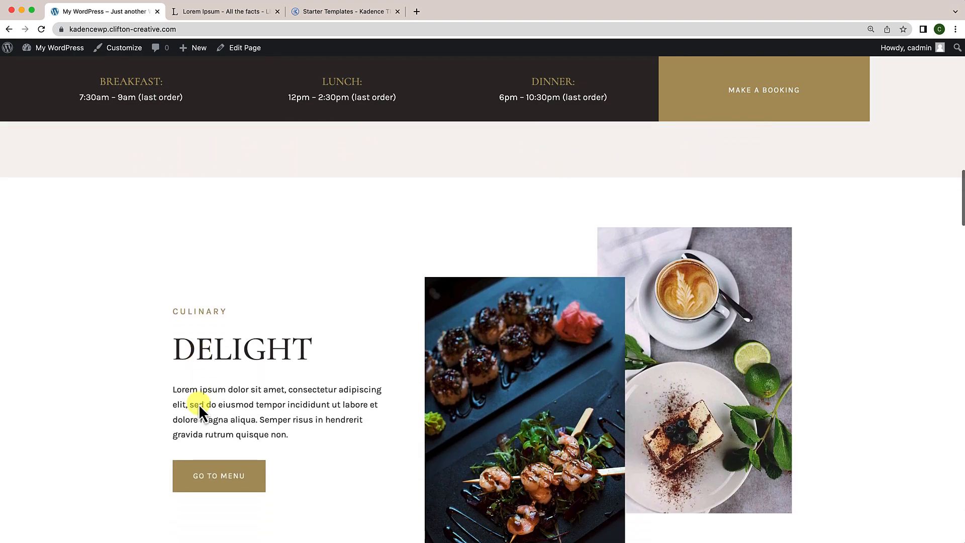
{"action": "scroll", "coordinate": [198, 403], "scroll_direction": "down", "scroll_amount": 10}
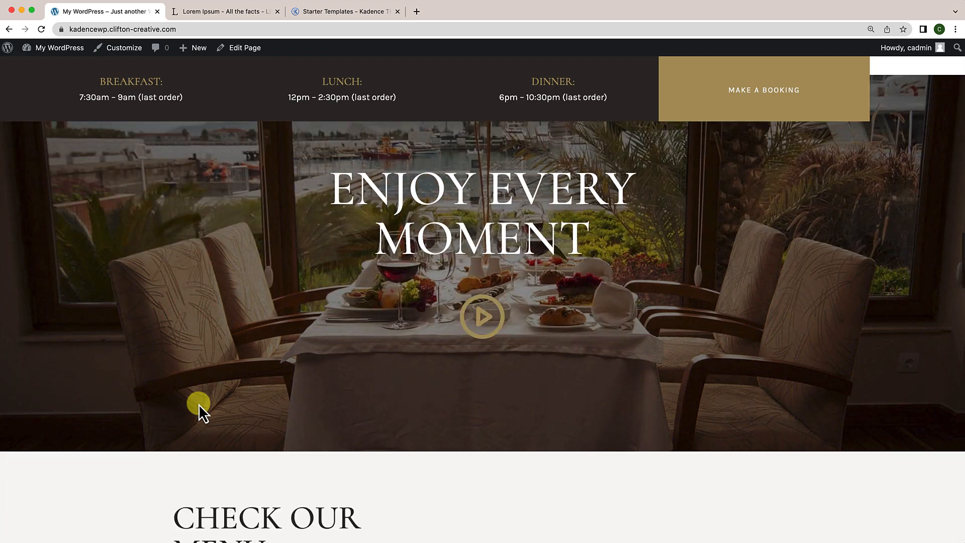
{"action": "scroll", "coordinate": [198, 403], "scroll_direction": "down", "scroll_amount": 10}
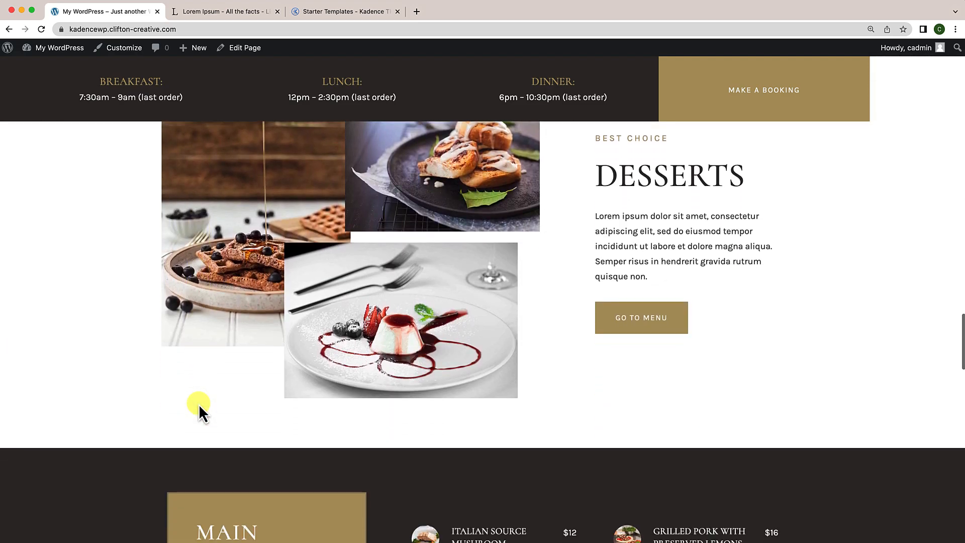
{"action": "scroll", "coordinate": [198, 403], "scroll_direction": "down", "scroll_amount": 10}
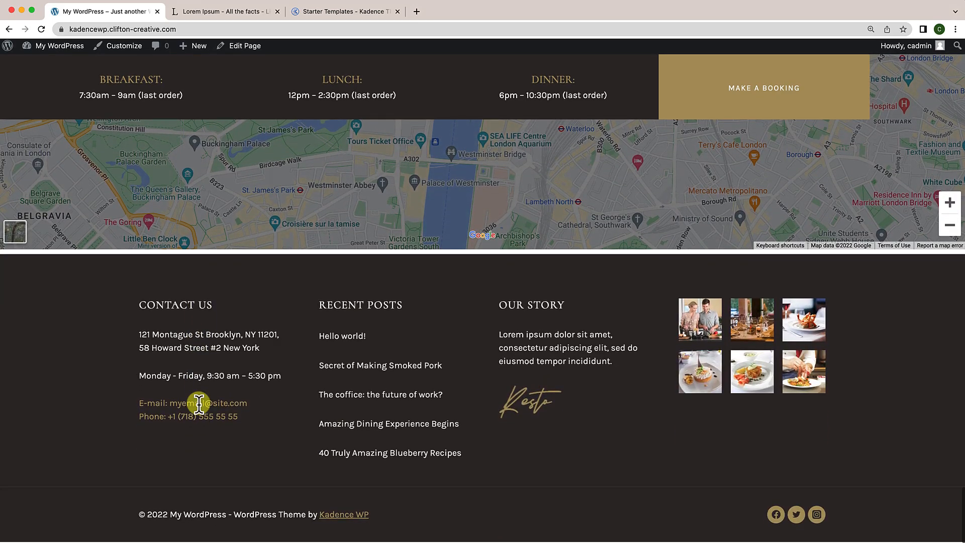
{"action": "scroll", "coordinate": [198, 404], "scroll_direction": "up", "scroll_amount": 15}
{"action": "scroll", "coordinate": [199, 404], "scroll_direction": "up", "scroll_amount": 15}
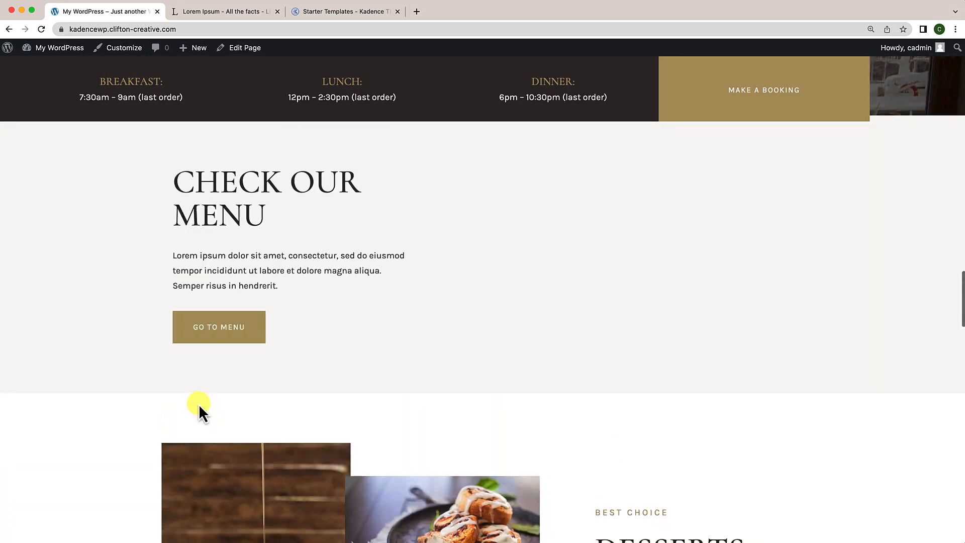
{"action": "scroll", "coordinate": [198, 403], "scroll_direction": "up", "scroll_amount": 10}
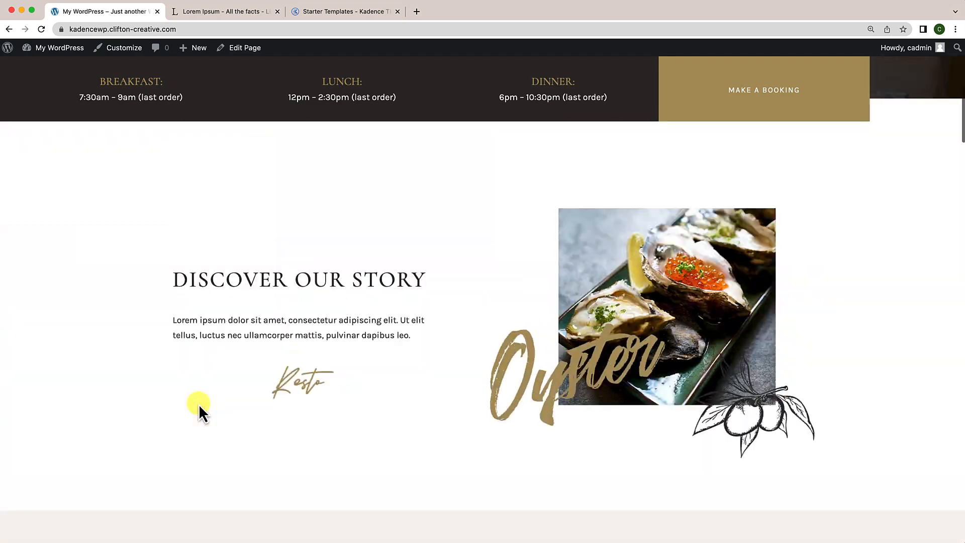
{"action": "scroll", "coordinate": [198, 403], "scroll_direction": "down", "scroll_amount": 5}
{"action": "scroll", "coordinate": [198, 403], "scroll_direction": "down", "scroll_amount": 10}
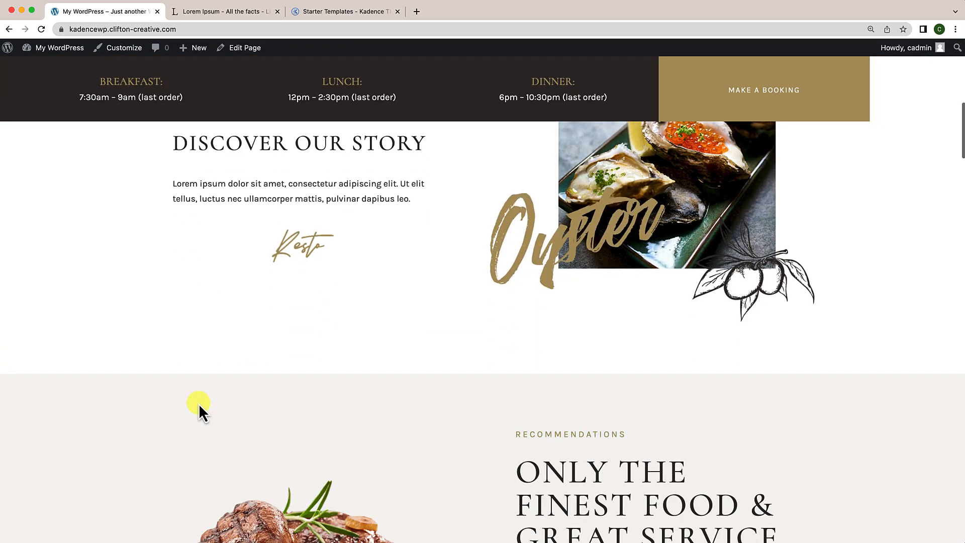
{"action": "scroll", "coordinate": [198, 403], "scroll_direction": "down", "scroll_amount": 12}
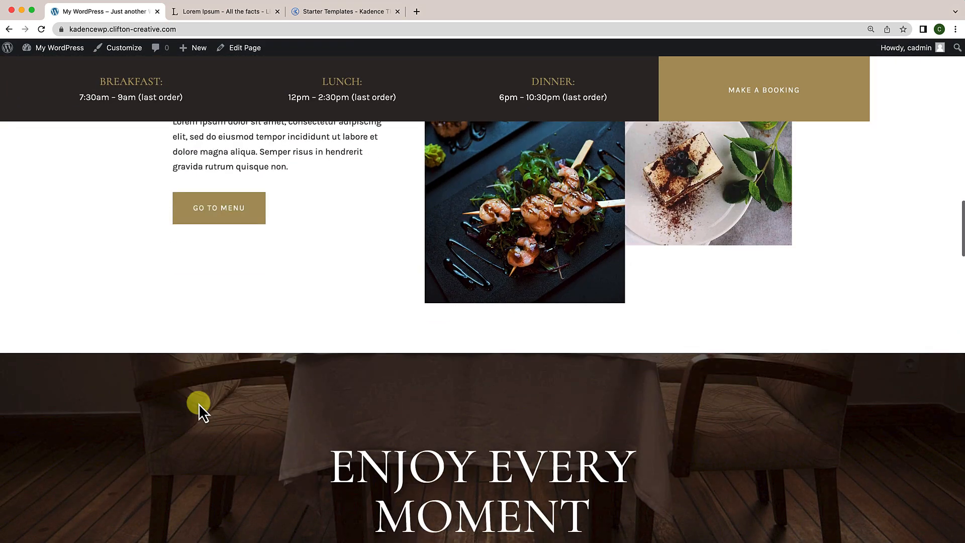
{"action": "scroll", "coordinate": [199, 404], "scroll_direction": "down", "scroll_amount": 12}
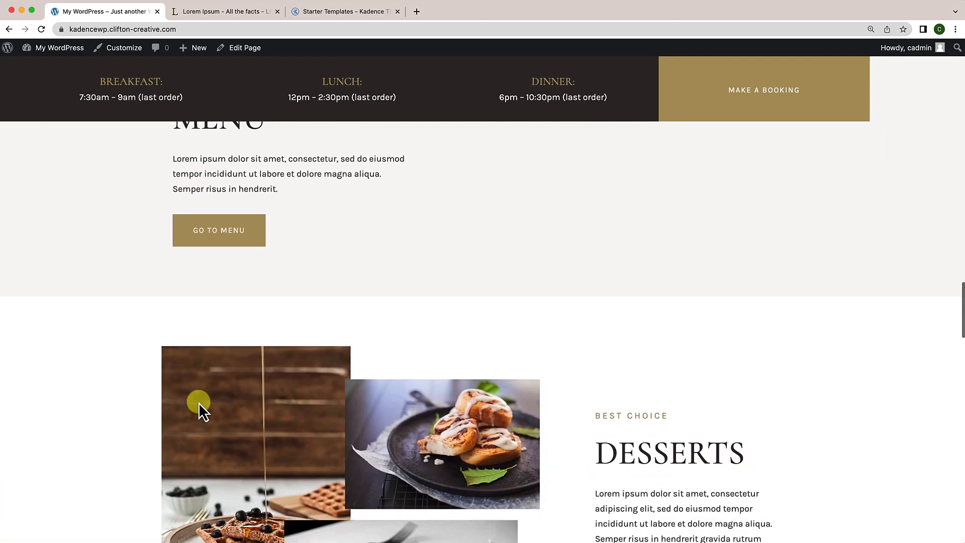
{"action": "scroll", "coordinate": [198, 403], "scroll_direction": "down", "scroll_amount": 12}
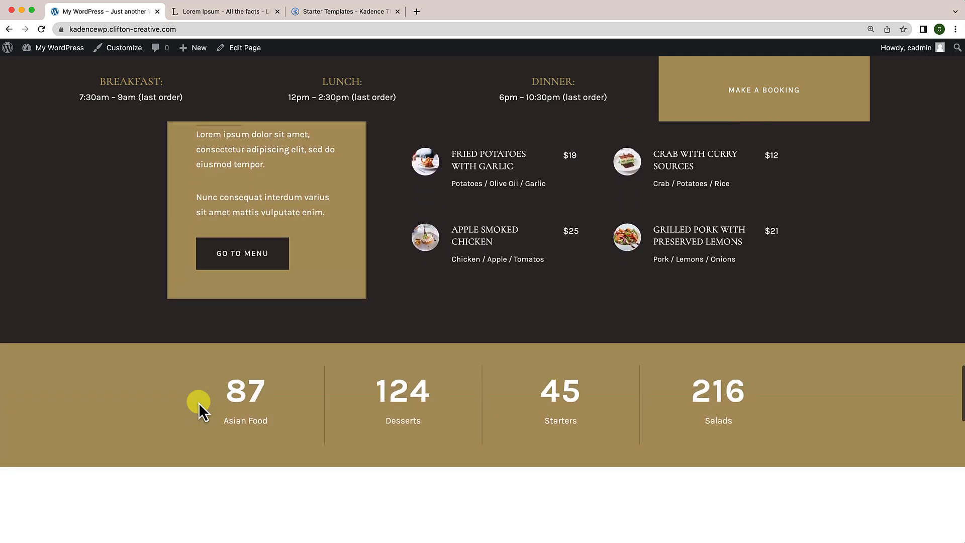
{"action": "scroll", "coordinate": [199, 402], "scroll_direction": "down", "scroll_amount": 10}
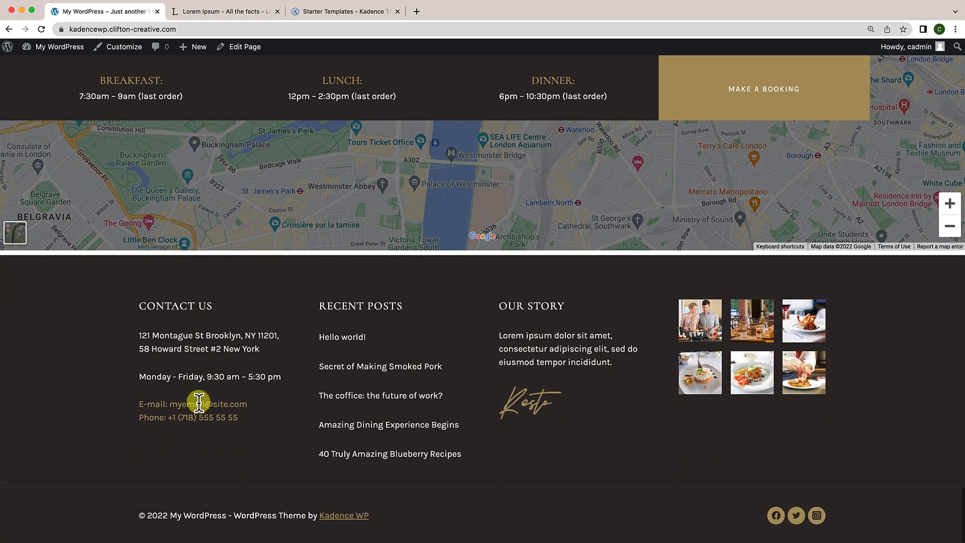
{"action": "scroll", "coordinate": [198, 402], "scroll_direction": "up", "scroll_amount": 5}
{"action": "scroll", "coordinate": [199, 402], "scroll_direction": "down", "scroll_amount": 2}
{"action": "scroll", "coordinate": [199, 402], "scroll_direction": "down", "scroll_amount": 1}
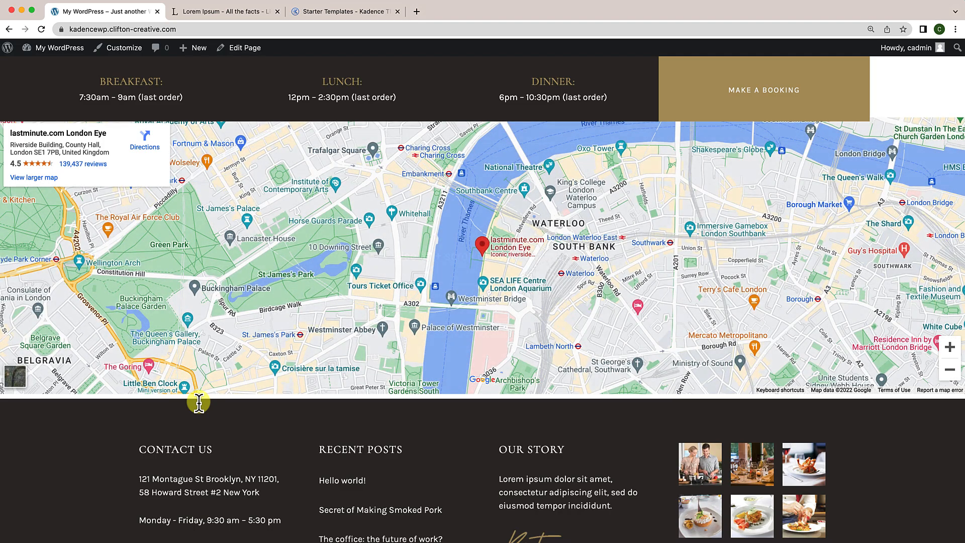
{"action": "scroll", "coordinate": [199, 402], "scroll_direction": "down", "scroll_amount": 3}
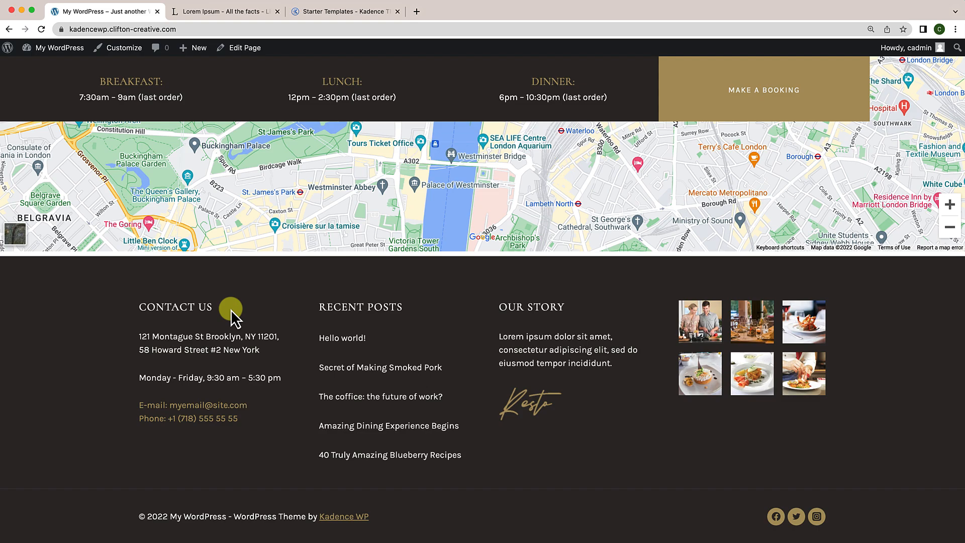
{"action": "scroll", "coordinate": [231, 309], "scroll_direction": "up", "scroll_amount": 5}
{"action": "scroll", "coordinate": [230, 317], "scroll_direction": "down", "scroll_amount": 2}
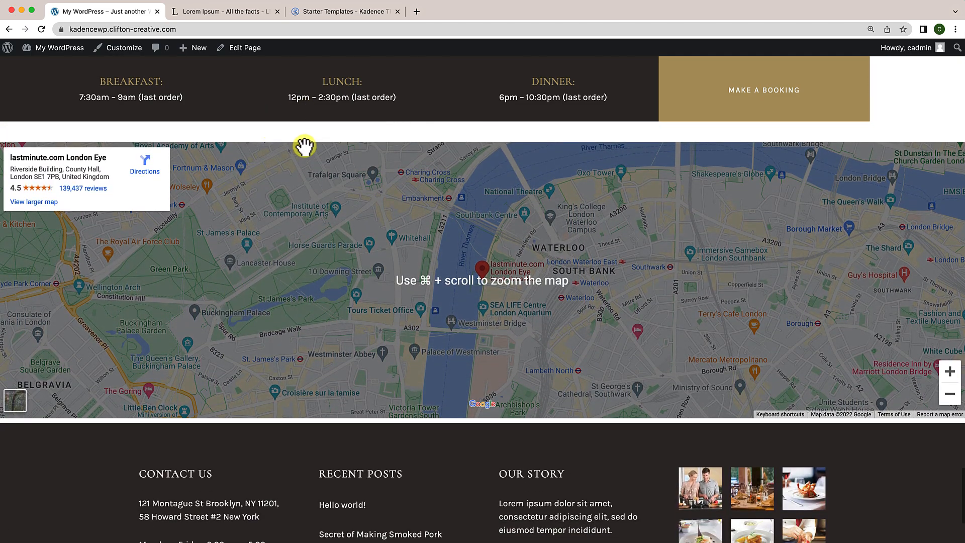
{"action": "scroll", "coordinate": [294, 168], "scroll_direction": "up", "scroll_amount": 15}
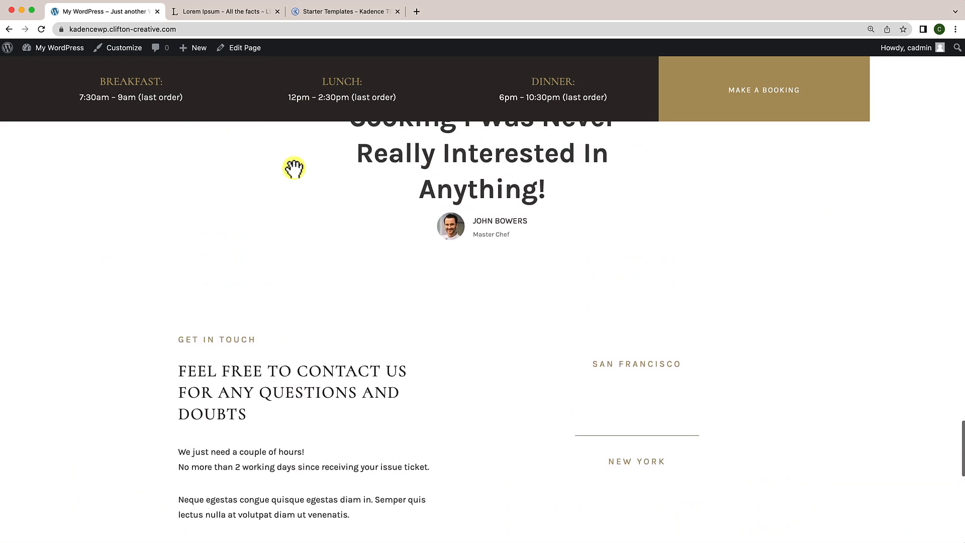
{"action": "scroll", "coordinate": [293, 171], "scroll_direction": "down", "scroll_amount": 4}
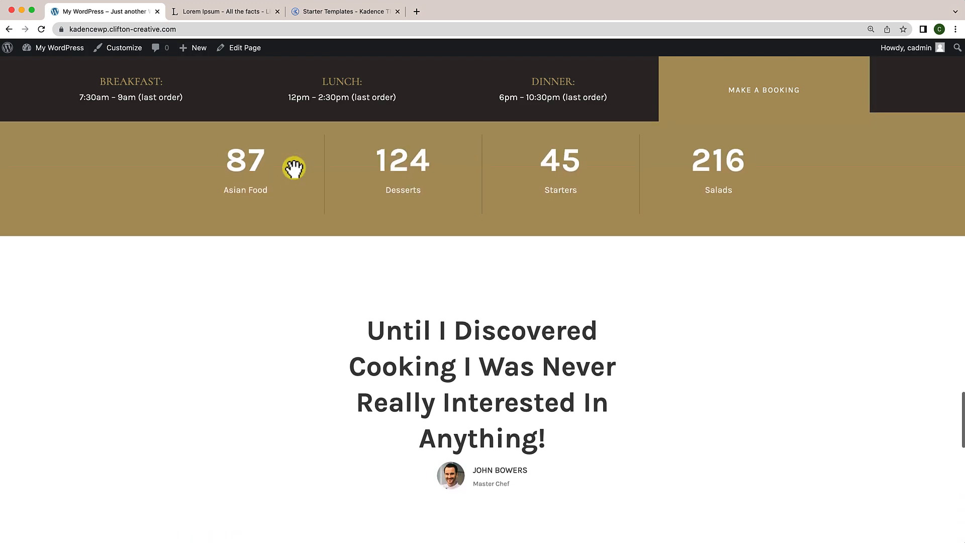
{"action": "scroll", "coordinate": [294, 191], "scroll_direction": "up", "scroll_amount": 1}
{"action": "scroll", "coordinate": [293, 225], "scroll_direction": "up", "scroll_amount": 1}
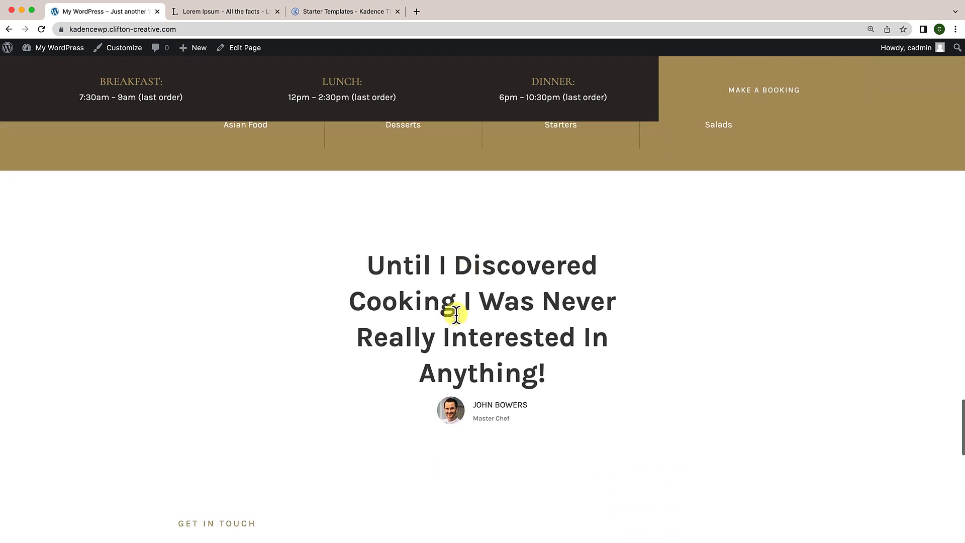
{"action": "scroll", "coordinate": [399, 248], "scroll_direction": "down", "scroll_amount": 1}
{"action": "scroll", "coordinate": [399, 248], "scroll_direction": "down", "scroll_amount": 15}
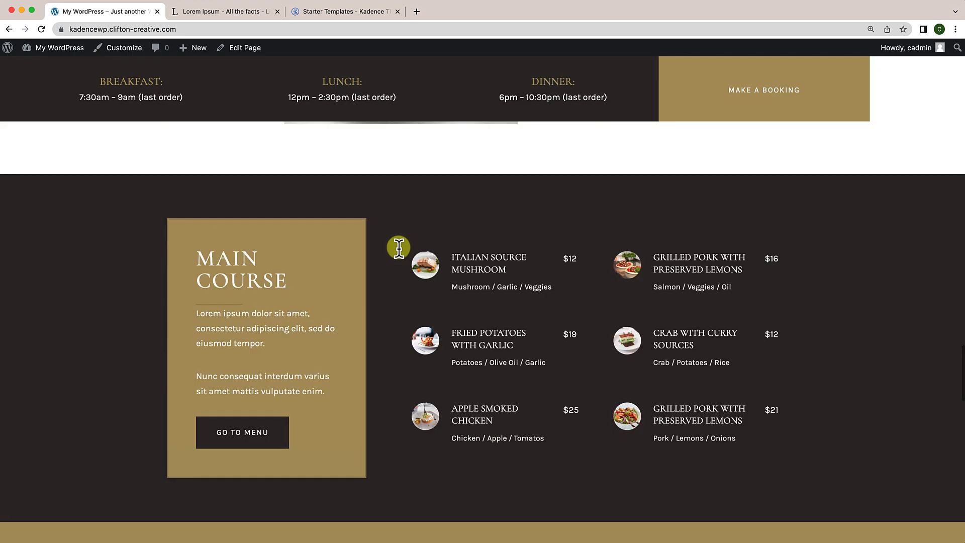
{"action": "scroll", "coordinate": [399, 248], "scroll_direction": "up", "scroll_amount": 20}
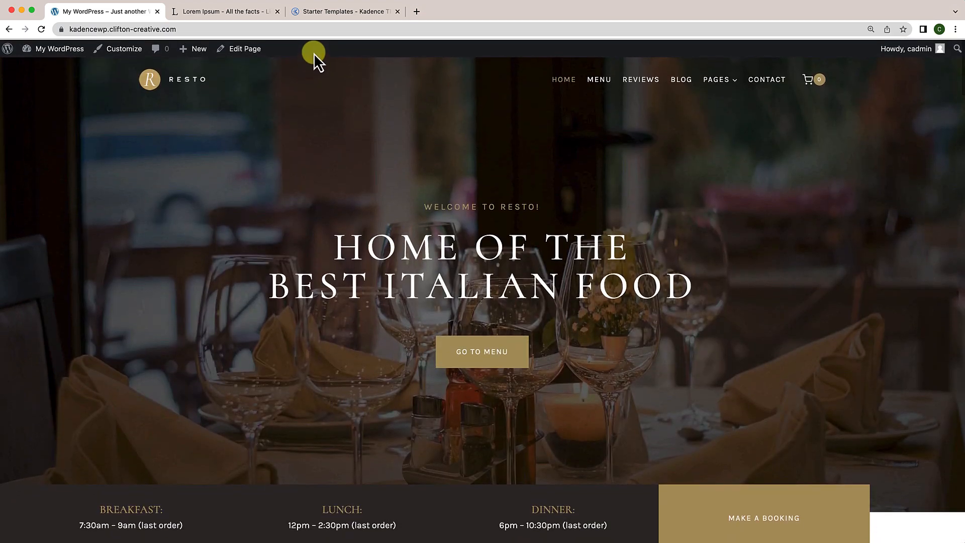
Step: Reopen the home page in the block editor and scroll down to the testimonial section
{"action": "left_click", "coordinate": [246, 48]}
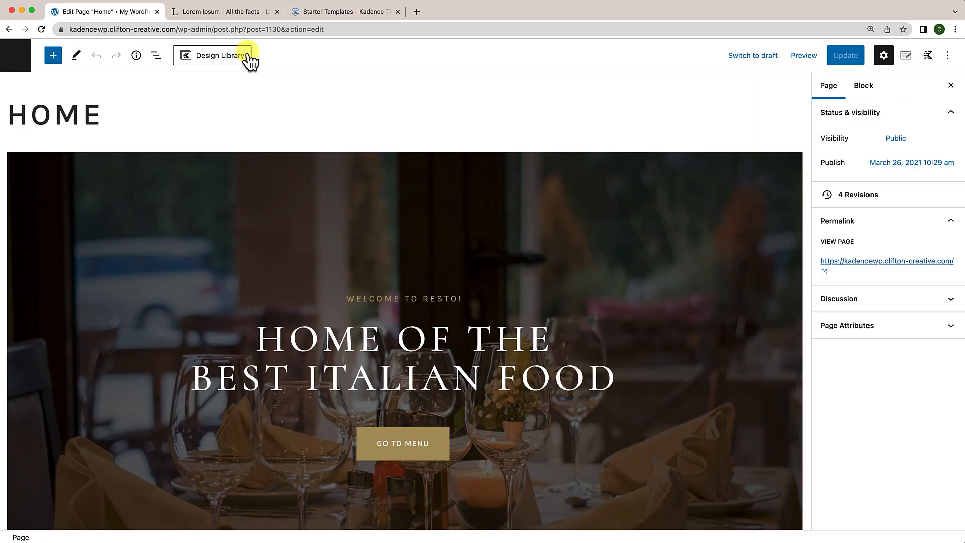
{"action": "scroll", "coordinate": [254, 290], "scroll_direction": "down", "scroll_amount": 10}
{"action": "scroll", "coordinate": [254, 288], "scroll_direction": "down", "scroll_amount": 20}
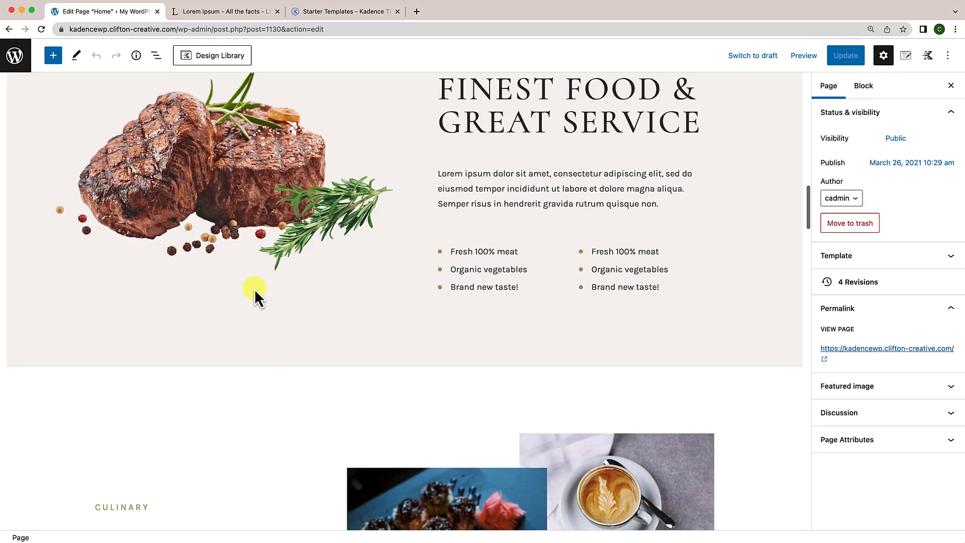
{"action": "scroll", "coordinate": [254, 289], "scroll_direction": "down", "scroll_amount": 20}
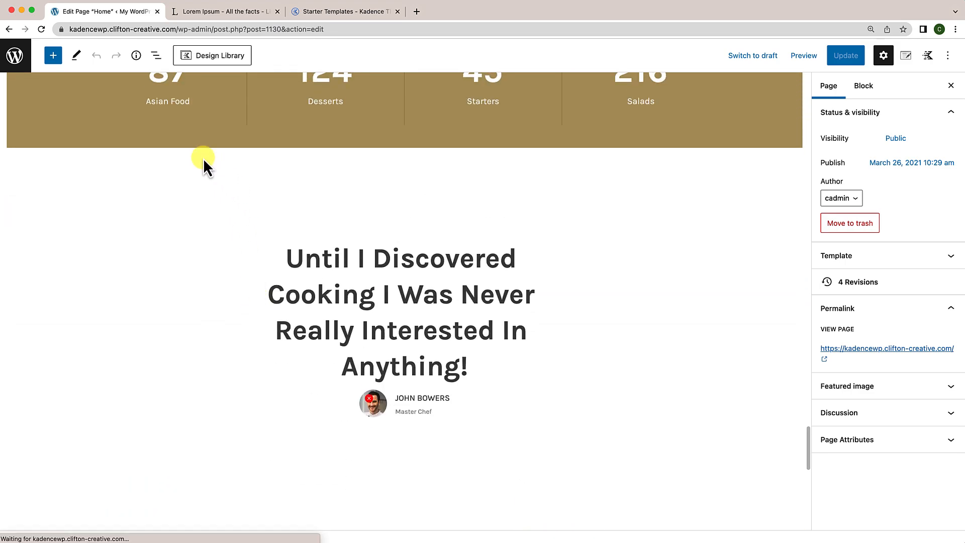
Step: Give the testimonial Row Layout the HTML anchor 'StopSticky' under Advanced settings
{"action": "left_click", "coordinate": [204, 158]}
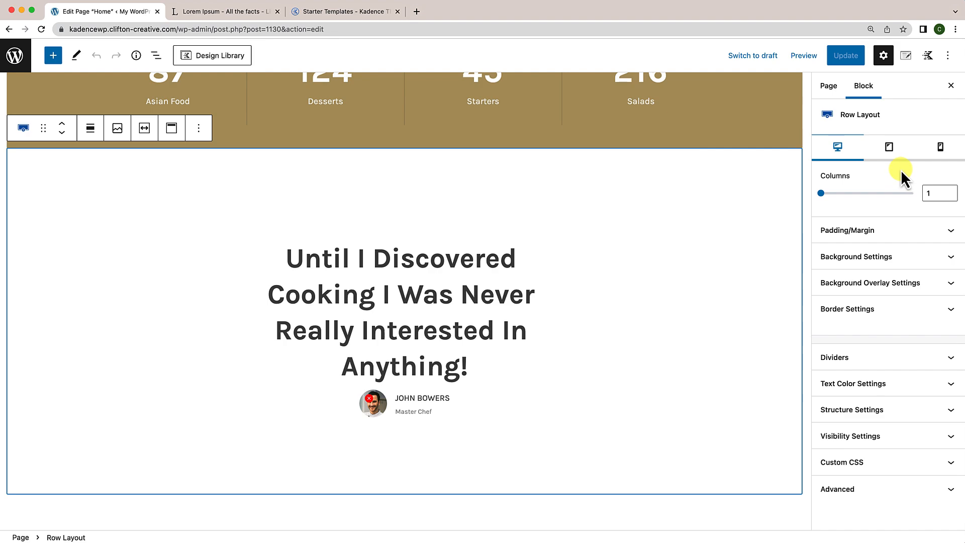
{"action": "left_click", "coordinate": [881, 496]}
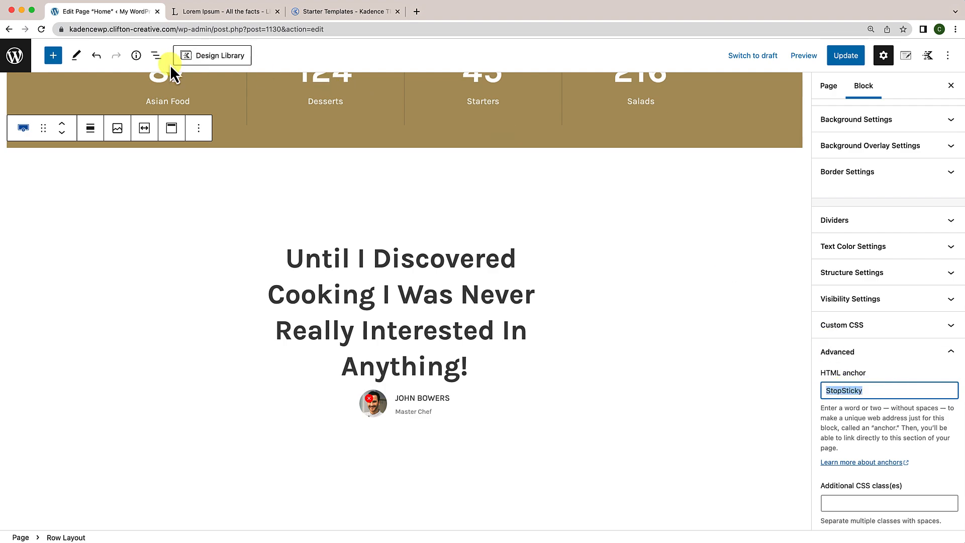
{"action": "left_click", "coordinate": [156, 56]}
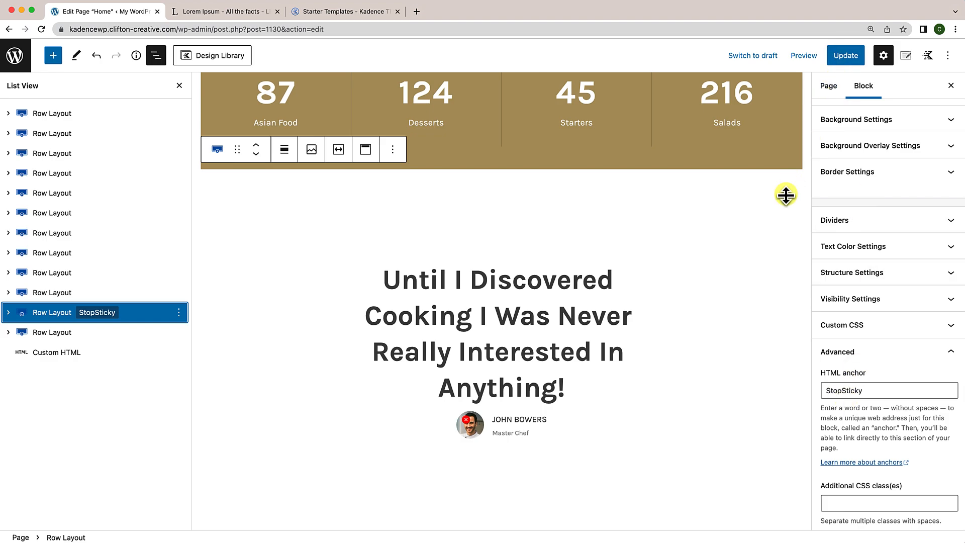
{"action": "scroll", "coordinate": [410, 262], "scroll_direction": "up", "scroll_amount": 20}
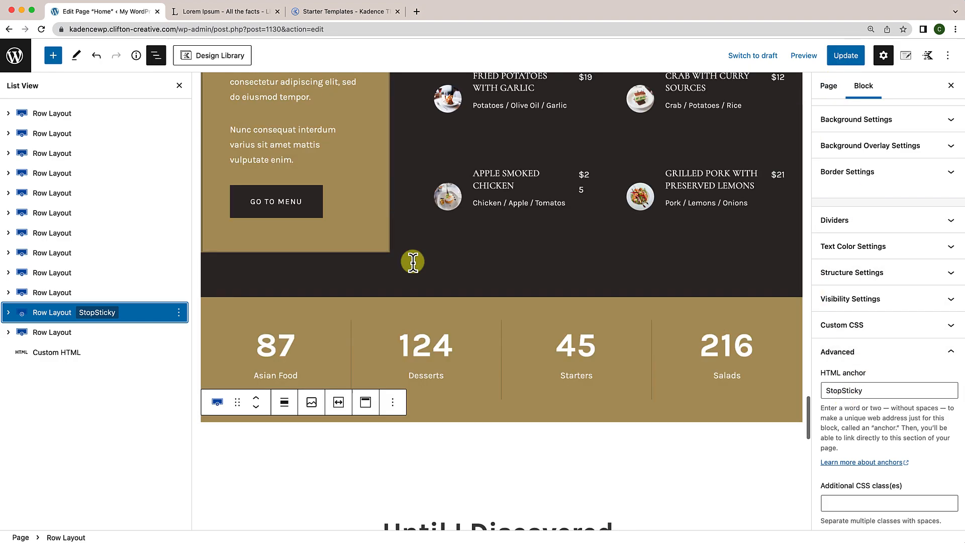
{"action": "scroll", "coordinate": [413, 267], "scroll_direction": "up", "scroll_amount": 15}
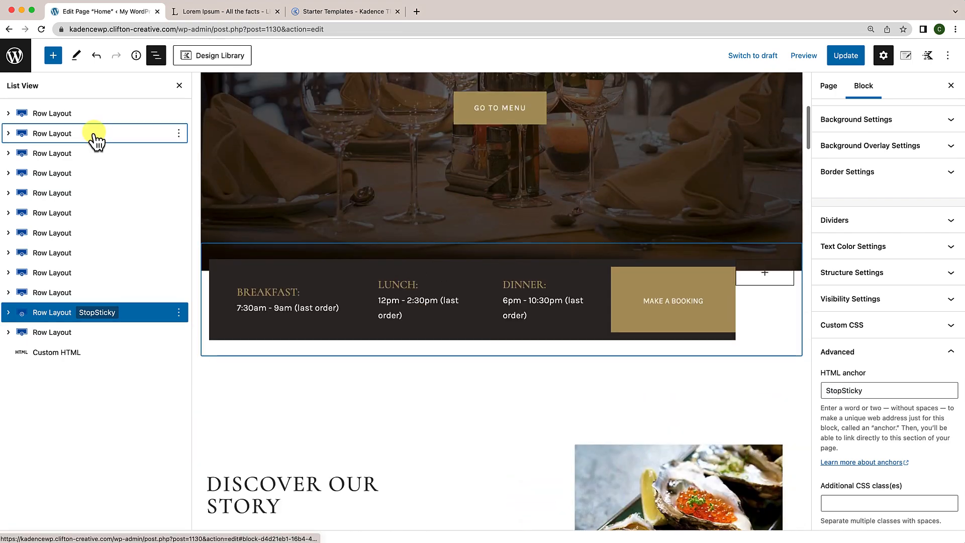
Step: Set the hours bar's Sticky block Pushup Element to #StopSticky and update the home page
{"action": "left_click", "coordinate": [96, 136]}
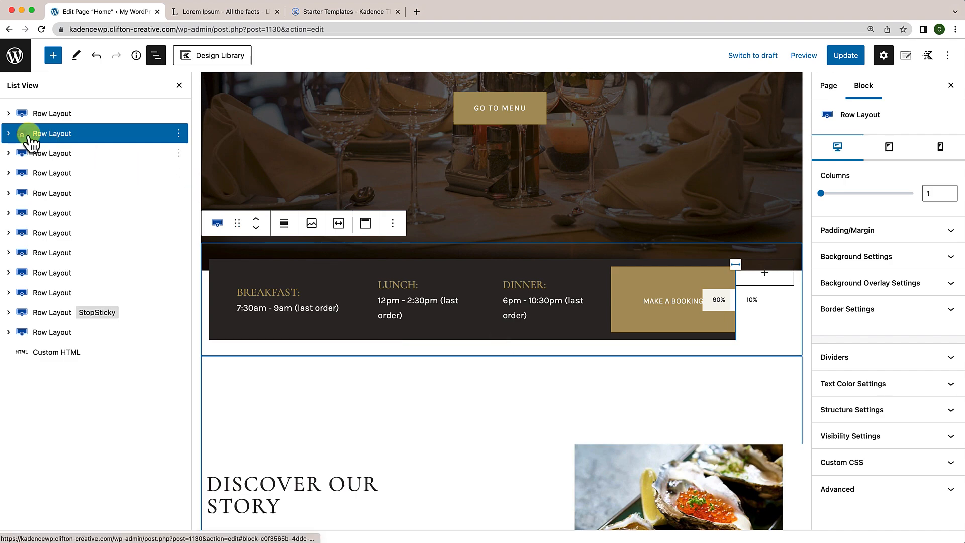
{"action": "left_click", "coordinate": [9, 134]}
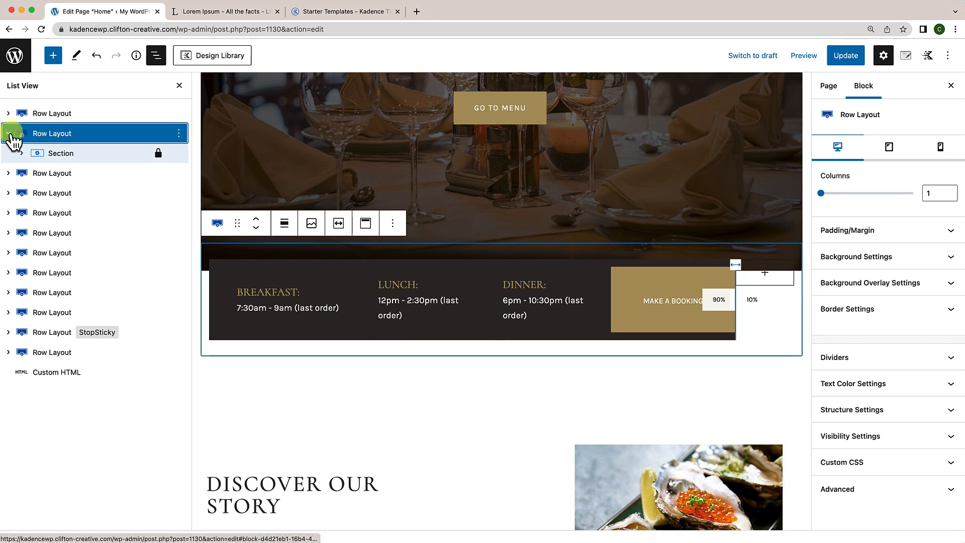
{"action": "left_click", "coordinate": [21, 154]}
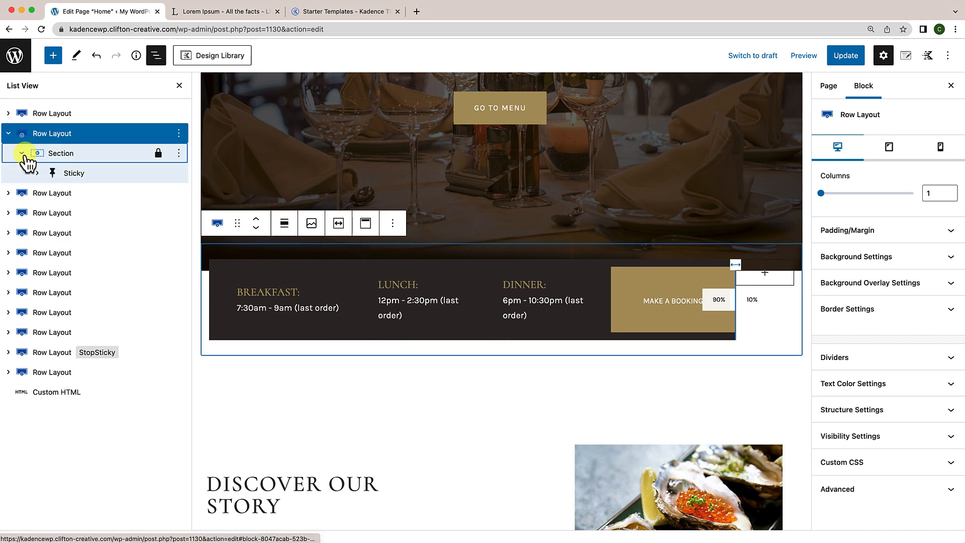
{"action": "left_click", "coordinate": [71, 177]}
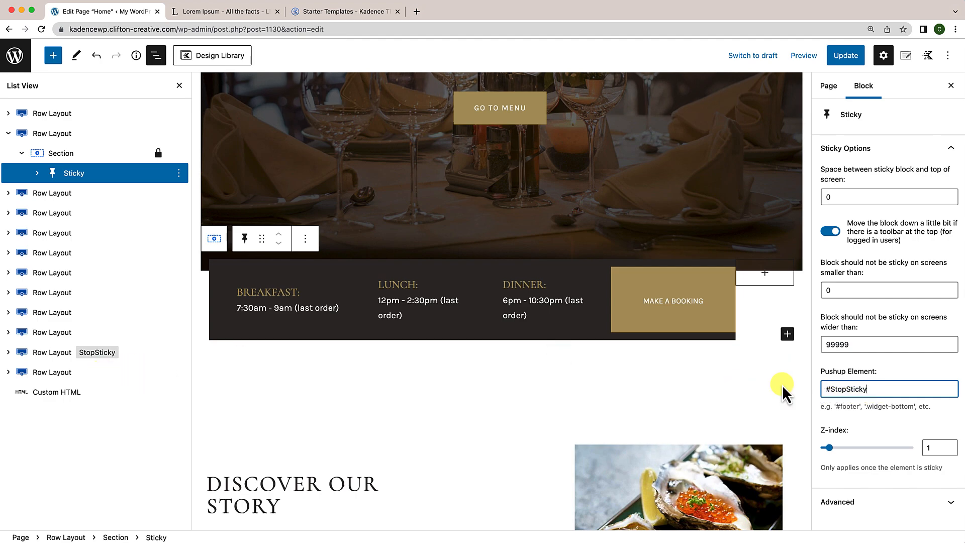
{"action": "left_click", "coordinate": [851, 62]}
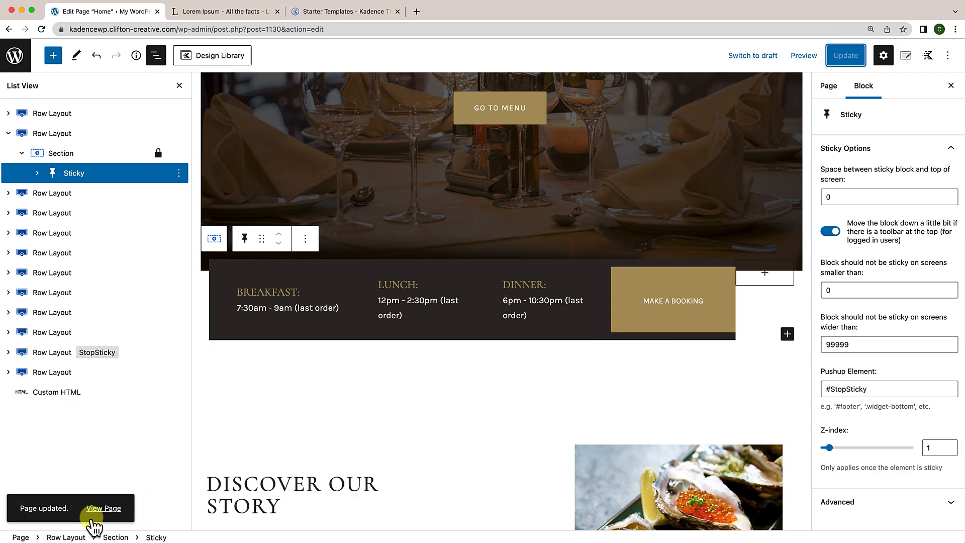
Step: View the updated live home page and scroll up and down to test the sticky hours bar
{"action": "left_click", "coordinate": [104, 509]}
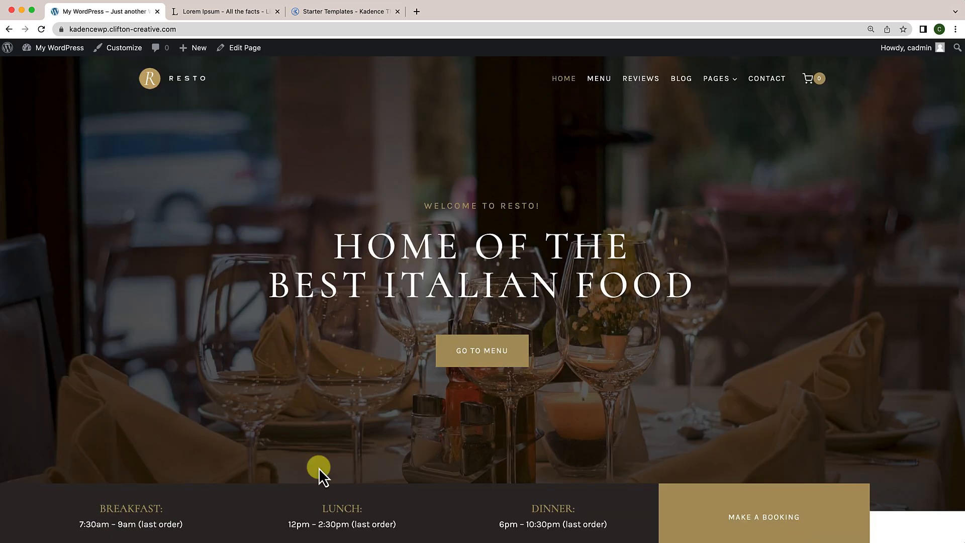
{"action": "scroll", "coordinate": [397, 485], "scroll_direction": "down", "scroll_amount": 10}
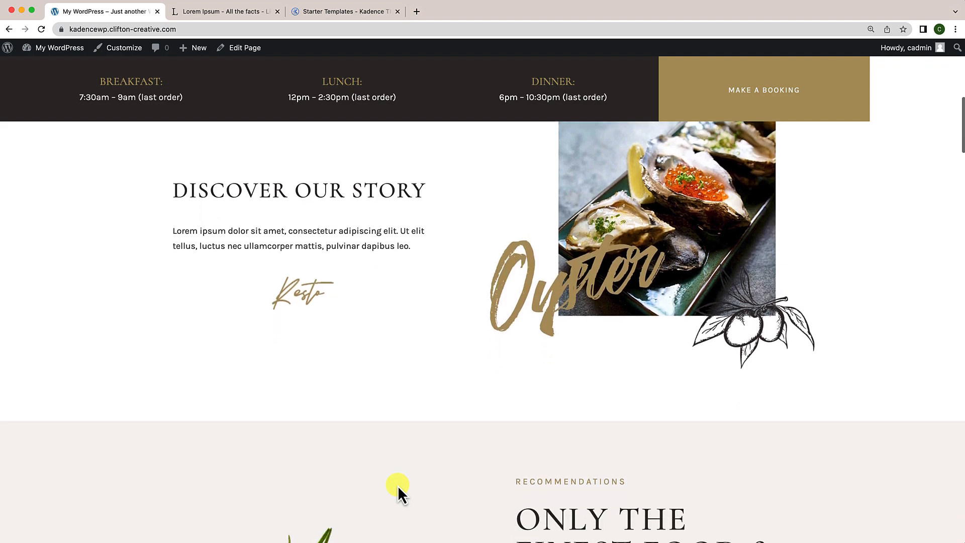
{"action": "scroll", "coordinate": [398, 485], "scroll_direction": "down", "scroll_amount": 10}
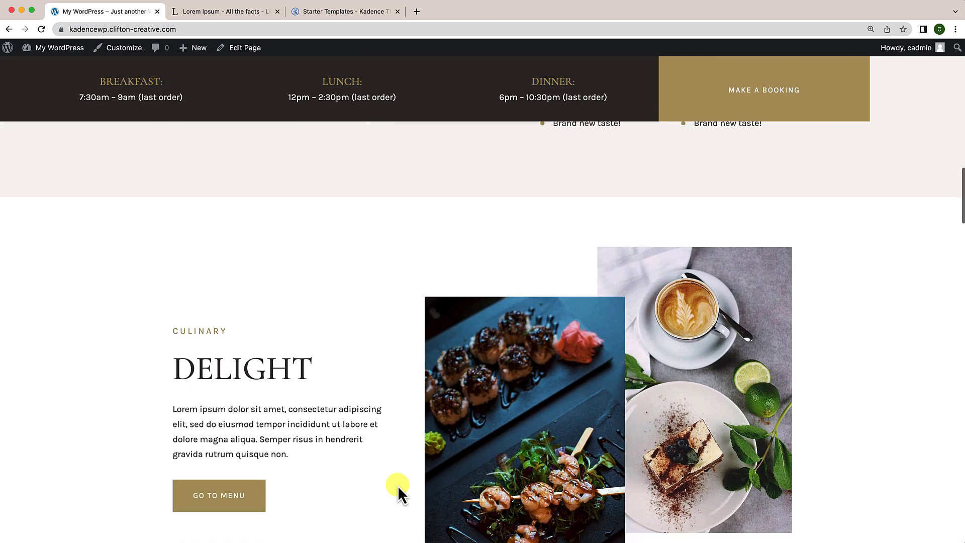
{"action": "scroll", "coordinate": [397, 485], "scroll_direction": "down", "scroll_amount": 10}
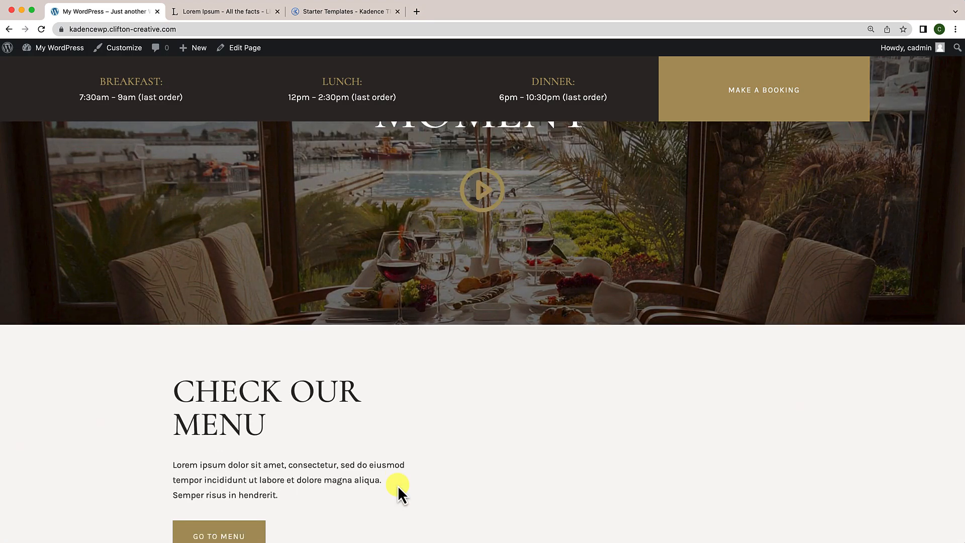
{"action": "scroll", "coordinate": [397, 484], "scroll_direction": "down", "scroll_amount": 10}
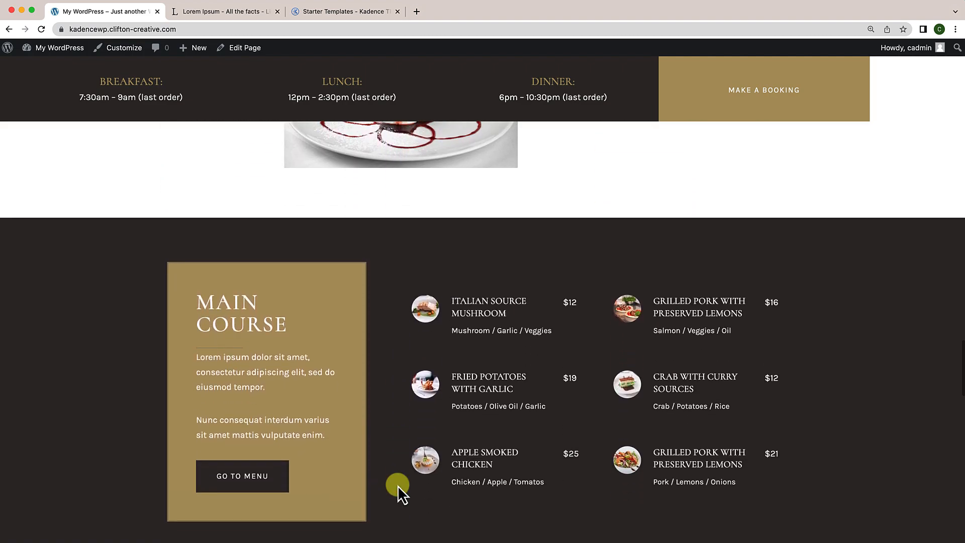
{"action": "scroll", "coordinate": [398, 486], "scroll_direction": "down", "scroll_amount": 5}
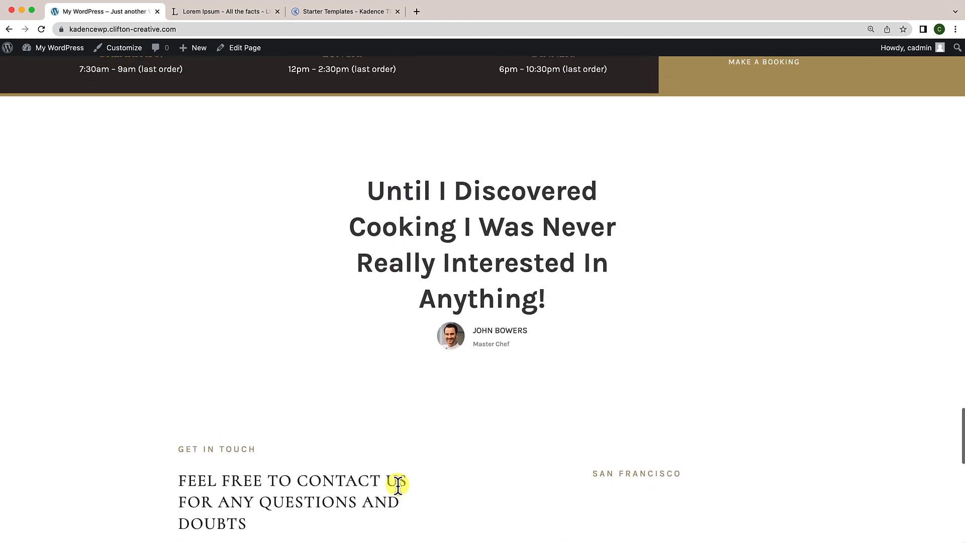
{"action": "scroll", "coordinate": [397, 485], "scroll_direction": "down", "scroll_amount": 8}
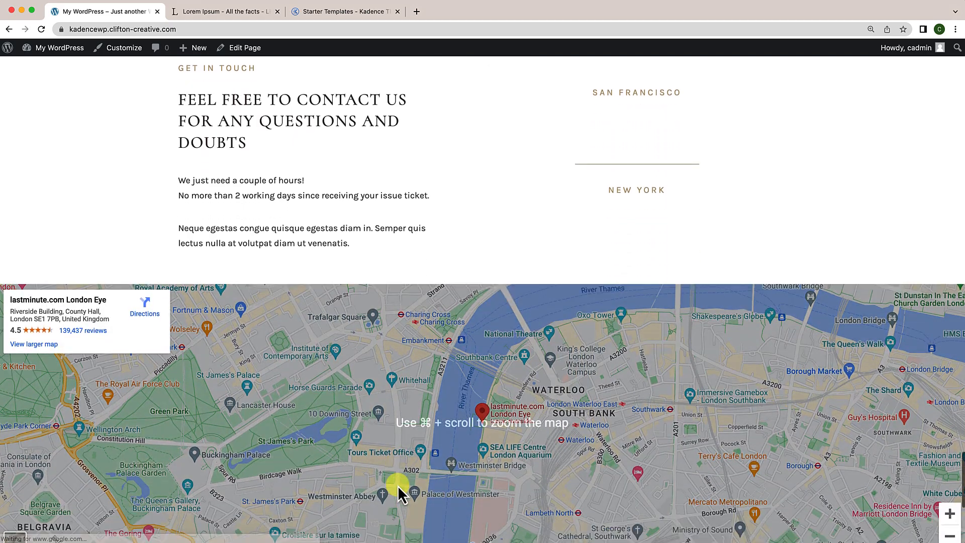
{"action": "scroll", "coordinate": [398, 484], "scroll_direction": "down", "scroll_amount": 4}
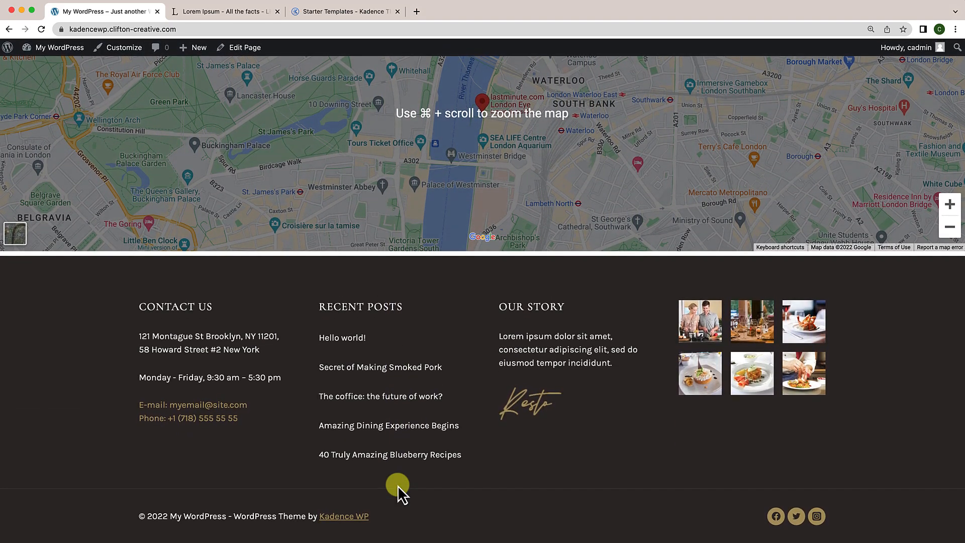
{"action": "scroll", "coordinate": [397, 485], "scroll_direction": "up", "scroll_amount": 6}
{"action": "scroll", "coordinate": [397, 485], "scroll_direction": "up", "scroll_amount": 18}
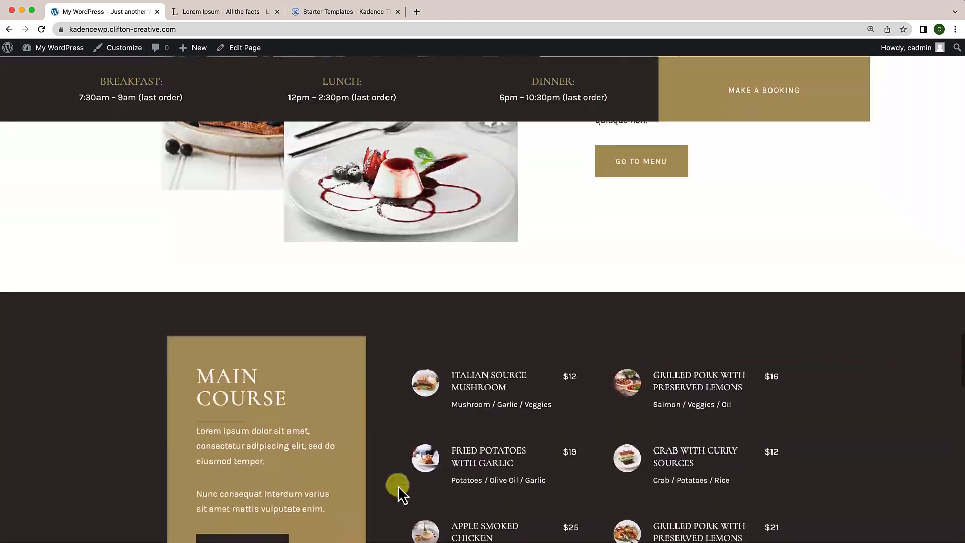
{"action": "scroll", "coordinate": [398, 485], "scroll_direction": "up", "scroll_amount": 18}
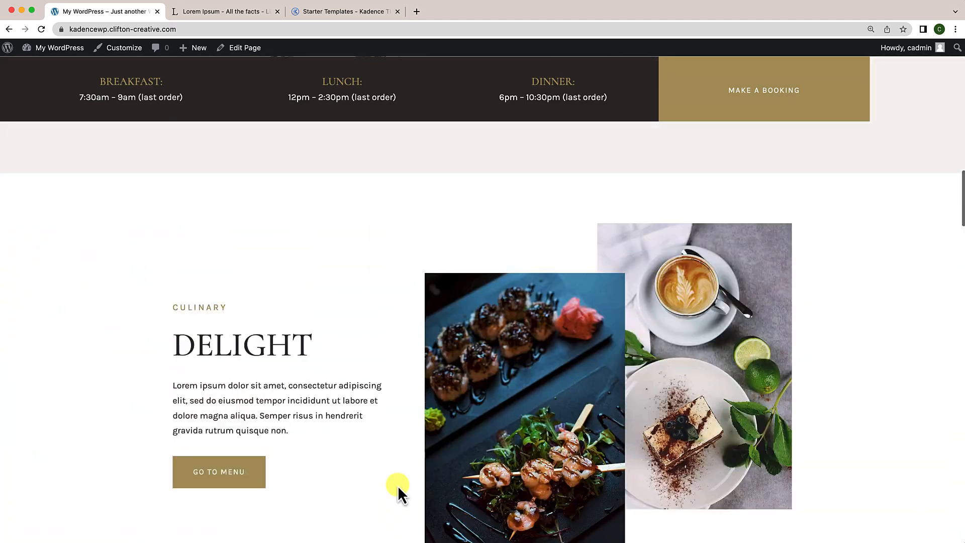
{"action": "scroll", "coordinate": [397, 485], "scroll_direction": "up", "scroll_amount": 14}
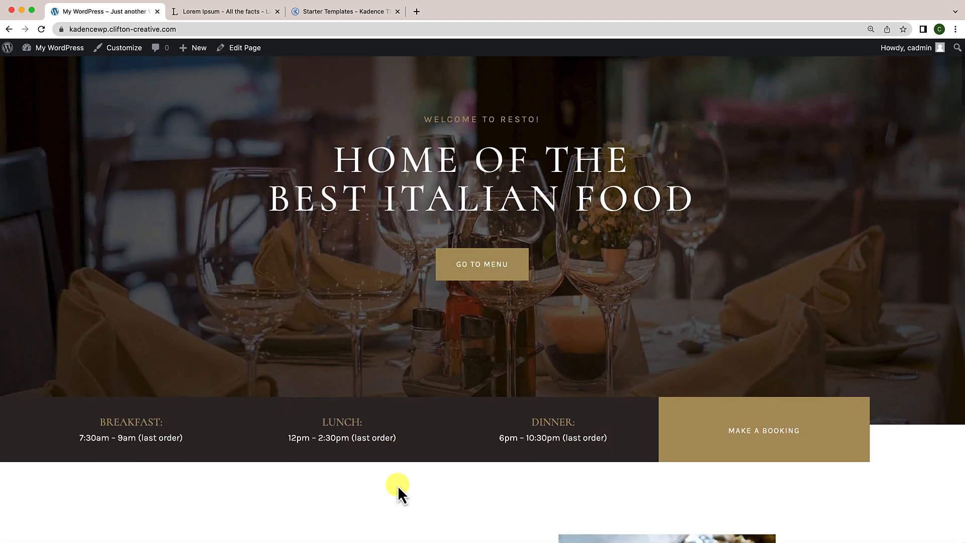
{"action": "scroll", "coordinate": [397, 484], "scroll_direction": "down", "scroll_amount": 11}
{"action": "scroll", "coordinate": [397, 485], "scroll_direction": "down", "scroll_amount": 18}
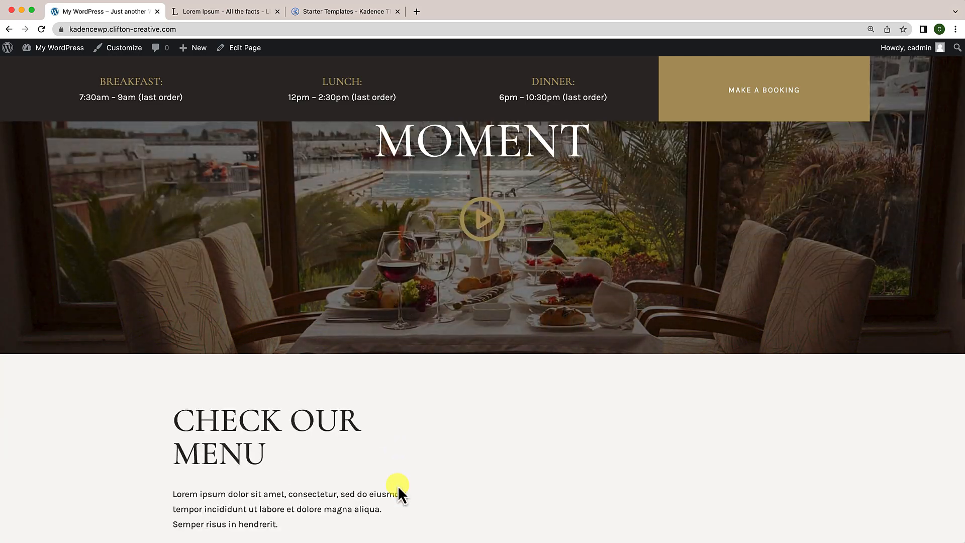
{"action": "scroll", "coordinate": [397, 485], "scroll_direction": "down", "scroll_amount": 20}
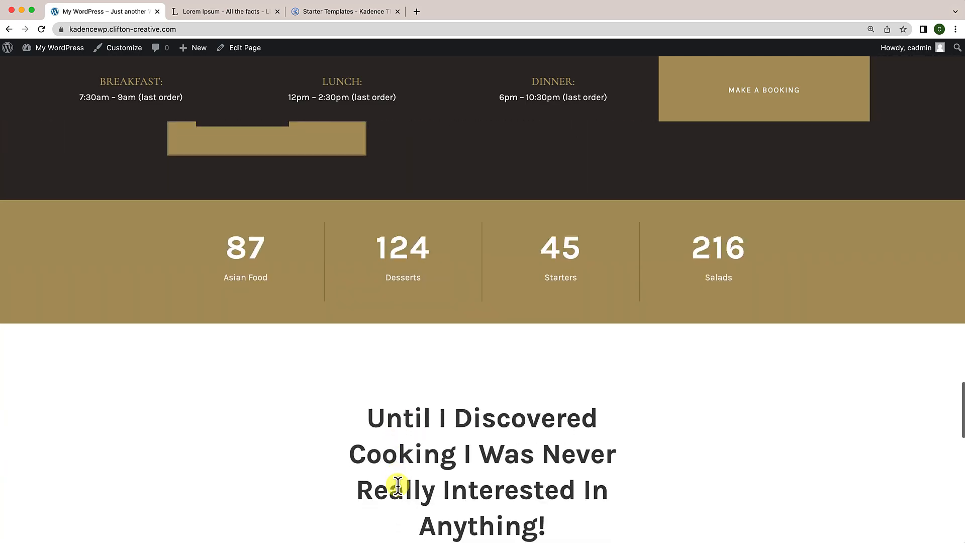
{"action": "scroll", "coordinate": [397, 484], "scroll_direction": "down", "scroll_amount": 5}
{"action": "scroll", "coordinate": [397, 485], "scroll_direction": "up", "scroll_amount": 20}
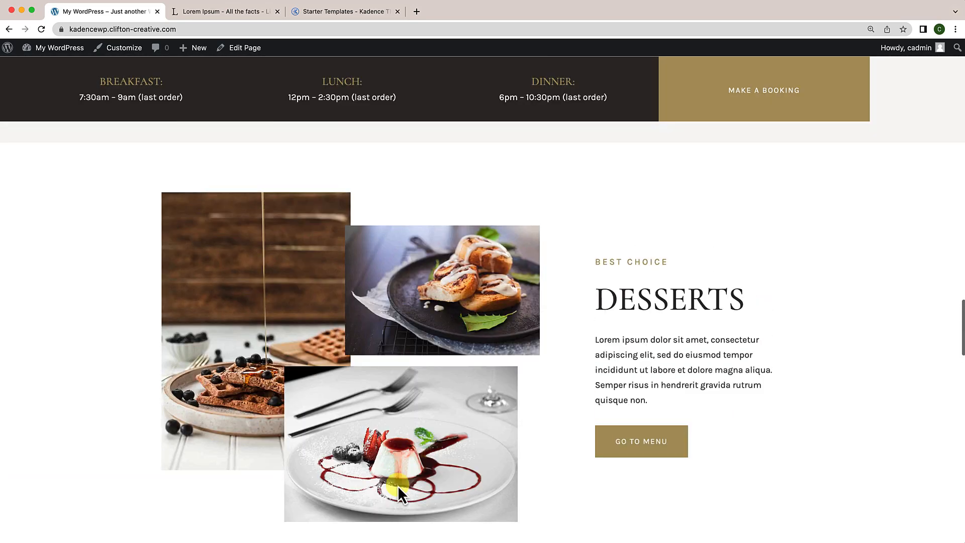
{"action": "scroll", "coordinate": [397, 485], "scroll_direction": "up", "scroll_amount": 15}
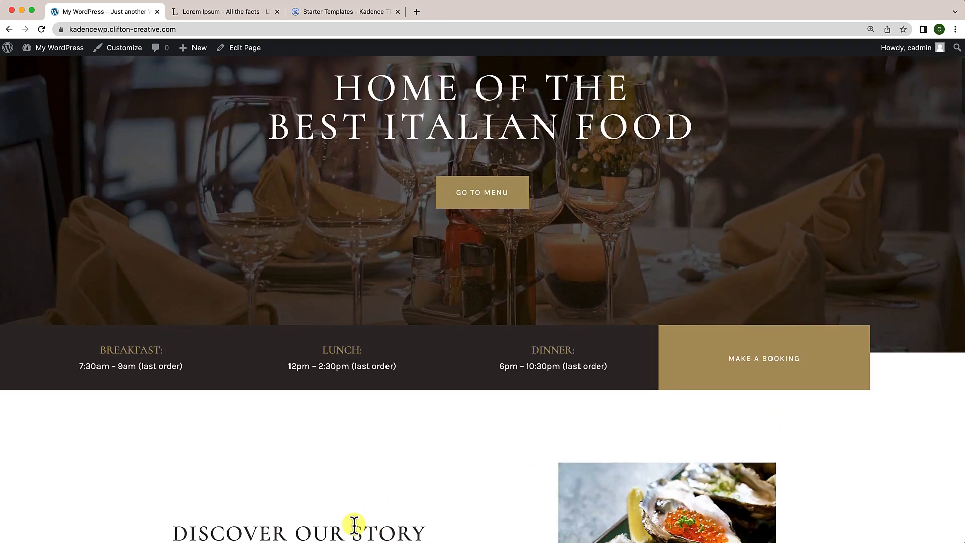
{"action": "right_click", "coordinate": [320, 478]}
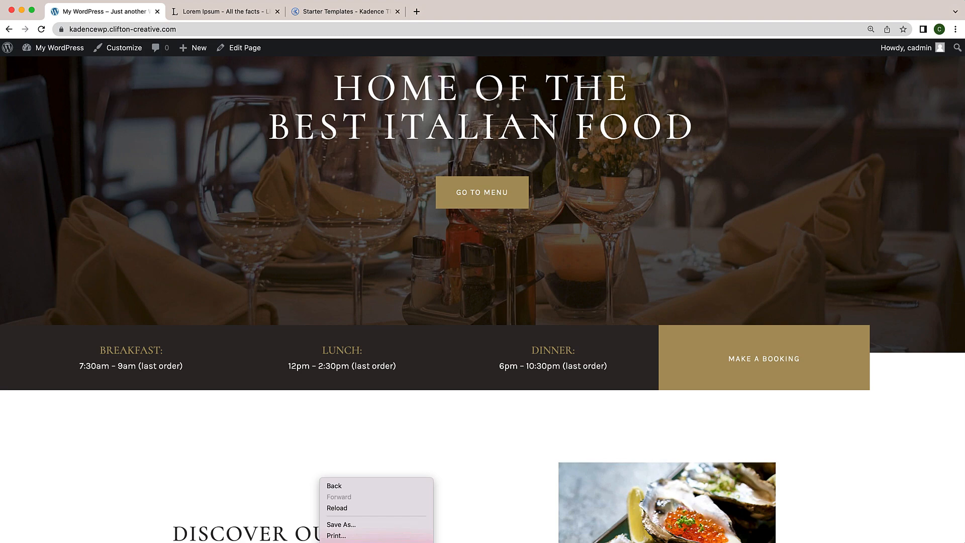
Step: Inspect the page in DevTools and scroll the 400 × 701 mobile preview to check the hours bar
{"action": "left_click", "coordinate": [345, 542]}
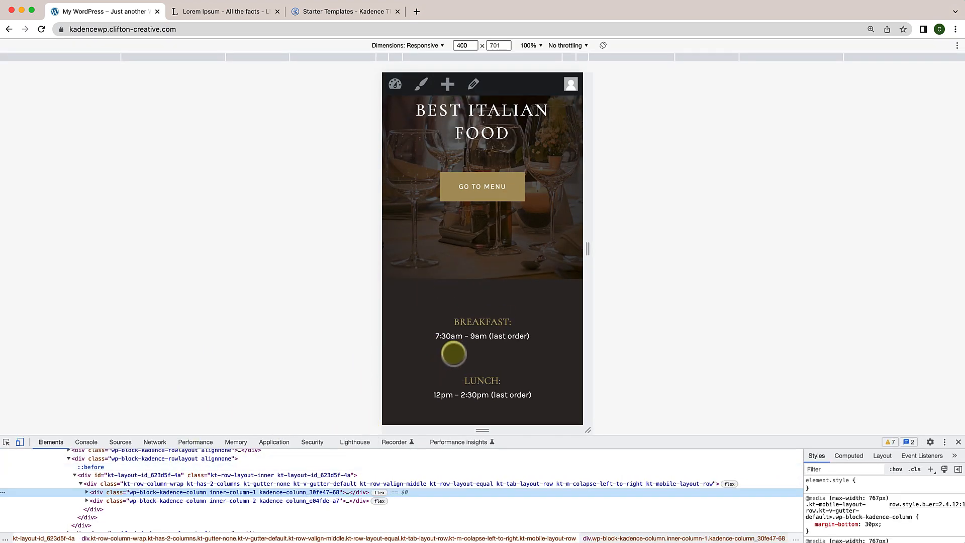
{"action": "scroll", "coordinate": [454, 355], "scroll_direction": "up", "scroll_amount": 3}
{"action": "scroll", "coordinate": [453, 354], "scroll_direction": "down", "scroll_amount": 6}
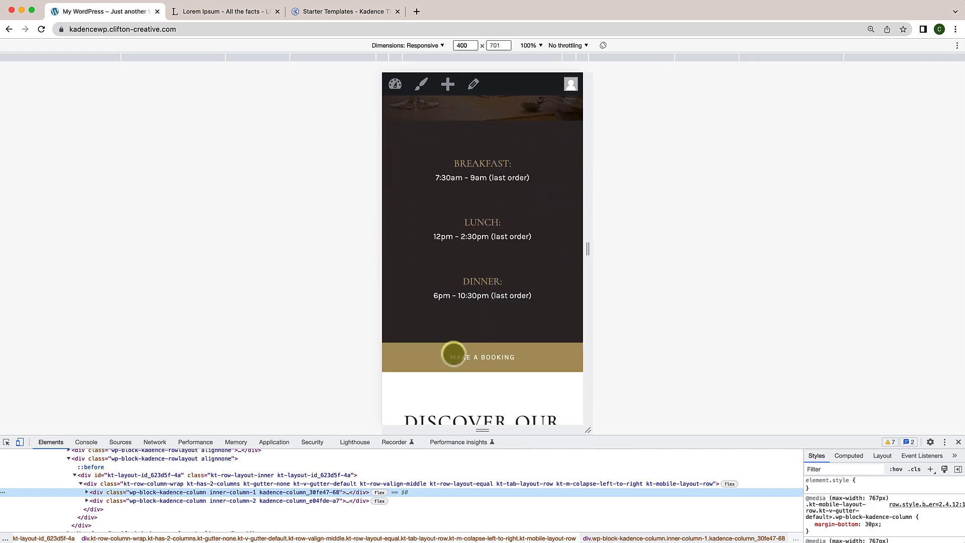
{"action": "scroll", "coordinate": [453, 354], "scroll_direction": "down", "scroll_amount": 2}
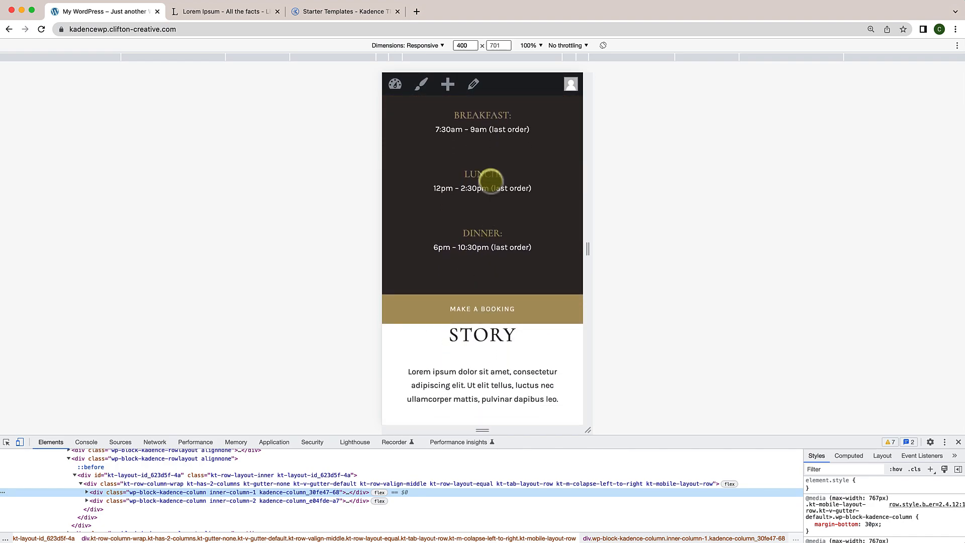
{"action": "scroll", "coordinate": [482, 298], "scroll_direction": "down", "scroll_amount": 1}
{"action": "scroll", "coordinate": [481, 298], "scroll_direction": "down", "scroll_amount": 2}
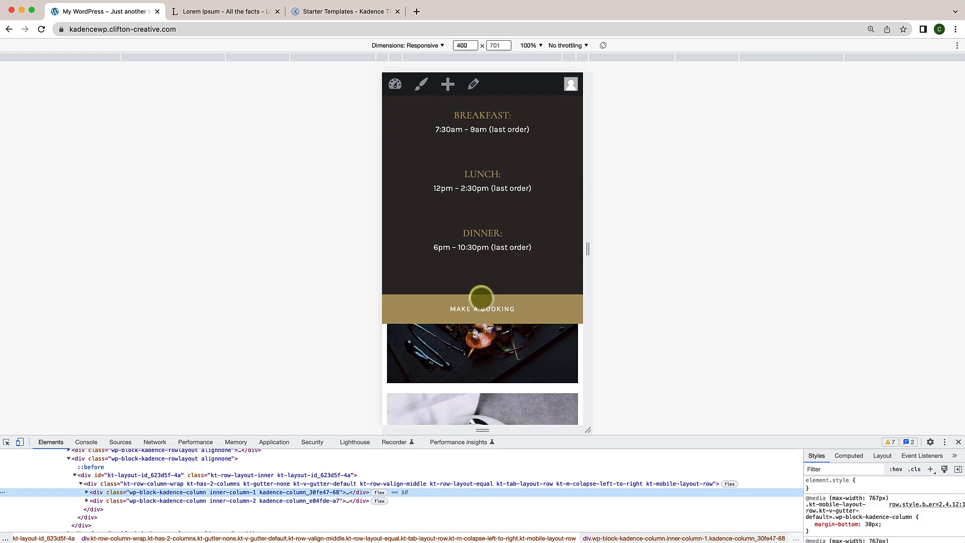
{"action": "scroll", "coordinate": [481, 298], "scroll_direction": "down", "scroll_amount": 1}
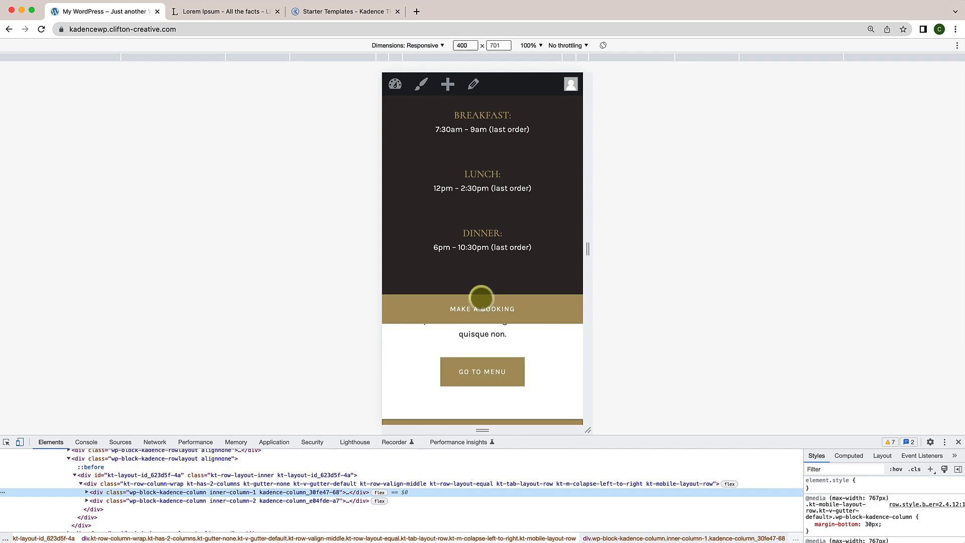
{"action": "scroll", "coordinate": [481, 298], "scroll_direction": "down", "scroll_amount": 15}
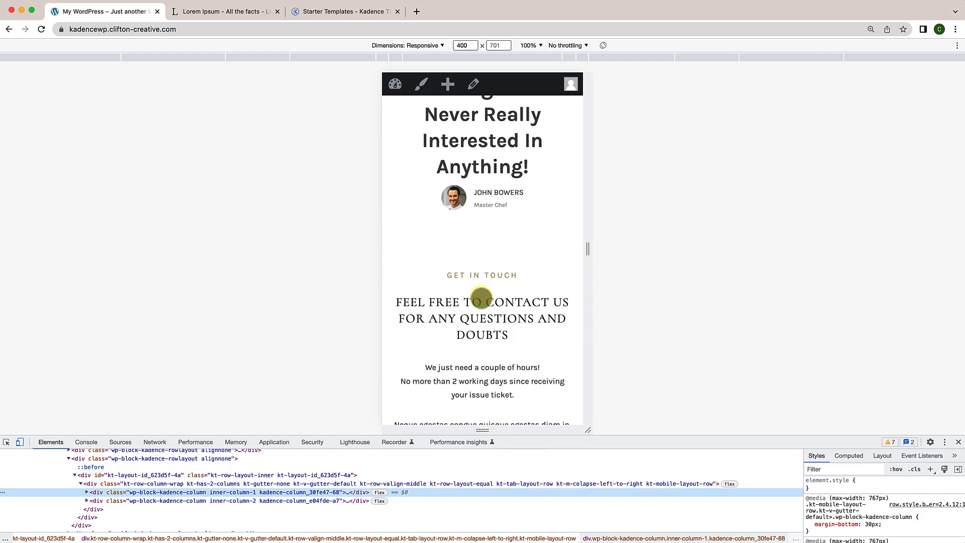
{"action": "scroll", "coordinate": [481, 298], "scroll_direction": "up", "scroll_amount": 5}
{"action": "scroll", "coordinate": [481, 297], "scroll_direction": "down", "scroll_amount": 3}
{"action": "scroll", "coordinate": [483, 295], "scroll_direction": "up", "scroll_amount": 7}
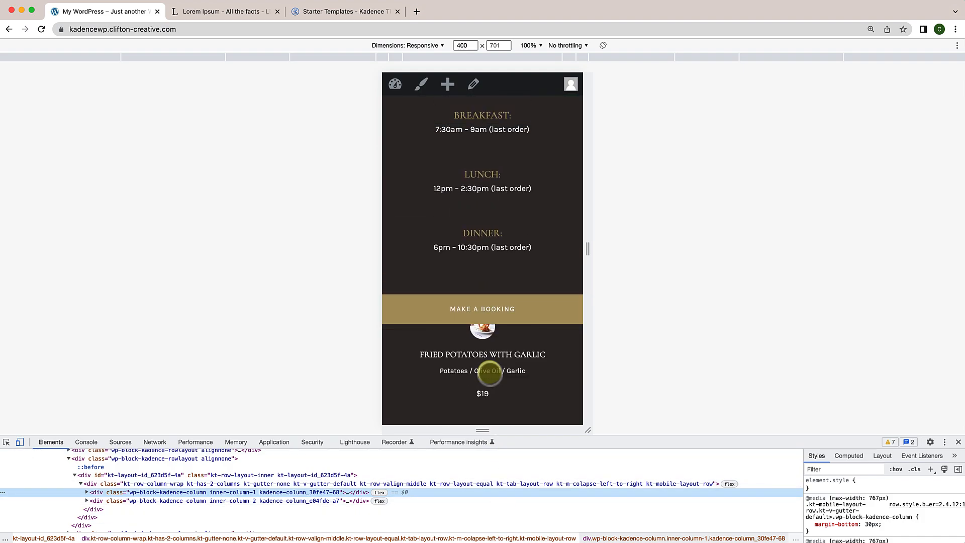
{"action": "scroll", "coordinate": [490, 373], "scroll_direction": "down", "scroll_amount": 10}
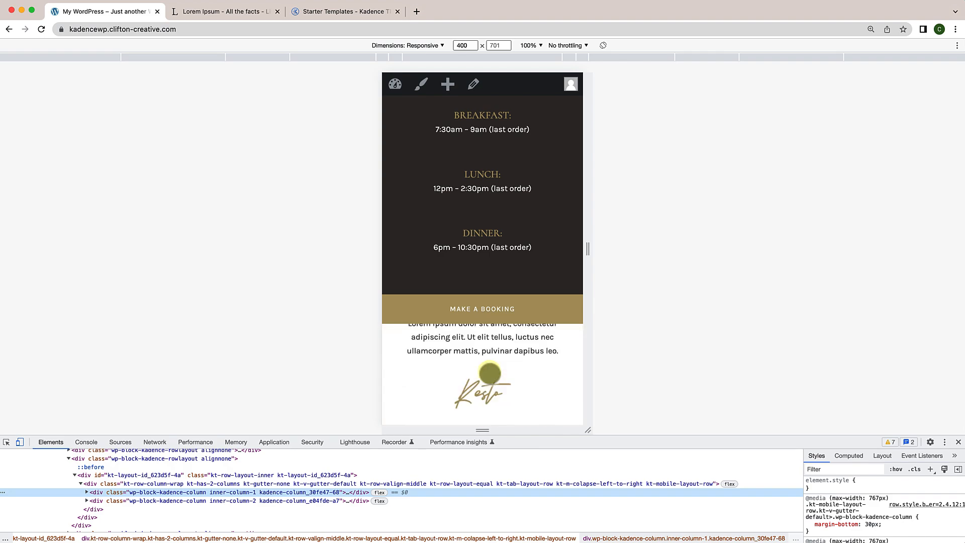
{"action": "scroll", "coordinate": [491, 373], "scroll_direction": "up", "scroll_amount": 10}
{"action": "scroll", "coordinate": [498, 229], "scroll_direction": "down", "scroll_amount": 9}
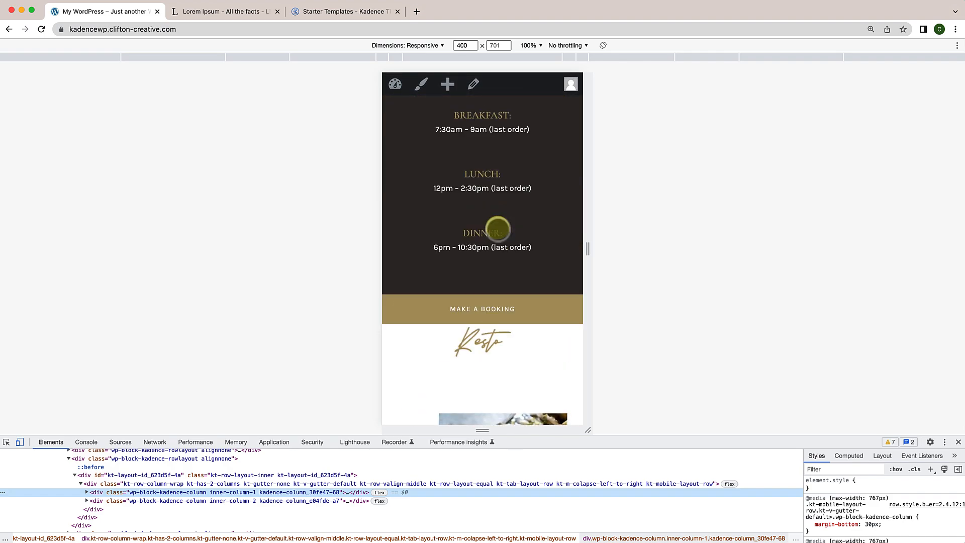
{"action": "scroll", "coordinate": [497, 229], "scroll_direction": "up", "scroll_amount": 10}
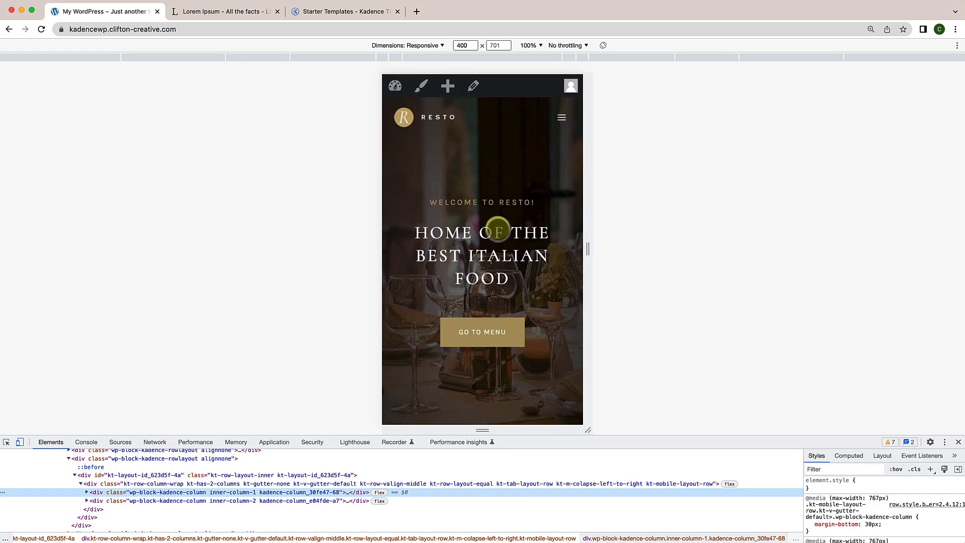
Step: Close DevTools, return to editing the home page and select the hours and booking bar
{"action": "left_click", "coordinate": [959, 443]}
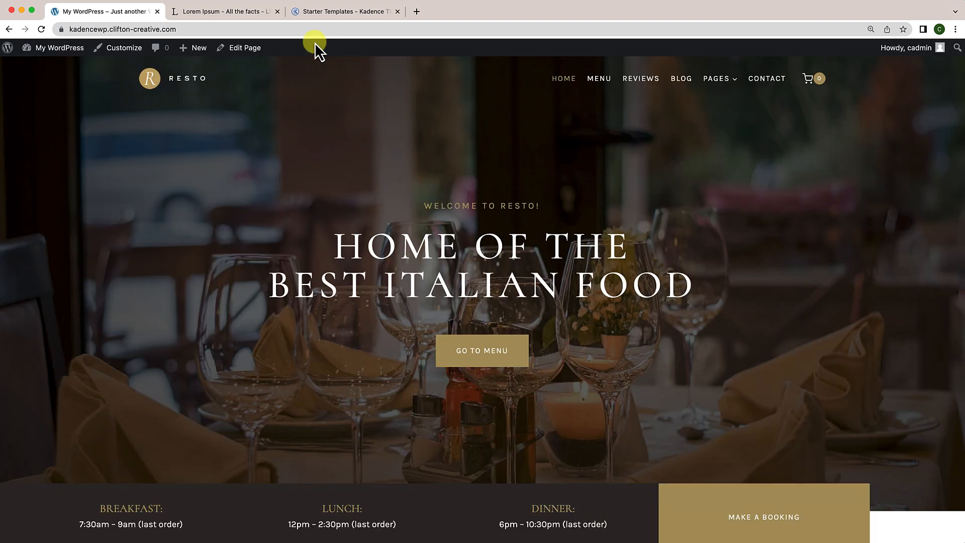
{"action": "left_click", "coordinate": [247, 59]}
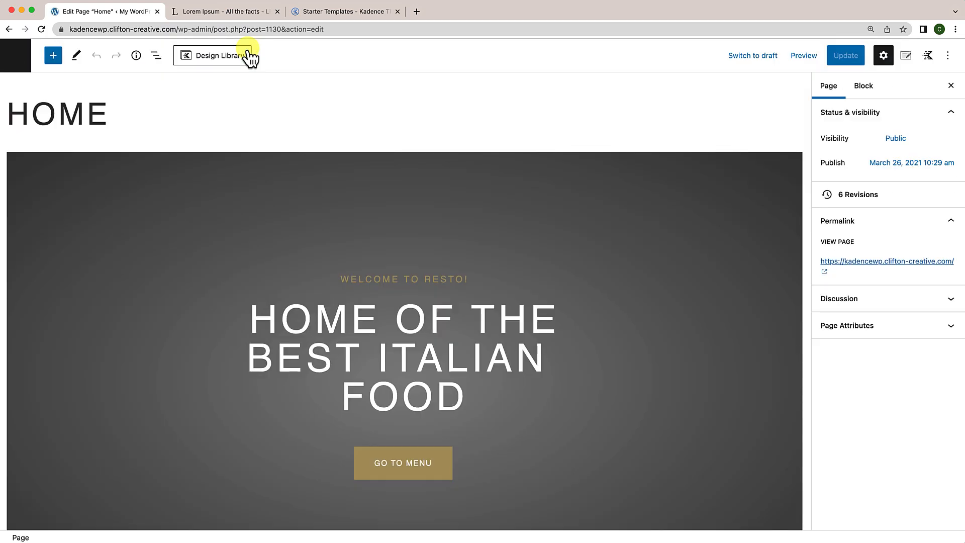
{"action": "scroll", "coordinate": [321, 210], "scroll_direction": "down", "scroll_amount": 10}
{"action": "scroll", "coordinate": [321, 210], "scroll_direction": "up", "scroll_amount": 1}
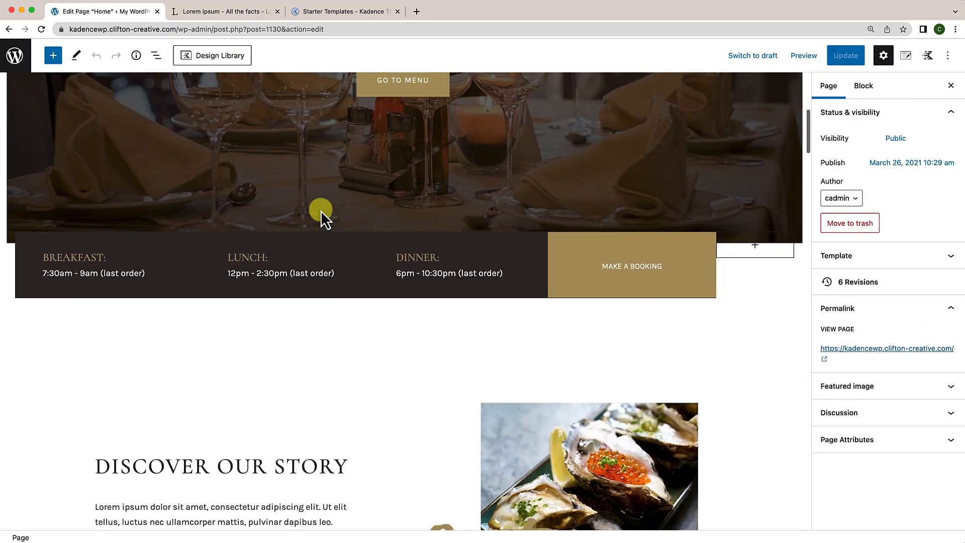
{"action": "left_click", "coordinate": [761, 292]}
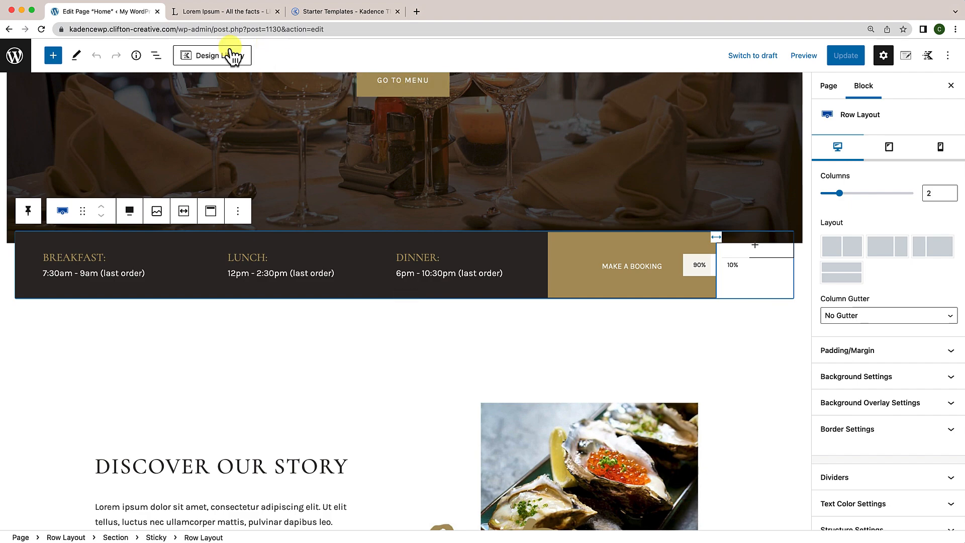
Step: Hide the outer Row Layout holding the sticky hours bar on tablet and mobile, and update the page
{"action": "left_click", "coordinate": [157, 56]}
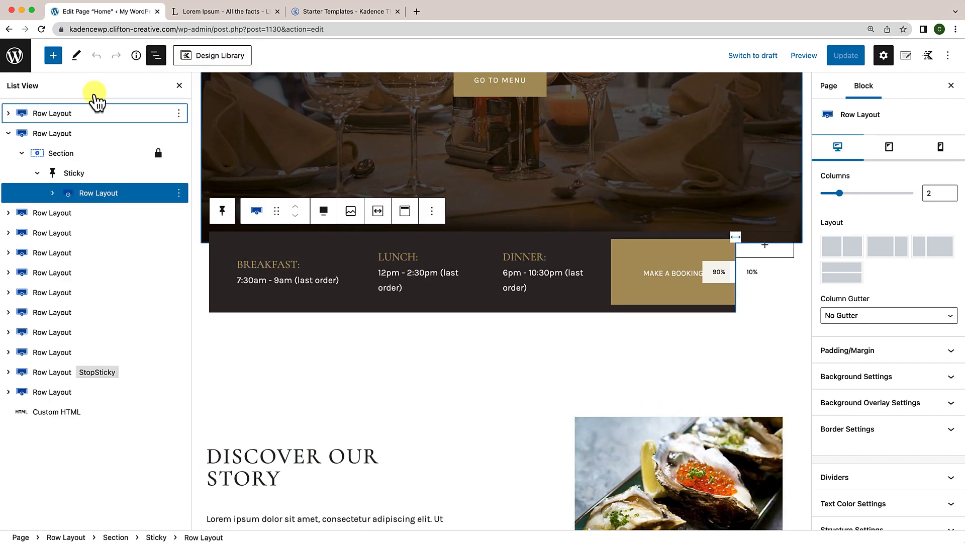
{"action": "left_click", "coordinate": [53, 134]}
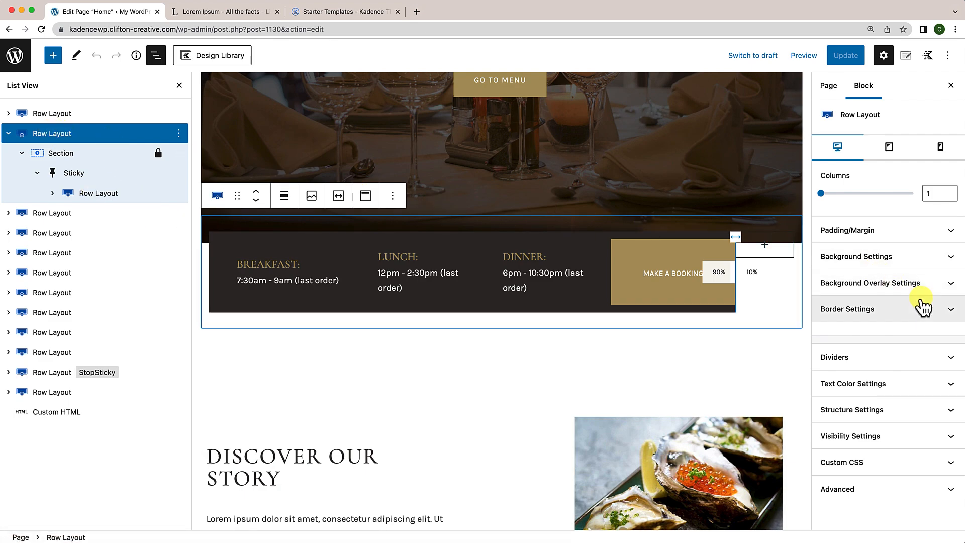
{"action": "left_click", "coordinate": [905, 437]}
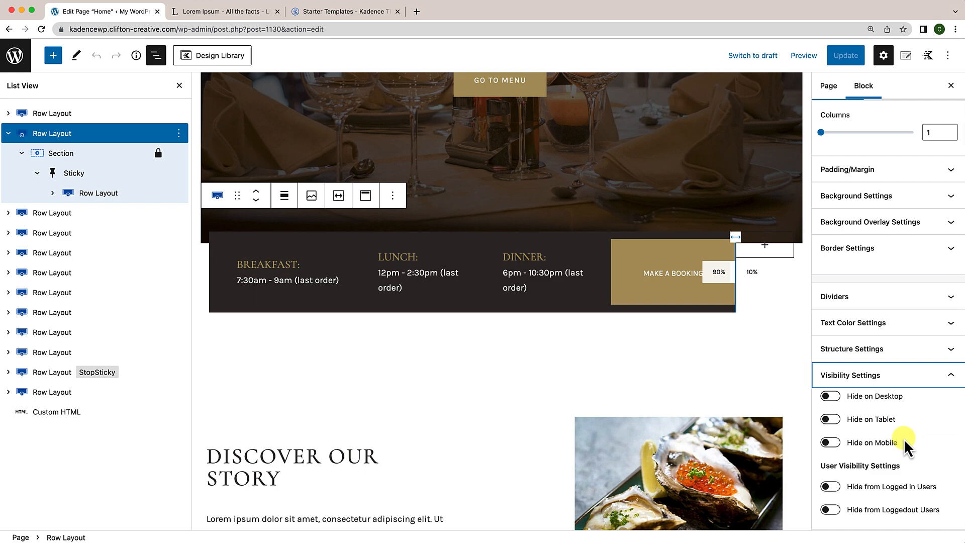
{"action": "left_click", "coordinate": [832, 419]}
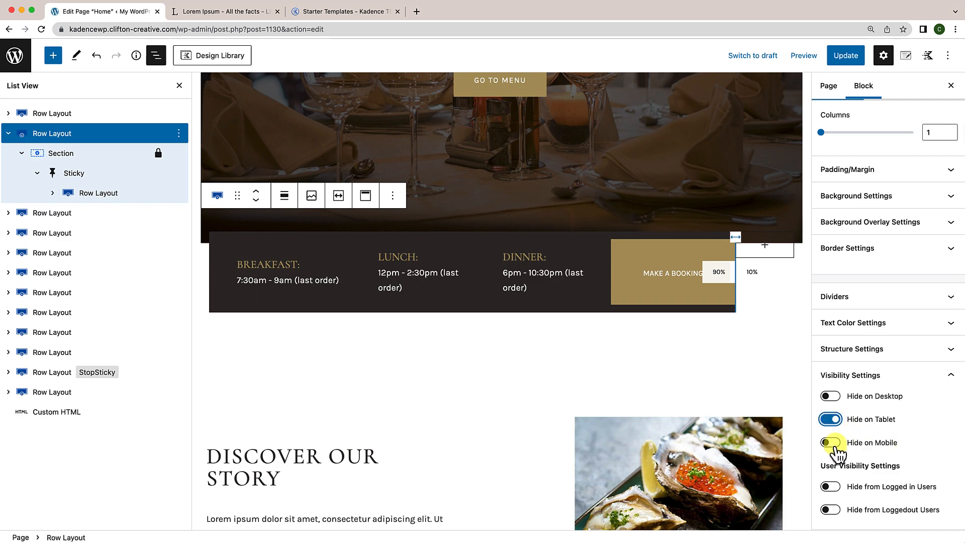
{"action": "left_click", "coordinate": [832, 443]}
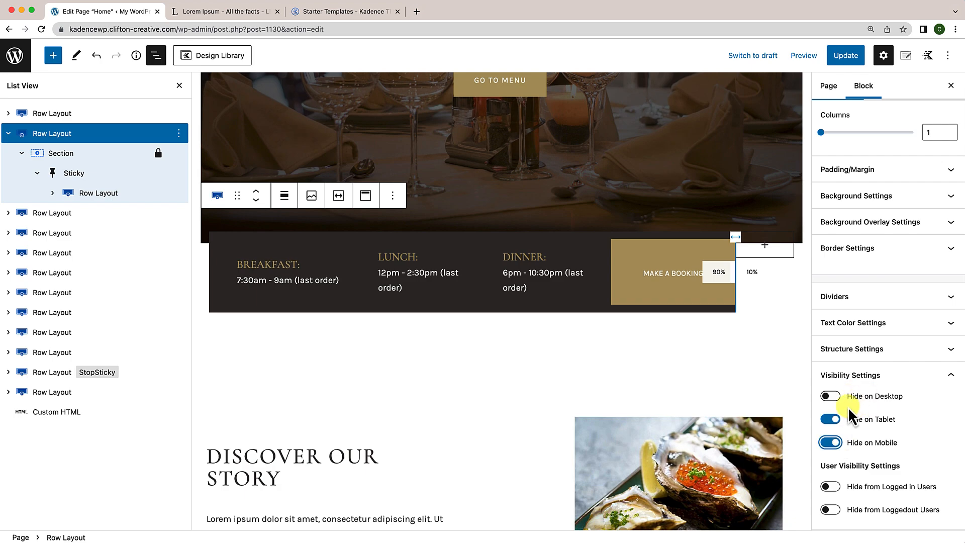
{"action": "left_click", "coordinate": [852, 60]}
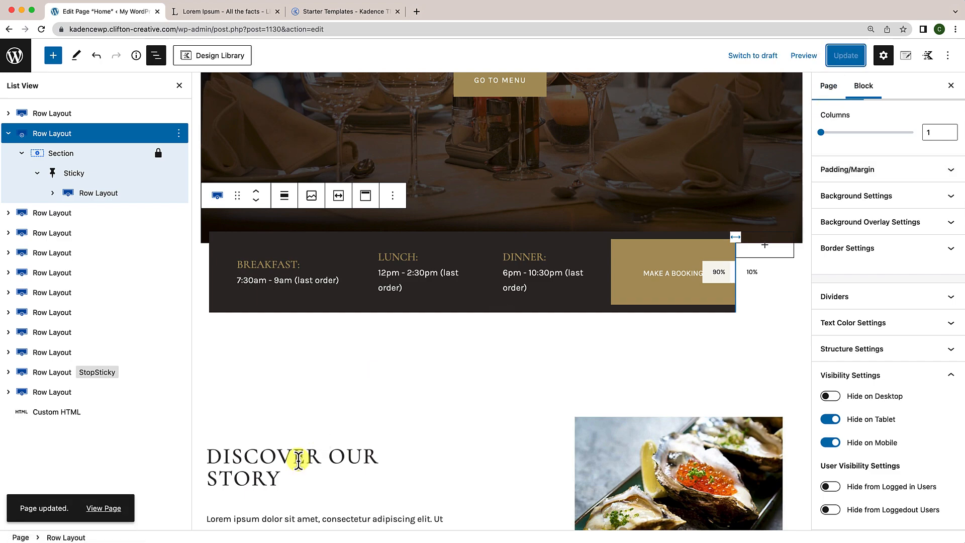
{"action": "left_click", "coordinate": [93, 509]}
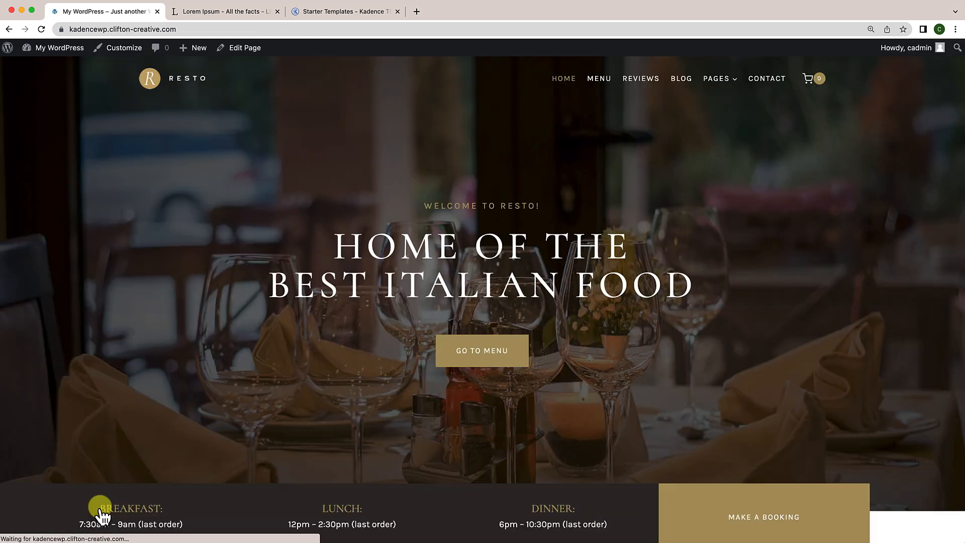
Step: Preview the live home page at 400px in DevTools and confirm the hours bar no longer appears
{"action": "right_click", "coordinate": [192, 387]}
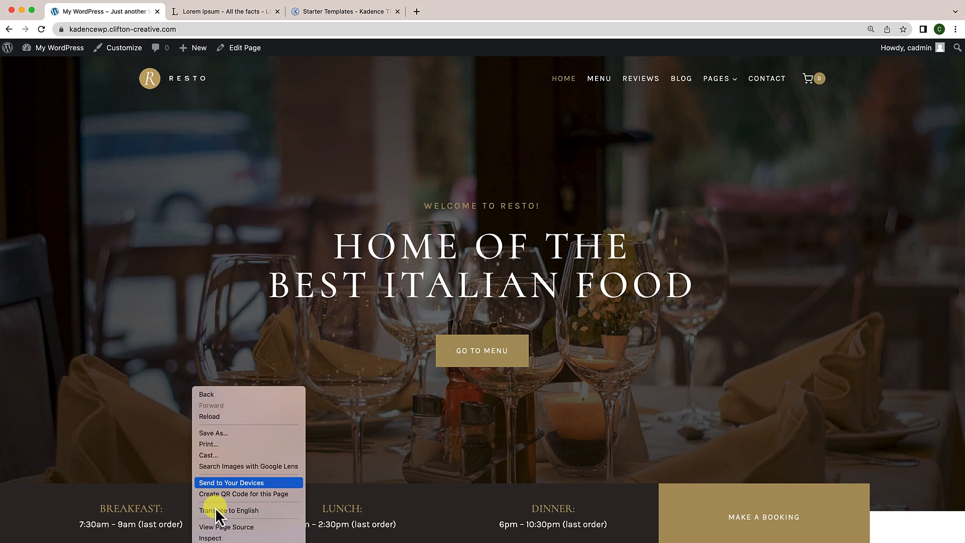
{"action": "left_click", "coordinate": [216, 539]}
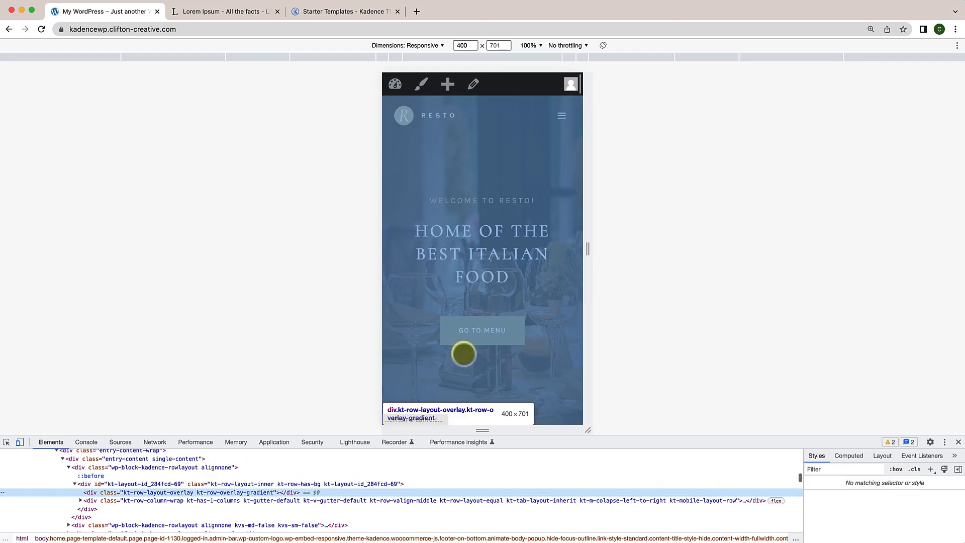
{"action": "scroll", "coordinate": [524, 263], "scroll_direction": "down", "scroll_amount": 10}
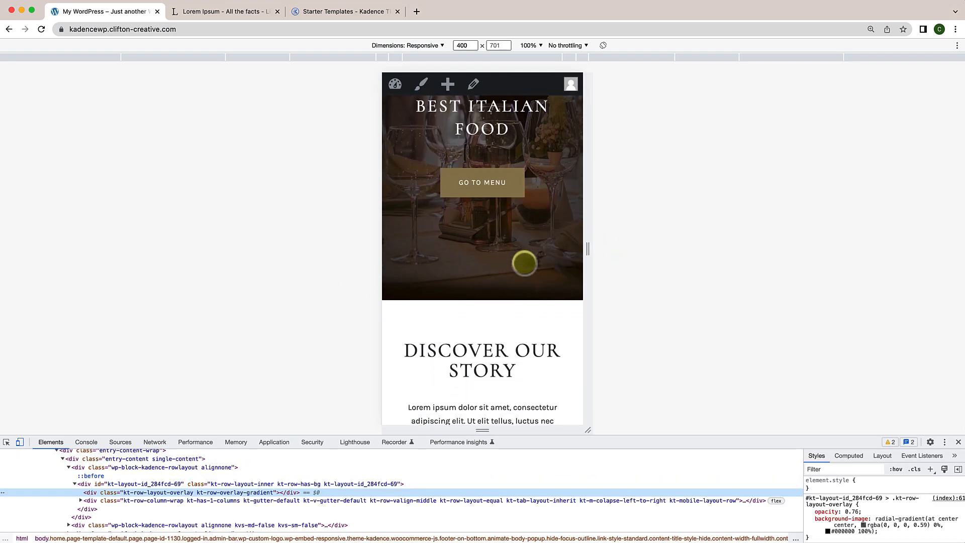
{"action": "scroll", "coordinate": [527, 295], "scroll_direction": "down", "scroll_amount": 15}
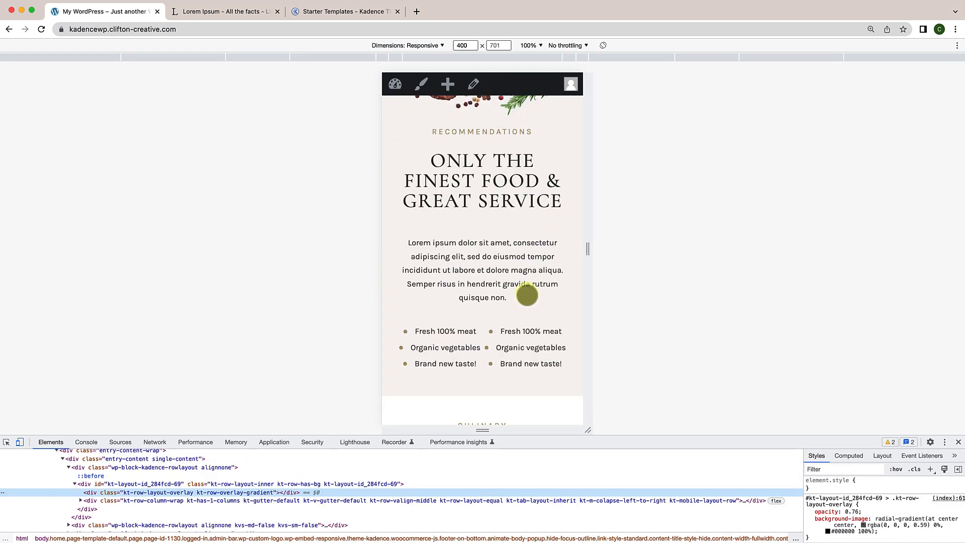
{"action": "scroll", "coordinate": [527, 296], "scroll_direction": "down", "scroll_amount": 20}
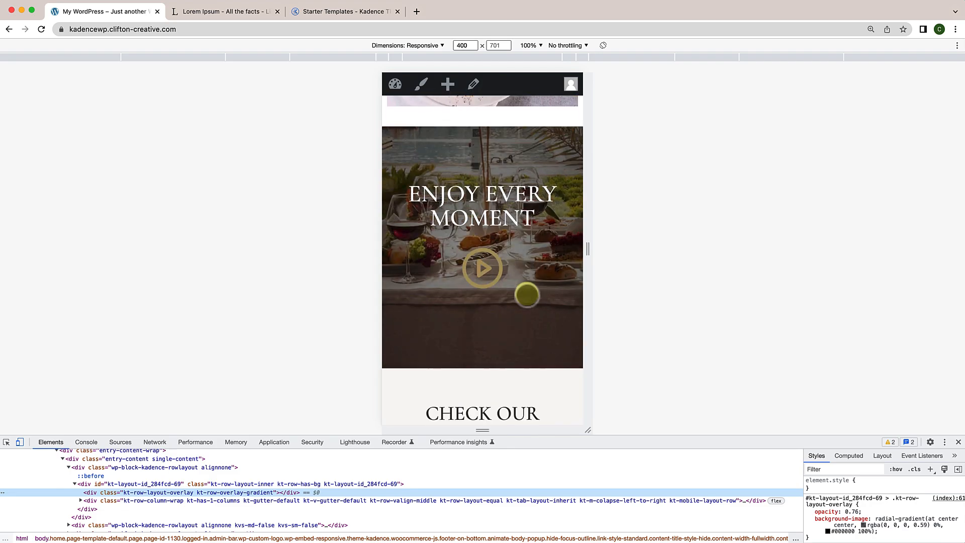
{"action": "scroll", "coordinate": [527, 295], "scroll_direction": "down", "scroll_amount": 3}
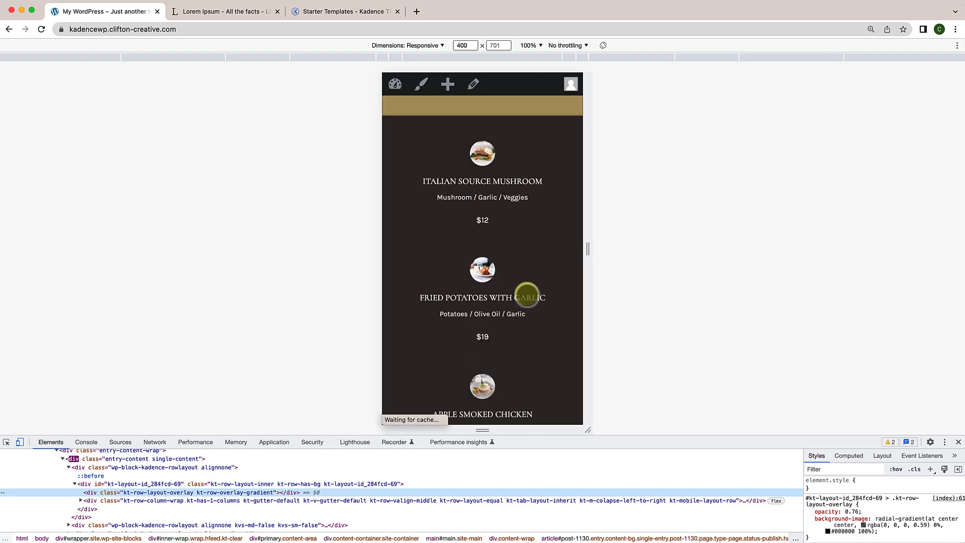
{"action": "scroll", "coordinate": [527, 295], "scroll_direction": "up", "scroll_amount": 20}
{"action": "scroll", "coordinate": [527, 295], "scroll_direction": "up", "scroll_amount": 5}
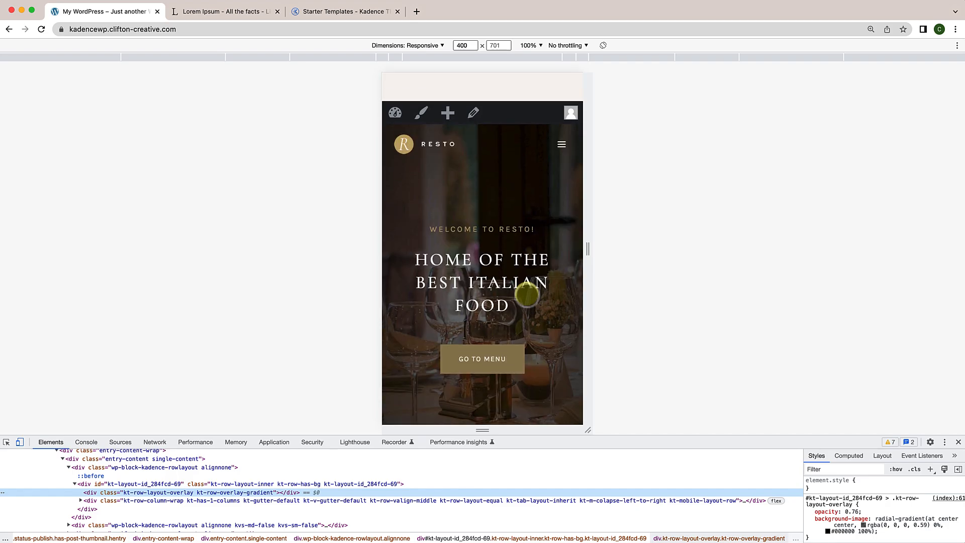
{"action": "left_click", "coordinate": [959, 442]}
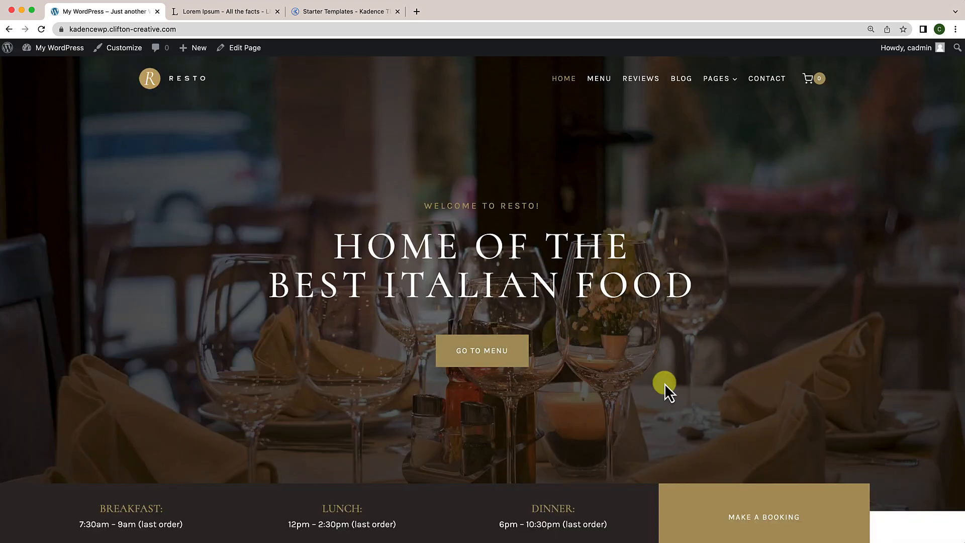
{"action": "scroll", "coordinate": [612, 394], "scroll_direction": "down", "scroll_amount": 12}
{"action": "scroll", "coordinate": [611, 389], "scroll_direction": "down", "scroll_amount": 15}
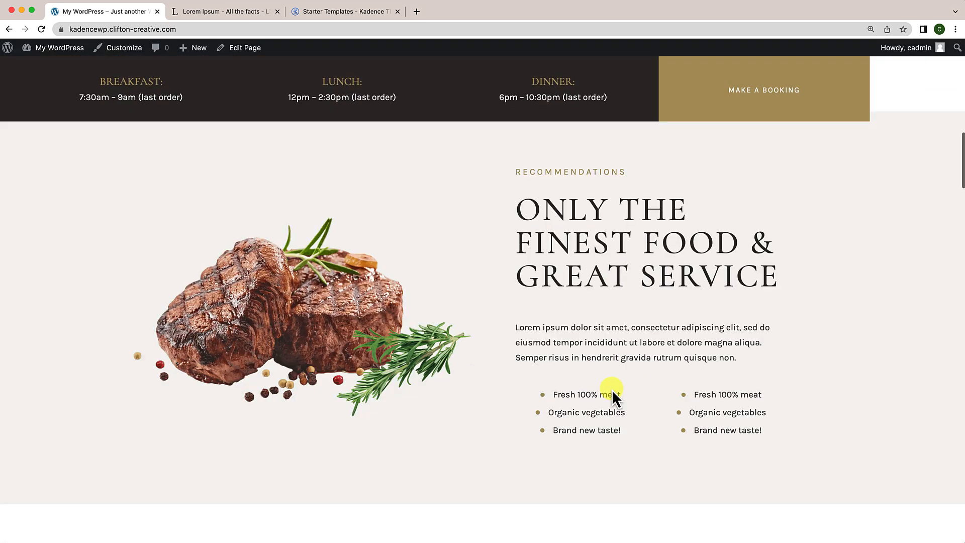
{"action": "scroll", "coordinate": [612, 390], "scroll_direction": "down", "scroll_amount": 20}
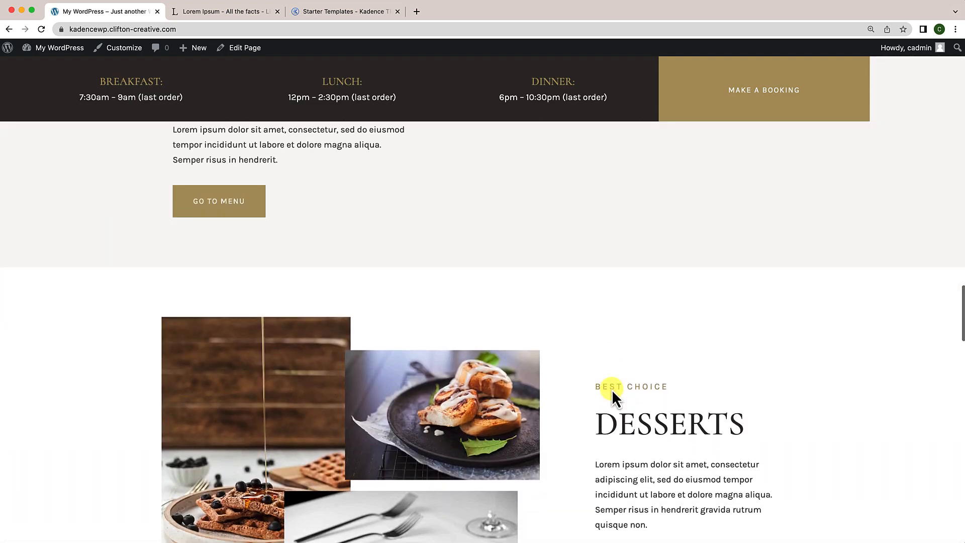
{"action": "scroll", "coordinate": [611, 389], "scroll_direction": "down", "scroll_amount": 8}
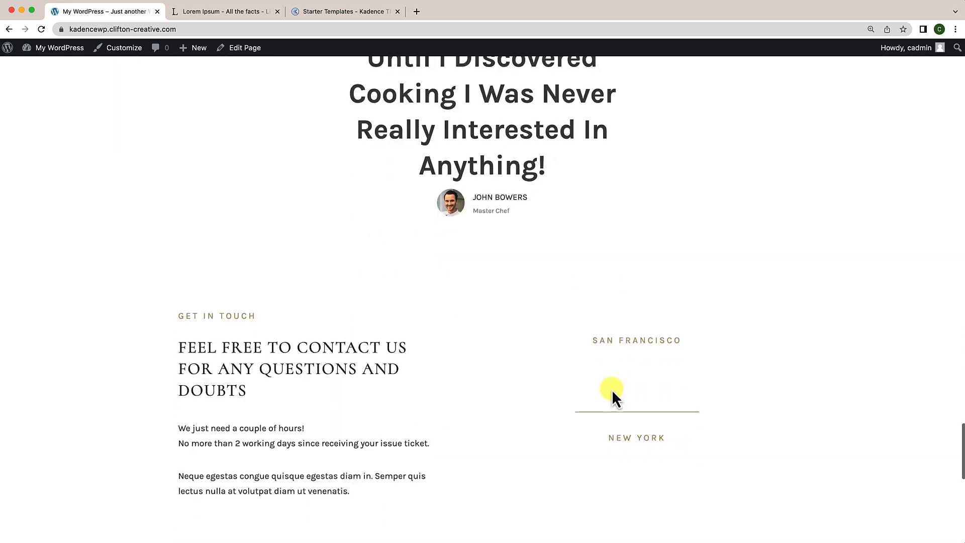
{"action": "scroll", "coordinate": [611, 389], "scroll_direction": "up", "scroll_amount": 12}
{"action": "scroll", "coordinate": [612, 389], "scroll_direction": "up", "scroll_amount": 15}
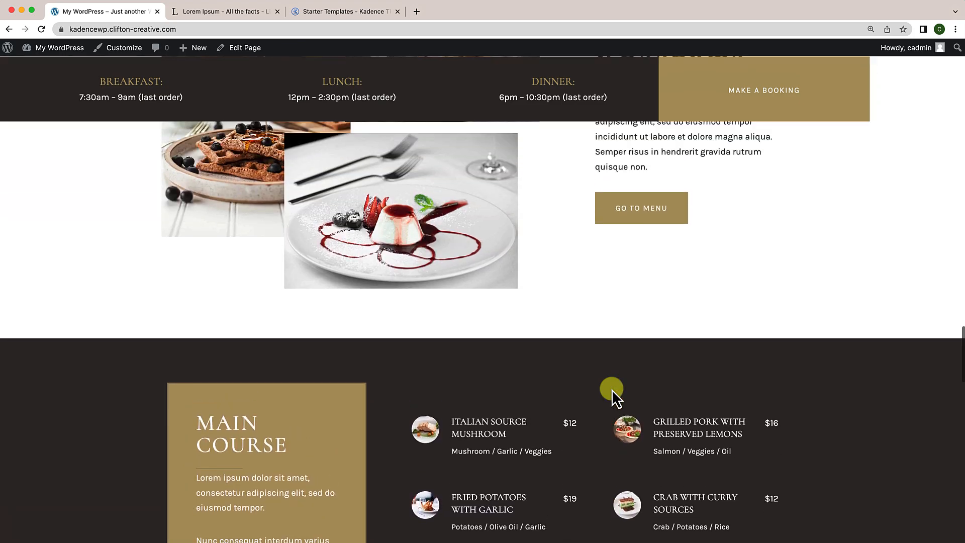
{"action": "scroll", "coordinate": [611, 390], "scroll_direction": "up", "scroll_amount": 15}
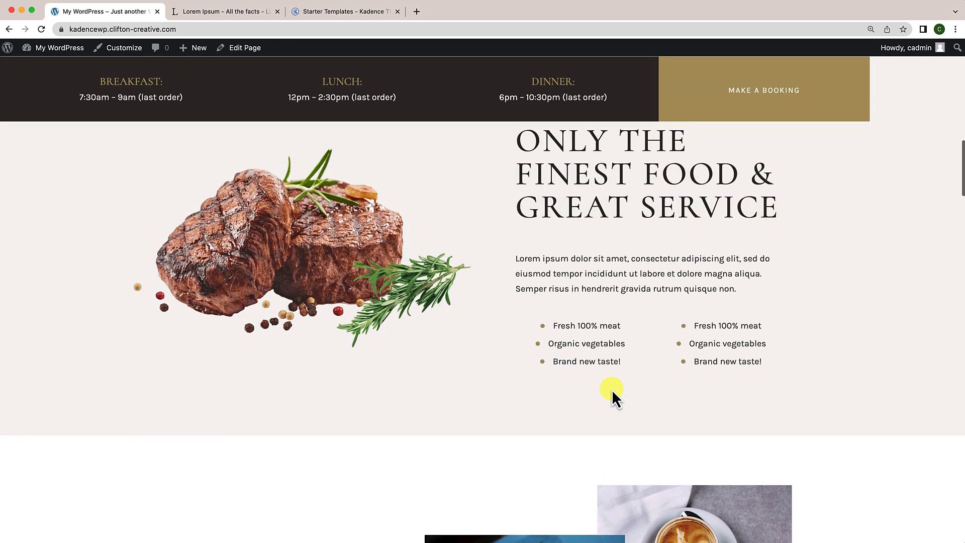
{"action": "scroll", "coordinate": [612, 389], "scroll_direction": "up", "scroll_amount": 4}
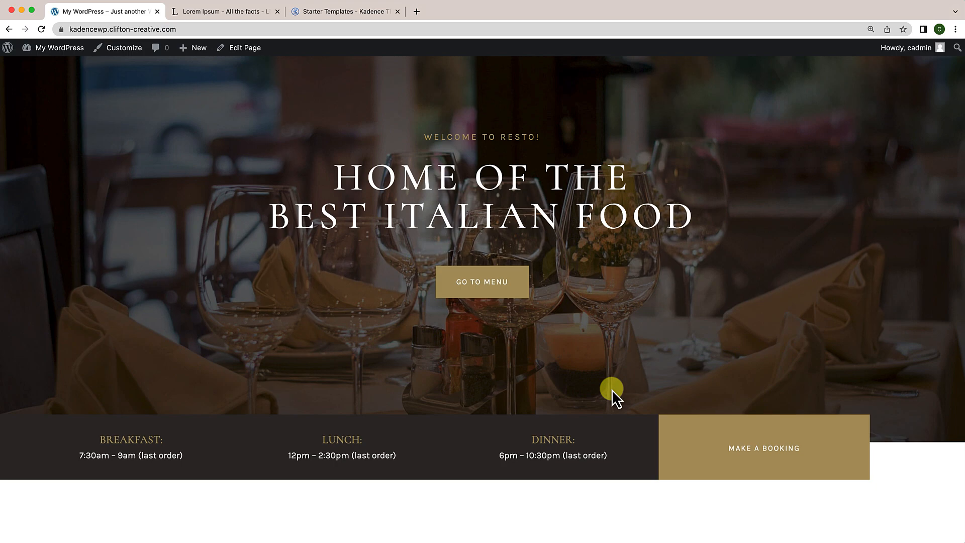
{"action": "scroll", "coordinate": [602, 371], "scroll_direction": "up", "scroll_amount": 3}
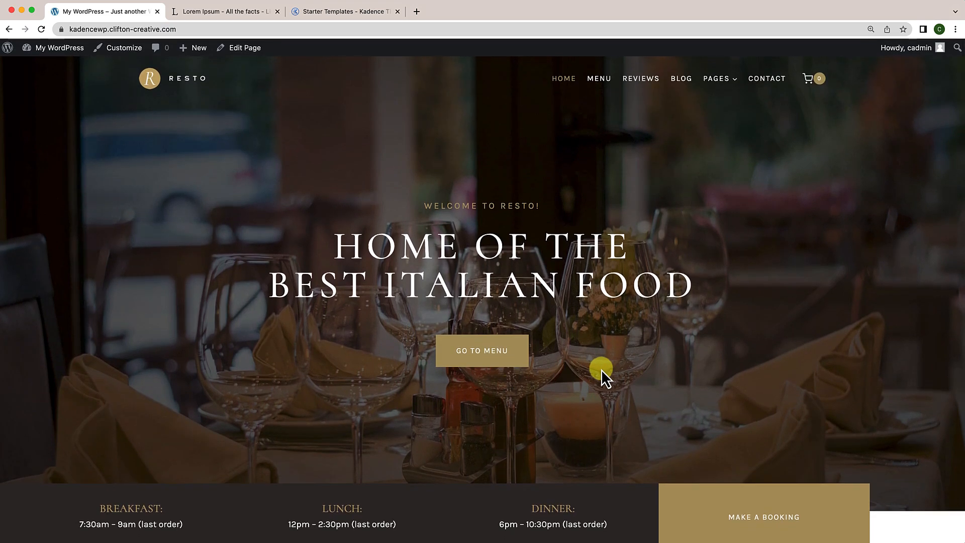